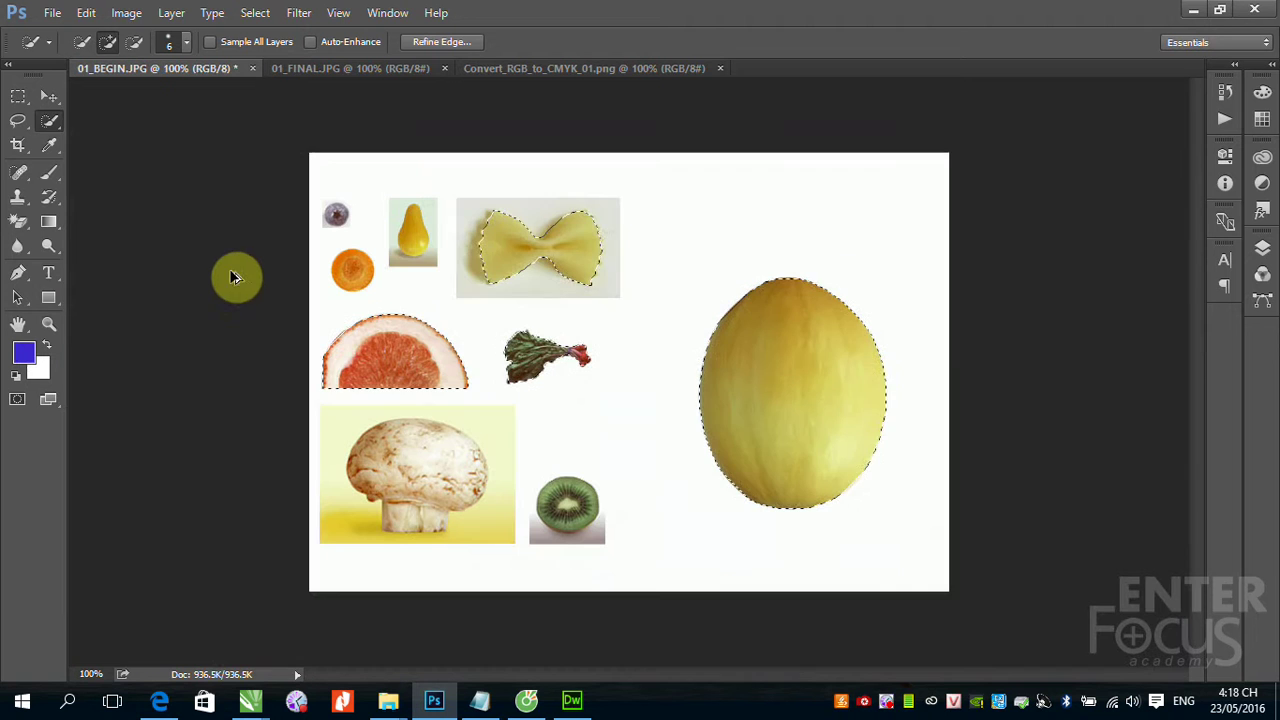
Clear the melon selection, pick the Move tool, and close Convert_RGB_to_CMYK_01.png.
key("ctrl+d")
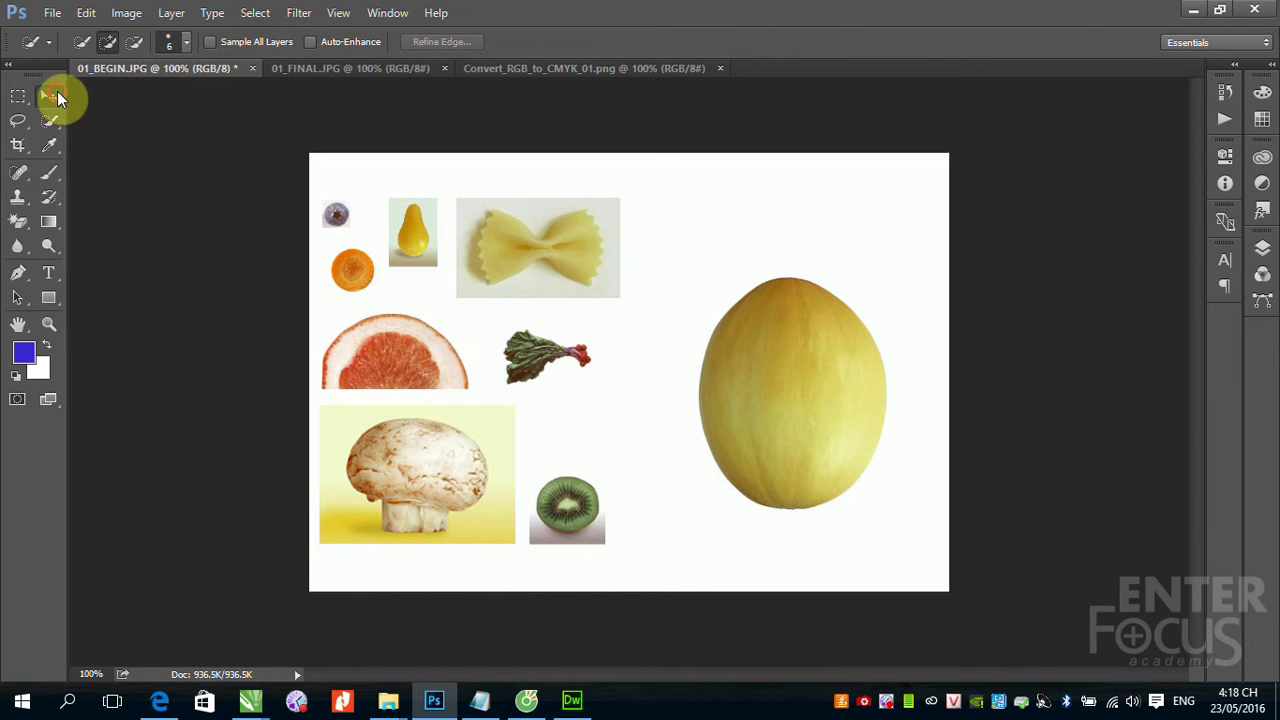
left_click(49, 96)
left_click(680, 72)
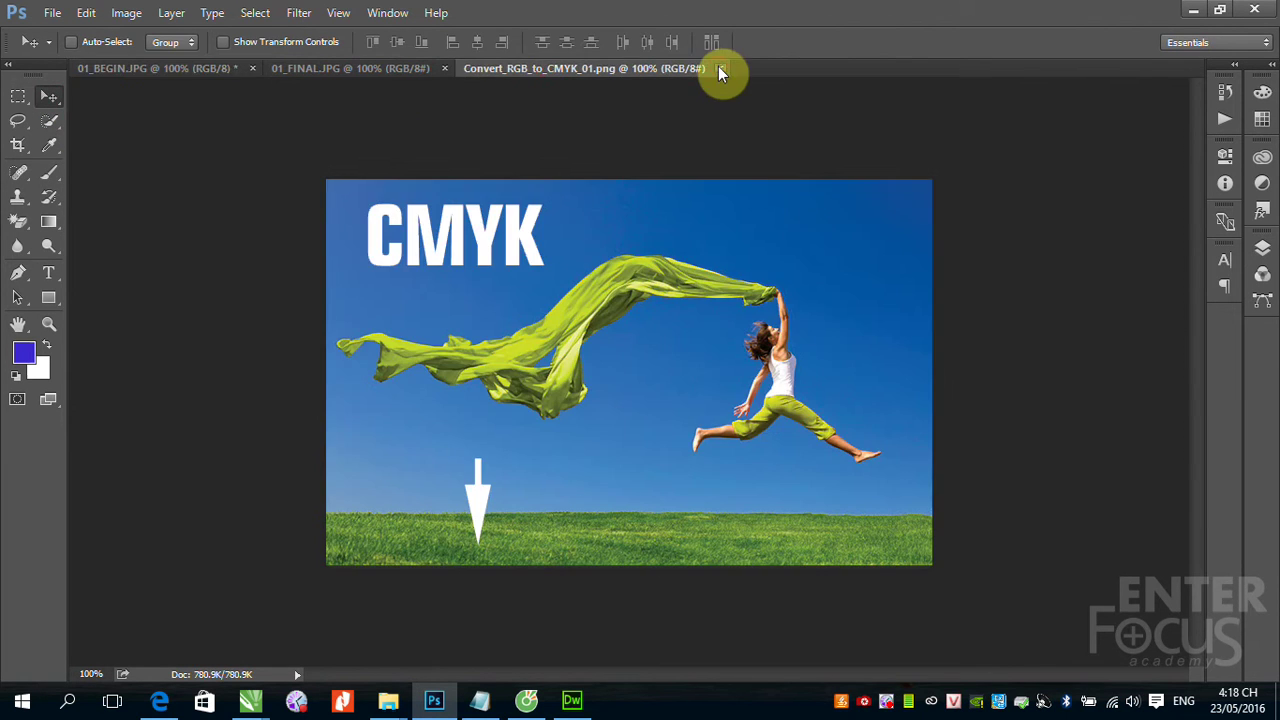
left_click(720, 68)
Compare the 01_FINAL and 01_BEGIN documents, then bring up the Window > Arrange options.
left_click(355, 70)
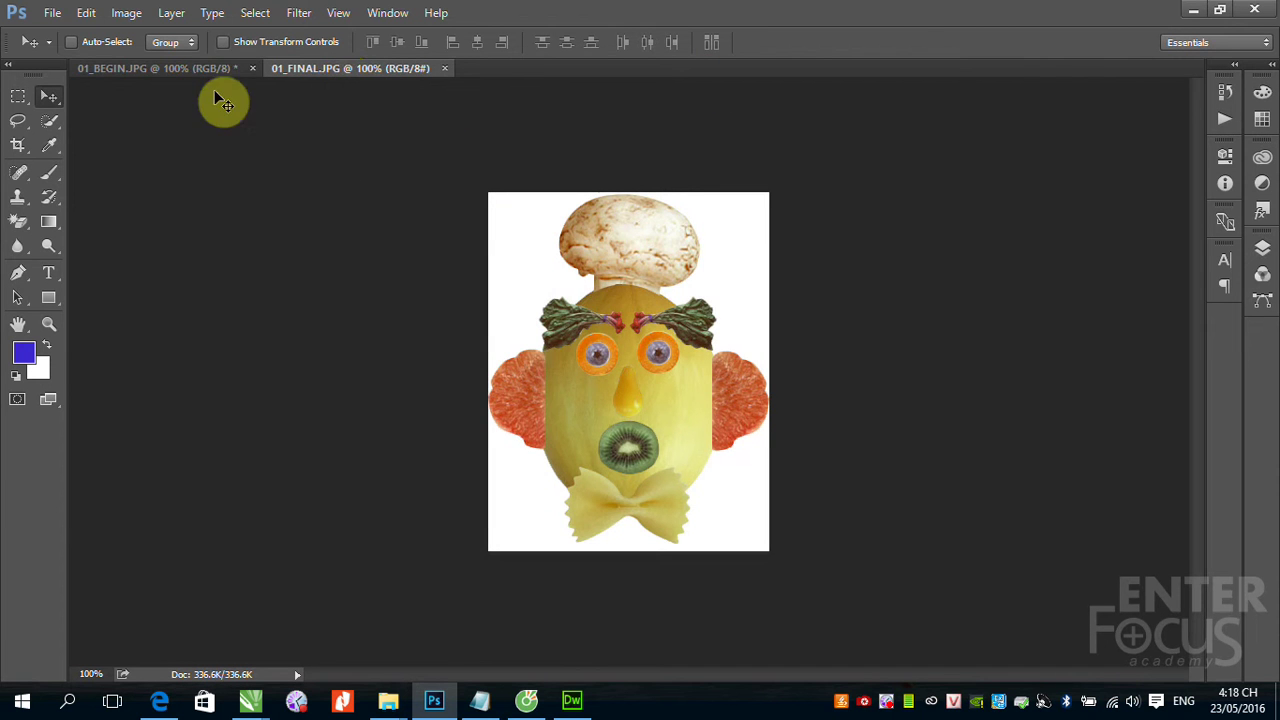
left_click(160, 70)
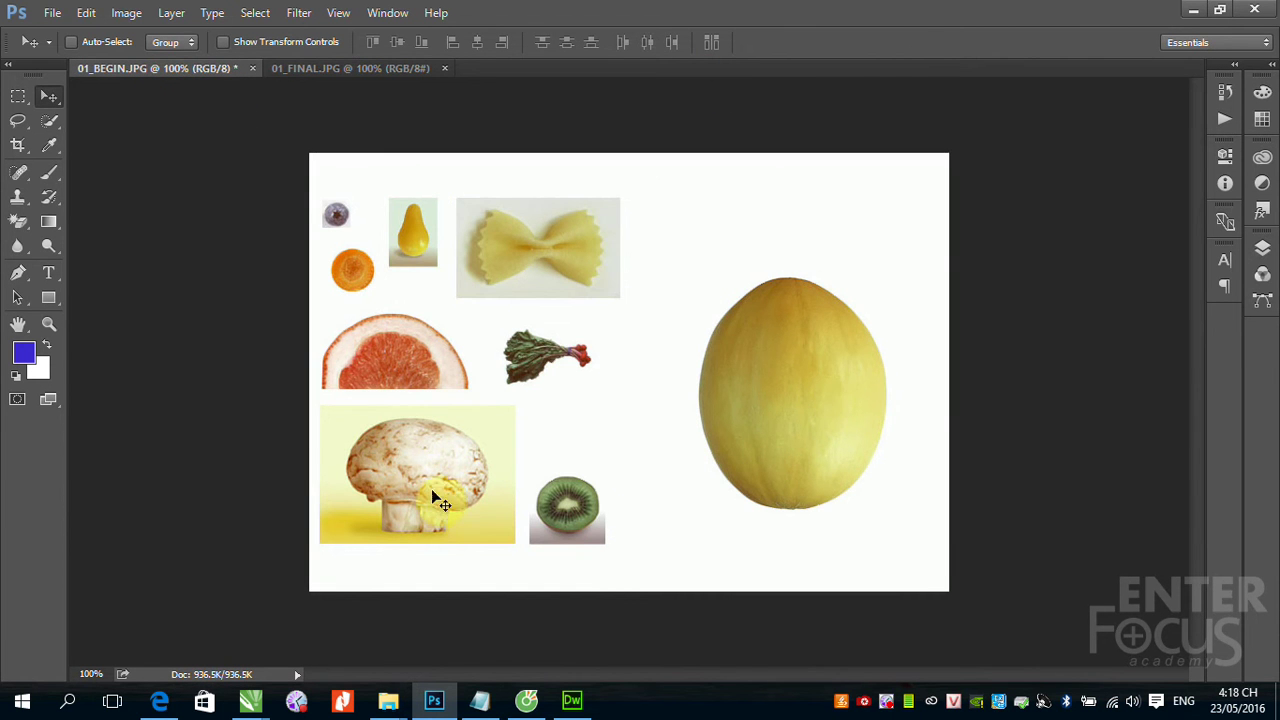
left_click(345, 70)
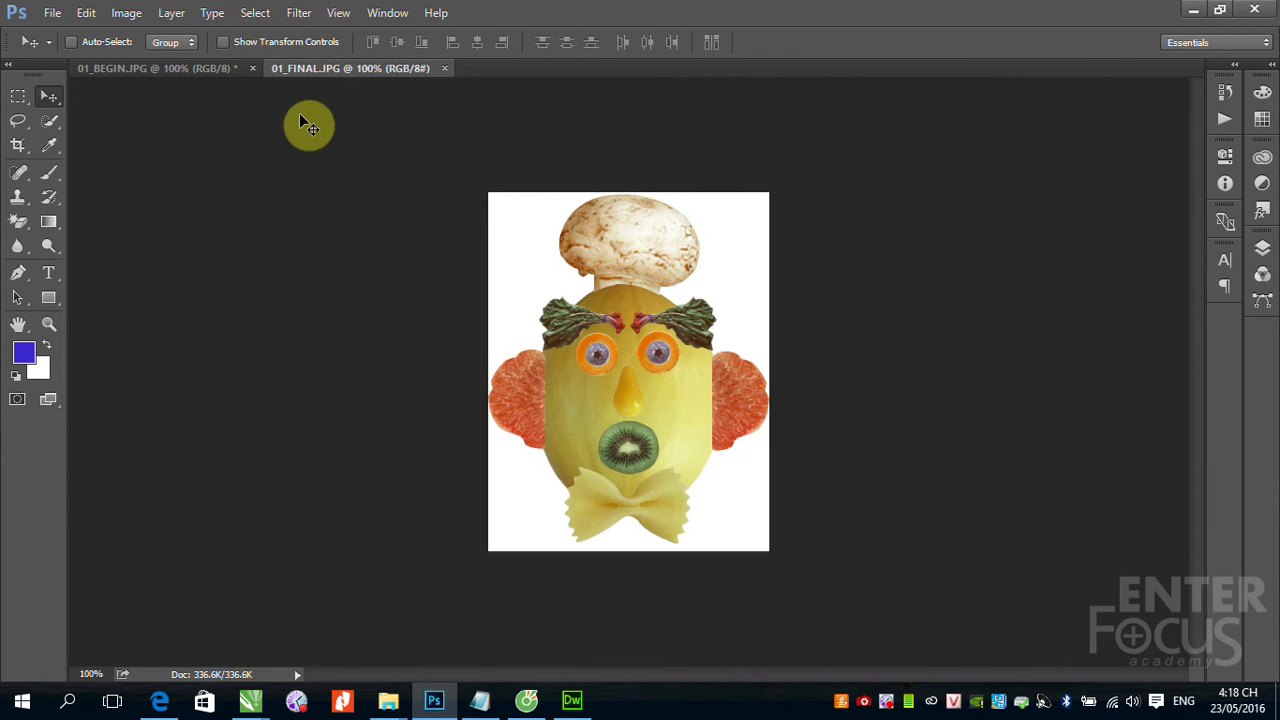
left_click(390, 22)
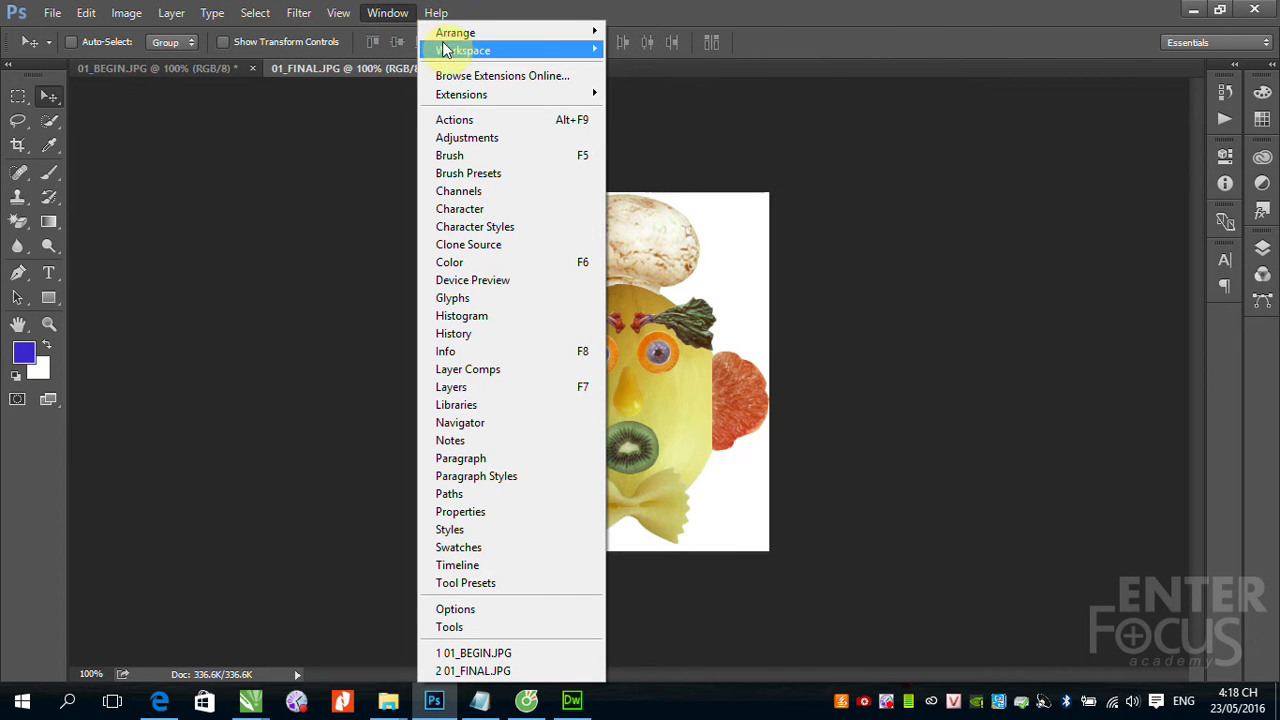
mouse_move(510, 32)
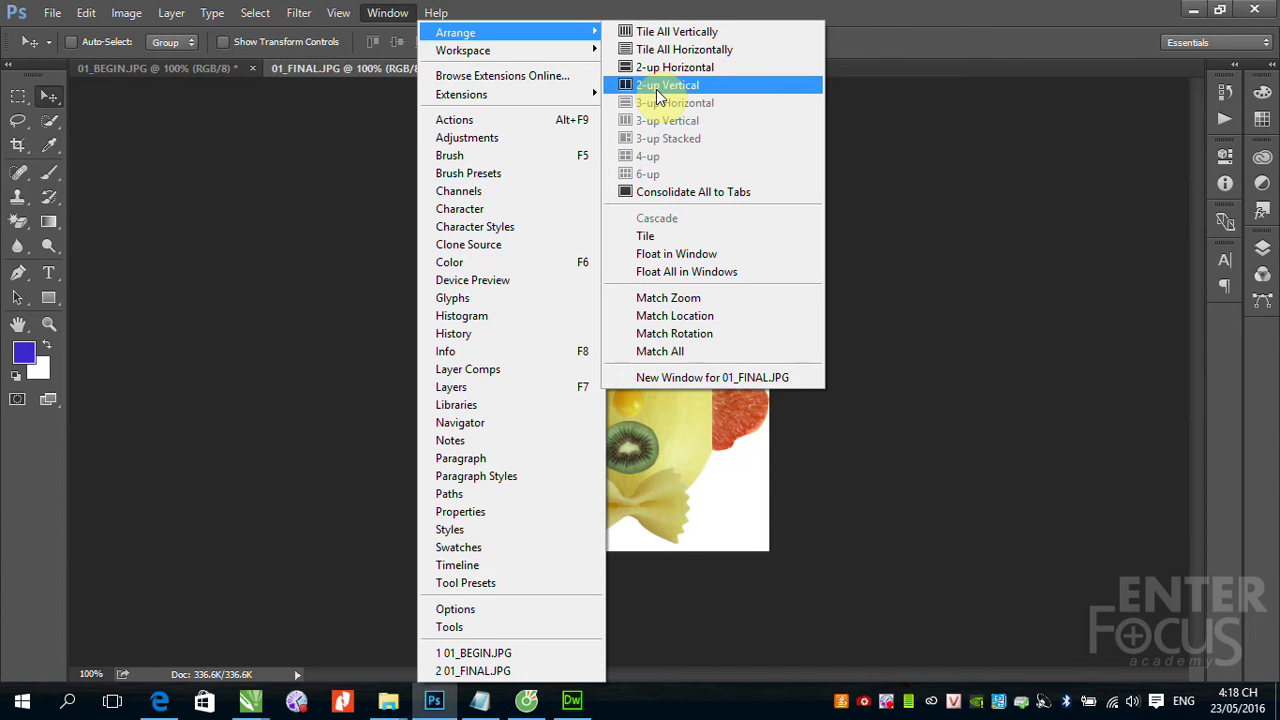
Arrange the documents 2-up Vertical and narrow the 01_FINAL pane on the left.
left_click(658, 94)
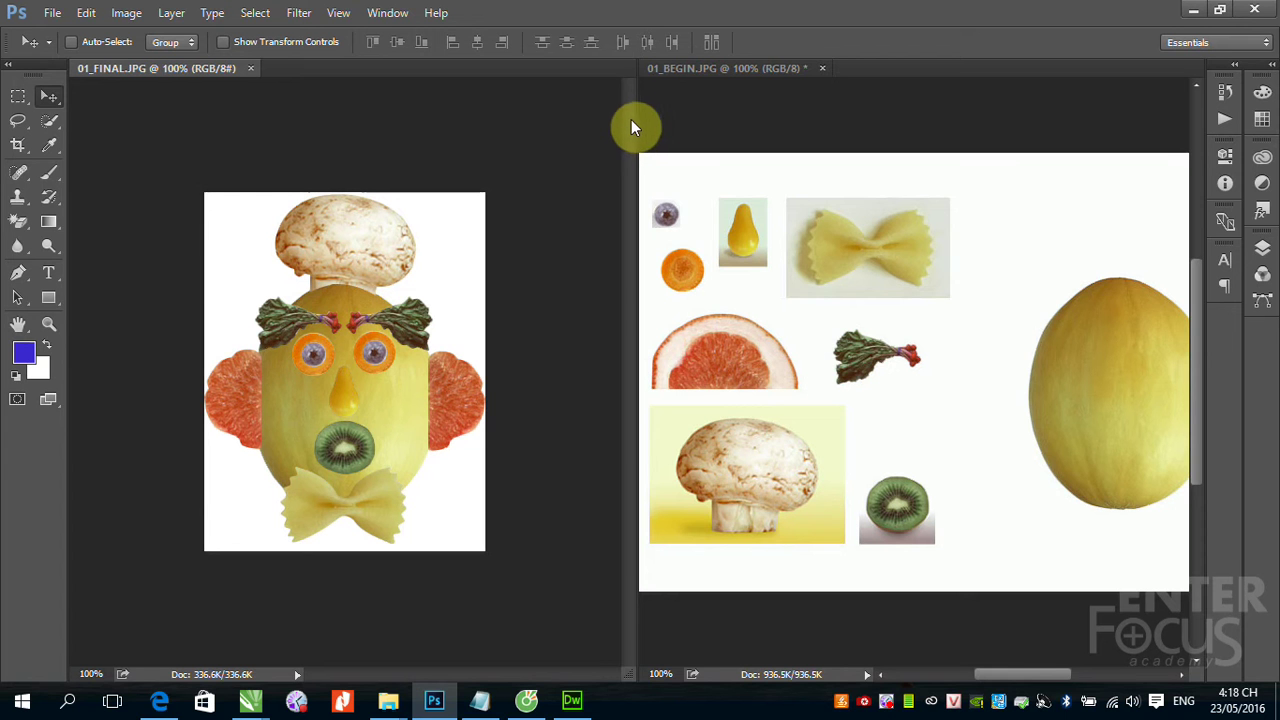
left_click_drag(634, 117, 502, 118)
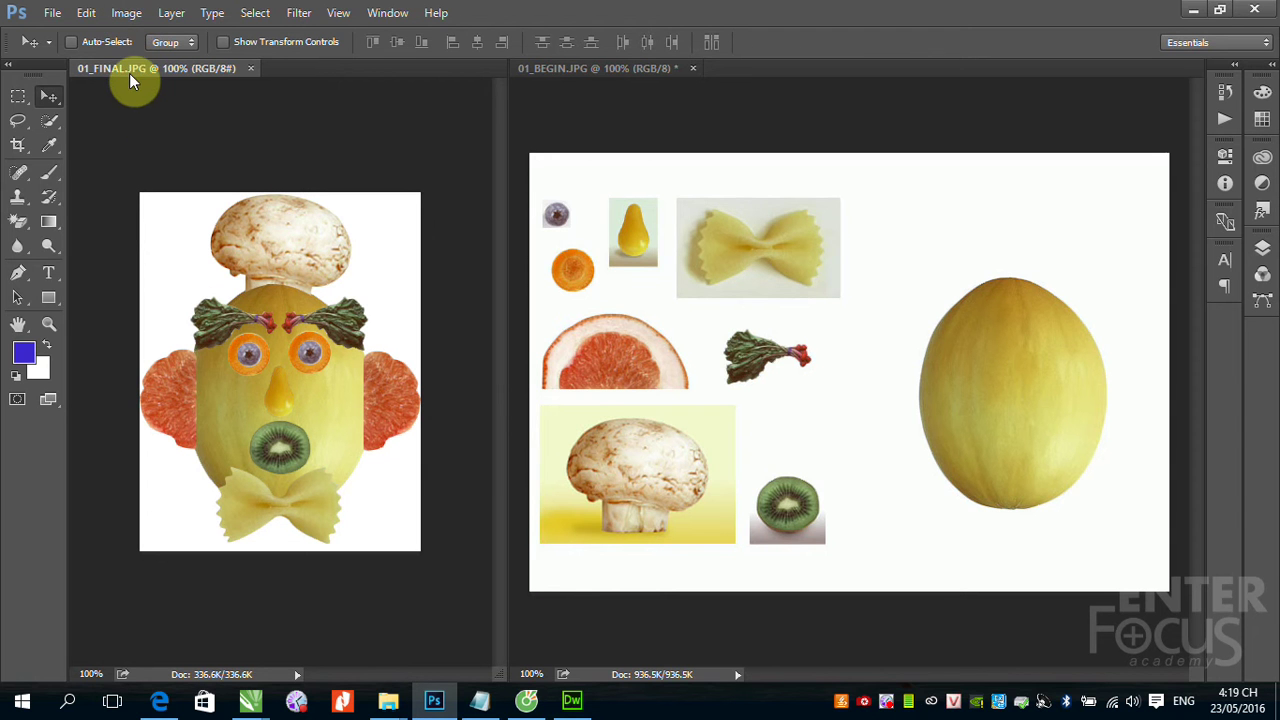
Duplicate the finished fruit face as 01_FINAL copy.
left_click(126, 13)
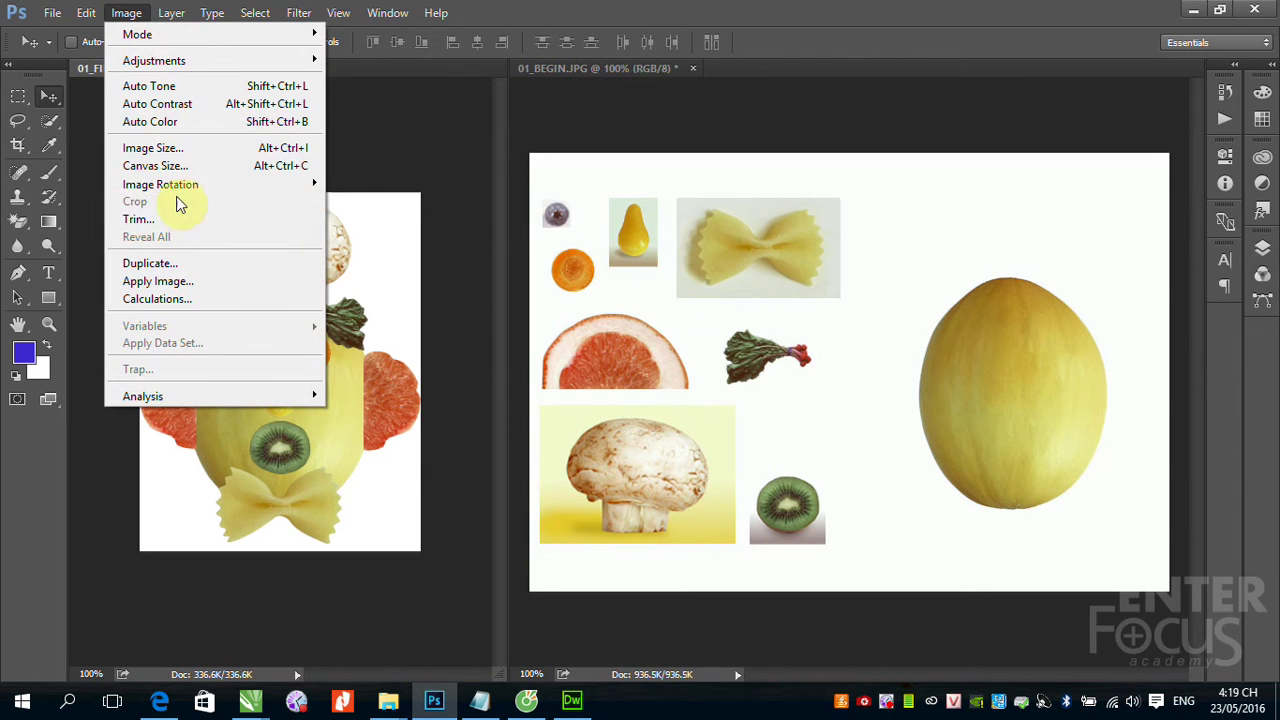
left_click(155, 263)
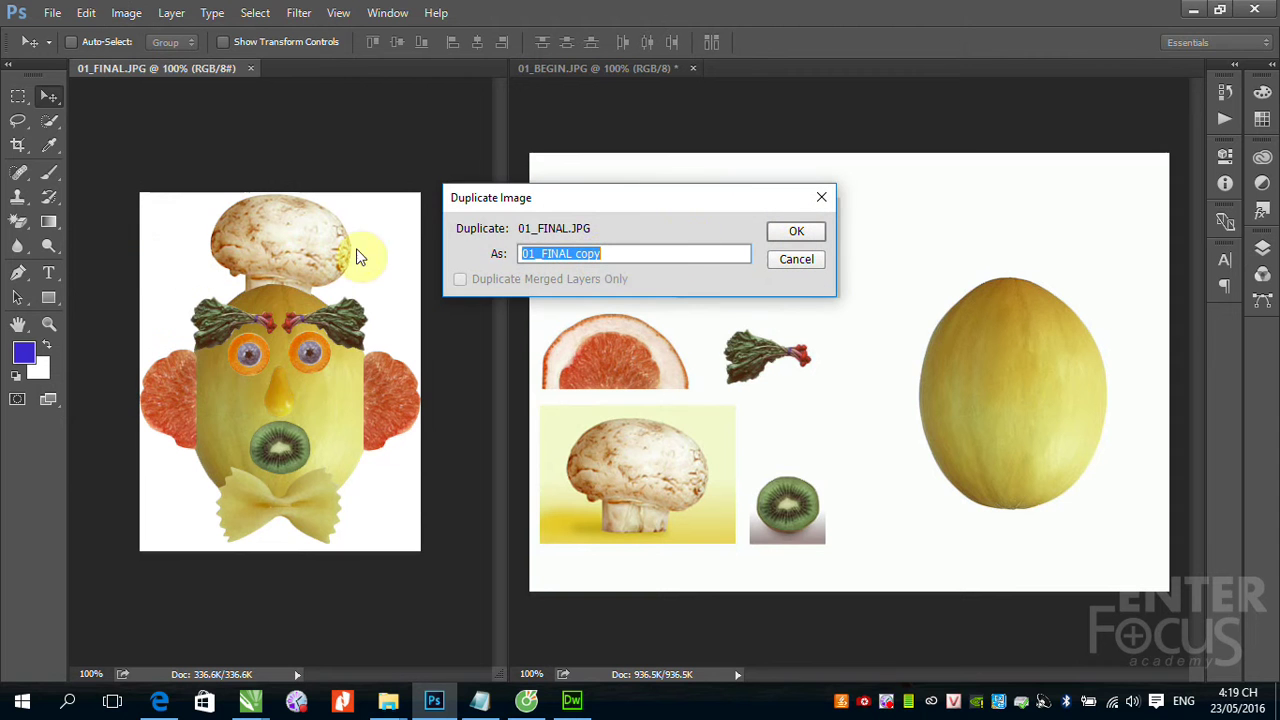
left_click(800, 230)
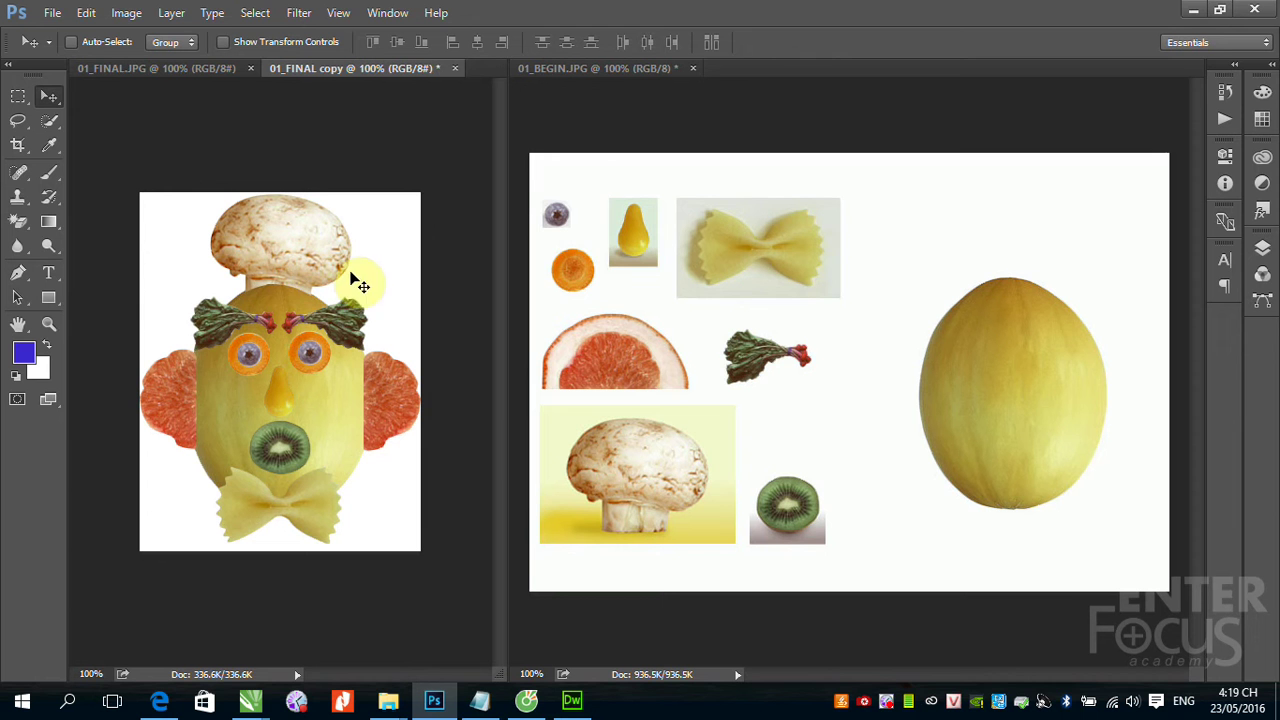
Fill 01_FINAL copy entirely with White, return to the Move tool, and close the copy.
left_click(86, 13)
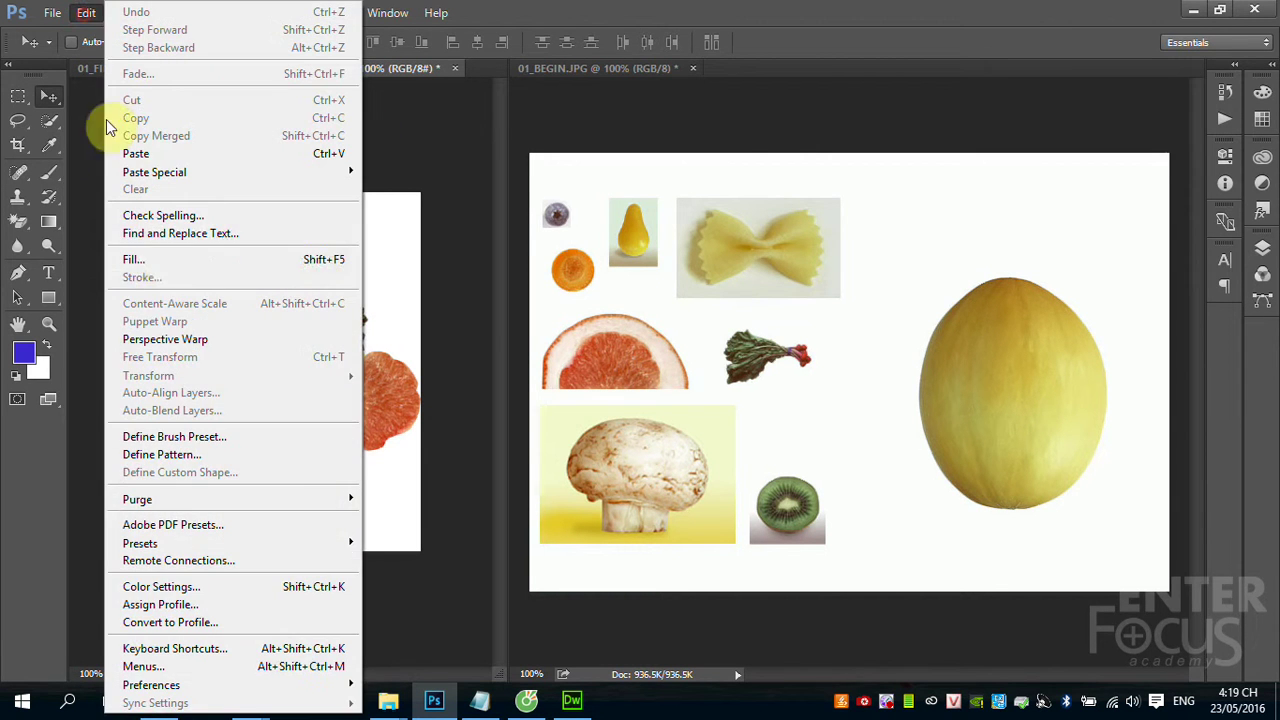
left_click(165, 256)
left_click(716, 190)
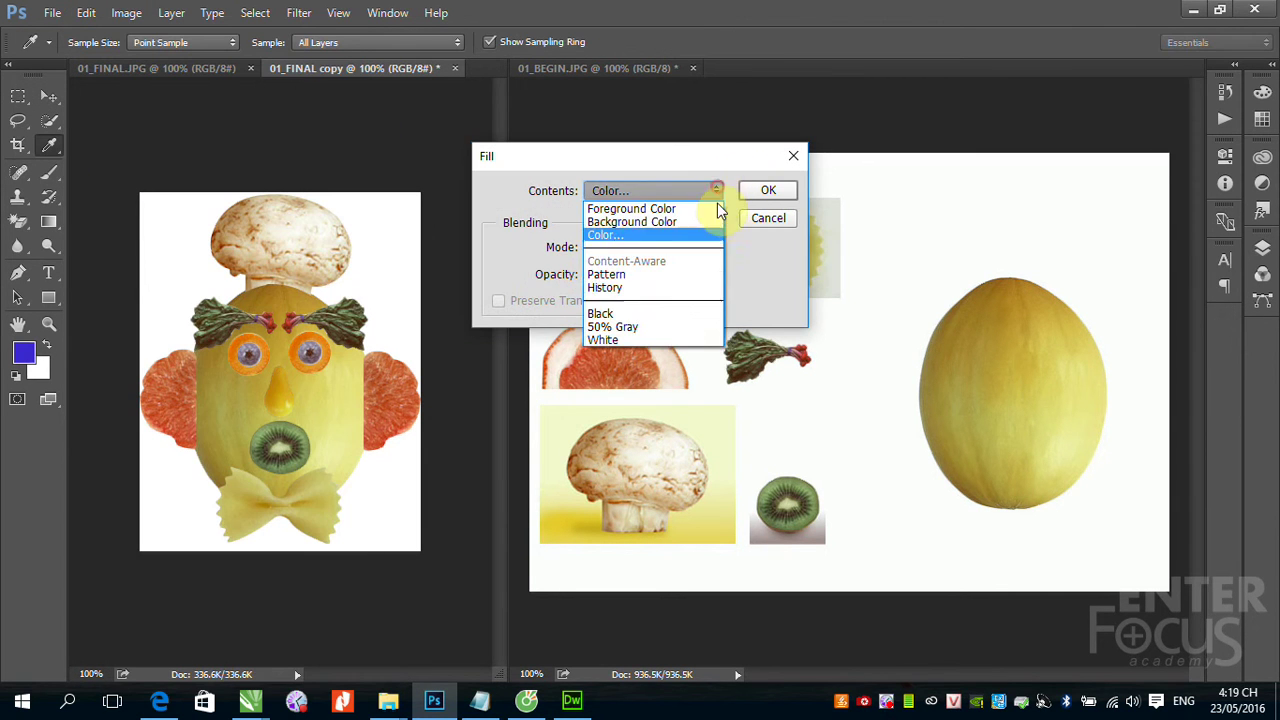
left_click(659, 339)
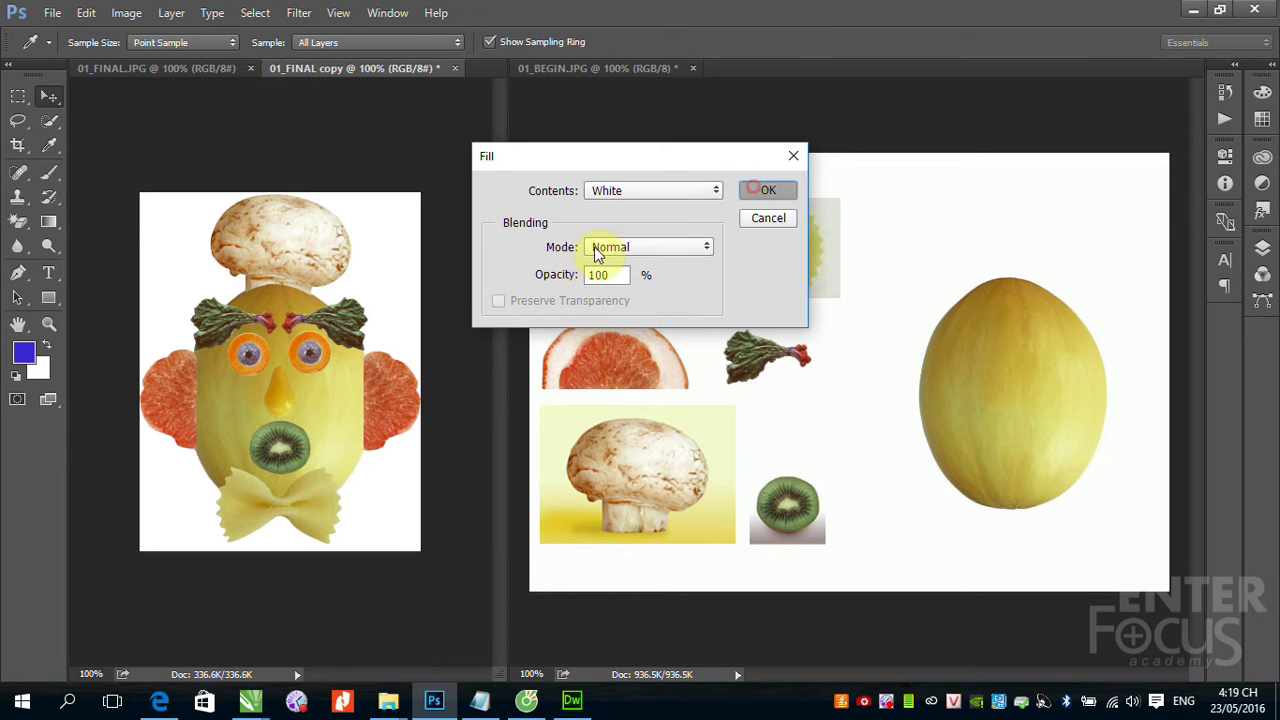
left_click(766, 190)
key("v")
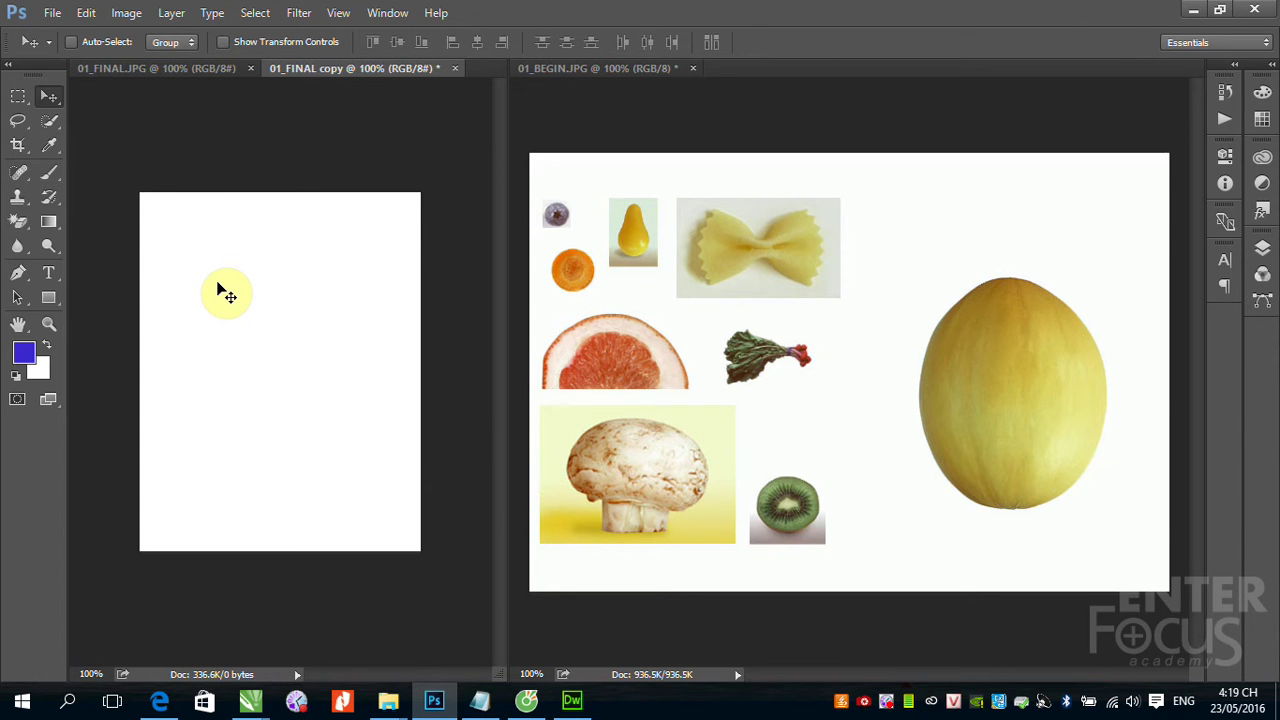
left_click(455, 68)
Discard the copy unsaved and check the finished face's 300 px width in Image Size.
left_click(645, 278)
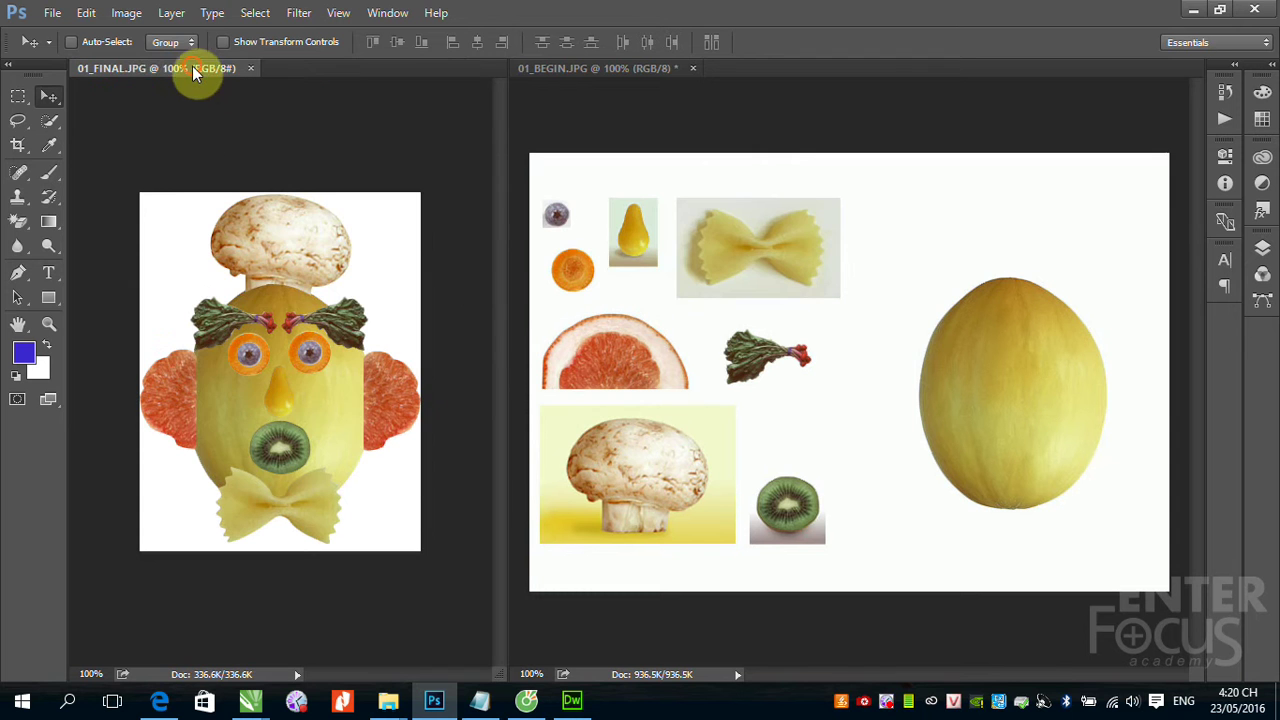
left_click(113, 14)
left_click(151, 148)
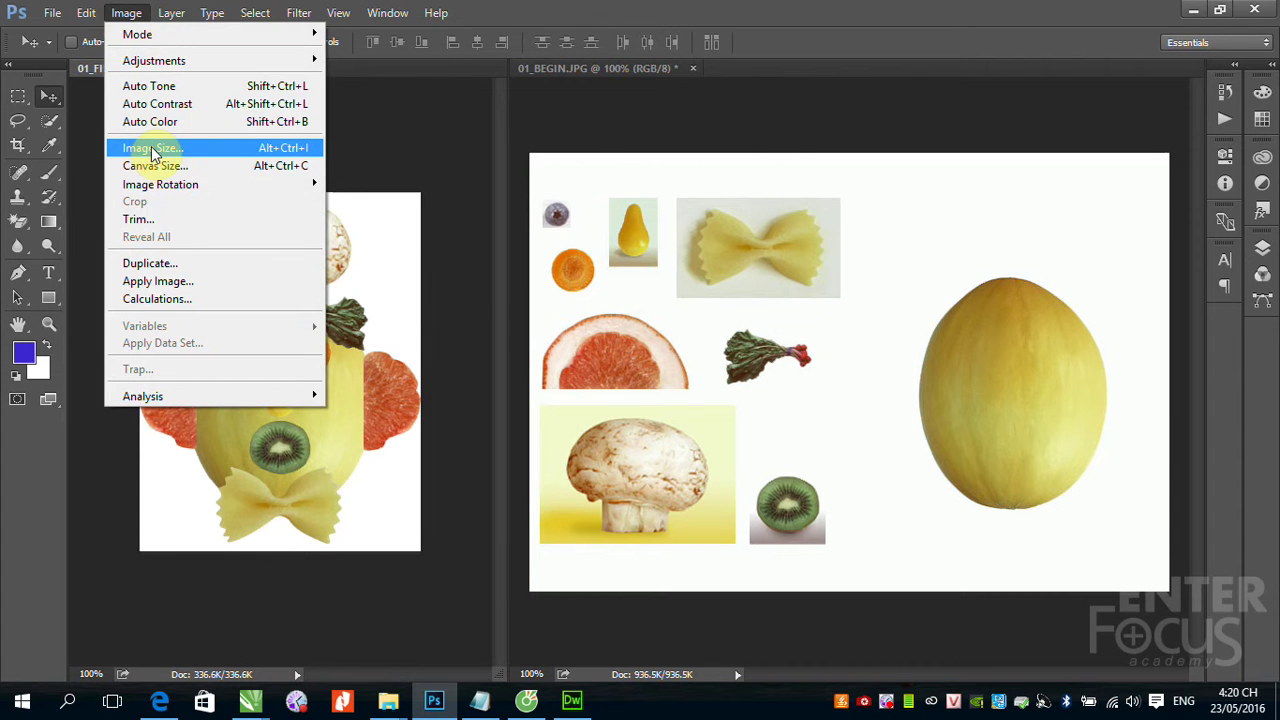
double_click(553, 321)
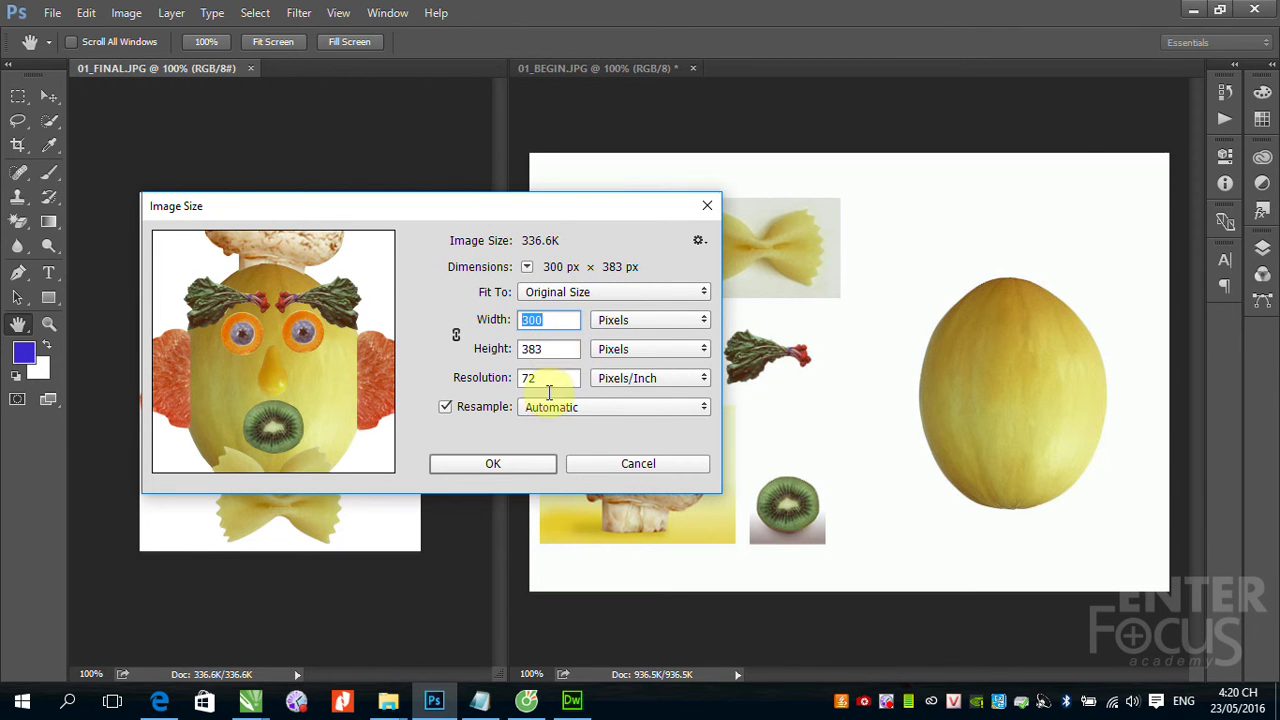
left_click(609, 465)
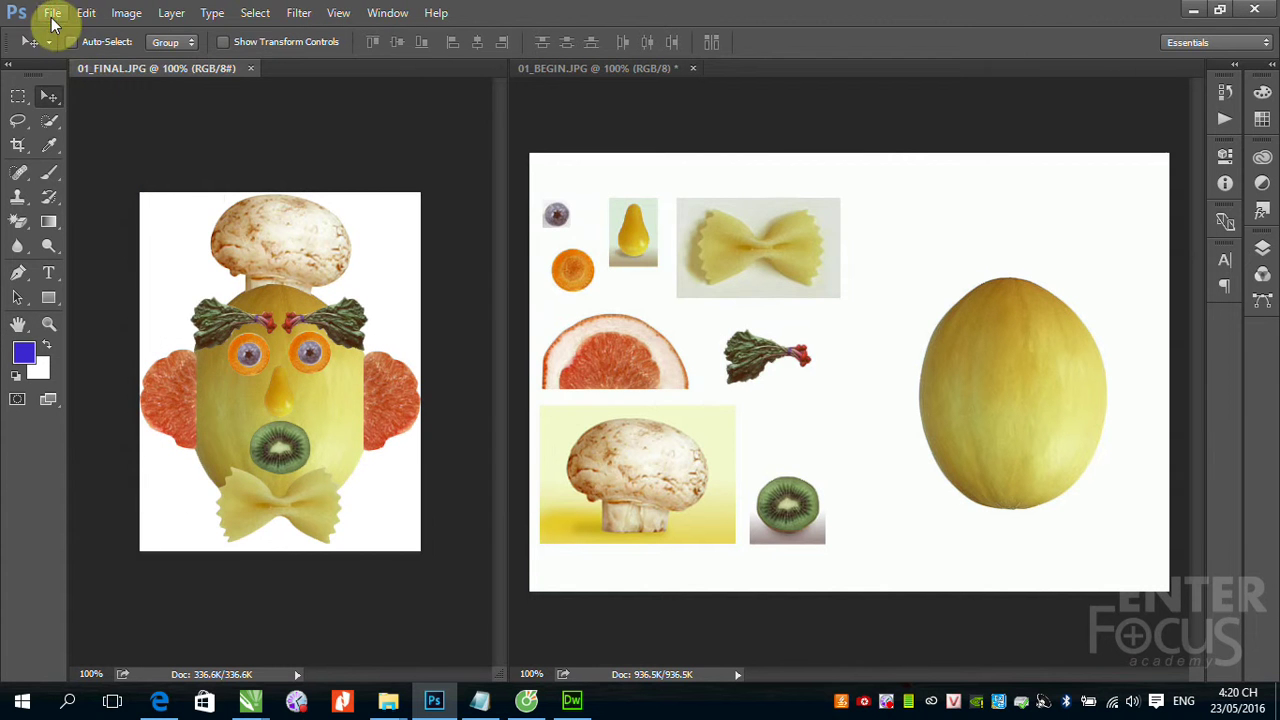
Create a new white document, 300 px wide by 383 px high.
left_click(52, 13)
left_click(62, 34)
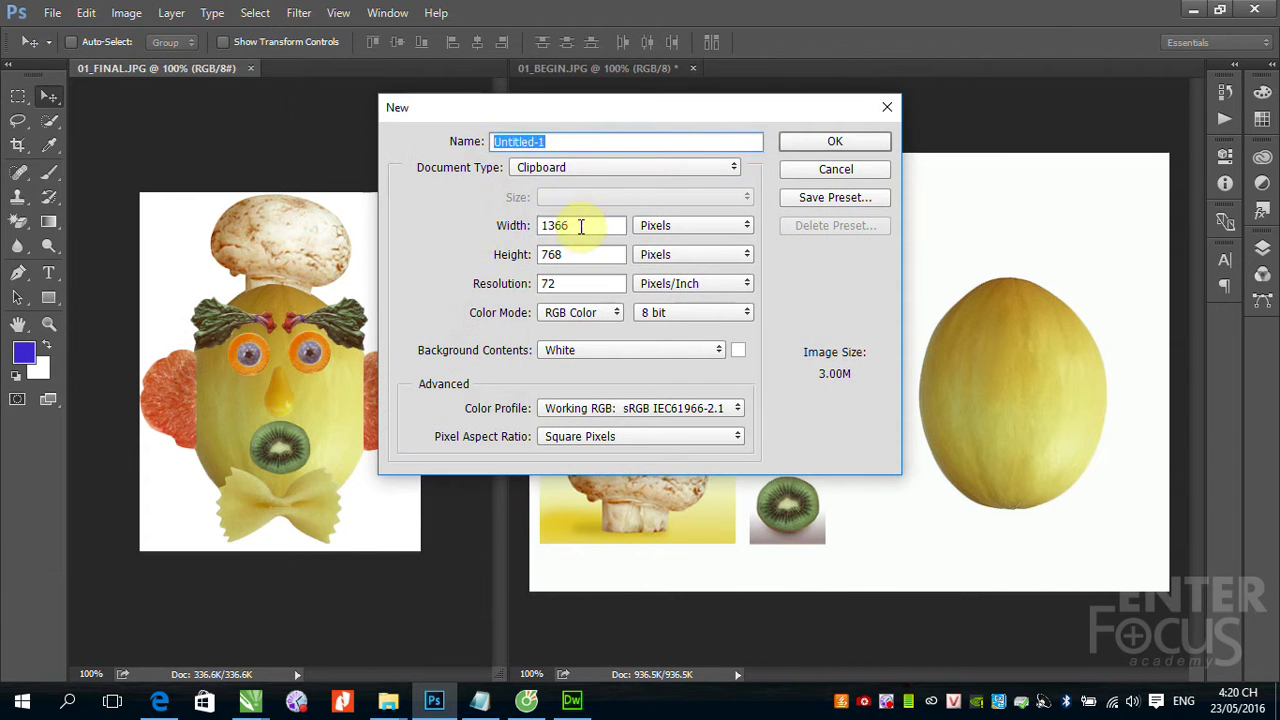
double_click(579, 225)
type("300")
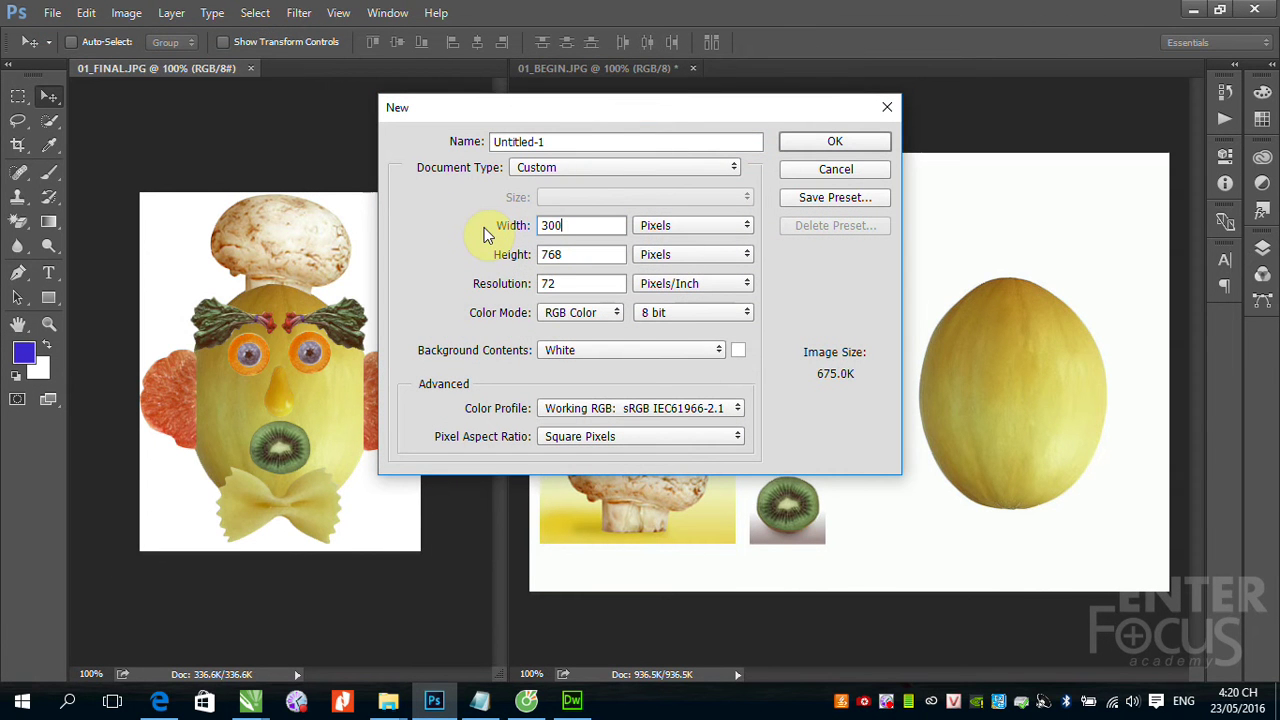
left_click(510, 258)
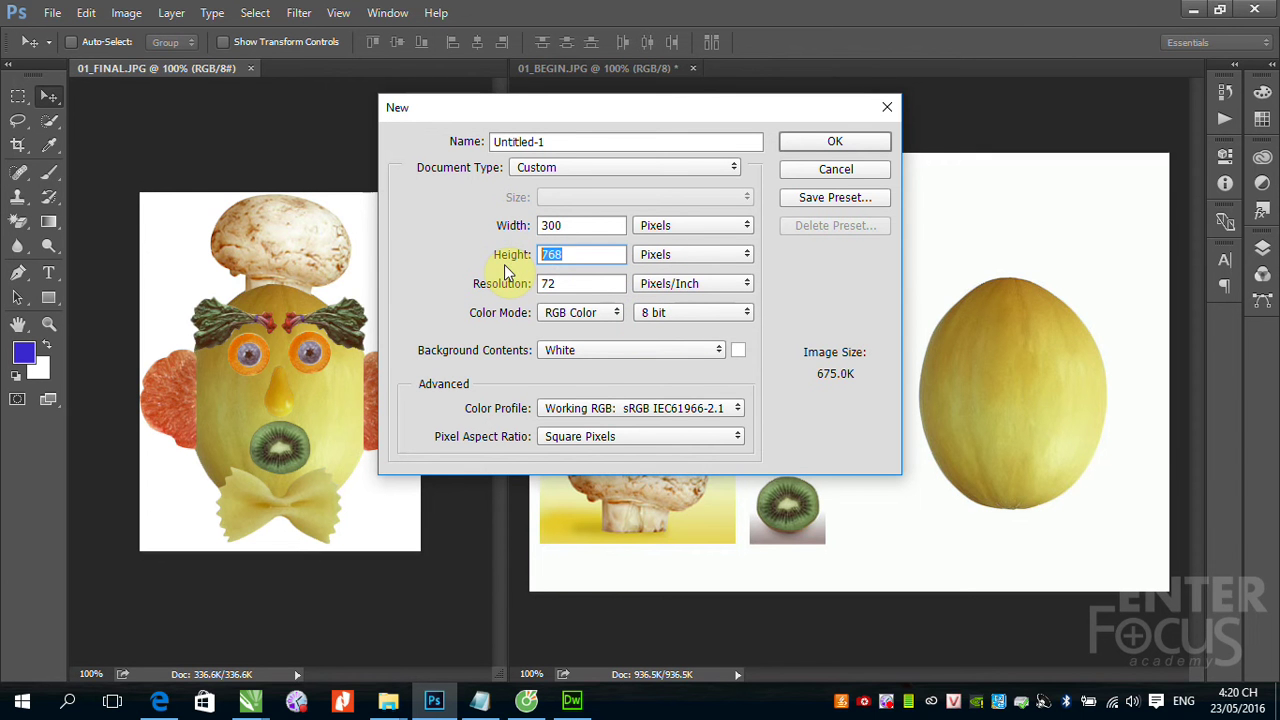
type("383")
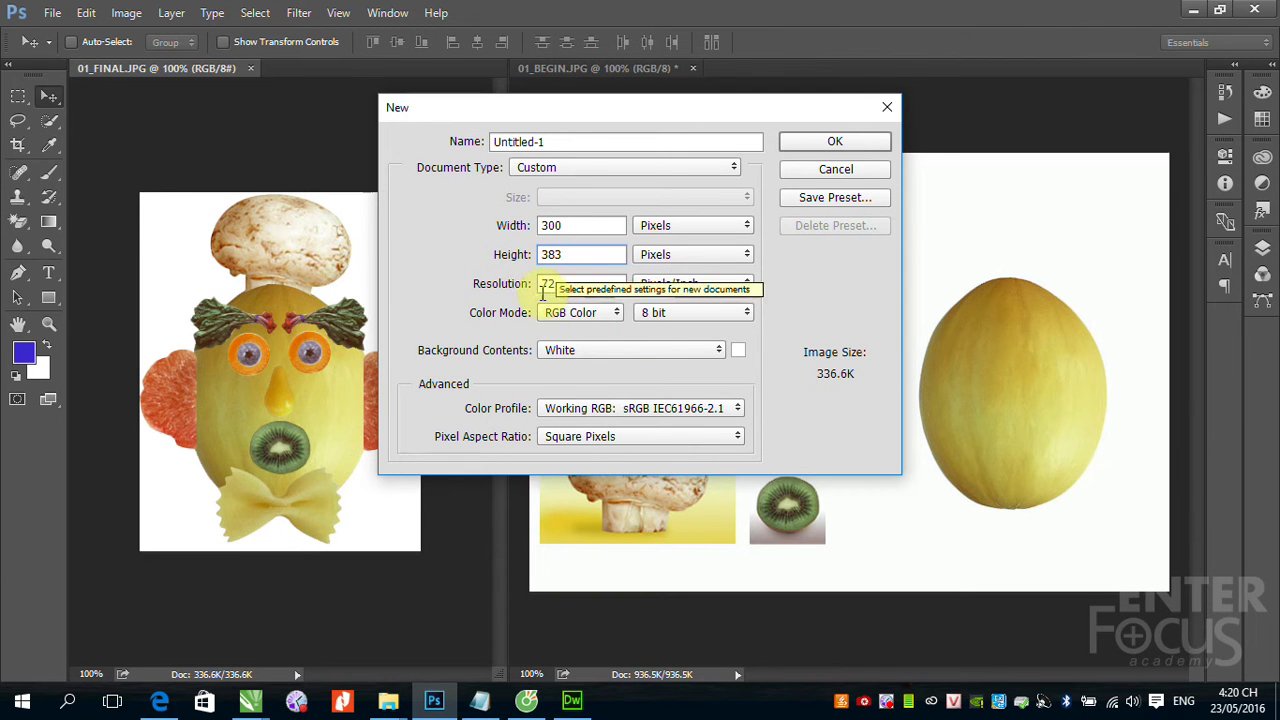
left_click(837, 140)
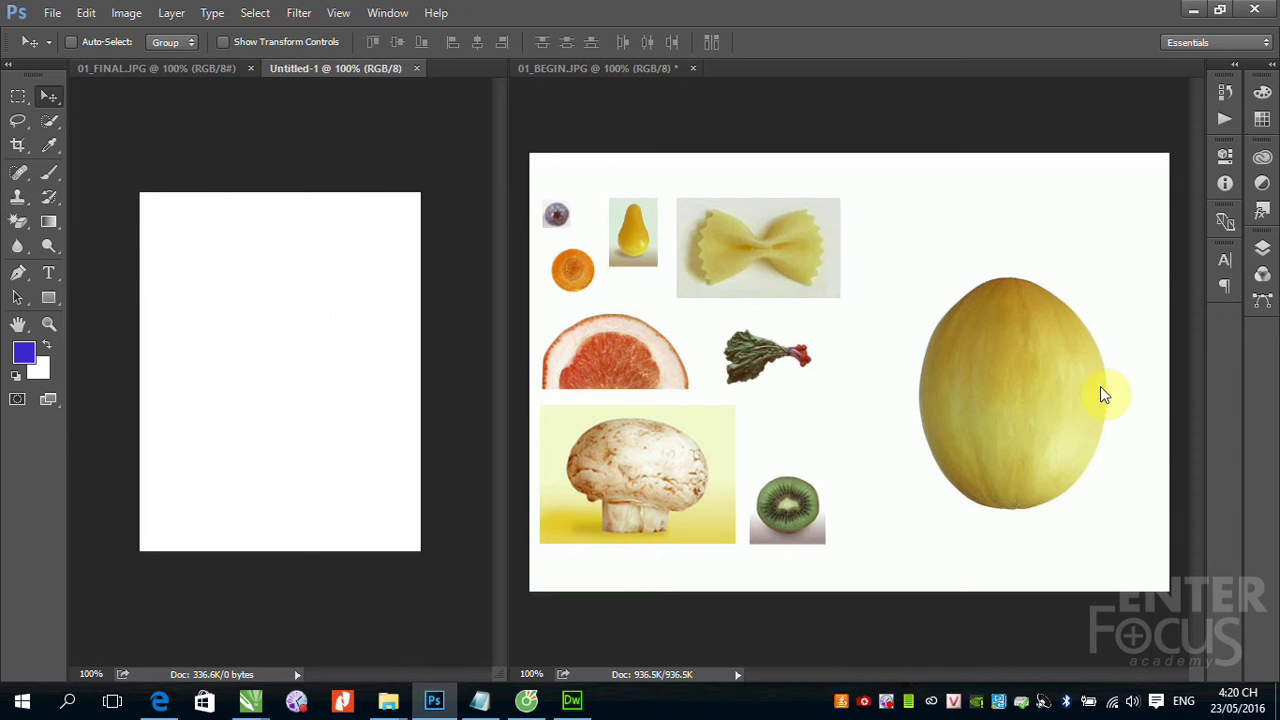
left_click(17, 96)
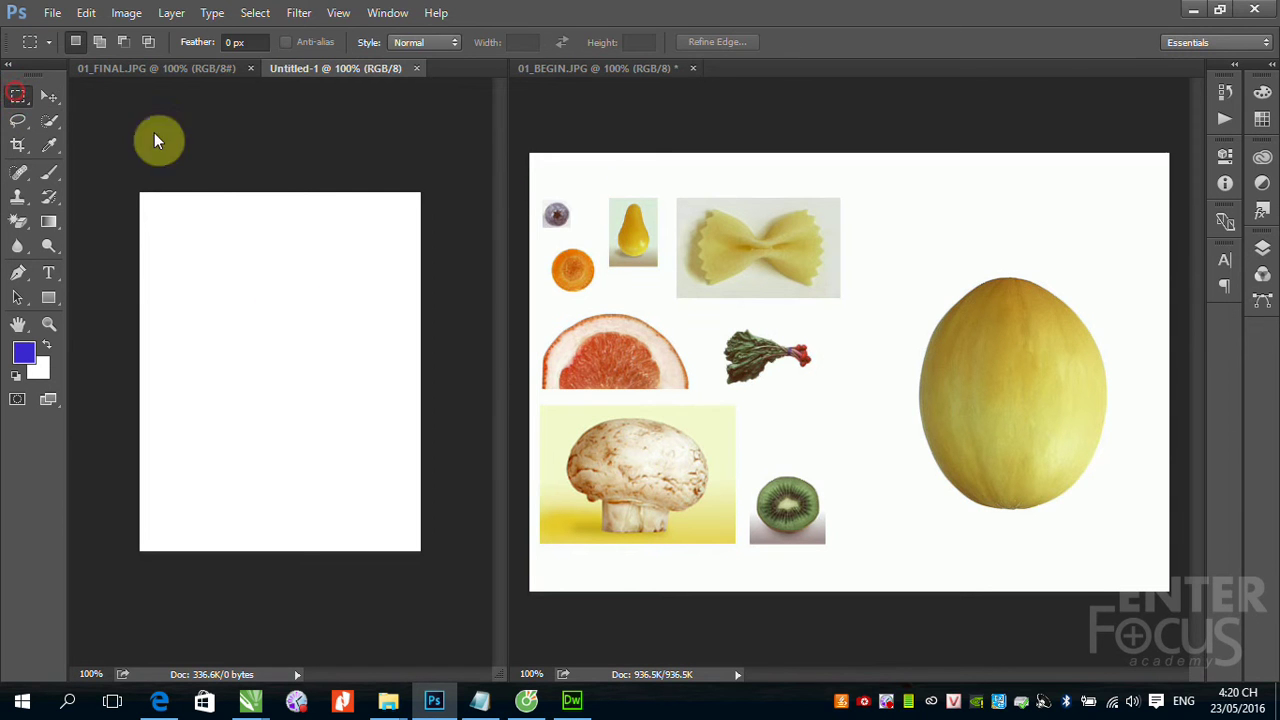
left_click(938, 260)
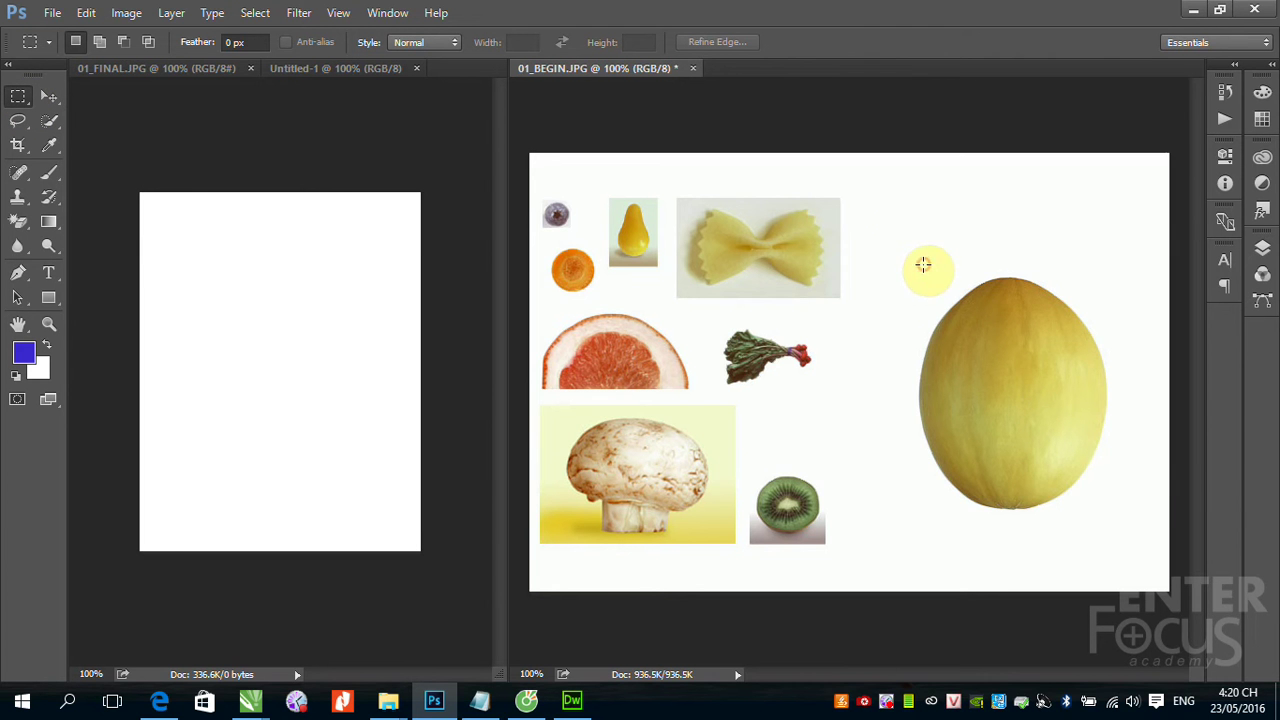
left_click_drag(901, 252, 1117, 524)
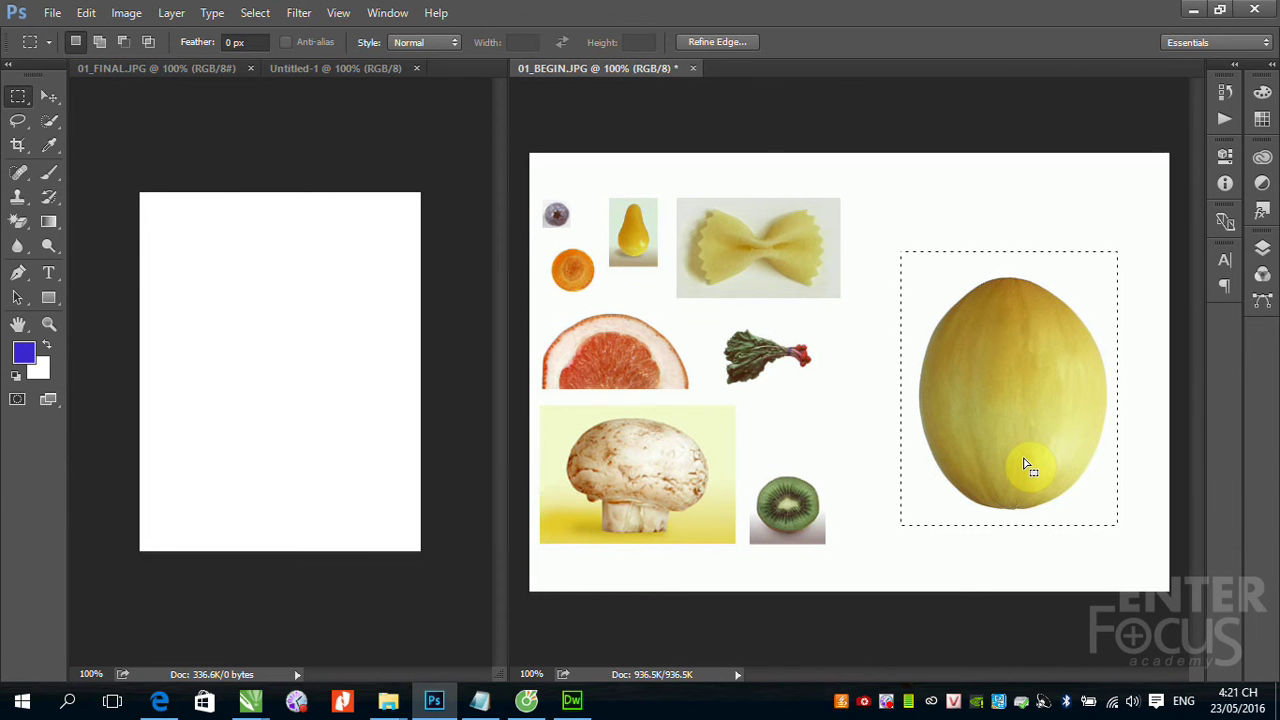
left_click(52, 122)
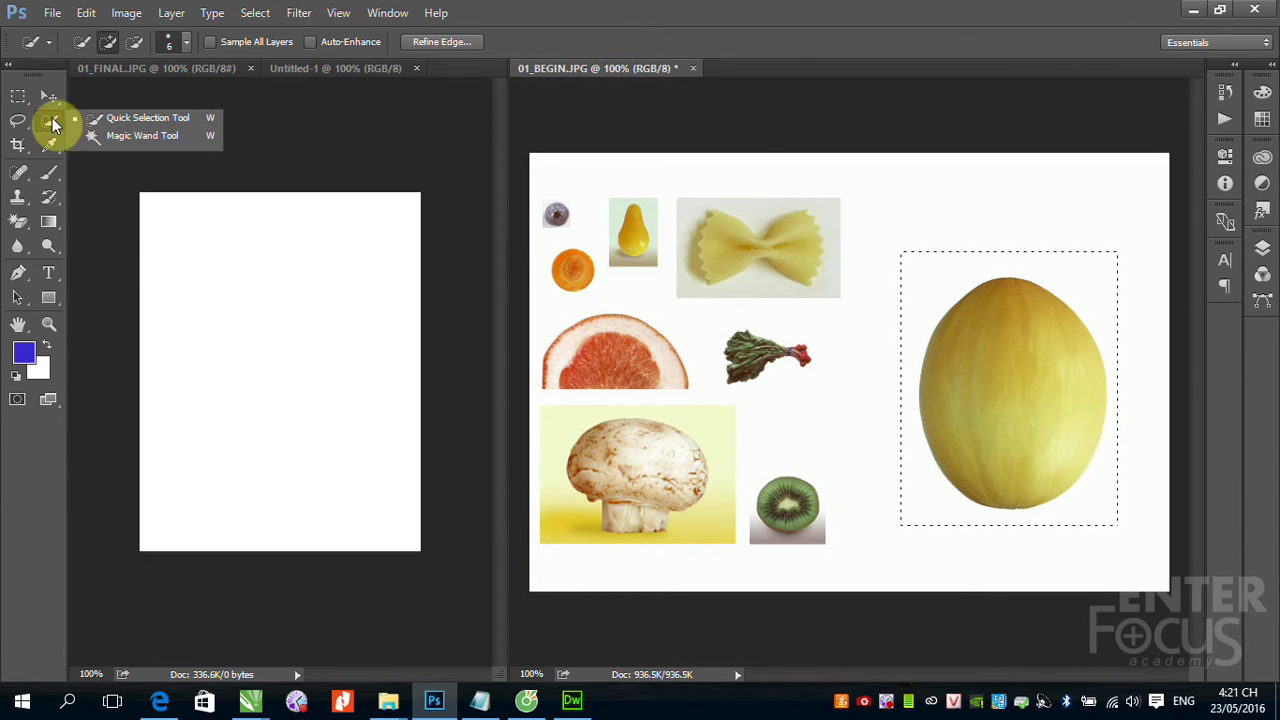
left_click(103, 136)
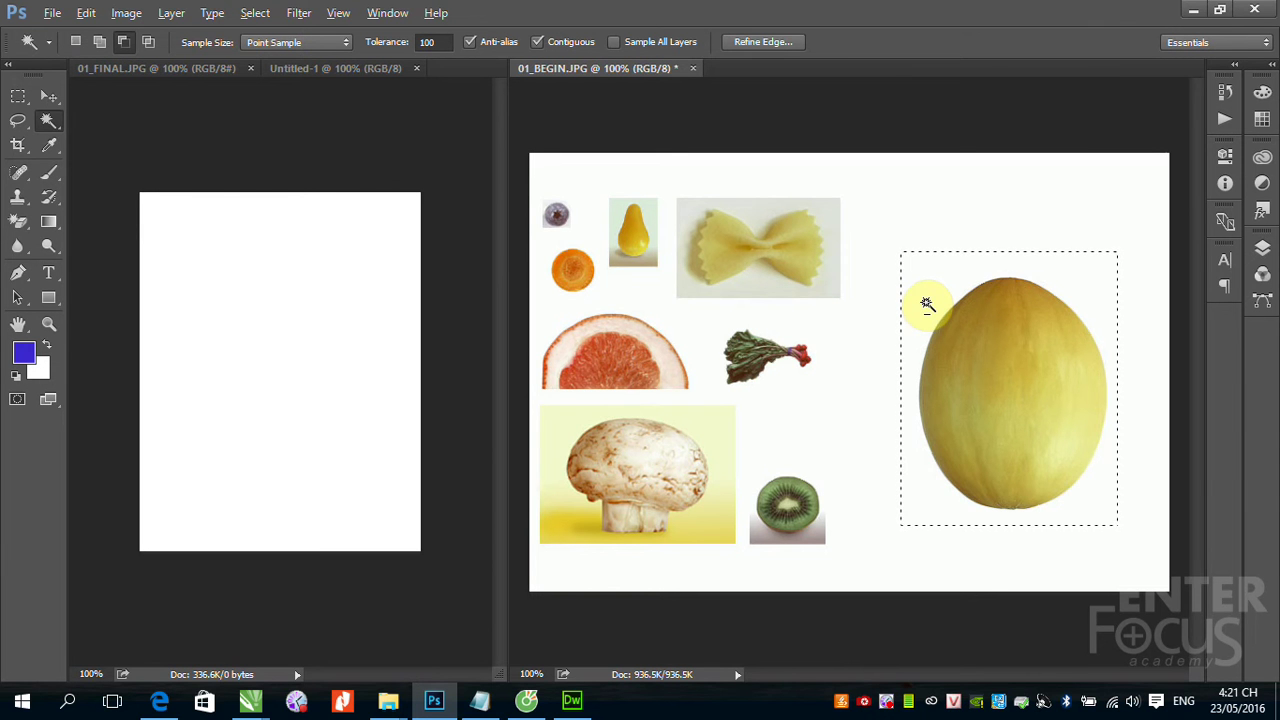
left_click(927, 303, "alt")
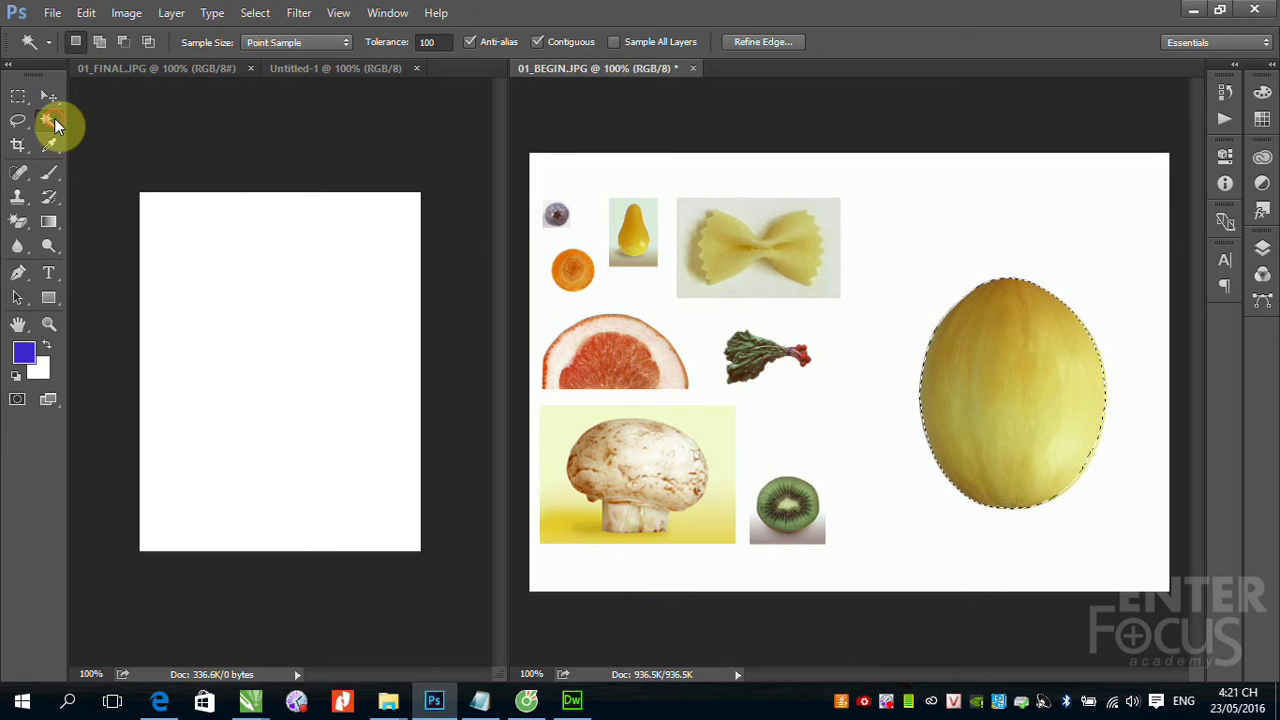
right_click(54, 118)
left_click(138, 119)
key("ctrl+d")
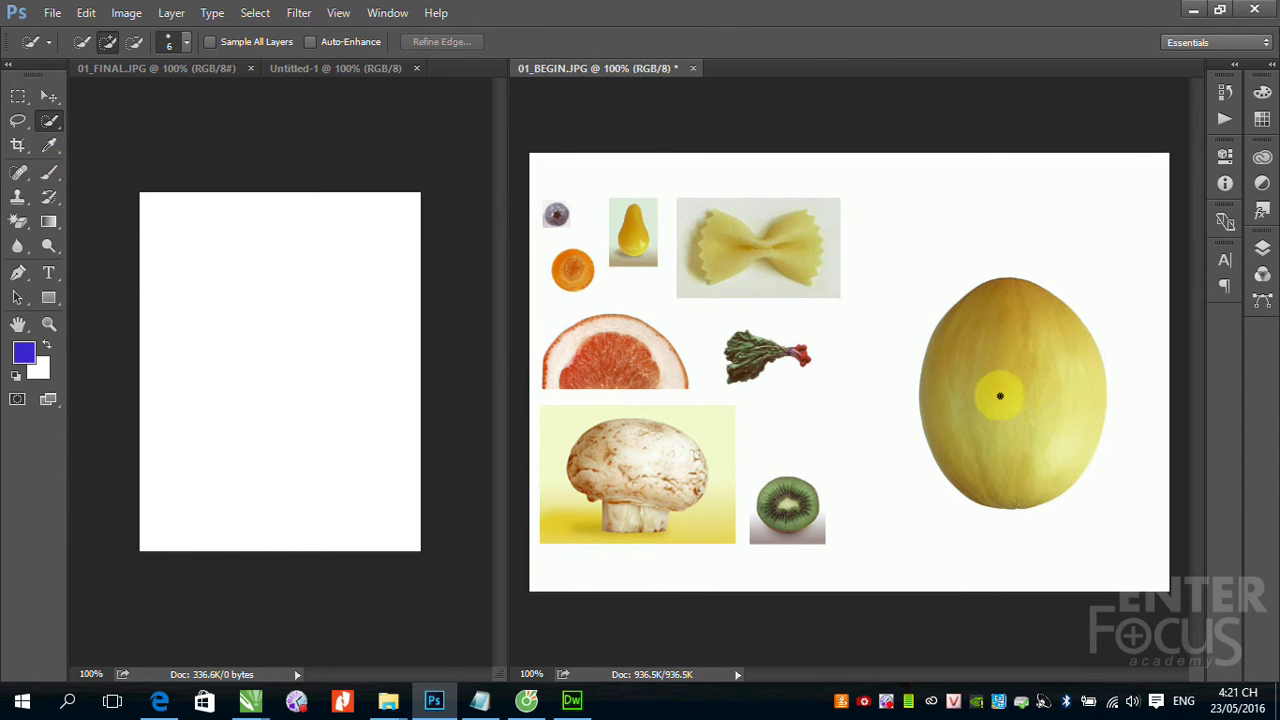
left_click_drag(934, 388, 963, 331)
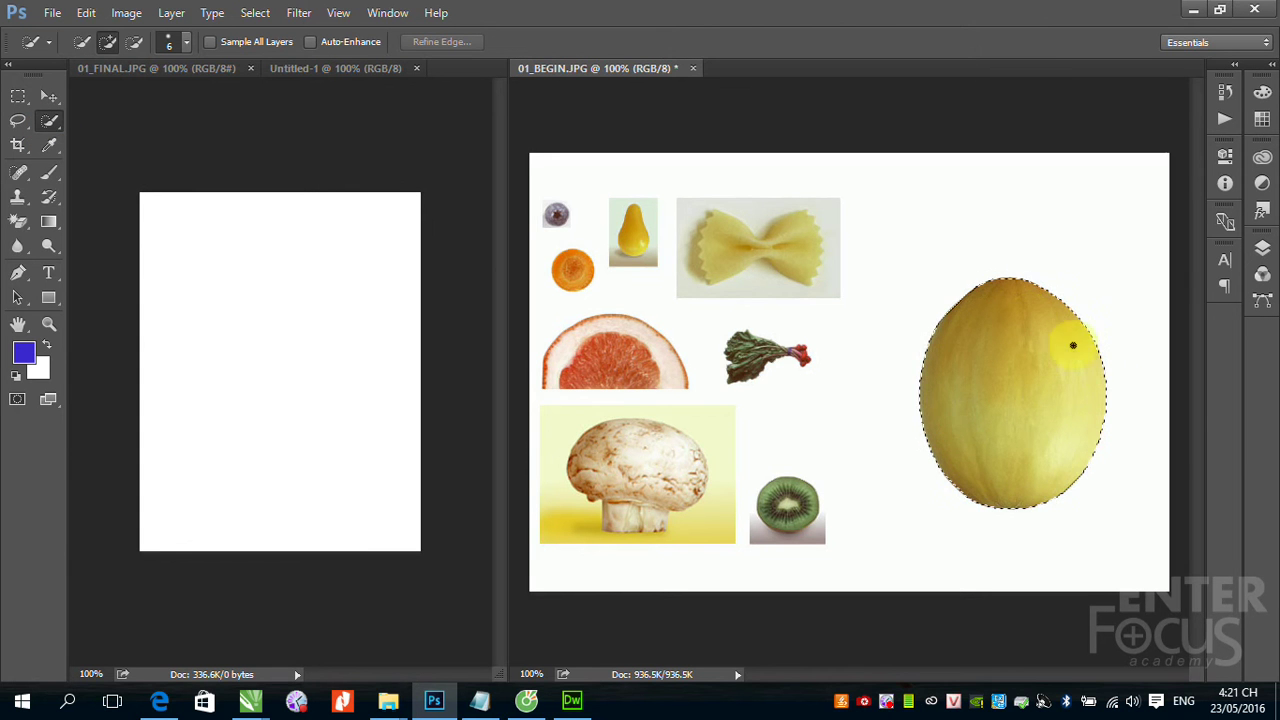
left_click_drag(963, 331, 975, 368)
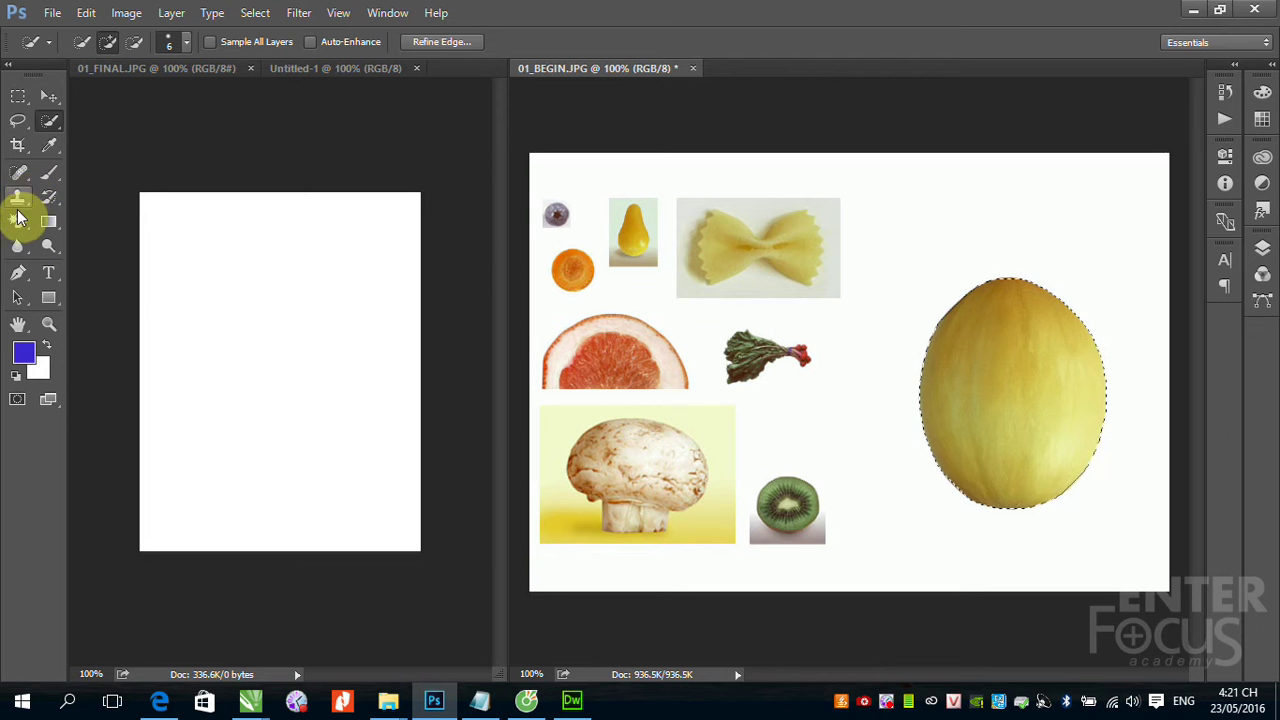
key("ctrl+d")
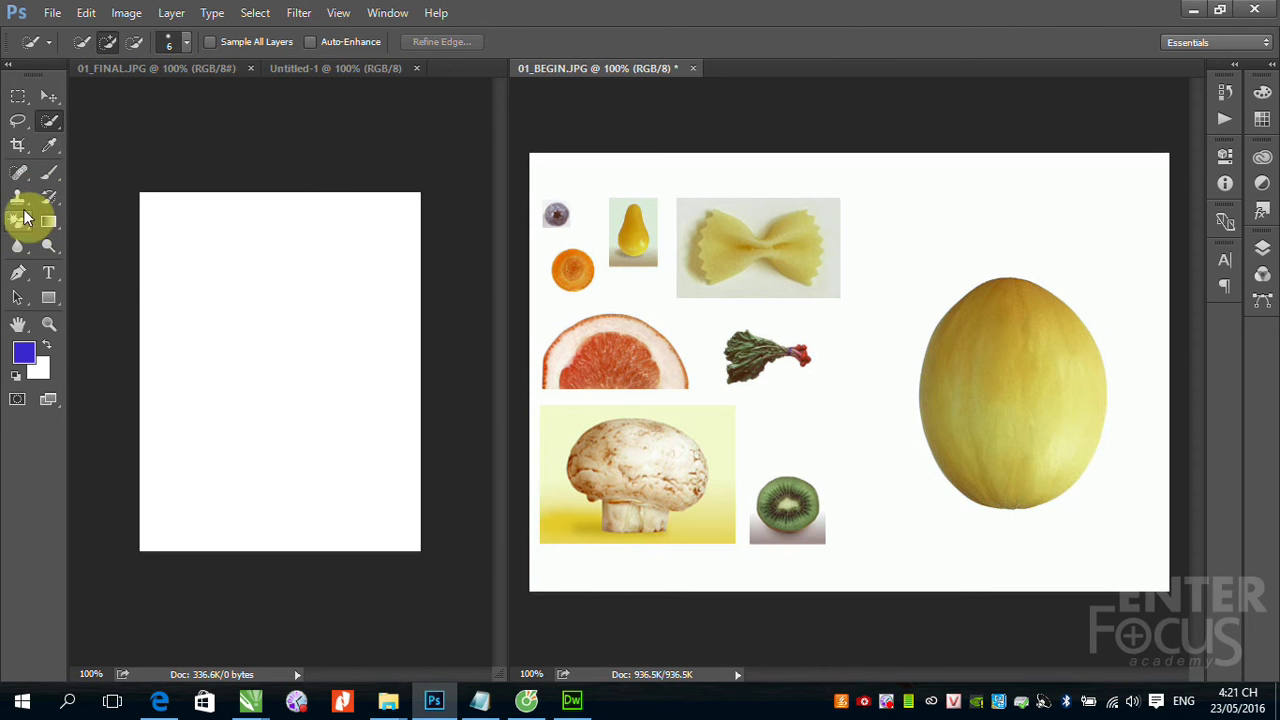
Trace the melon's oval edge with the Magnetic Lasso to select it.
left_click_drag(14, 125, 78, 168)
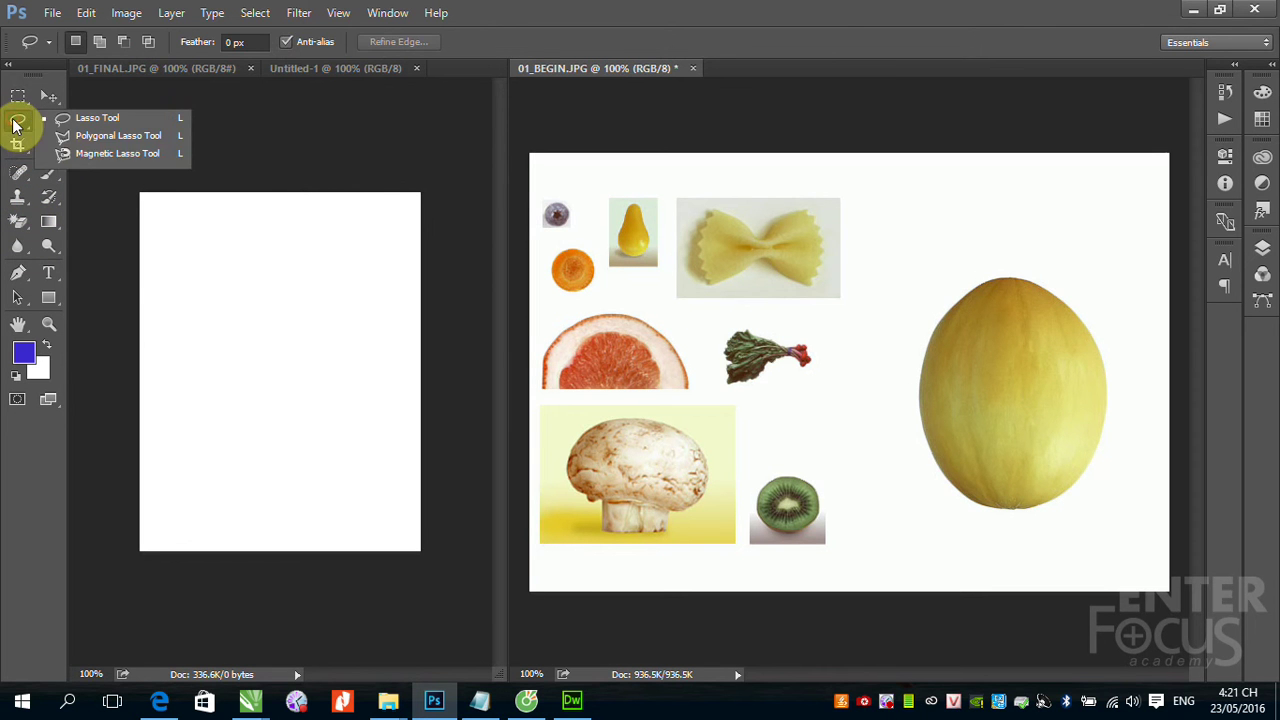
left_click(77, 156)
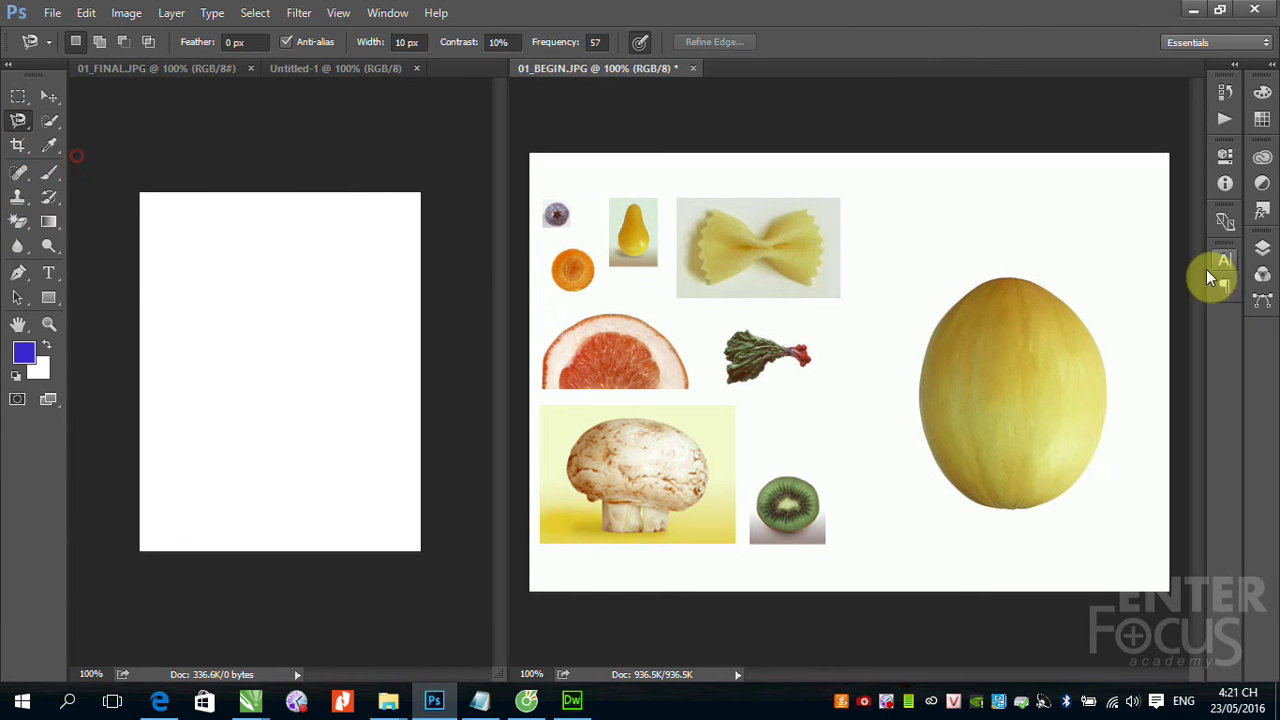
left_click(1010, 279)
left_click(1012, 283)
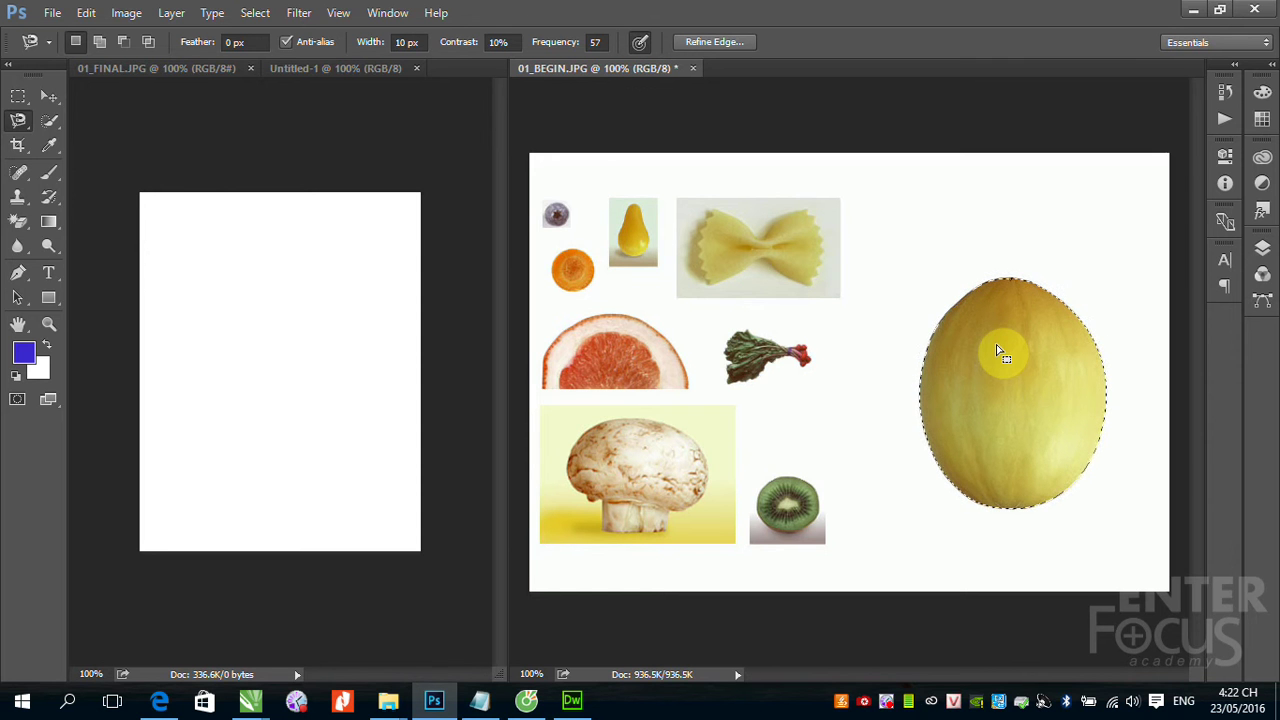
left_click(45, 96)
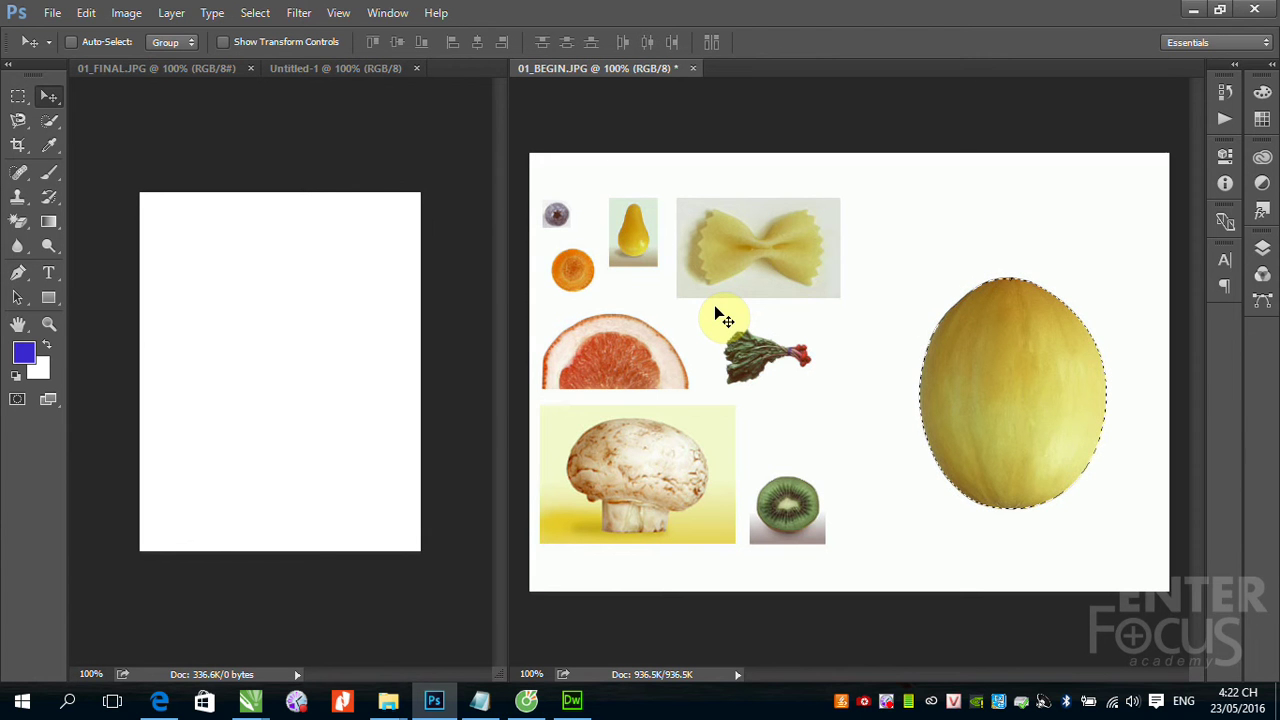
Copy and paste the melon into Untitled-1, then undo the paste and a stray move.
left_click(86, 13)
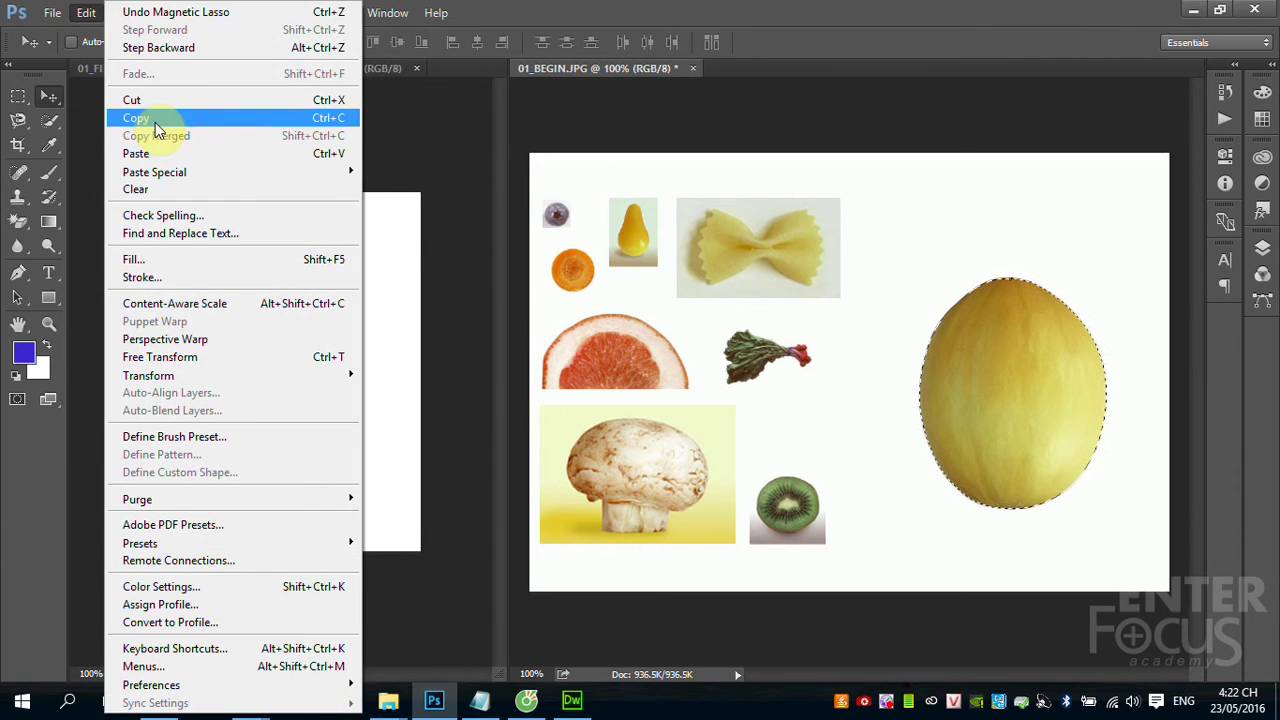
left_click(155, 118)
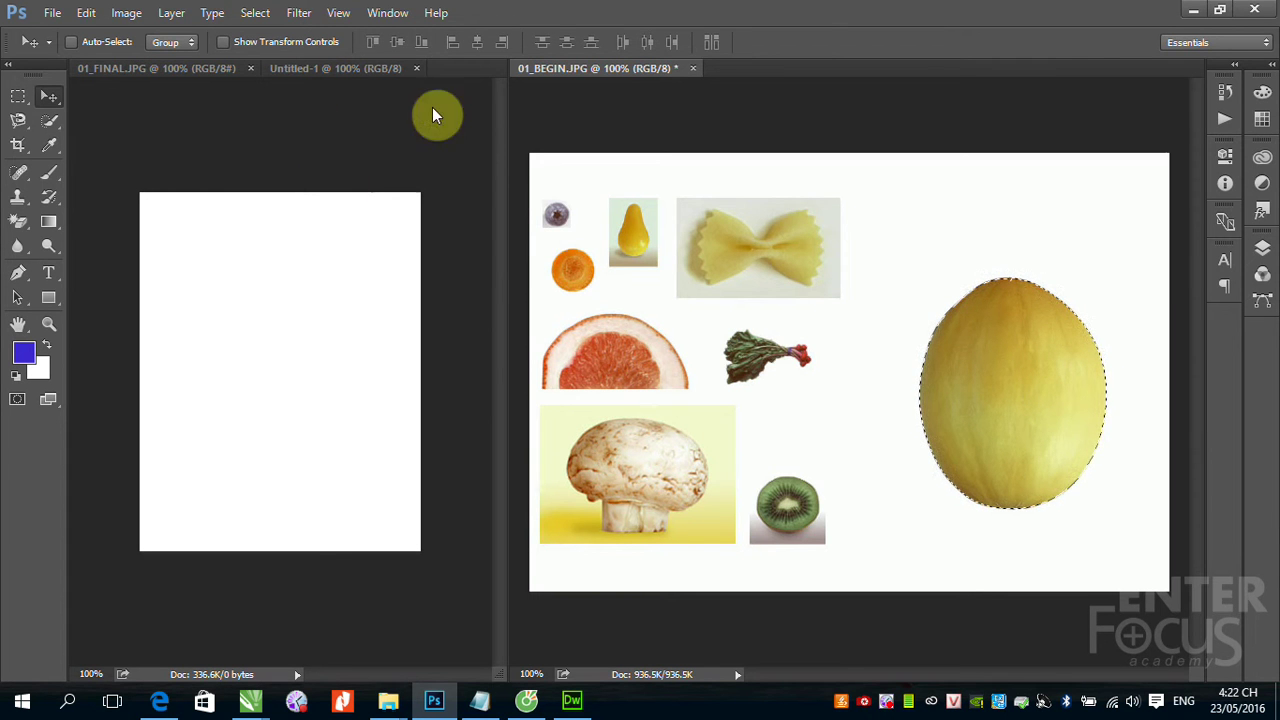
left_click(356, 70)
left_click(86, 12)
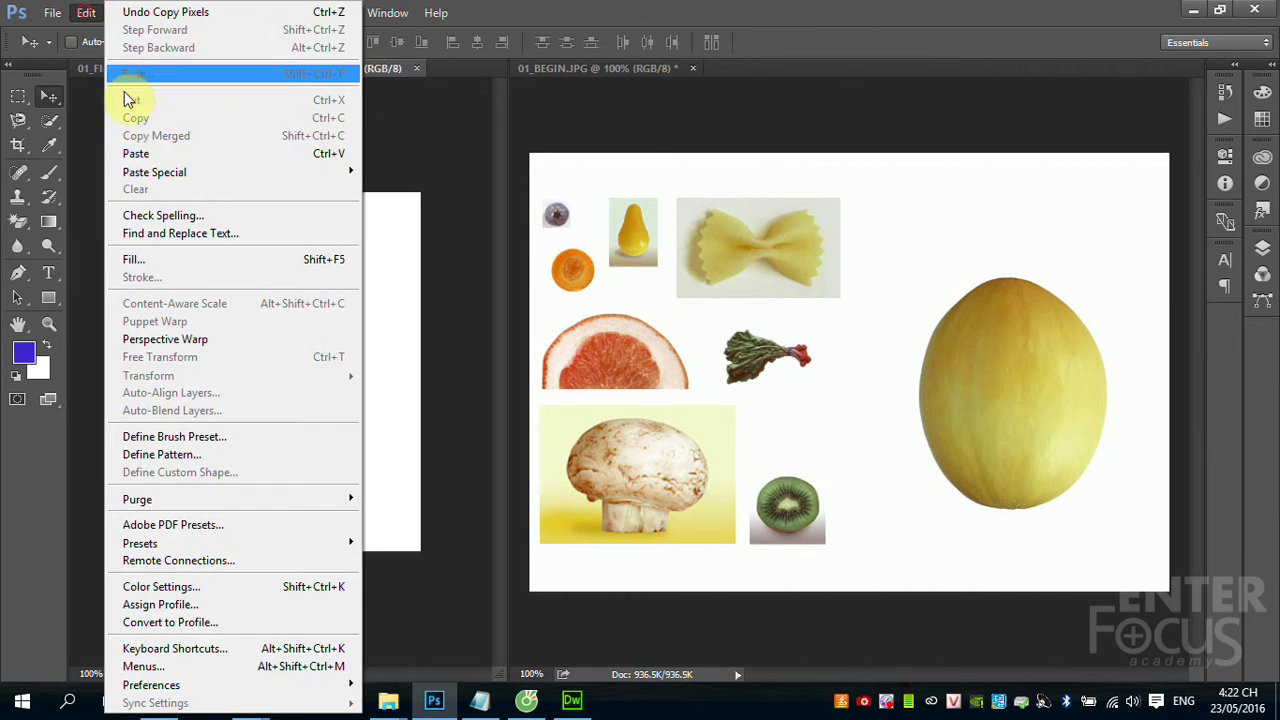
left_click(145, 158)
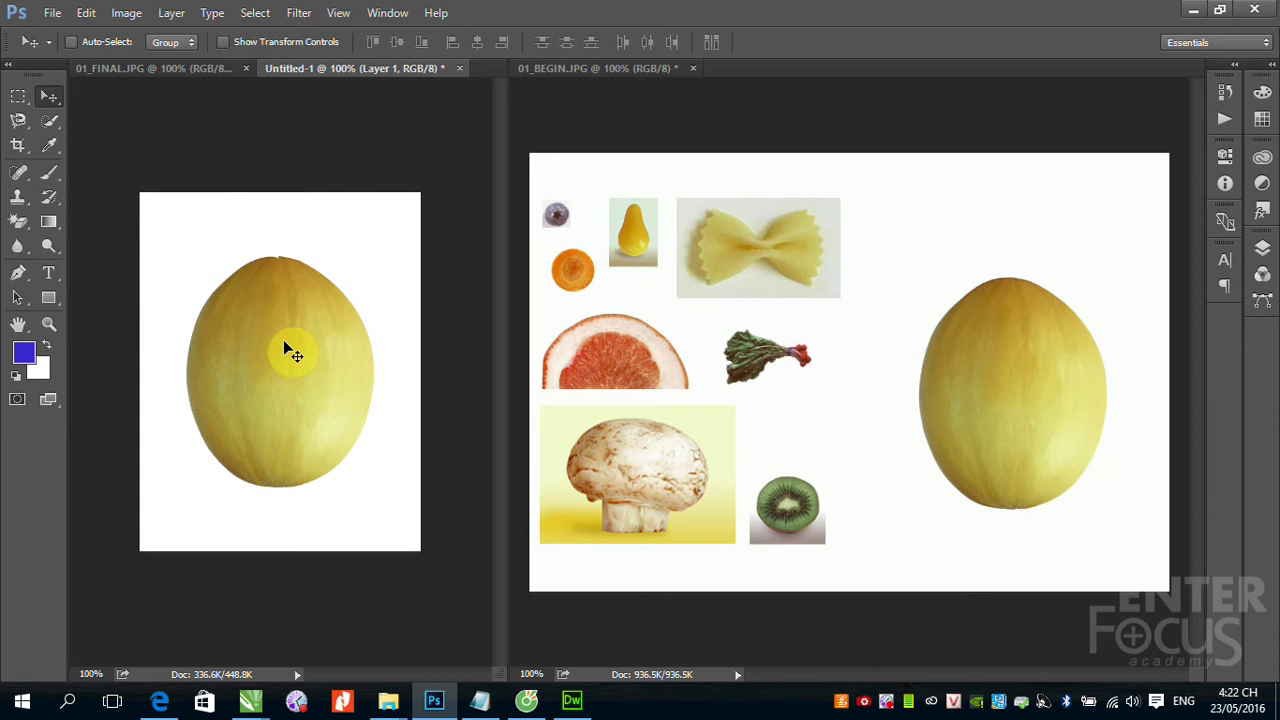
key("ctrl+z")
left_click(1038, 395)
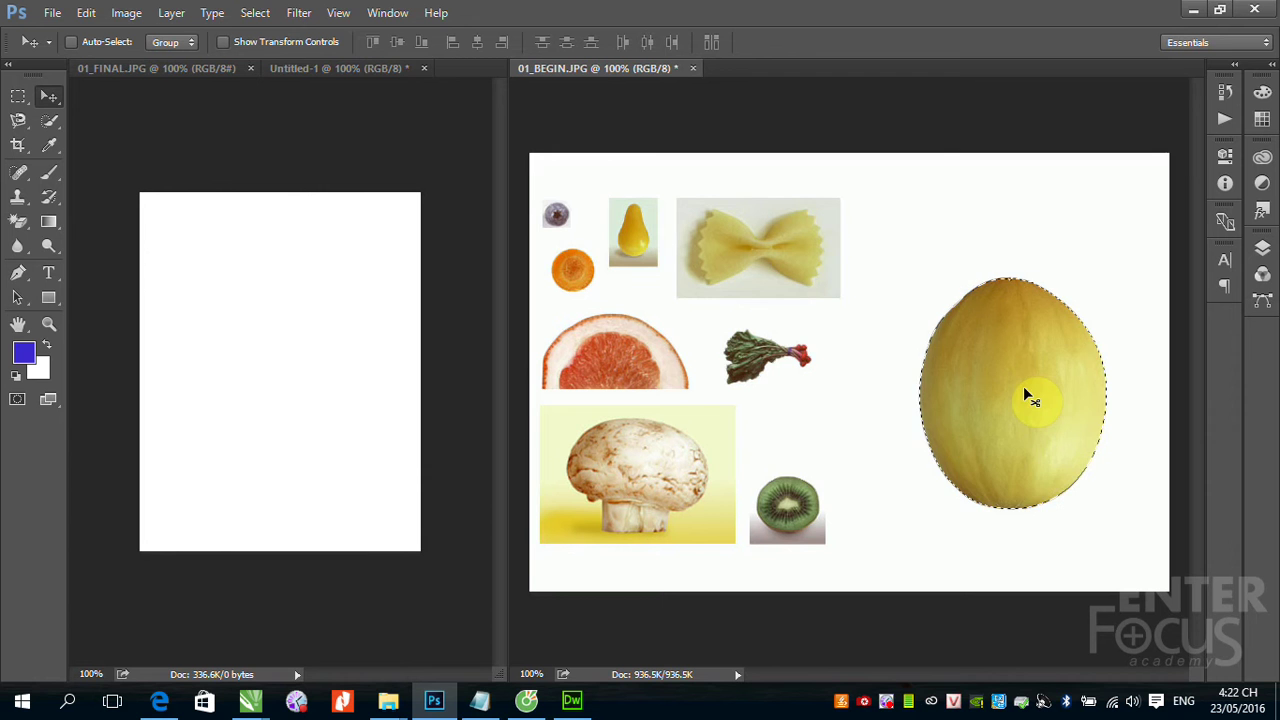
left_click_drag(1023, 398, 770, 372)
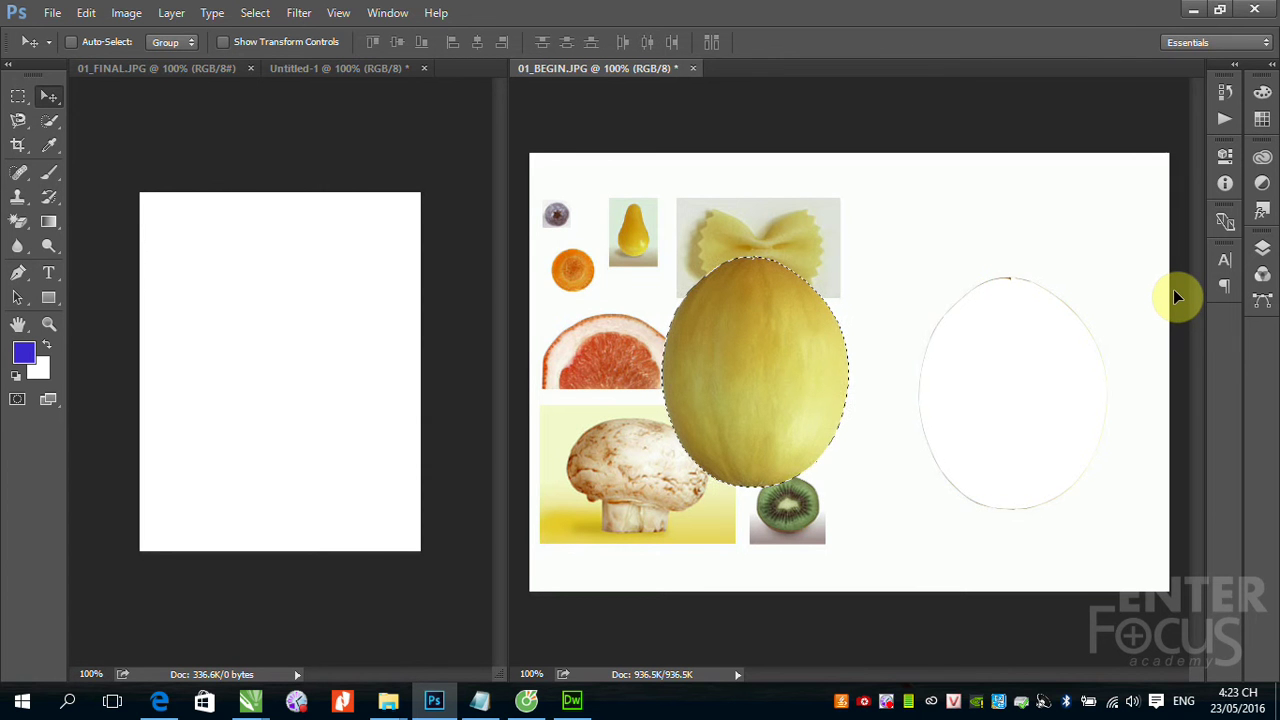
key("ctrl+z")
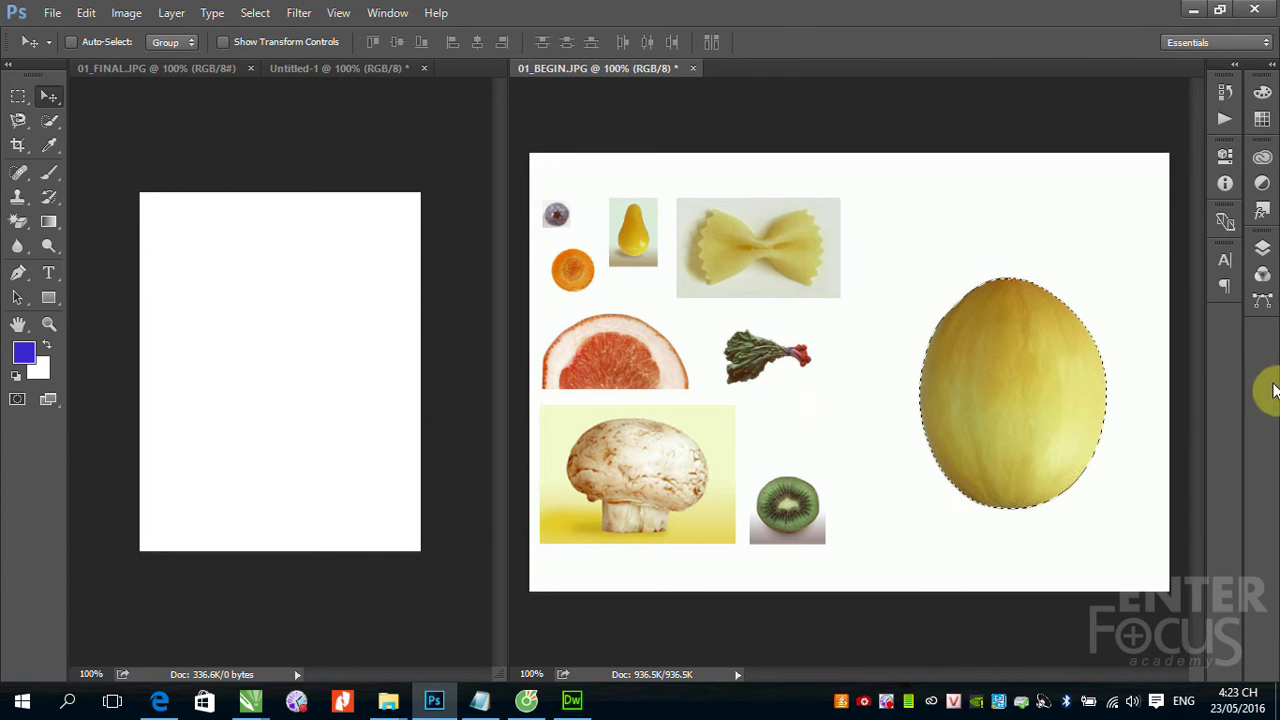
Drag the melon from 01_BEGIN onto Untitled-1 and centre it horizontally.
left_click_drag(1000, 400, 265, 418)
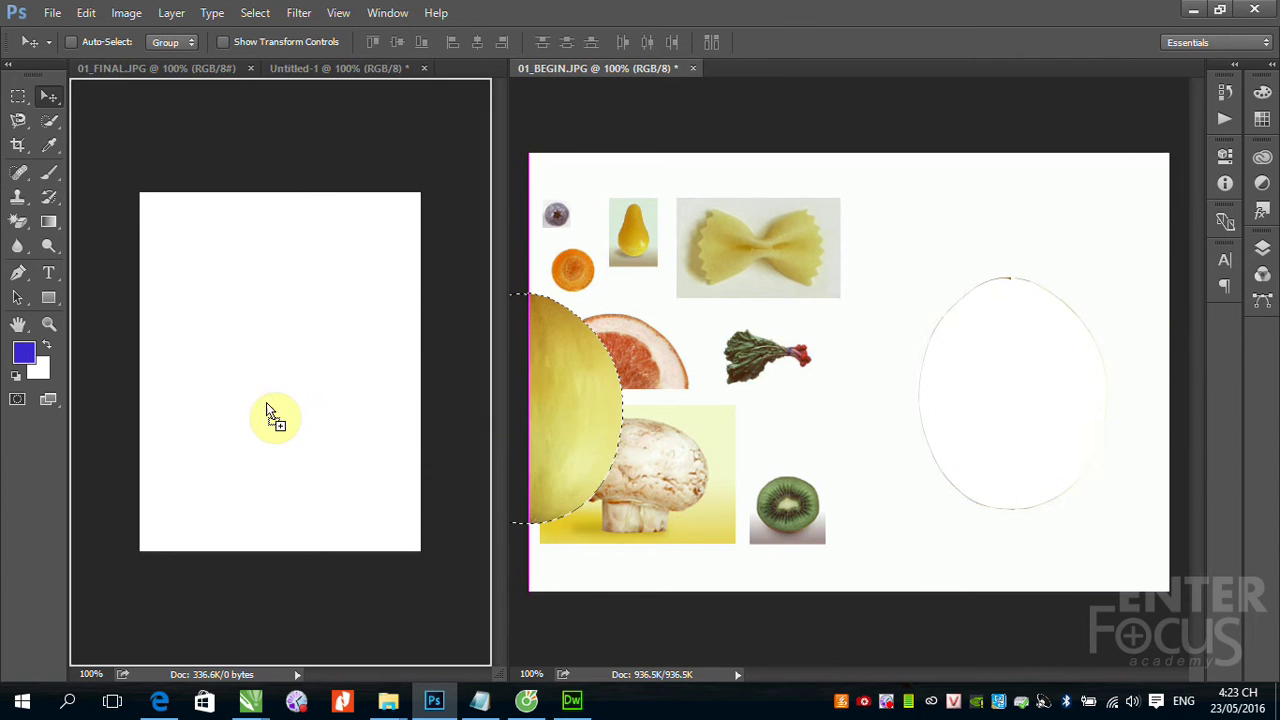
left_click_drag(301, 373, 307, 371)
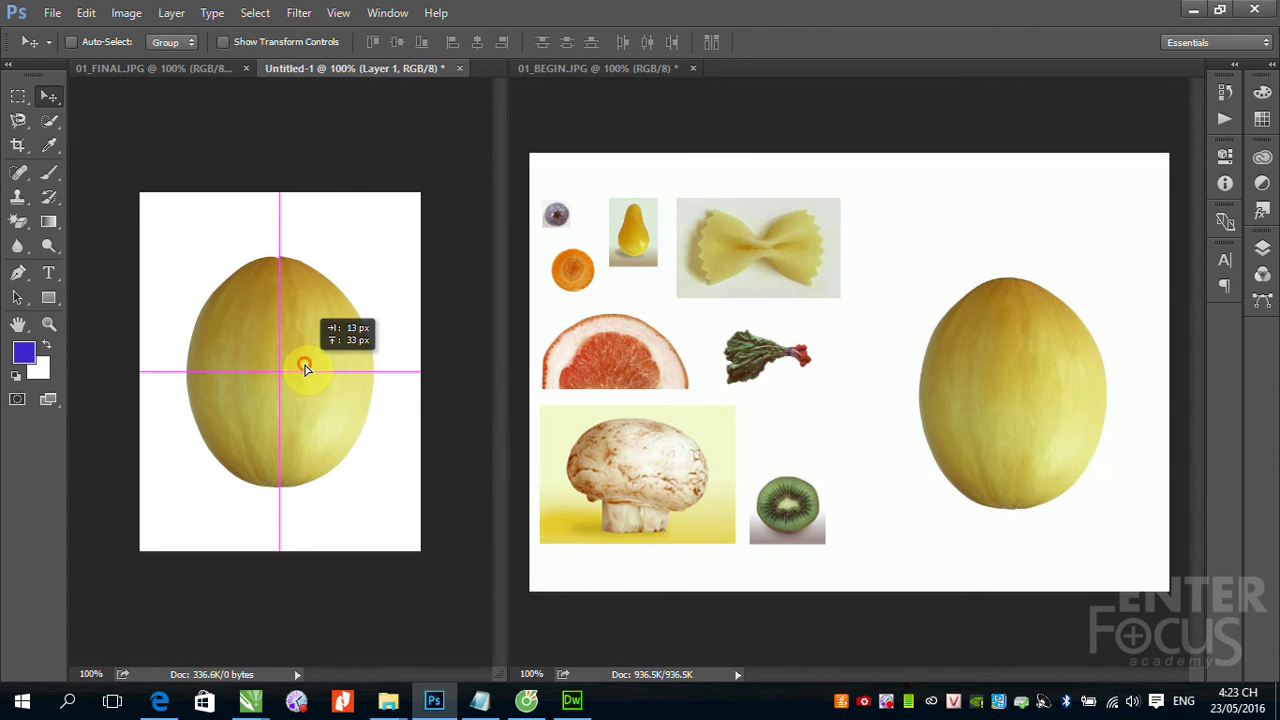
left_click(967, 387)
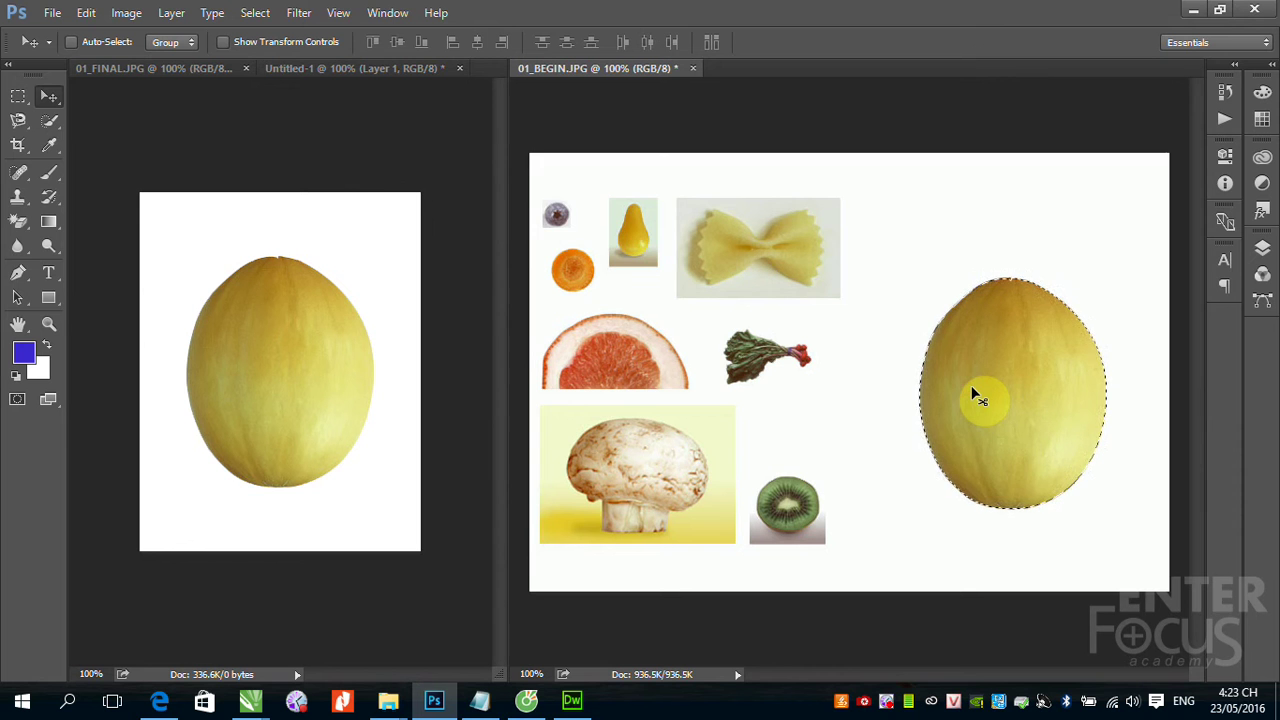
left_click_drag(977, 397, 289, 352)
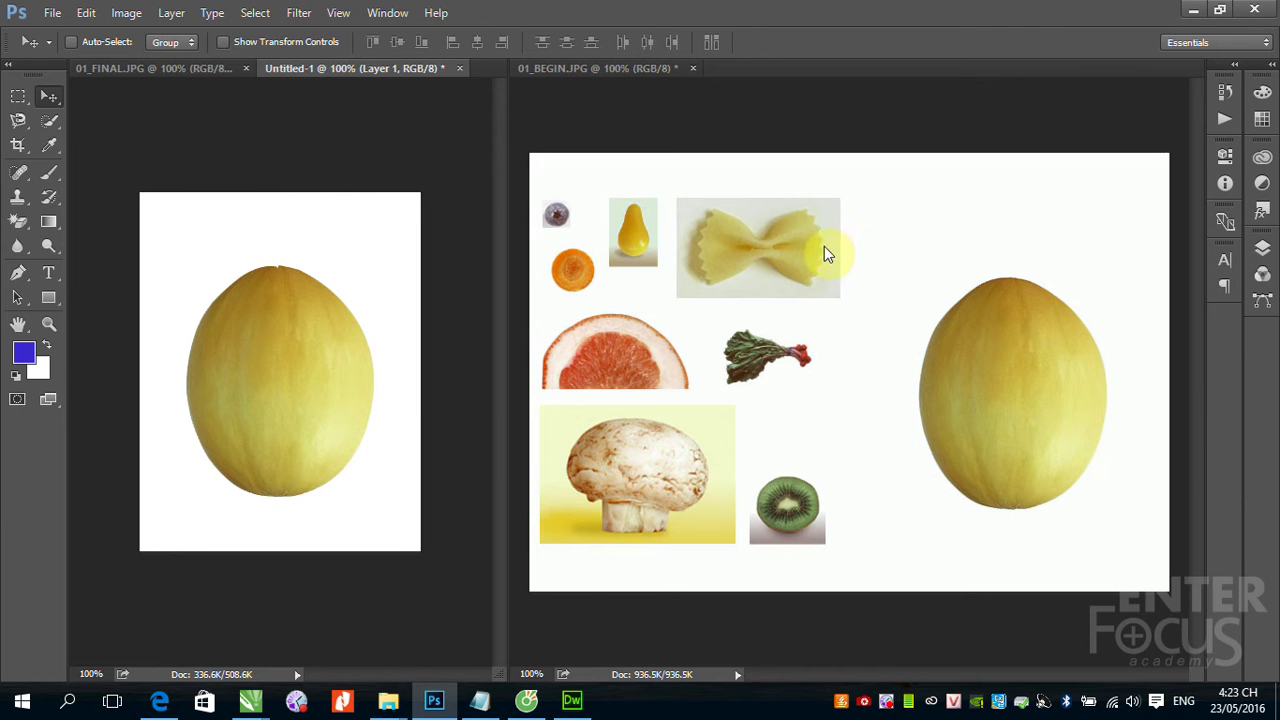
Zoom in on the kiwi slice and select it with an Elliptical Marquee.
left_click(766, 520)
left_click_drag(728, 445, 935, 525)
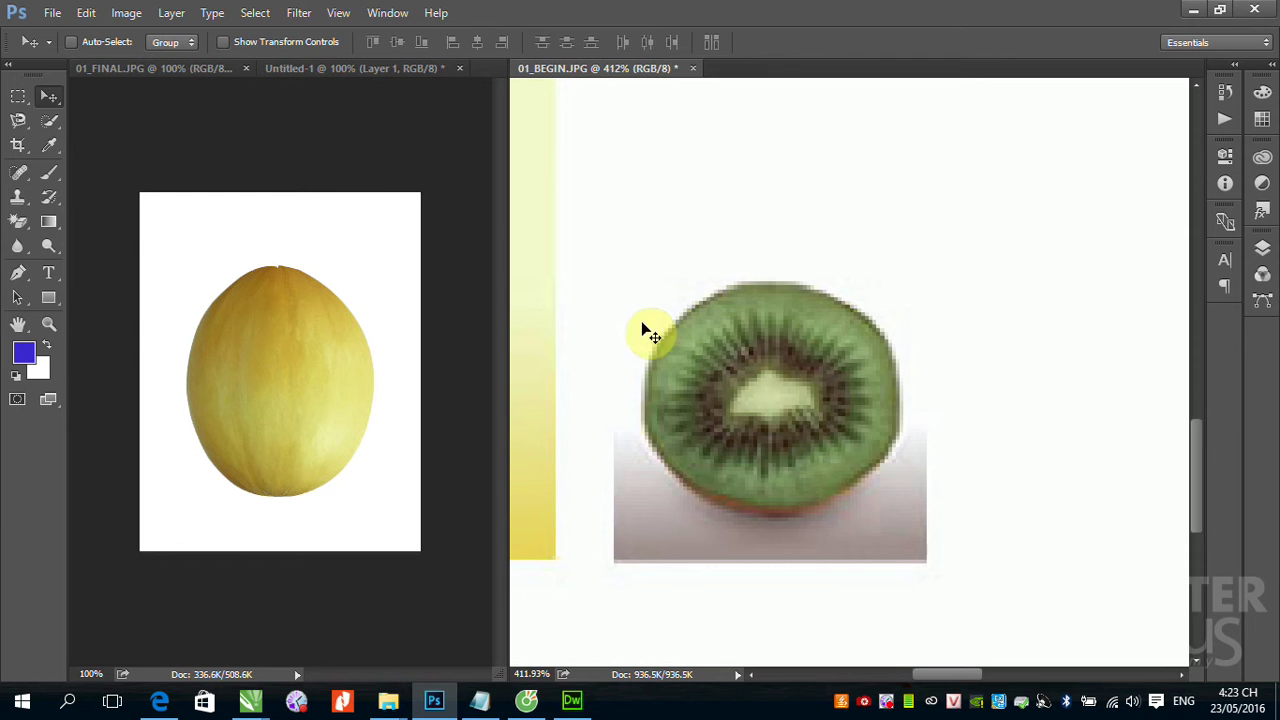
left_click(20, 97)
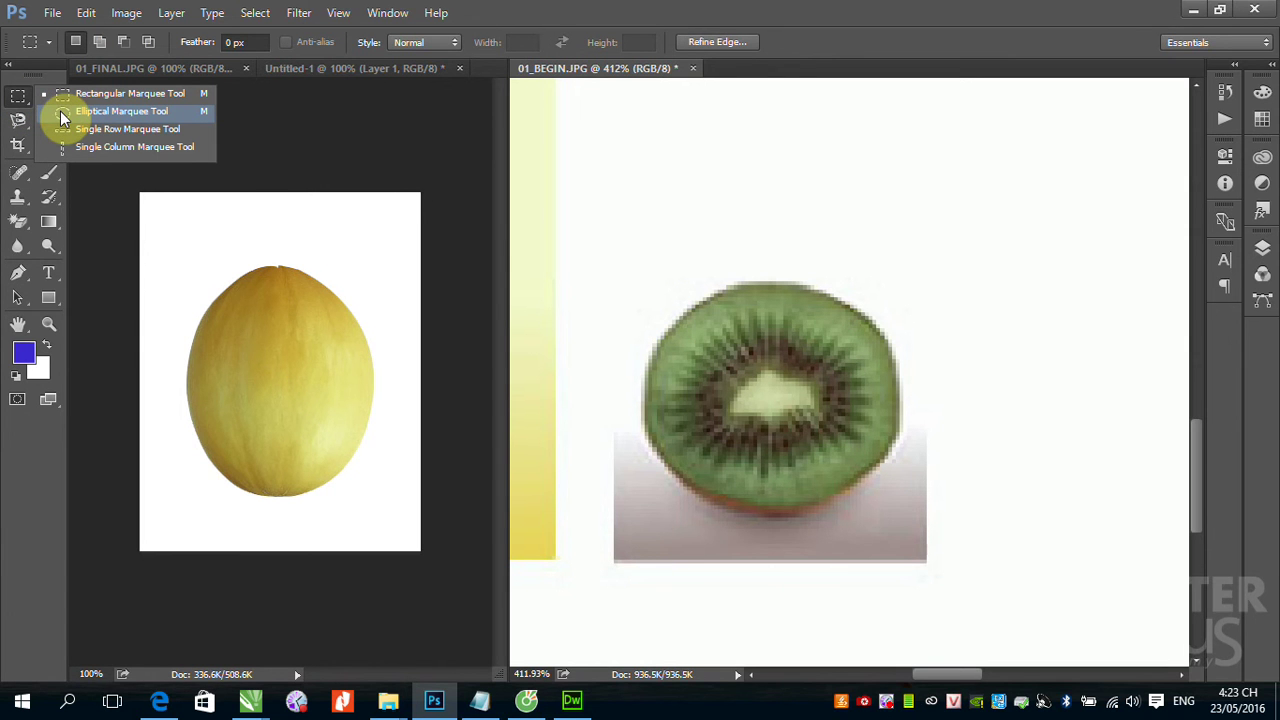
left_click(60, 111)
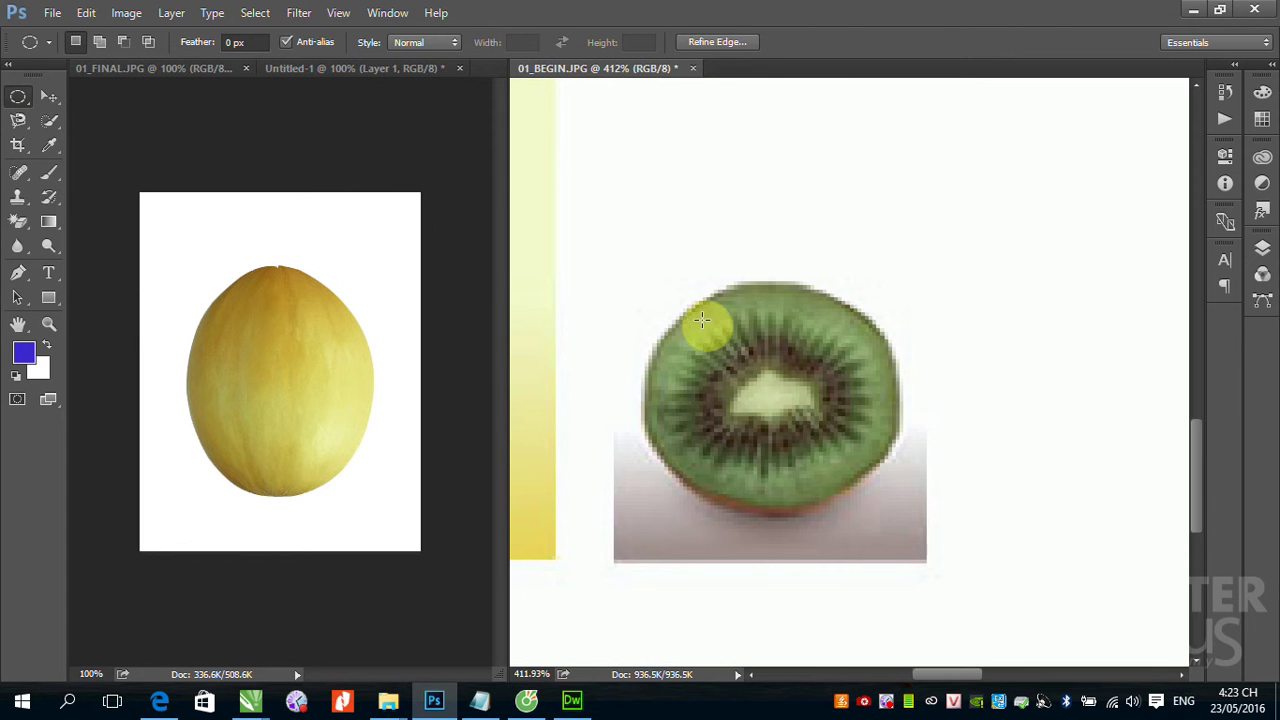
left_click_drag(679, 321, 862, 473)
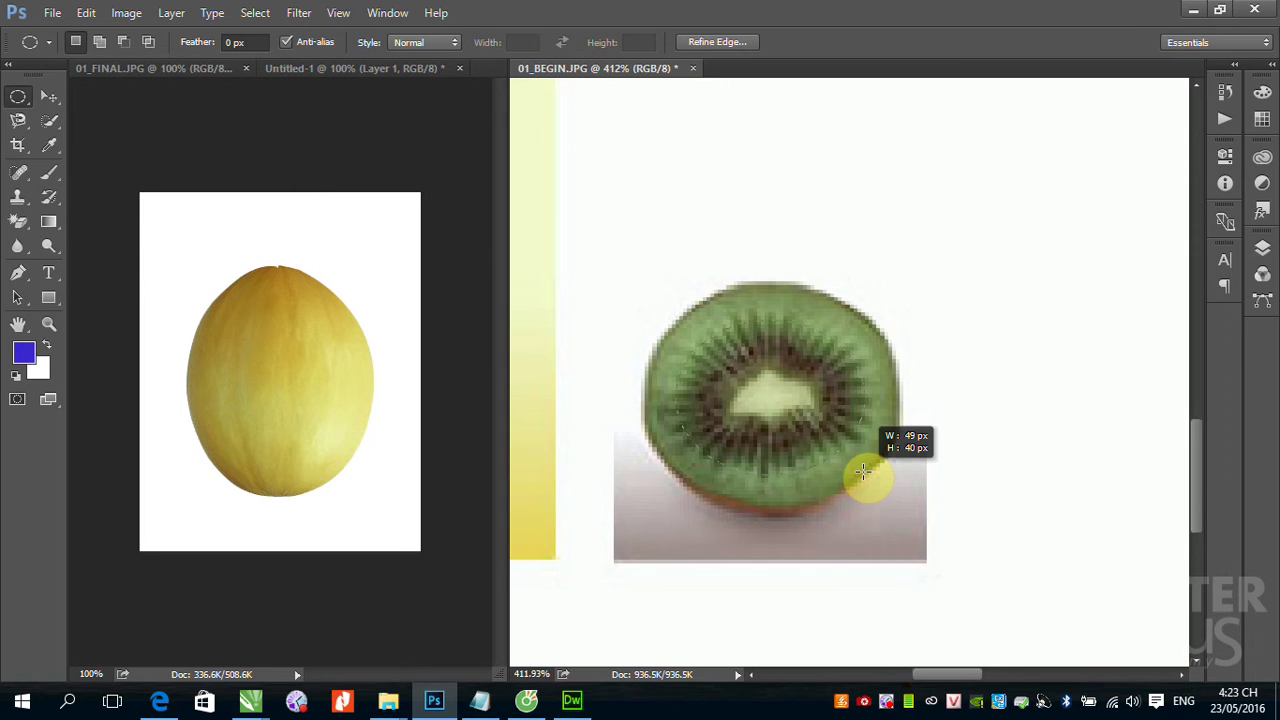
mouse_move(862, 473)
left_mouse_down()
mouse_move(829, 438)
mouse_move(893, 505)
left_mouse_up()
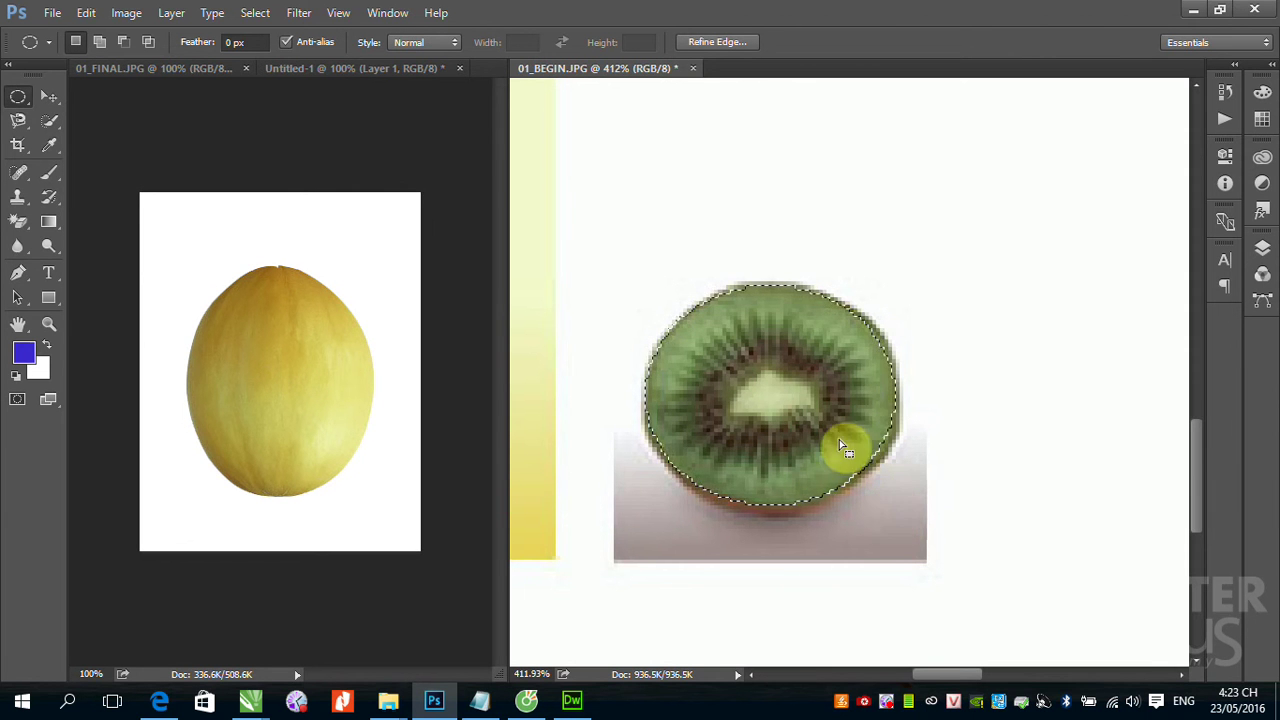
Move the kiwi slice onto the melon's lower half as the mouth.
left_click(49, 98)
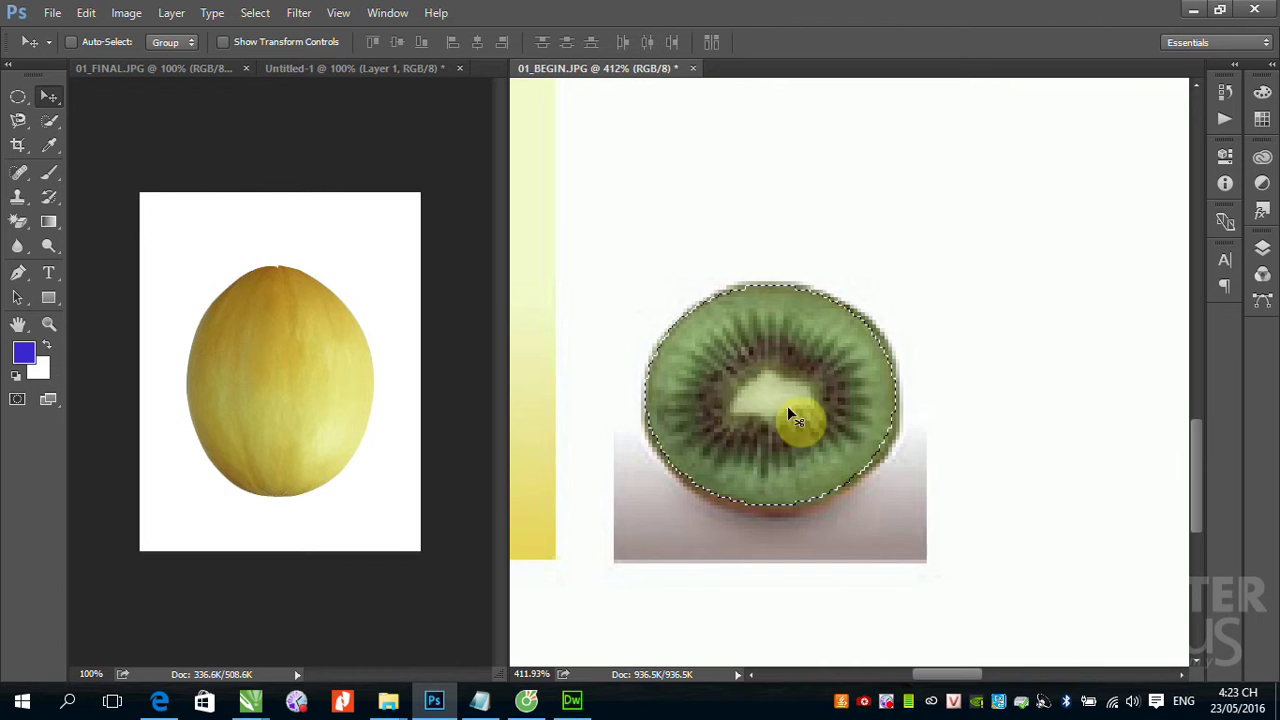
mouse_move(788, 417)
left_mouse_down()
mouse_move(265, 438)
mouse_move(266, 426)
left_mouse_up()
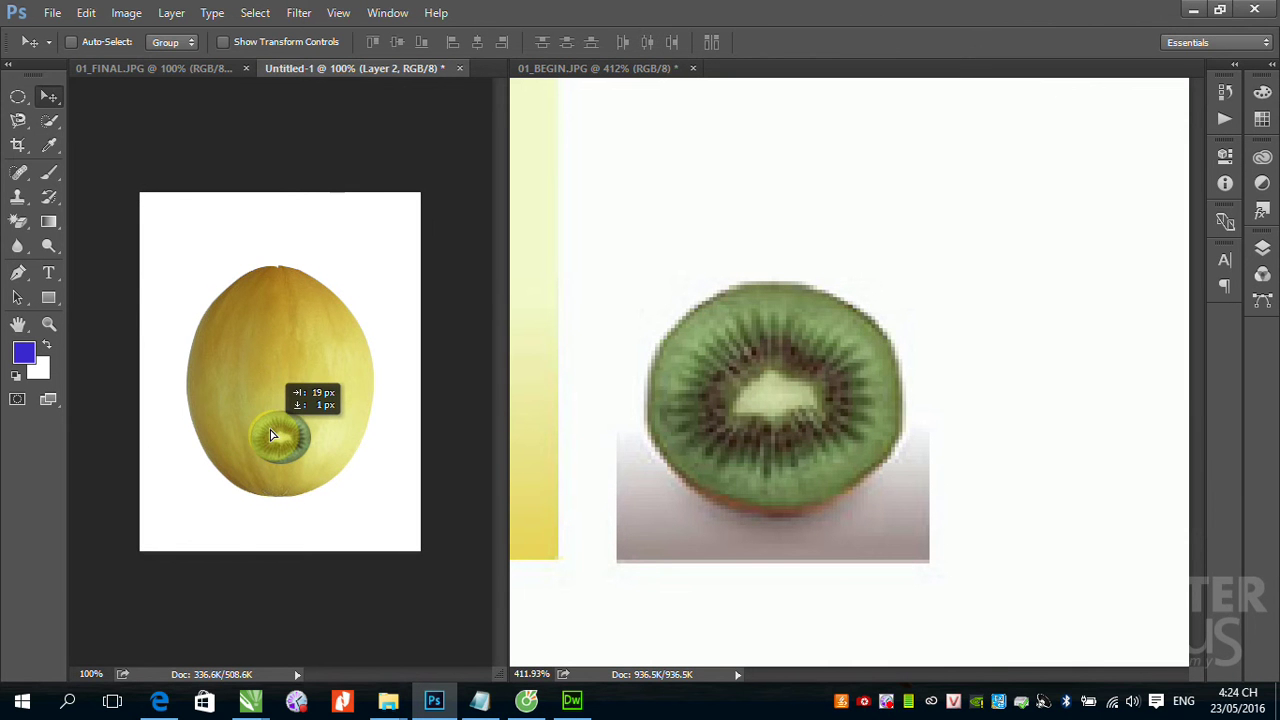
left_click_drag(266, 426, 278, 428)
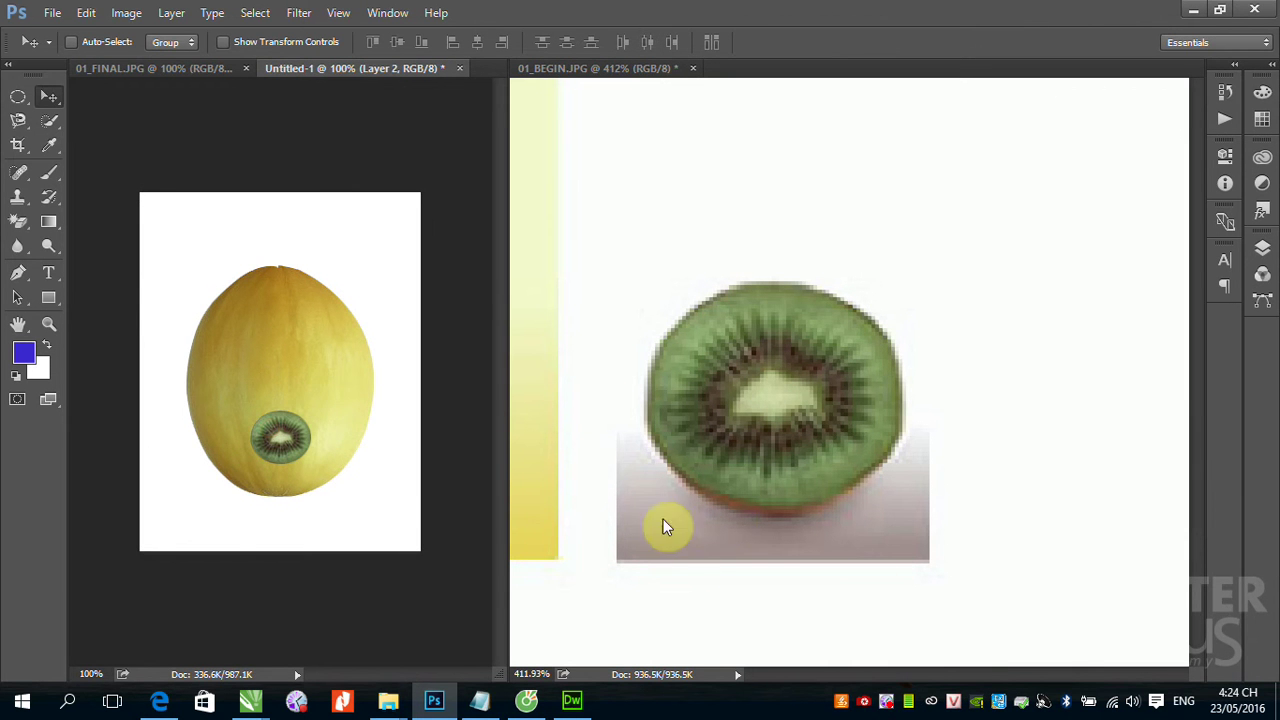
left_click(687, 398)
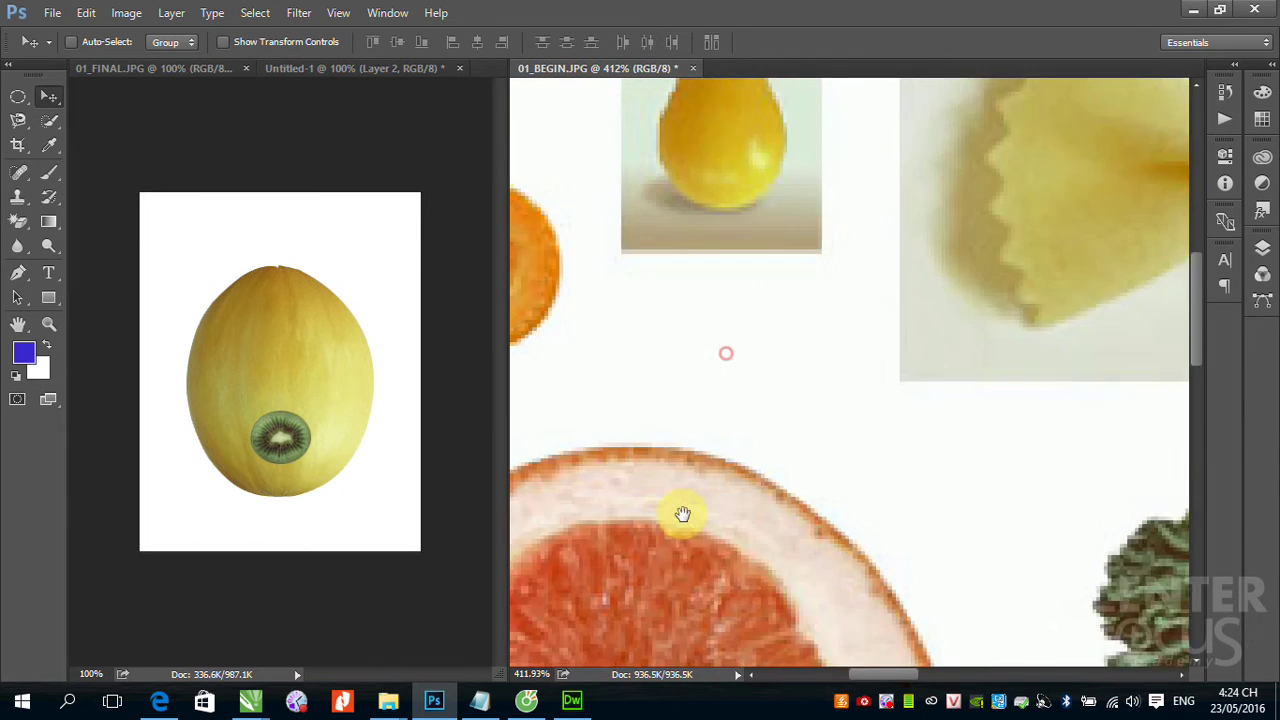
Select the round orange slice with a fitted Elliptical Marquee.
mouse_move(608, 306)
left_mouse_down()
mouse_move(938, 410)
mouse_move(1014, 460)
left_mouse_up()
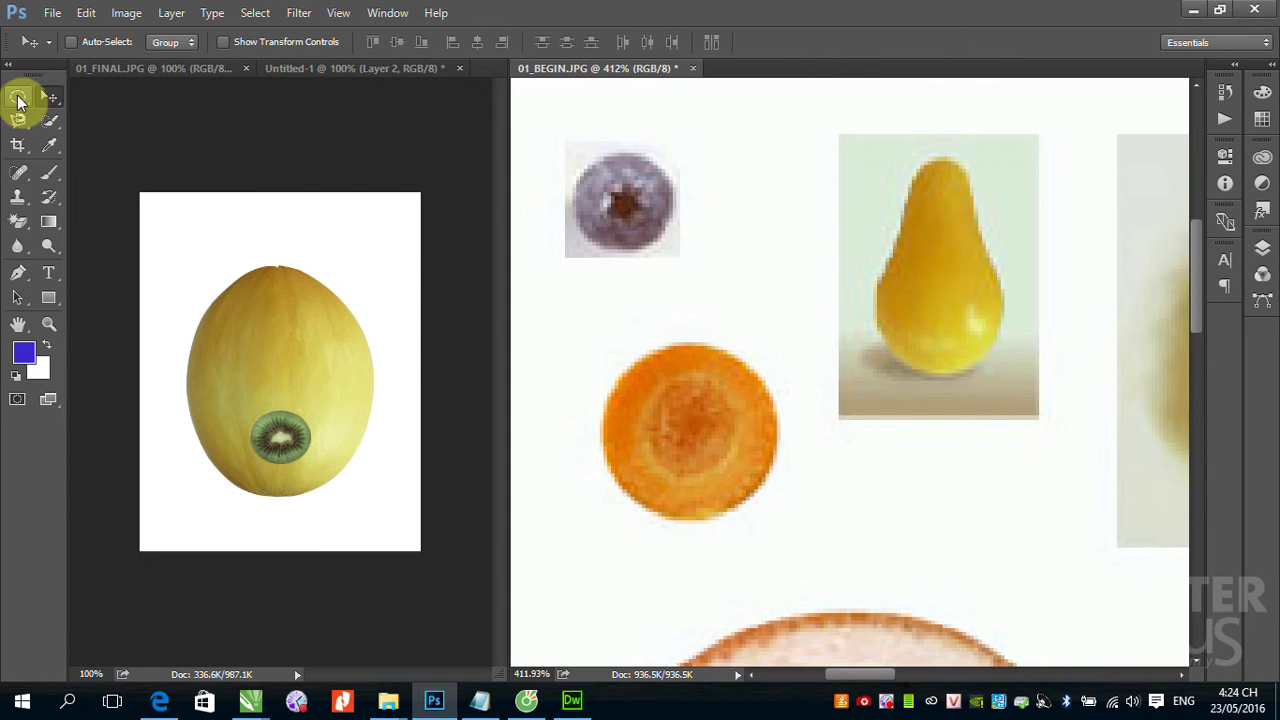
left_click(18, 97)
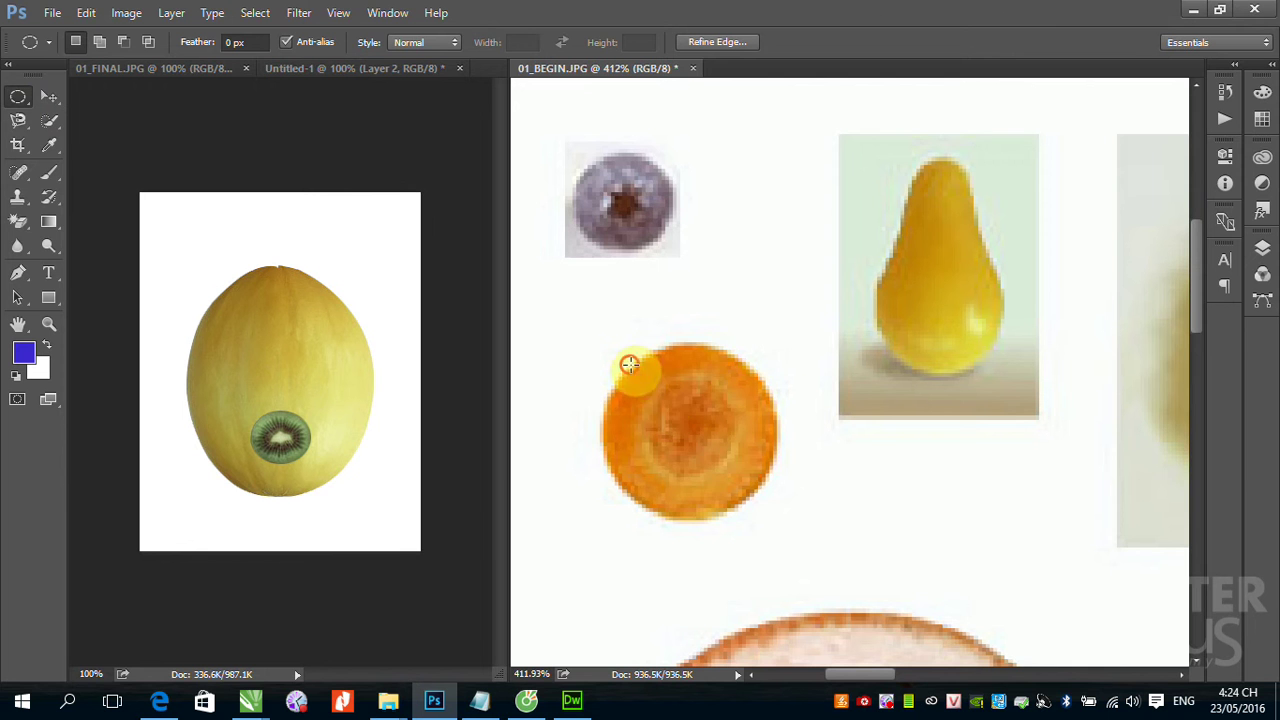
mouse_move(616, 352)
left_mouse_down()
mouse_move(754, 499)
mouse_move(751, 479)
mouse_move(727, 483)
mouse_move(770, 519)
left_mouse_up()
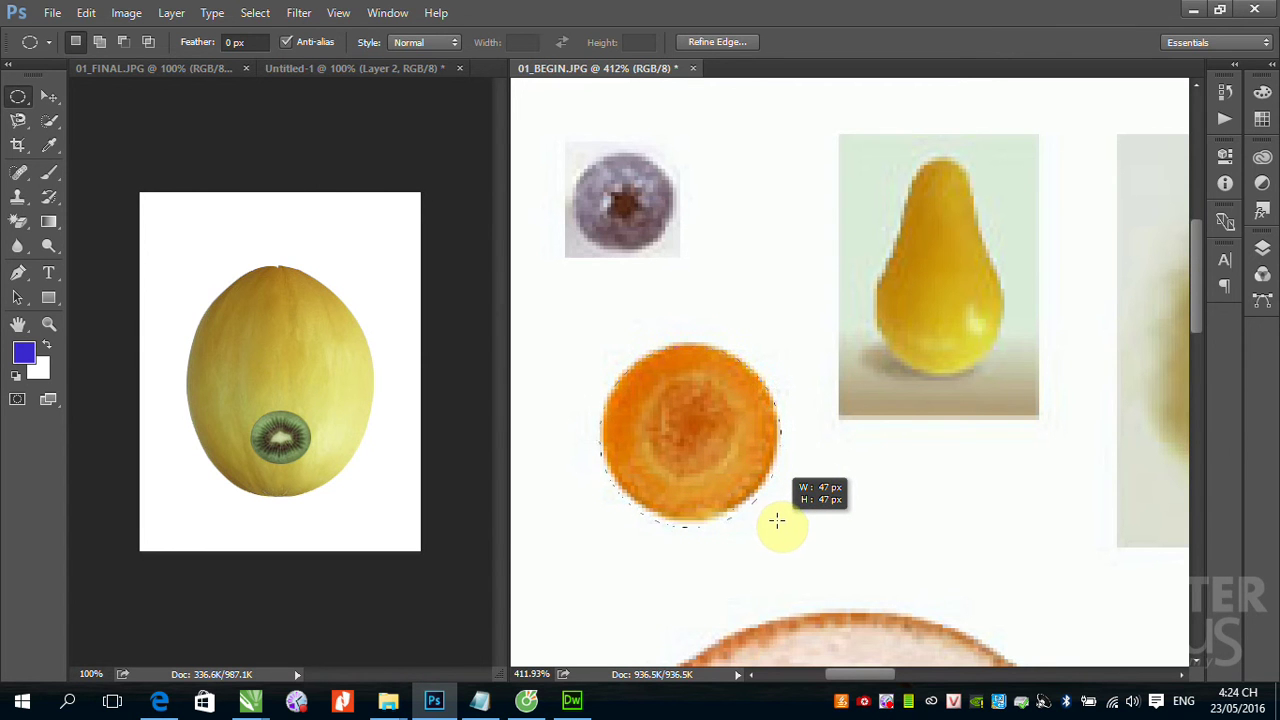
left_click_drag(770, 519, 780, 513)
left_click_drag(780, 513, 778, 513)
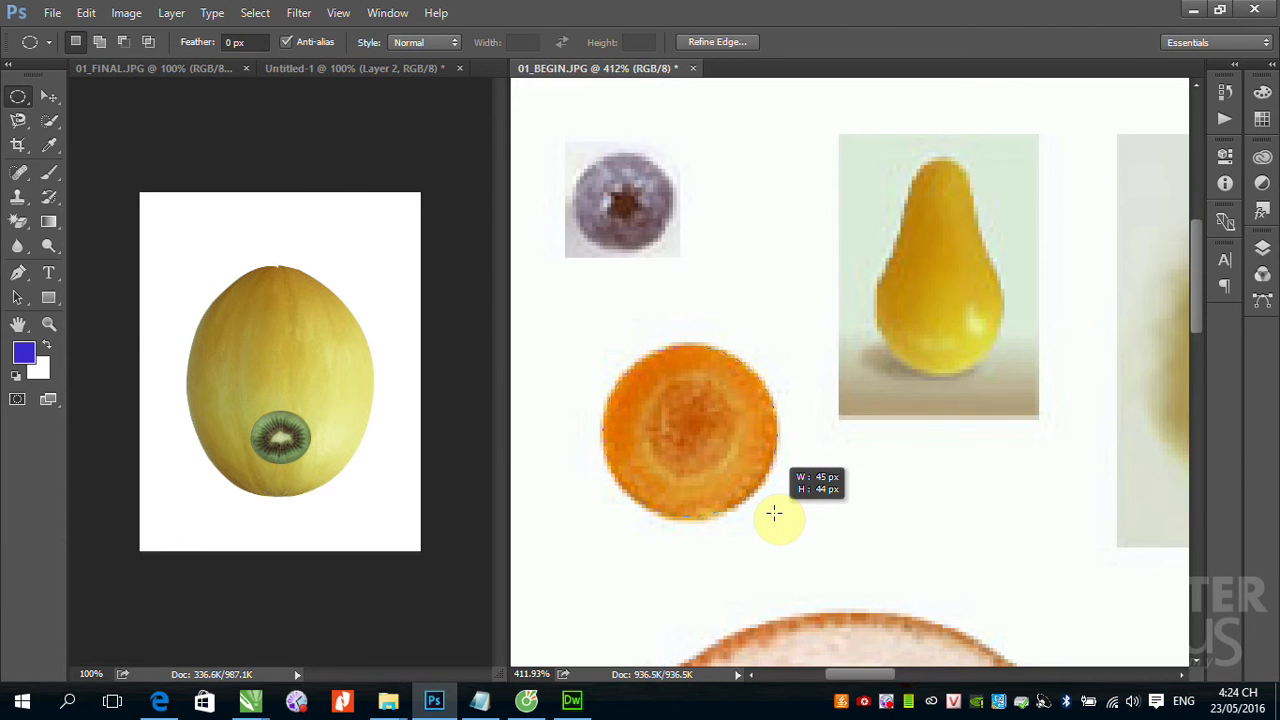
left_click_drag(774, 513, 772, 512)
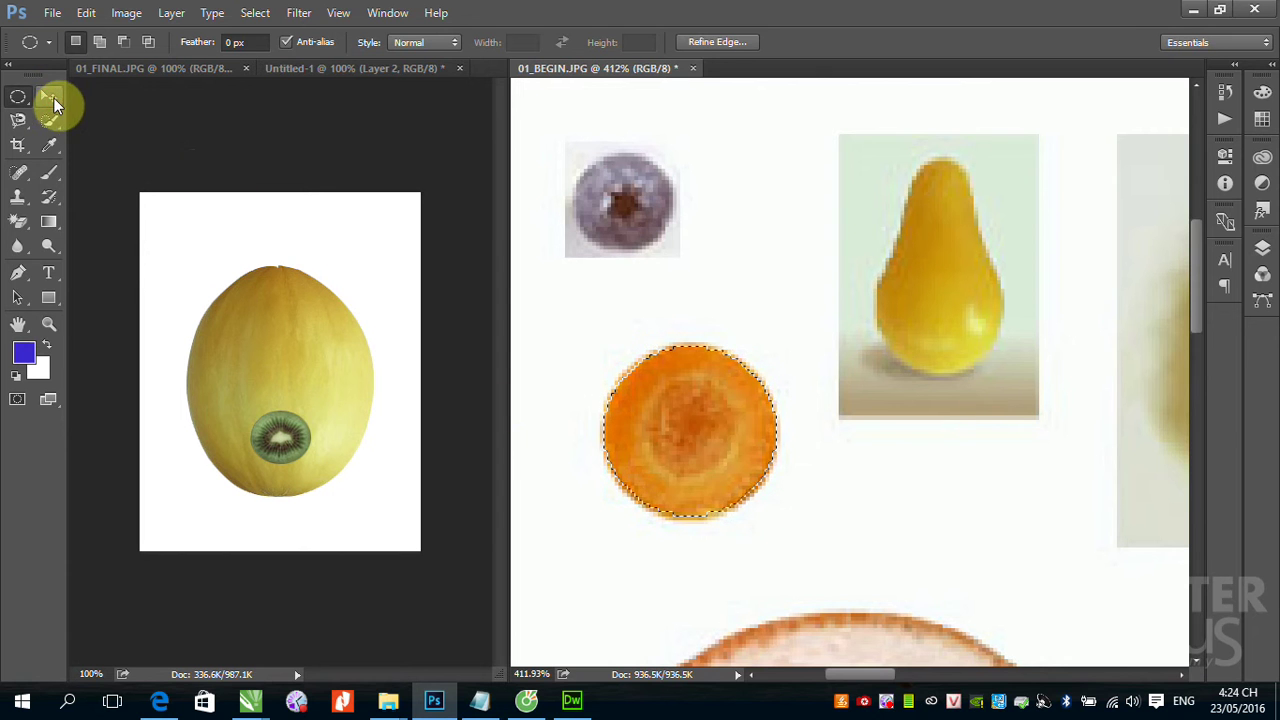
Drag the orange slice onto the melon's upper left as an eye.
left_click(49, 96)
left_click_drag(633, 443, 430, 413)
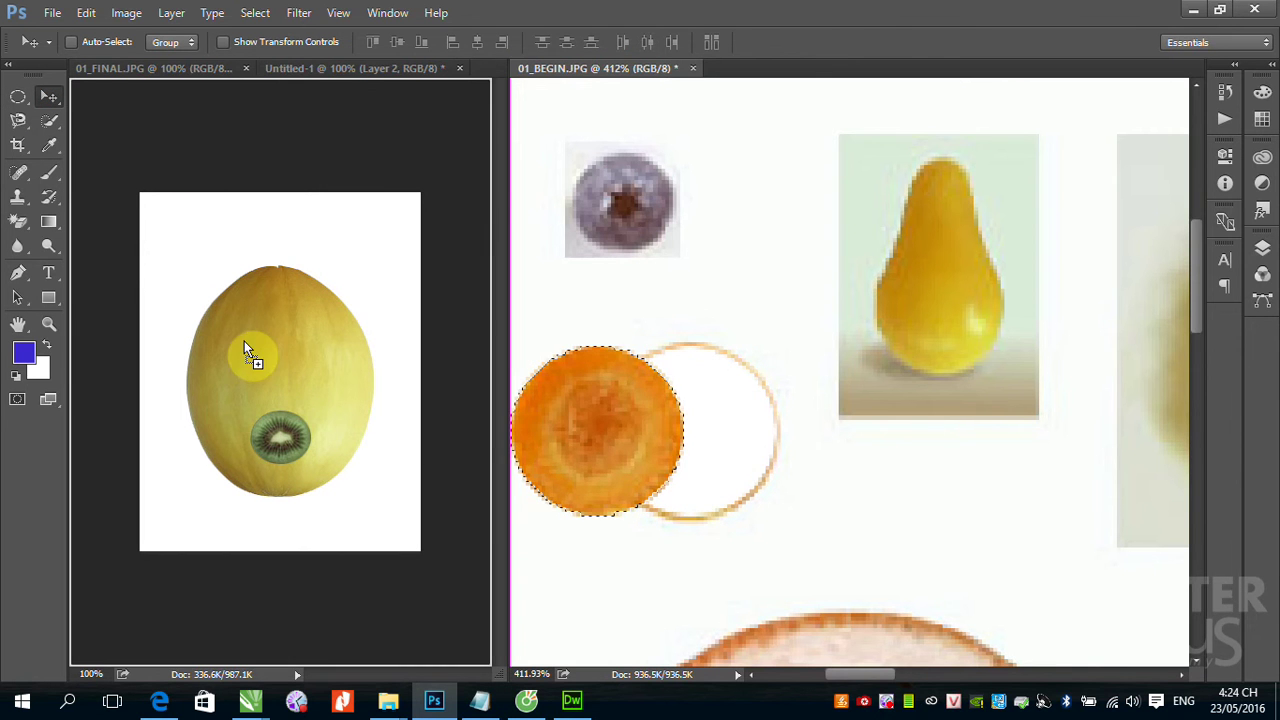
mouse_move(249, 350)
left_mouse_down()
mouse_move(244, 341)
mouse_move(241, 355)
left_mouse_up()
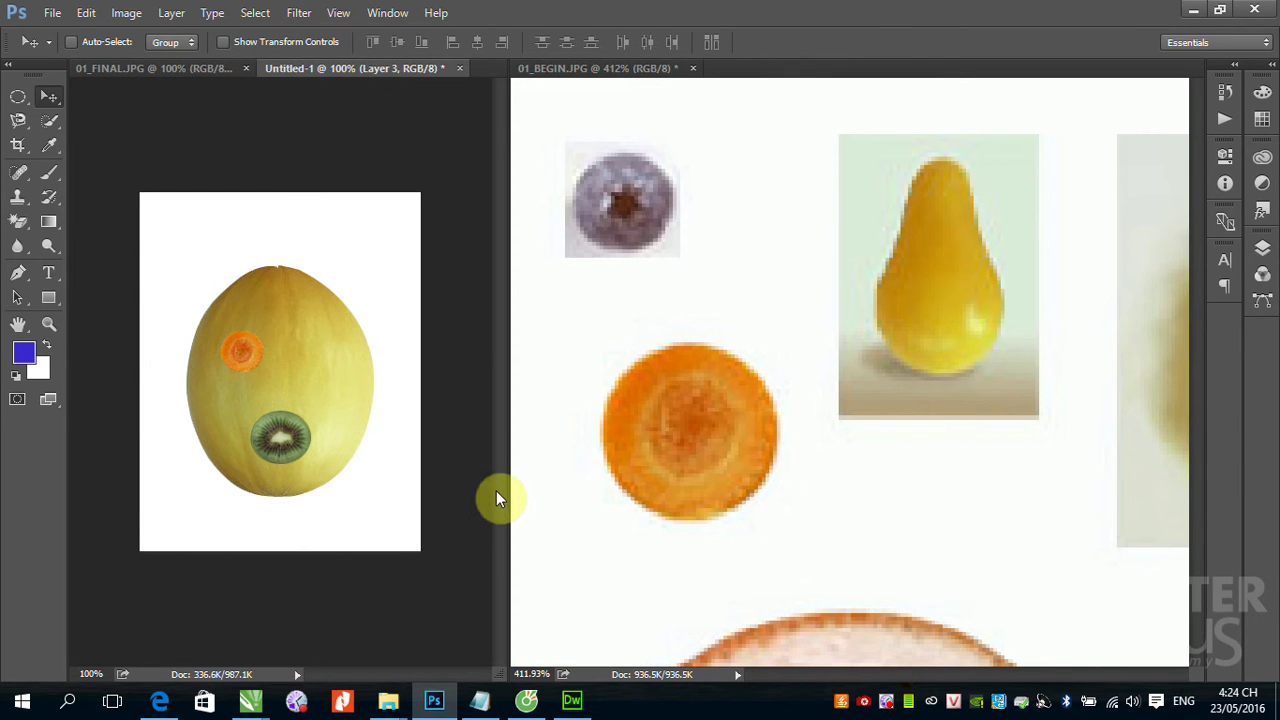
Zoom in on the blueberry and select it with a round marquee.
left_click(623, 213)
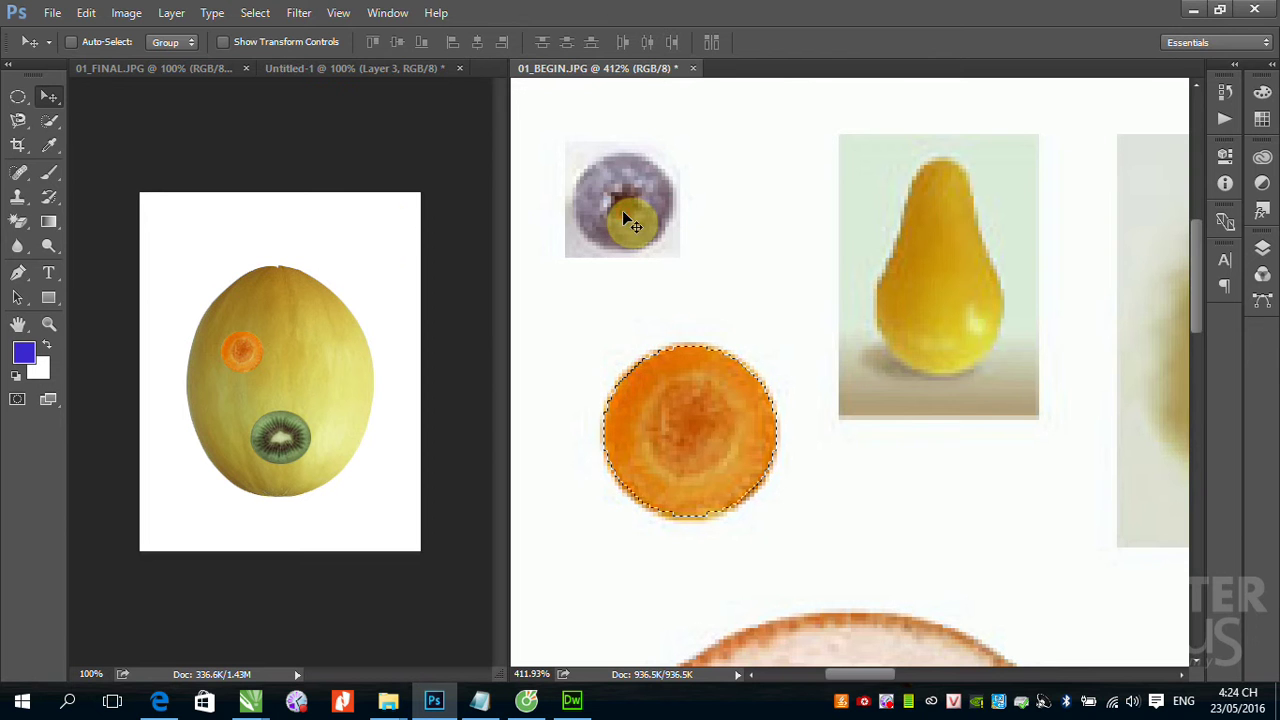
left_click(18, 97)
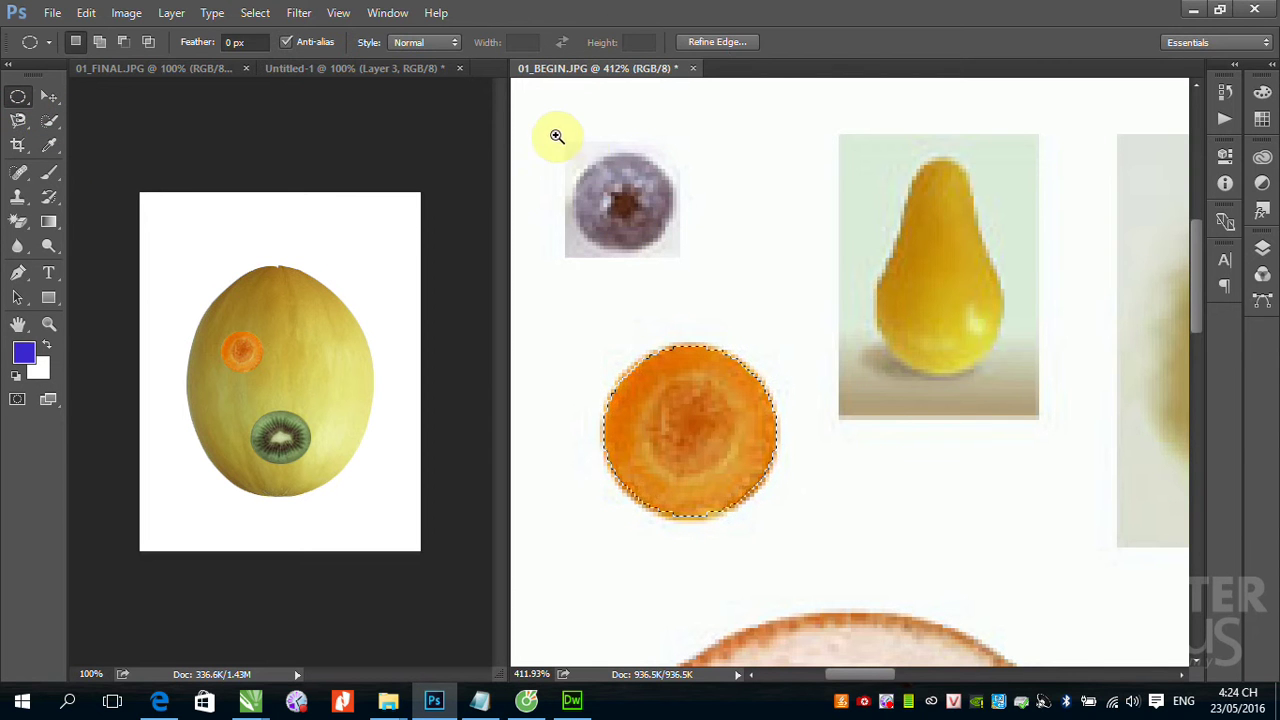
left_click_drag(537, 126, 706, 306)
left_click(857, 390)
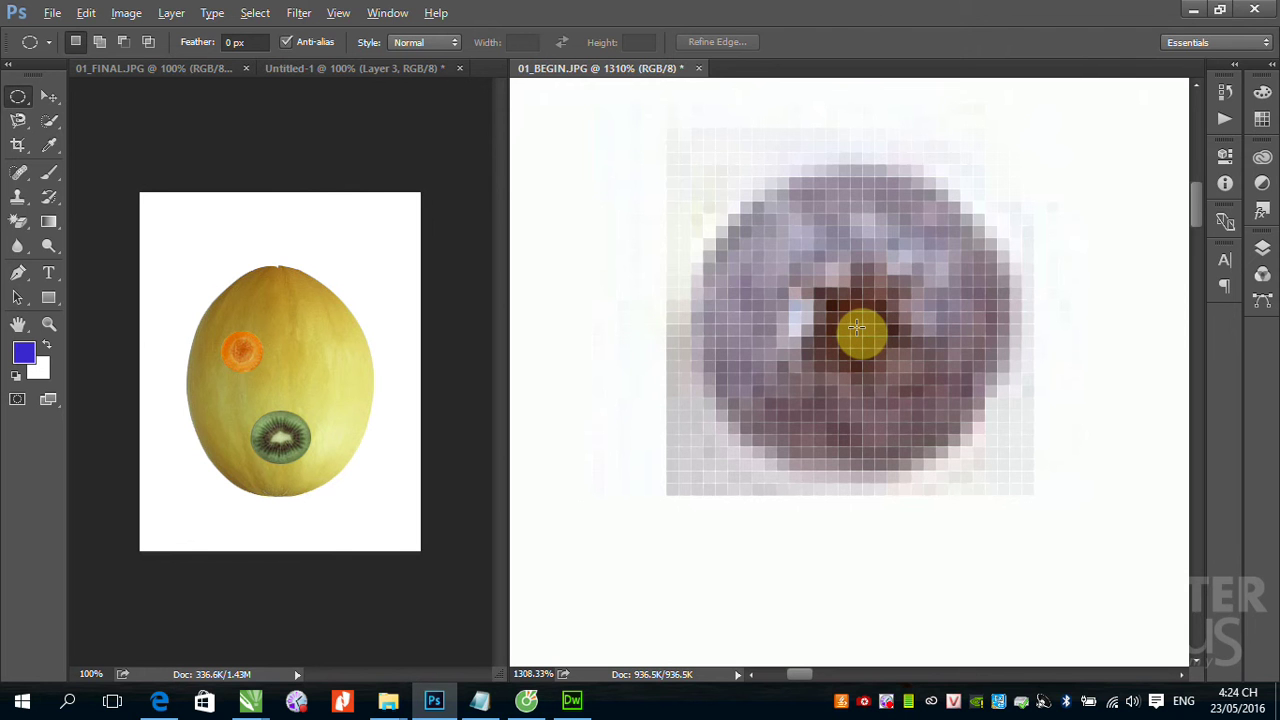
mouse_move(857, 327)
left_mouse_down()
mouse_move(715, 225)
mouse_move(601, 178)
left_mouse_up()
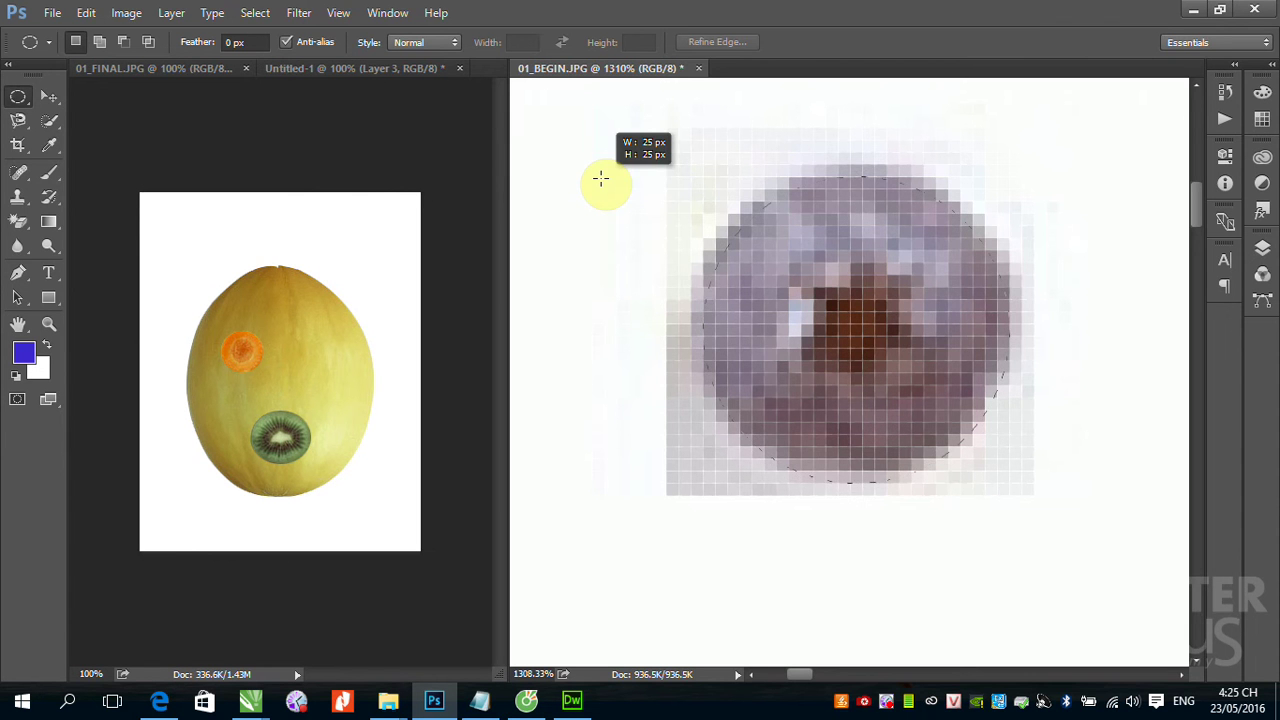
left_click_drag(601, 178, 603, 174)
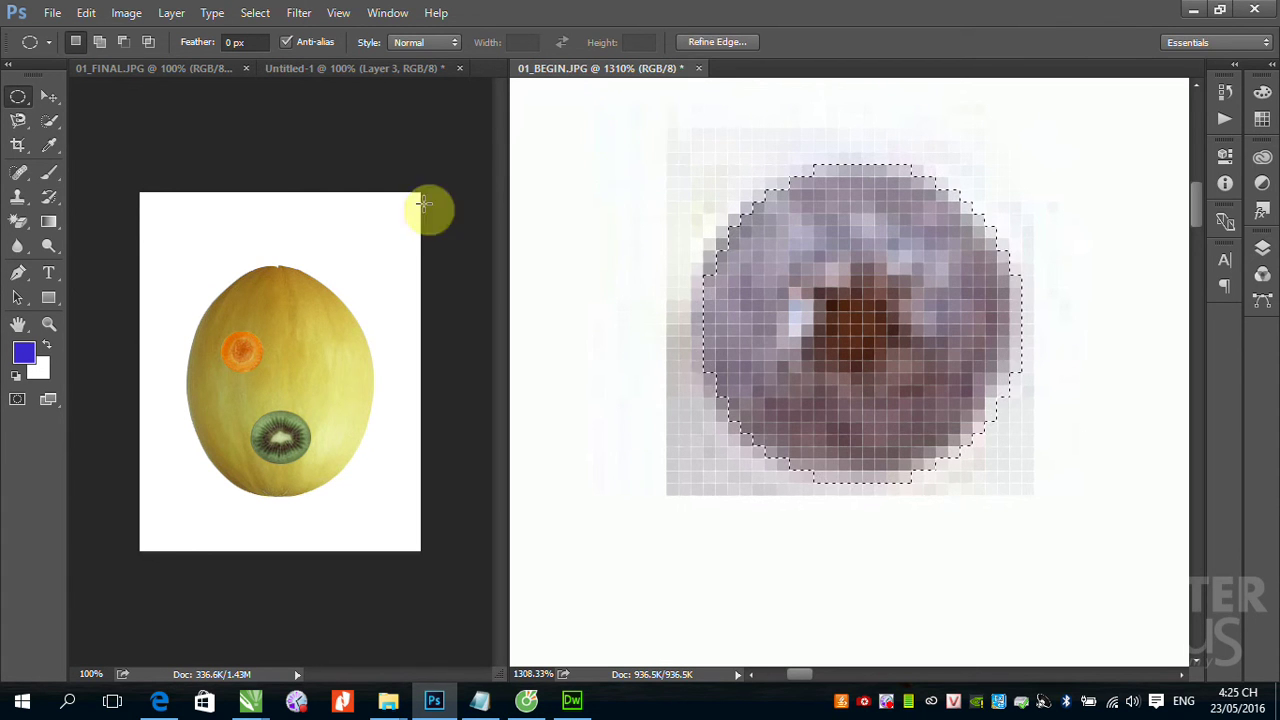
Drag the blueberry onto the orange eye as its pupil.
left_click(48, 96)
left_click_drag(768, 289, 250, 345)
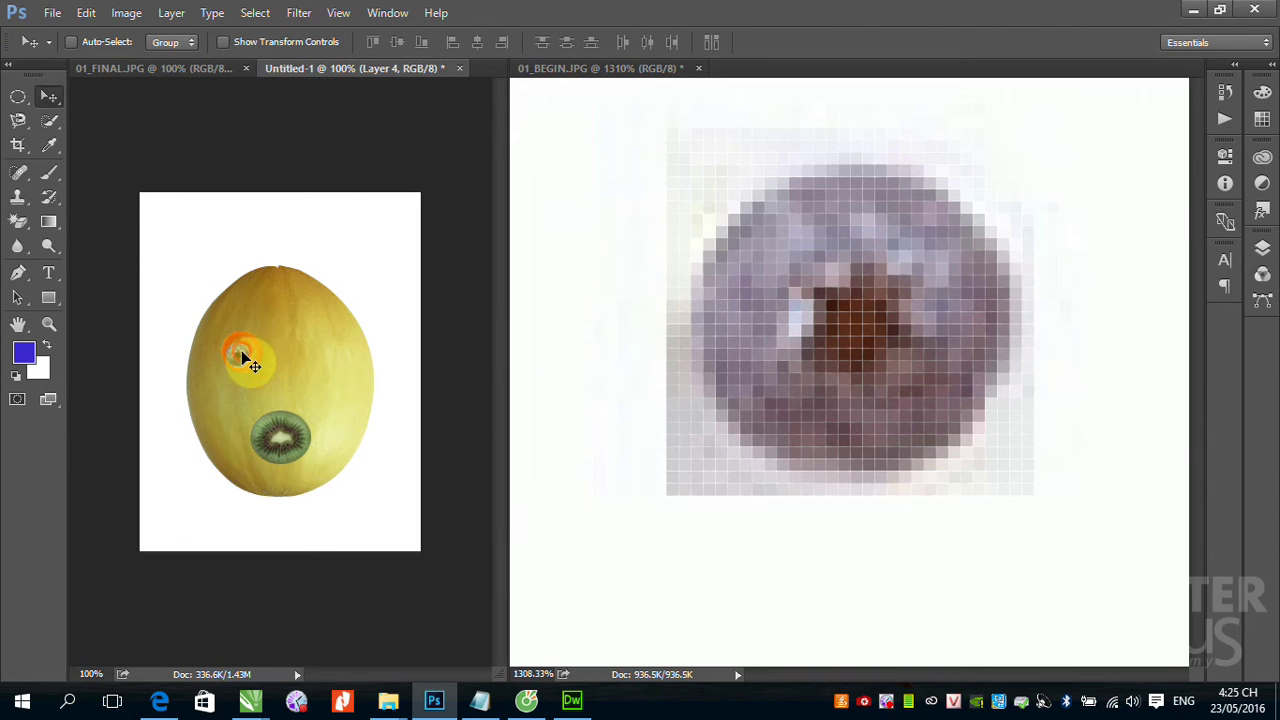
left_click_drag(245, 350, 243, 352)
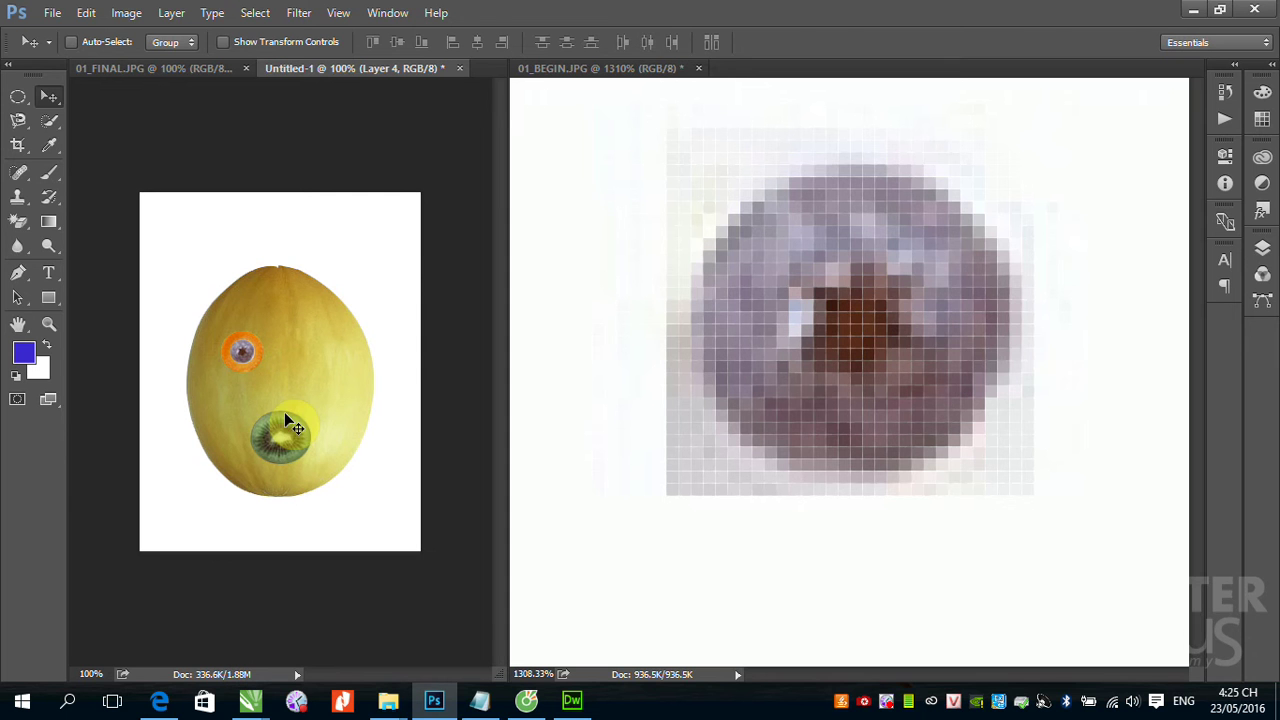
left_click(938, 382)
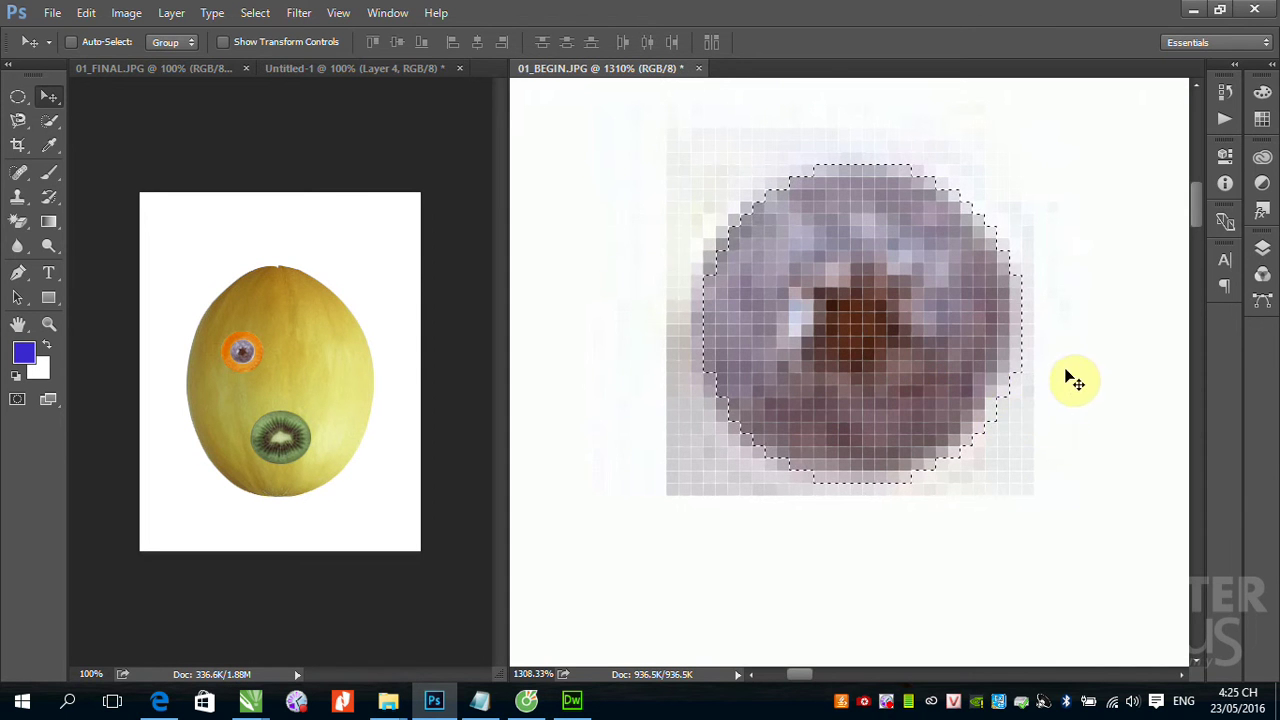
left_click_drag(1115, 420, 791, 426)
left_click_drag(1029, 380, 674, 334)
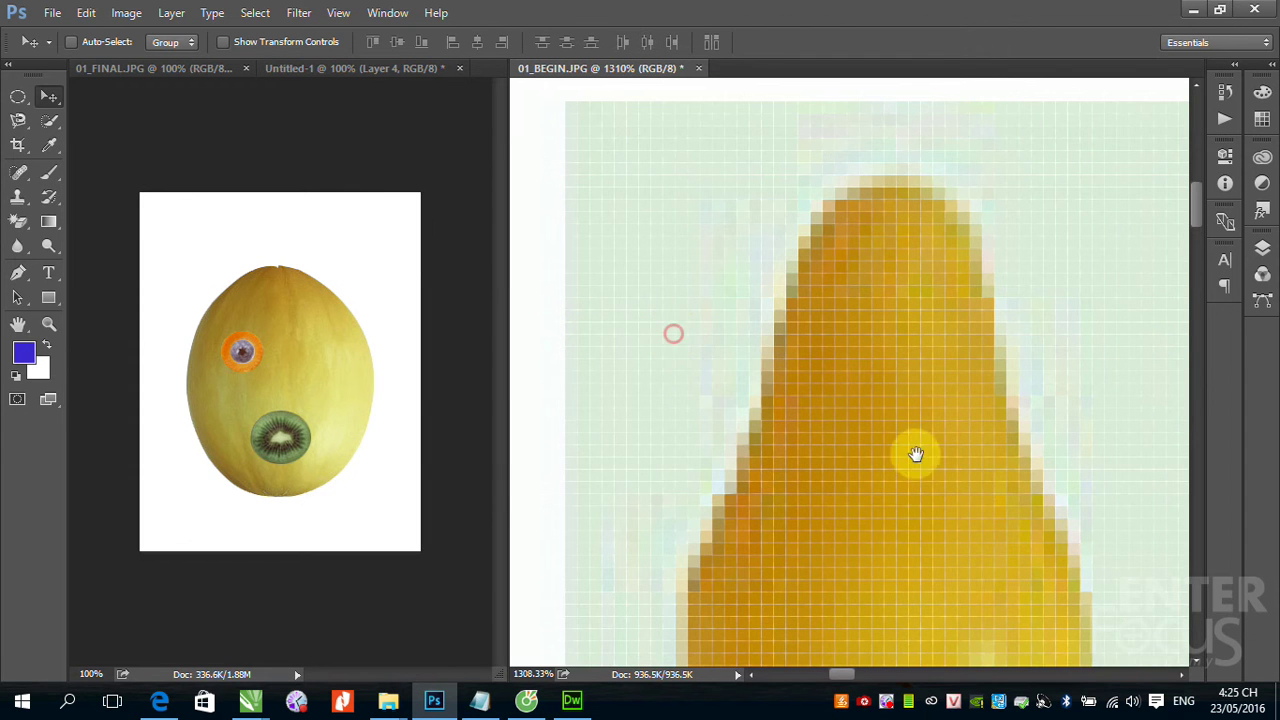
Zoom out and pan the source image to bring the leafy radish into view.
left_click_drag(951, 477, 700, 297)
left_click_drag(875, 479, 927, 288)
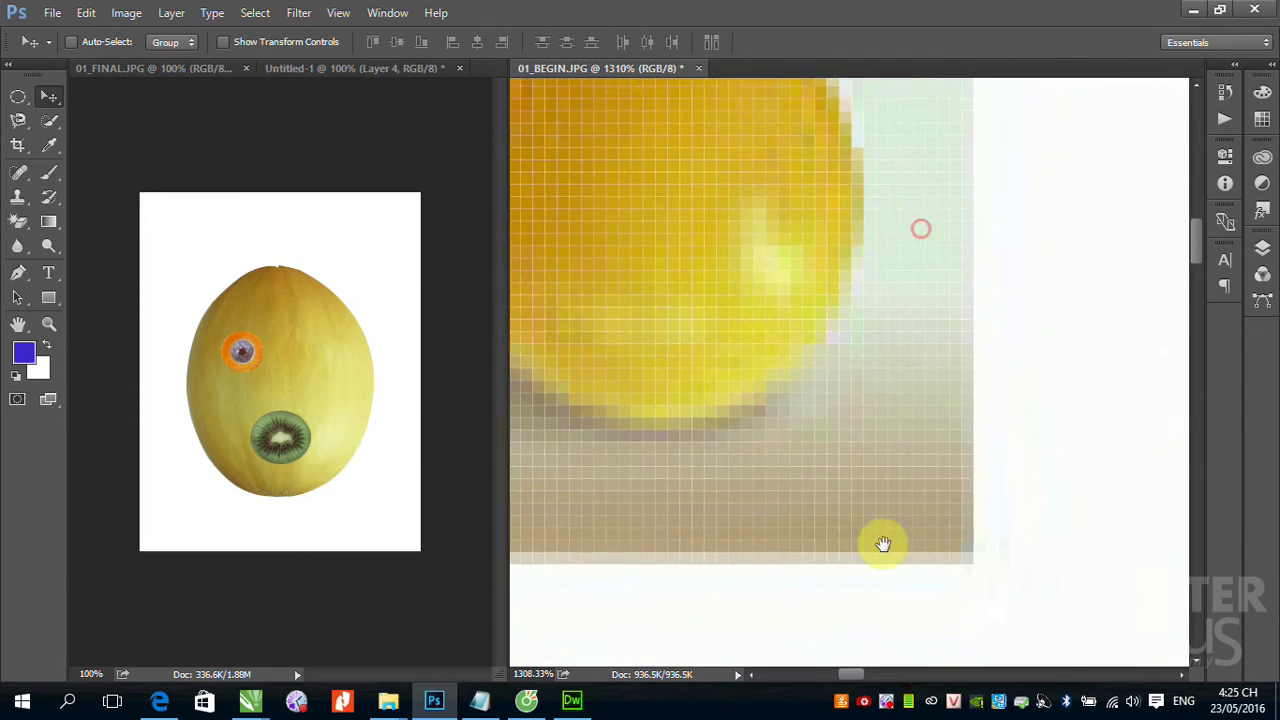
left_click_drag(883, 543, 894, 289)
left_click_drag(948, 547, 831, 338)
left_click_drag(926, 580, 983, 431)
key("ctrl+minus")
key("ctrl+minus")
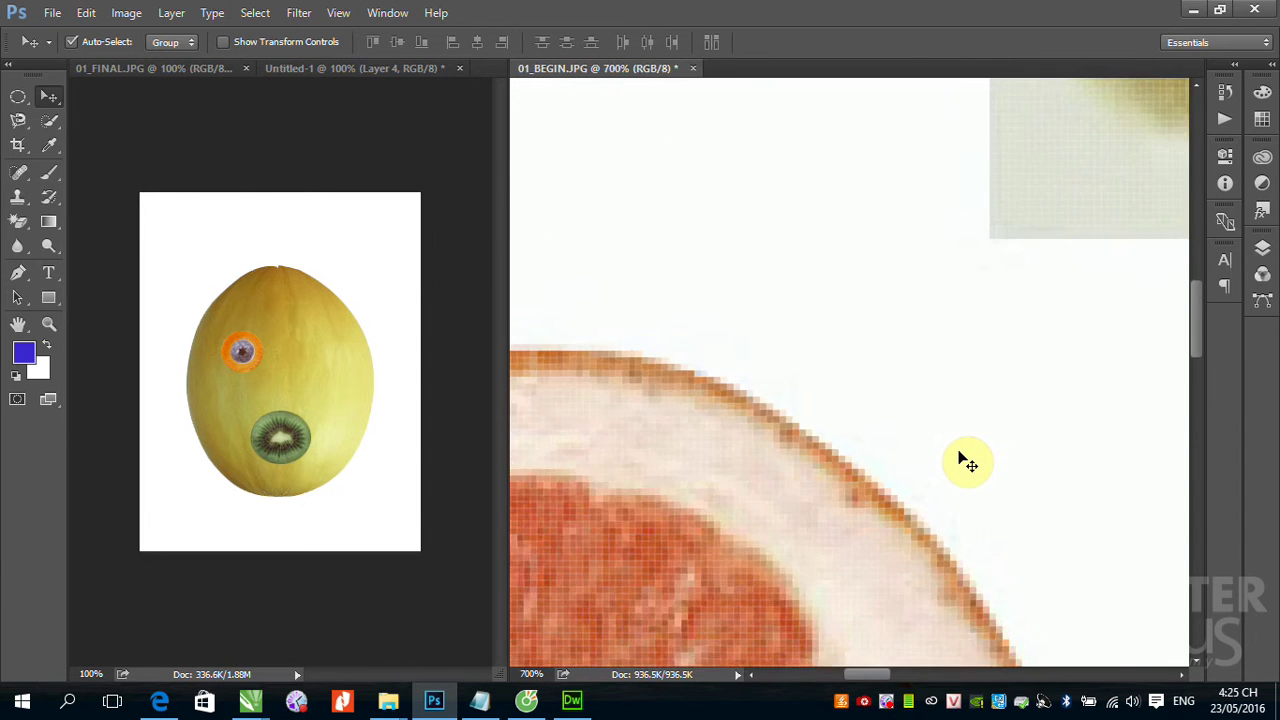
key("ctrl+minus")
key("ctrl+minus")
key("ctrl+minus")
key("ctrl+minus")
left_click_drag(1045, 537, 686, 357)
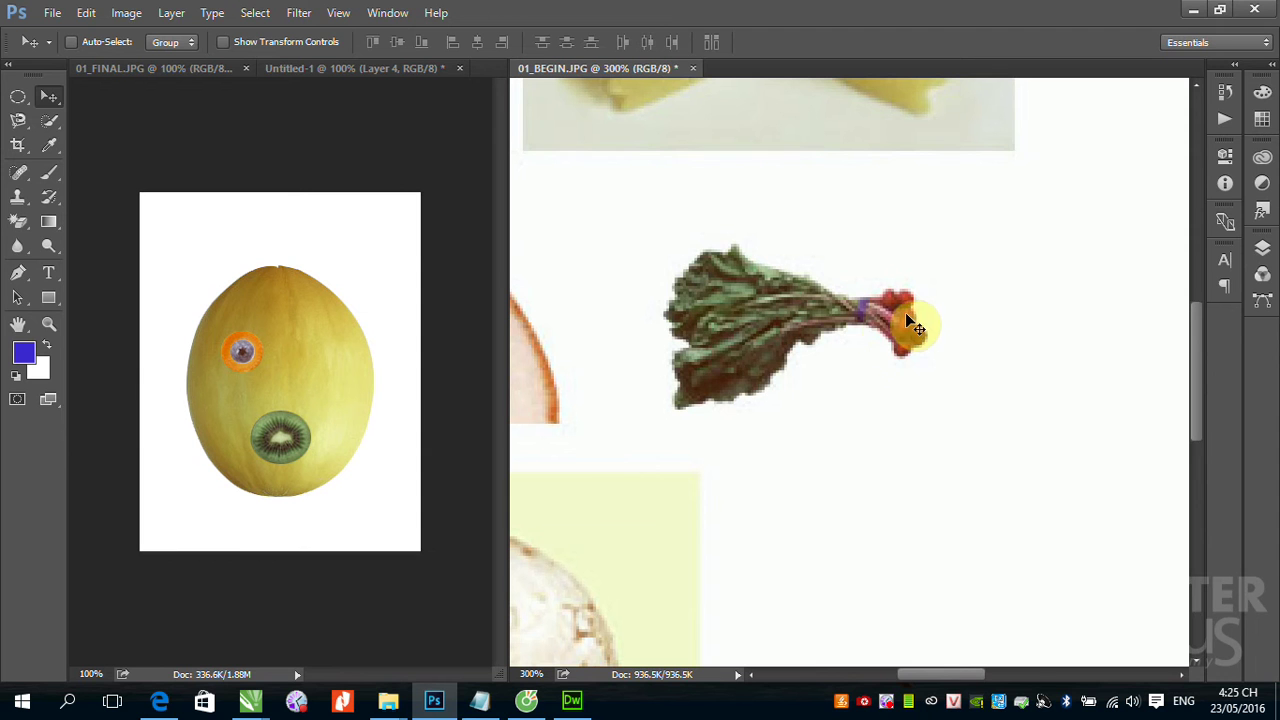
Select the radish with a rectangle, subtracting the white background with the Magic Wand.
left_click(24, 100)
left_click(120, 95)
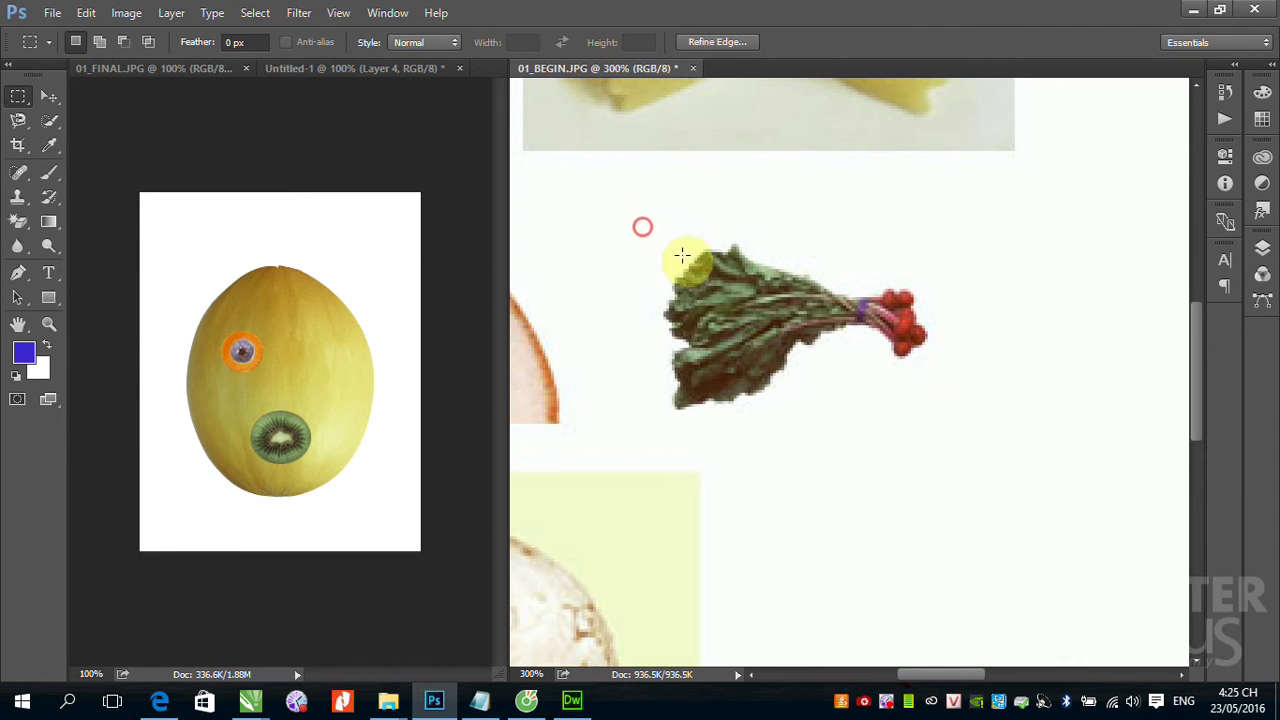
left_click_drag(641, 228, 971, 442)
left_click_drag(61, 122, 101, 132)
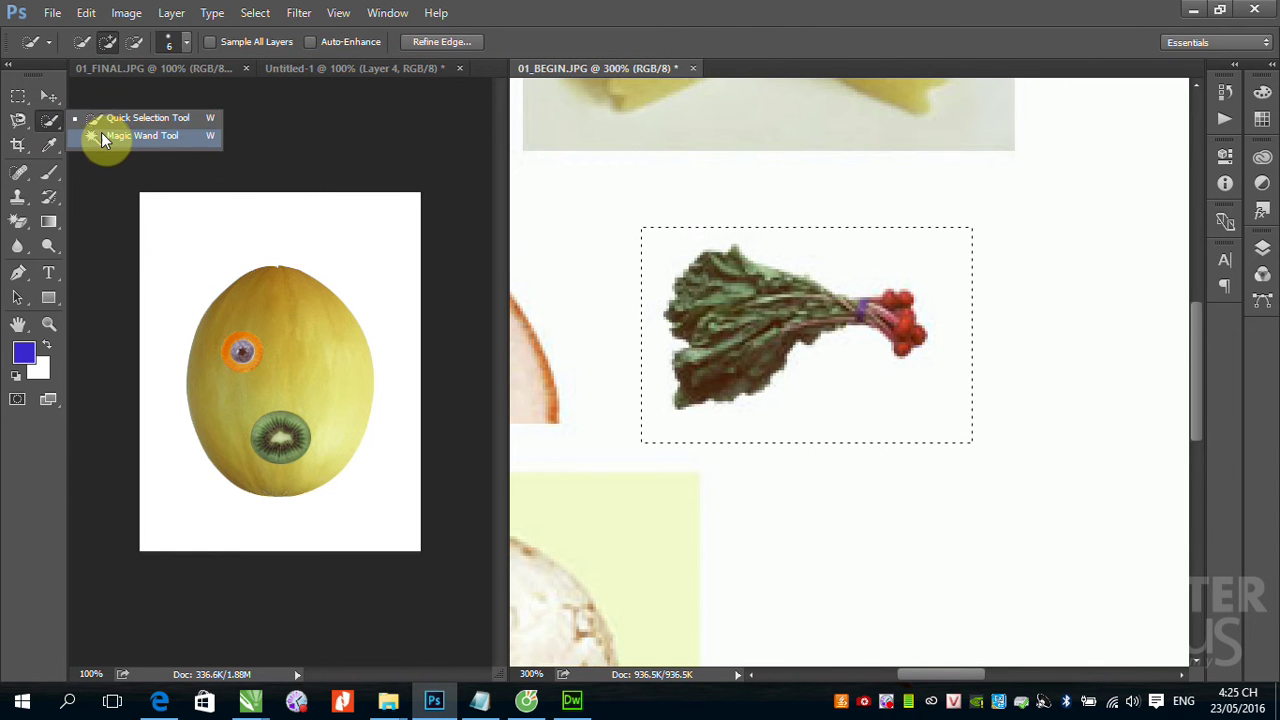
left_click(829, 260, "alt")
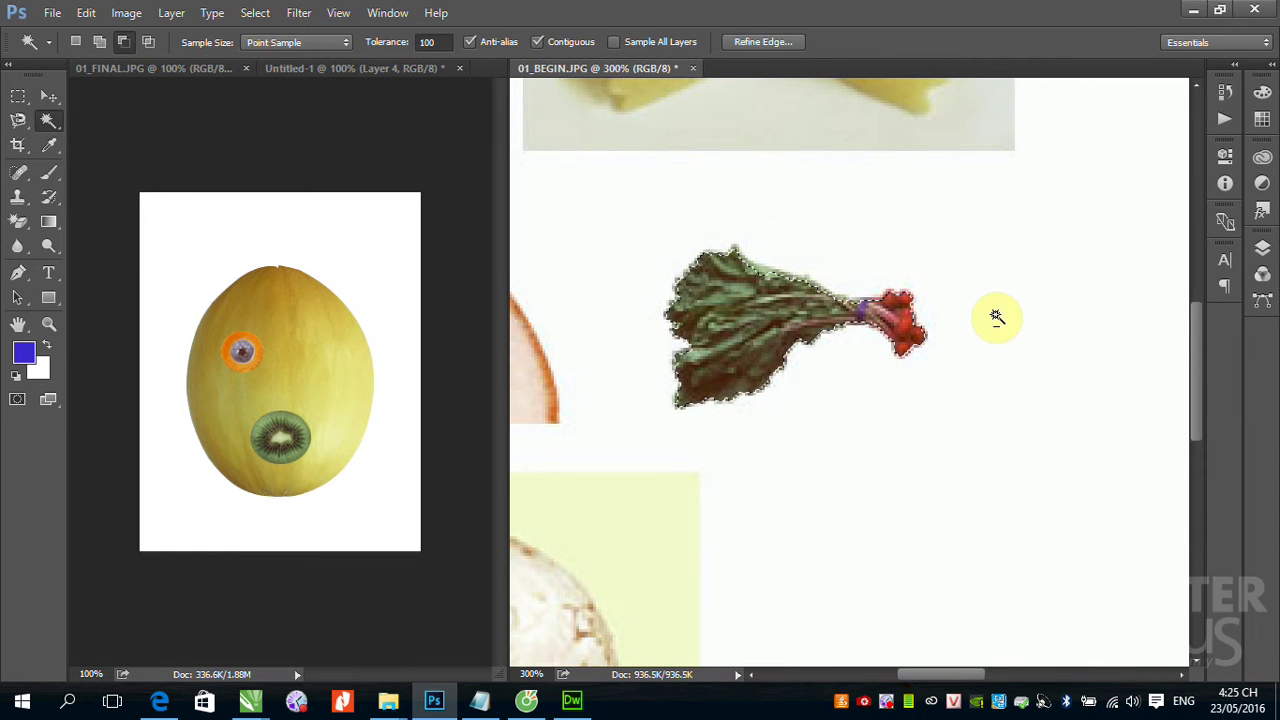
Drag the radish into Untitled-1 above the eye as an eyebrow.
left_click(48, 96)
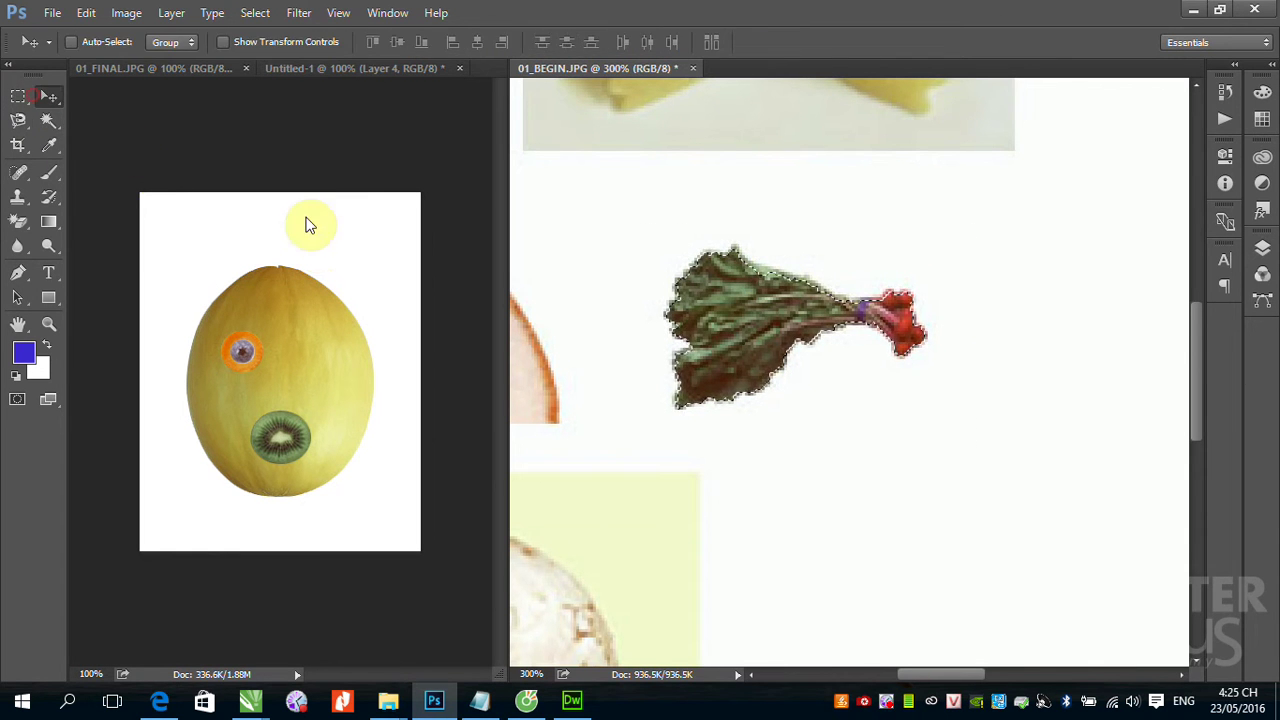
left_click_drag(712, 334, 256, 300)
left_click_drag(343, 349, 254, 315)
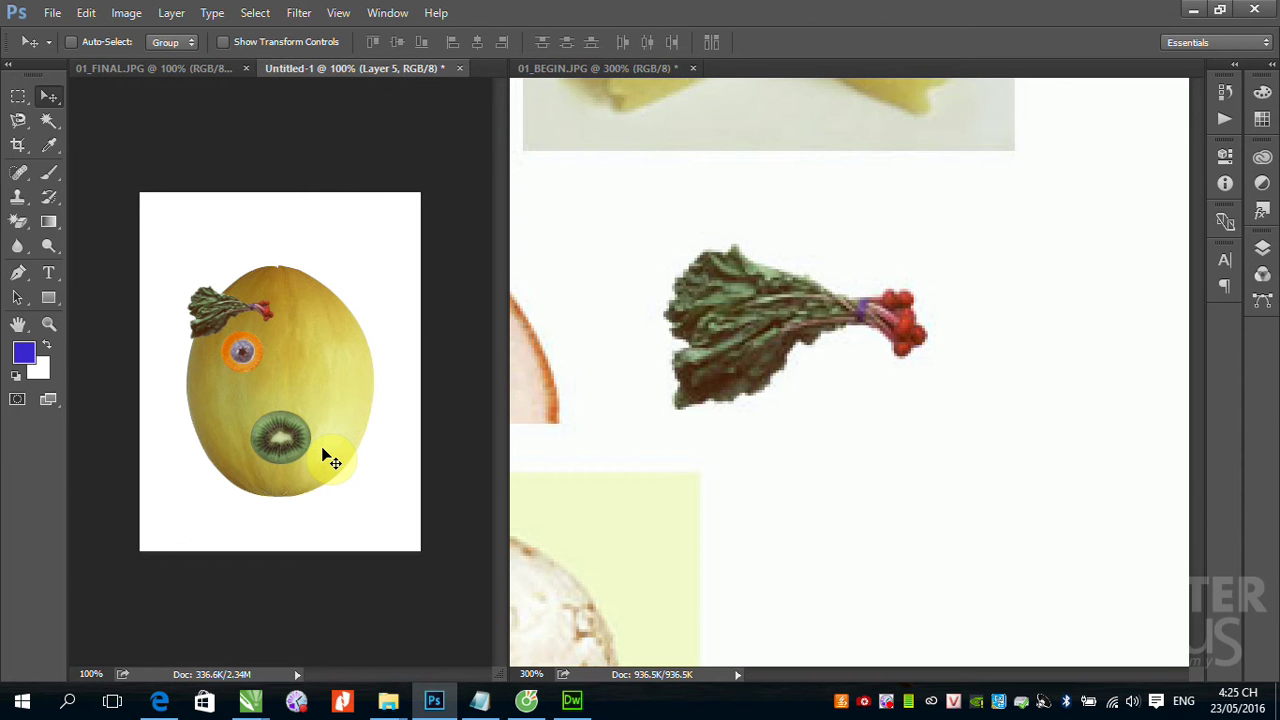
left_click(696, 179)
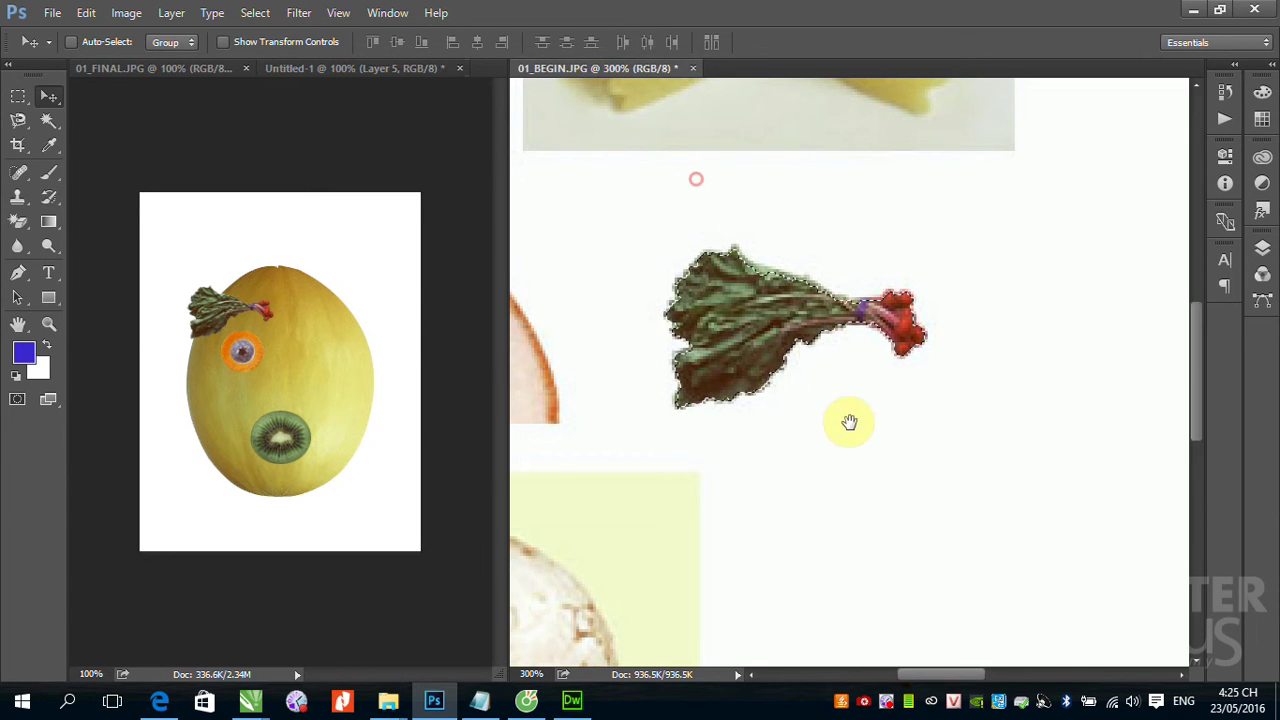
left_click_drag(751, 178, 937, 409)
left_click_drag(903, 277, 742, 366)
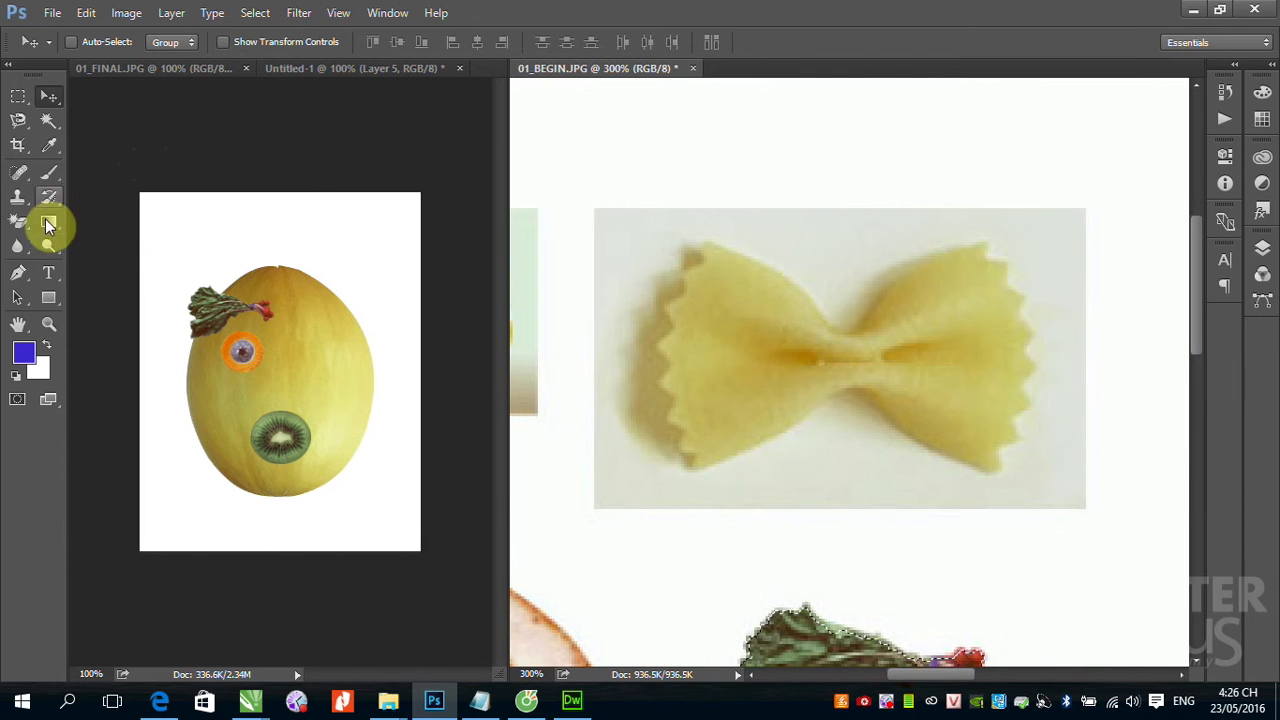
With the Polygonal Lasso, zoom on the pasta and trace its left zigzag edge and top.
left_click(21, 120)
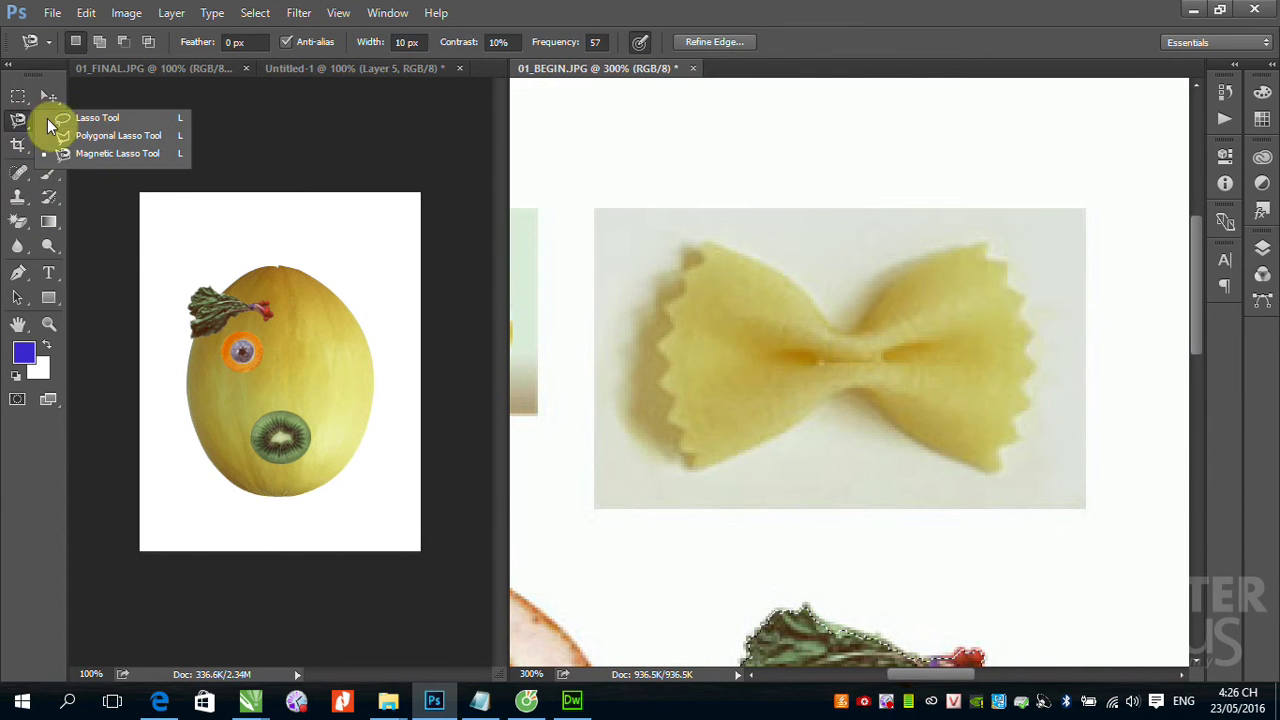
left_click(100, 135)
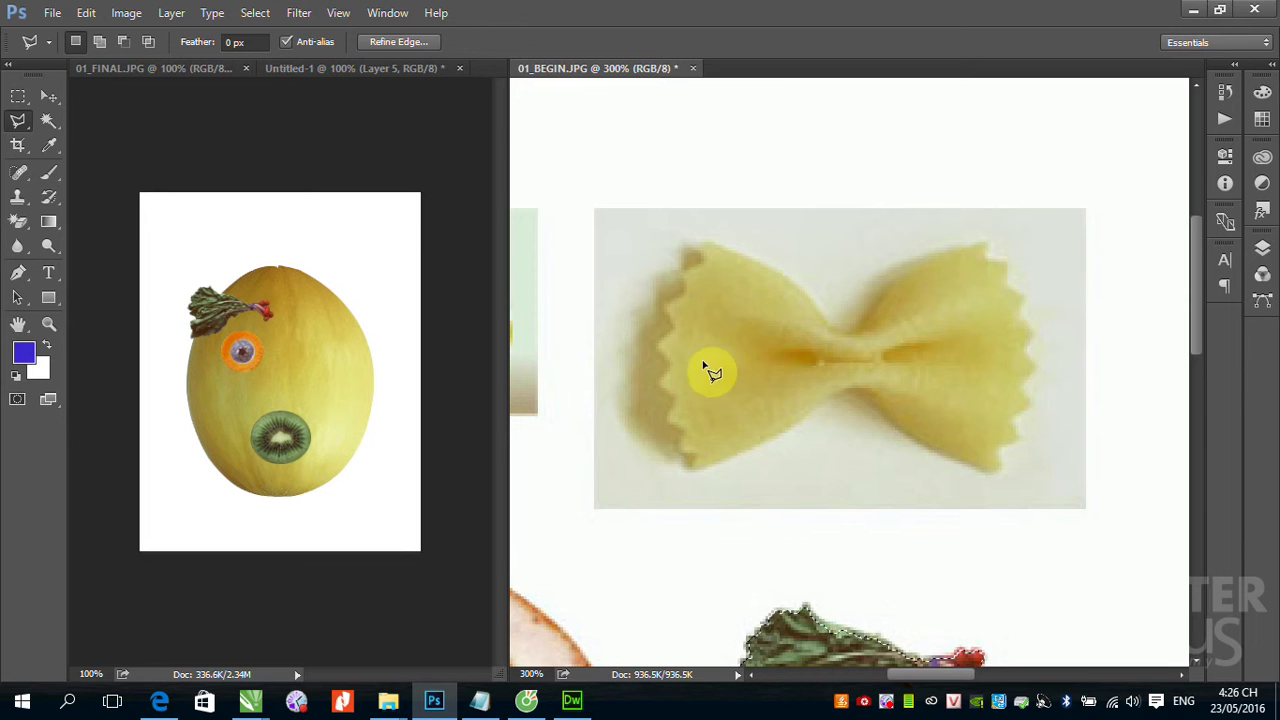
left_click_drag(608, 212, 1084, 505)
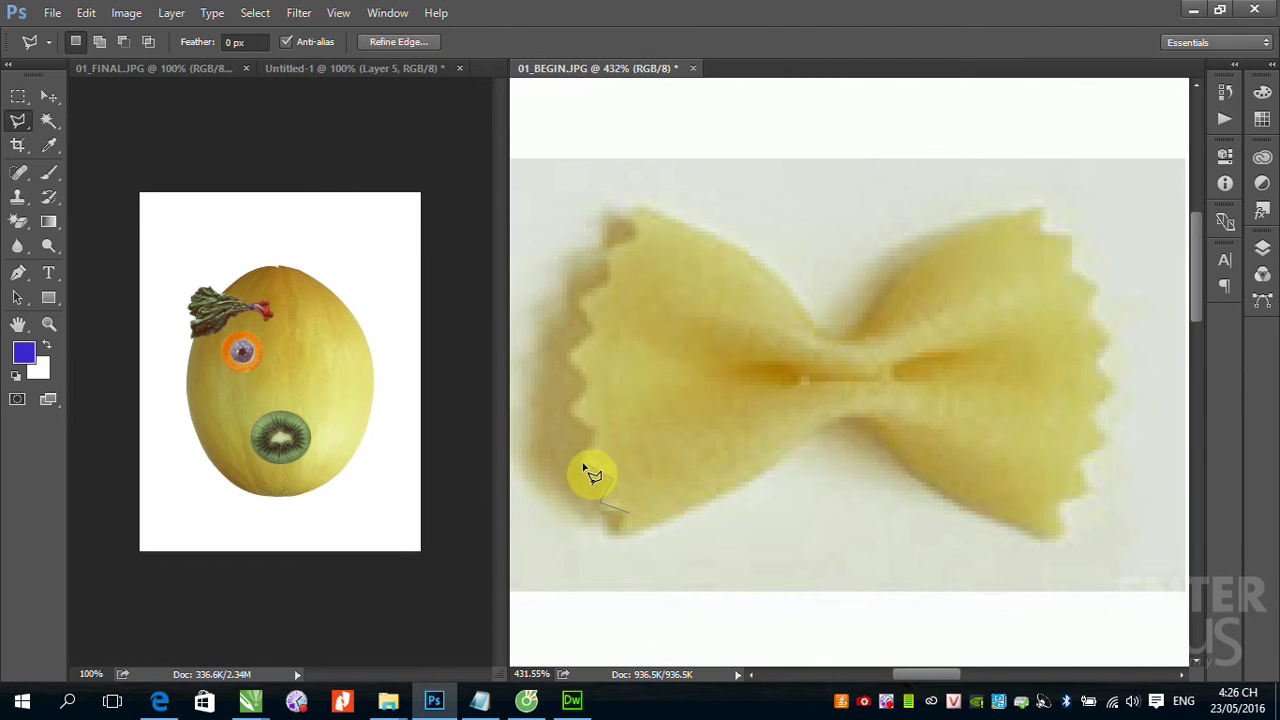
left_click(583, 464)
left_click(572, 413)
left_click(591, 391)
left_click(569, 356)
left_click(583, 303)
left_click(606, 248)
left_click(636, 213)
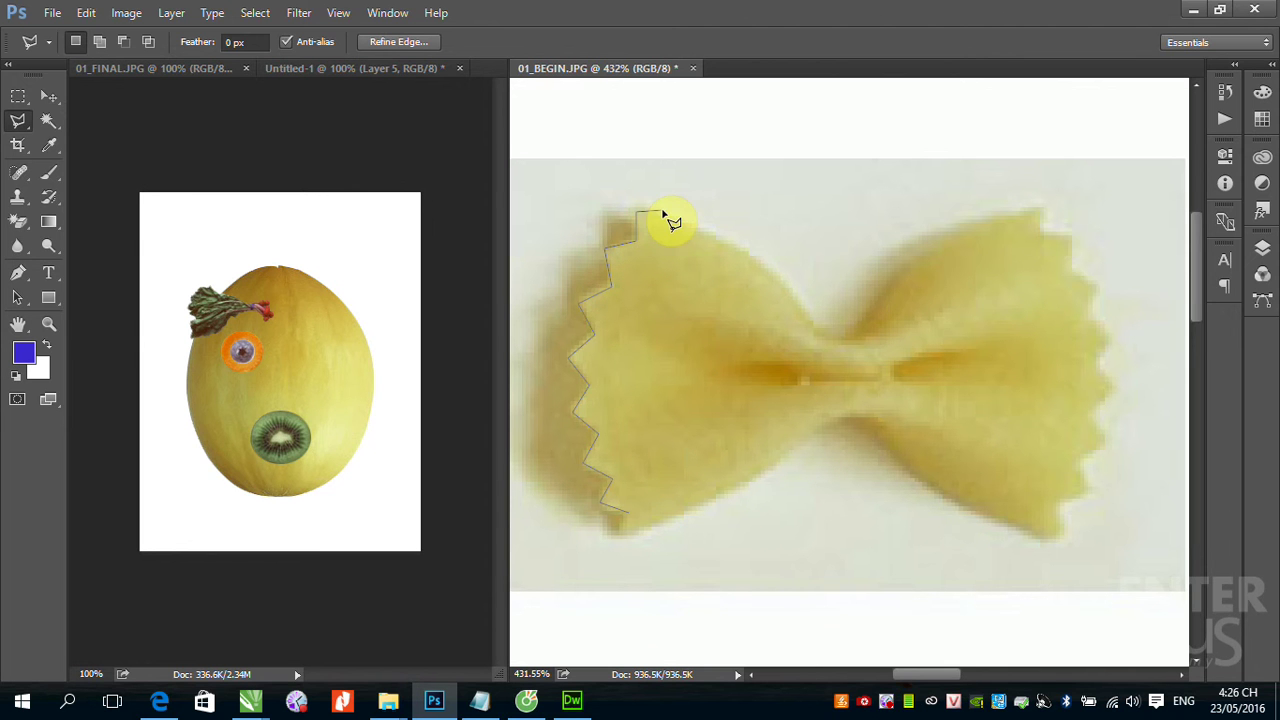
left_click(656, 214)
Continue the outline across the centre pinch and right wing, then close it around the pasta.
left_click(740, 247)
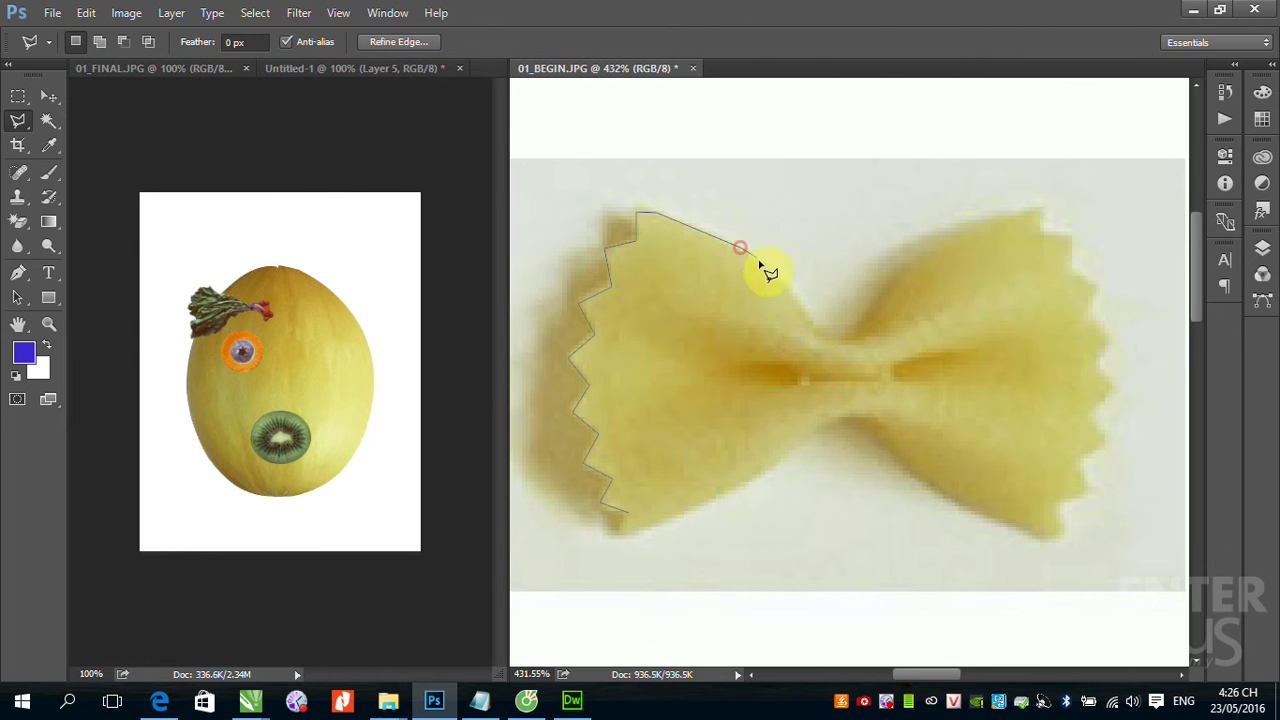
left_click(808, 320)
left_click(850, 342)
left_click(983, 222)
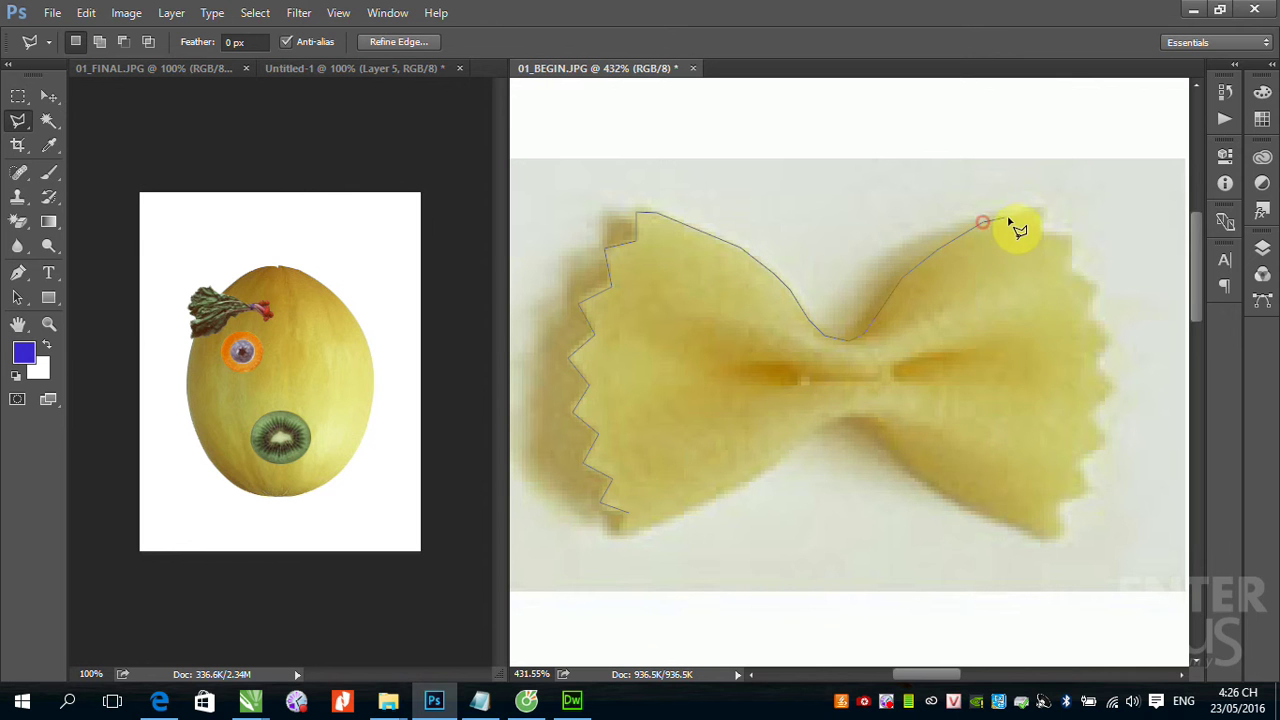
left_click(1041, 211)
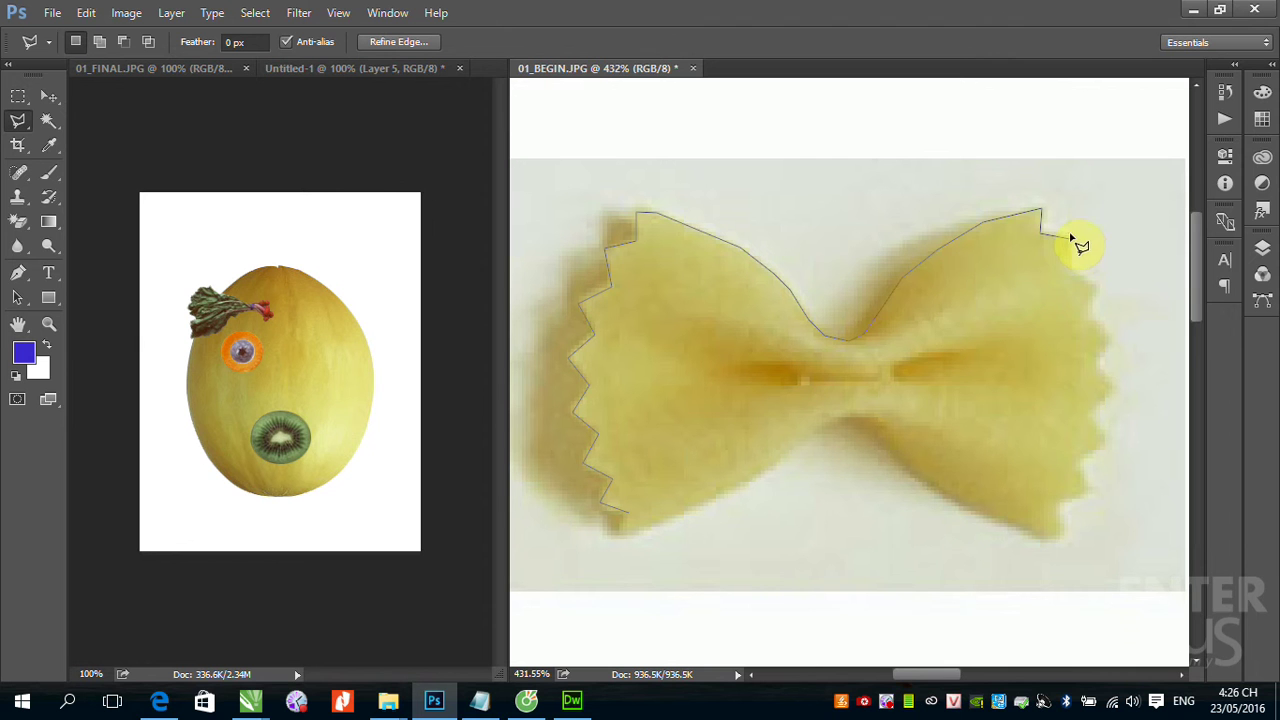
left_click(1071, 239)
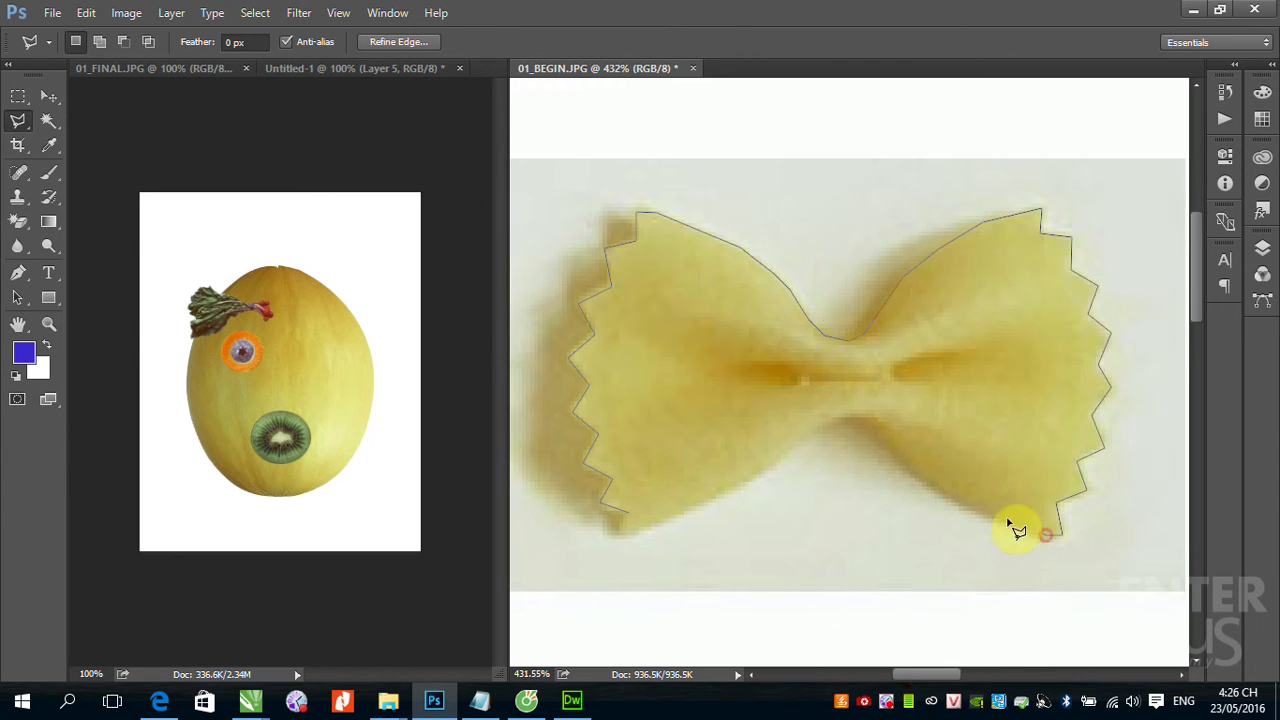
left_click(965, 500)
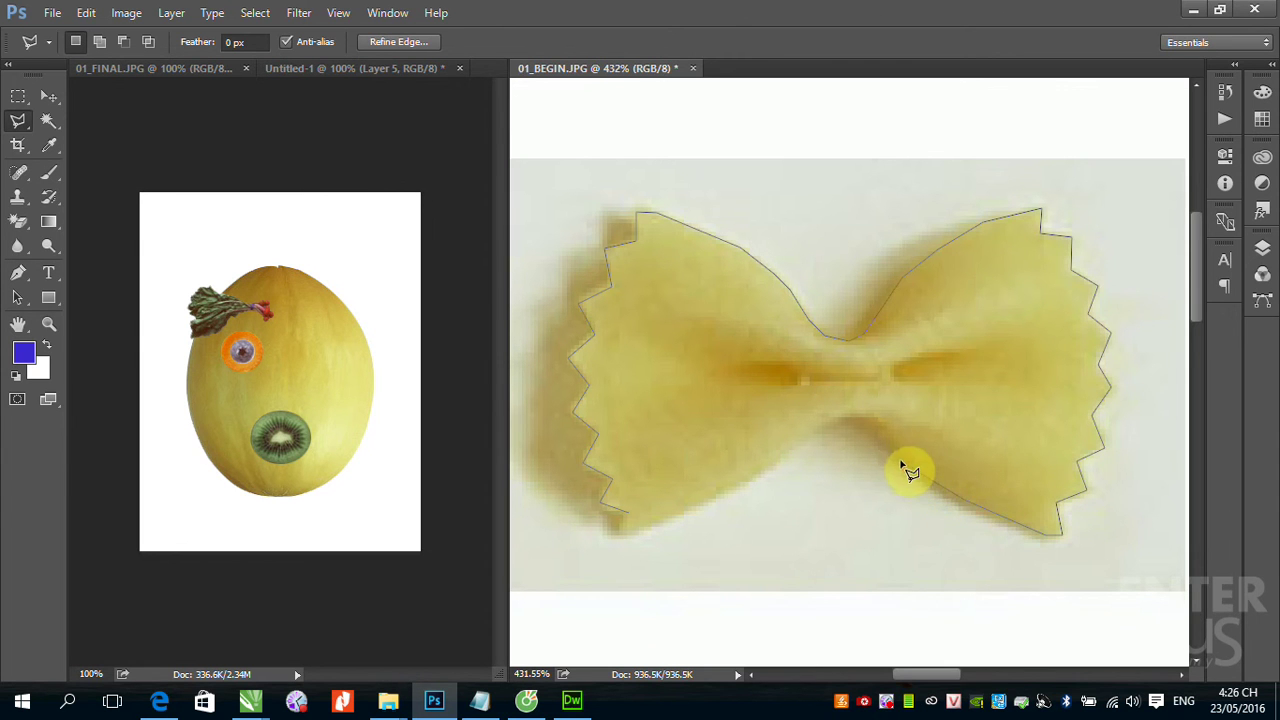
left_click(845, 428)
left_click(812, 433)
left_click(774, 468)
left_click(630, 516)
Move the pasta into the collage as a bow tie, then bring all source pieces into view.
left_click(48, 96)
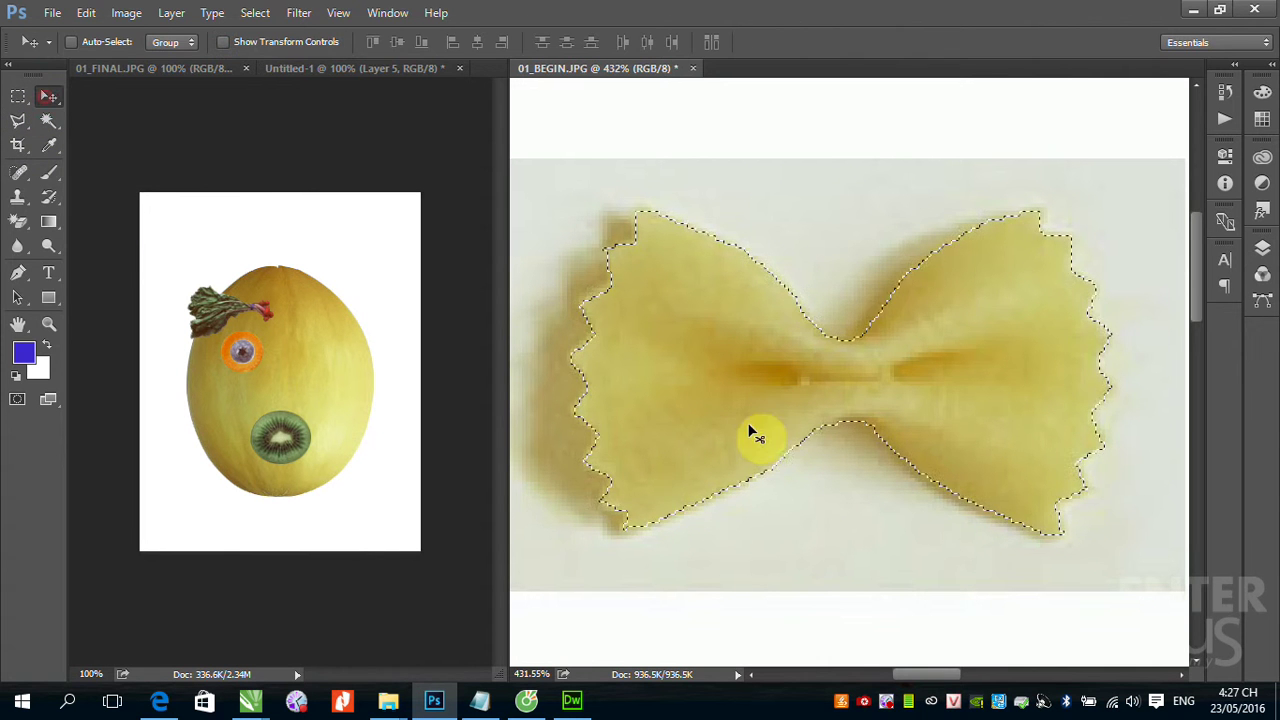
left_click_drag(755, 433, 286, 516)
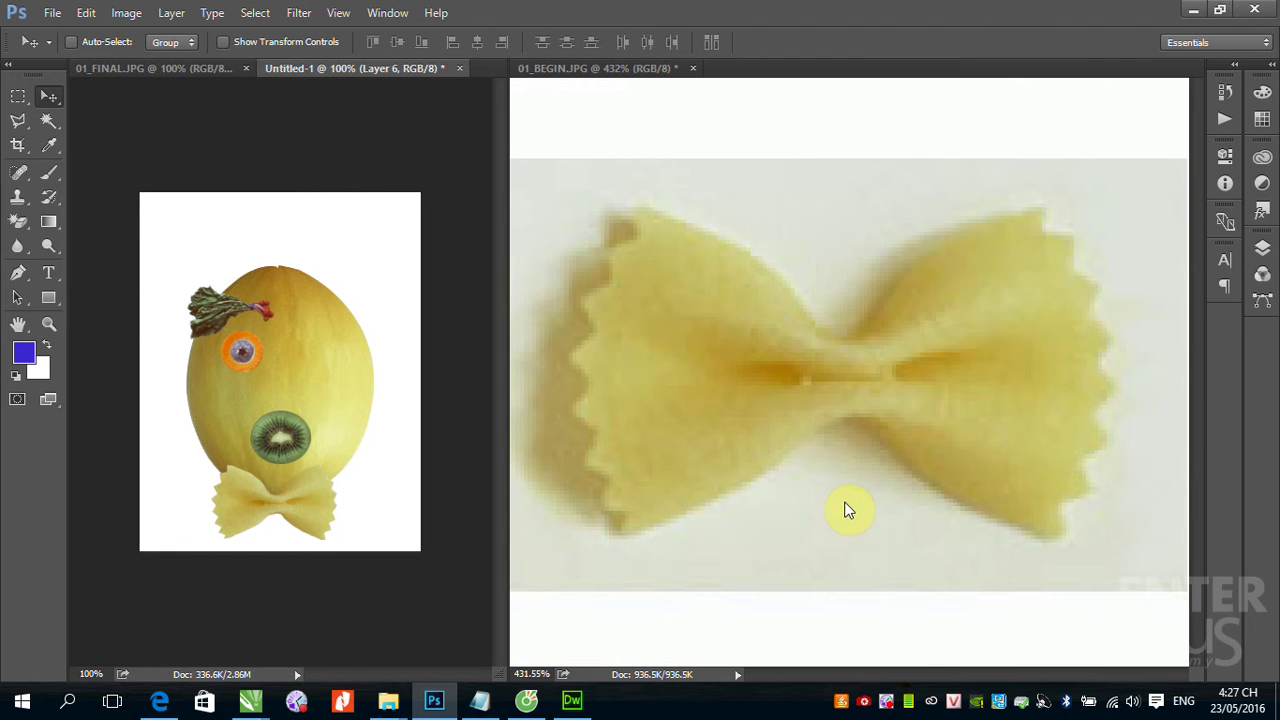
left_click(849, 420)
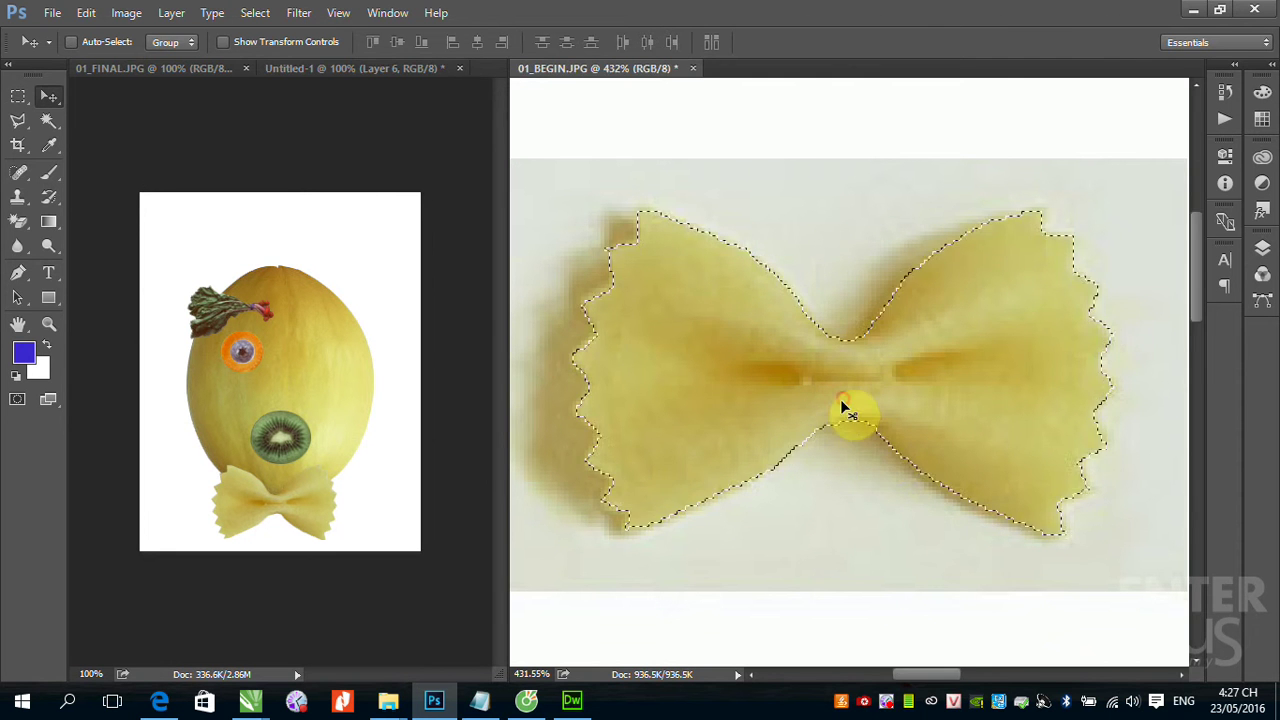
scroll(849, 417, "down", 5, "alt")
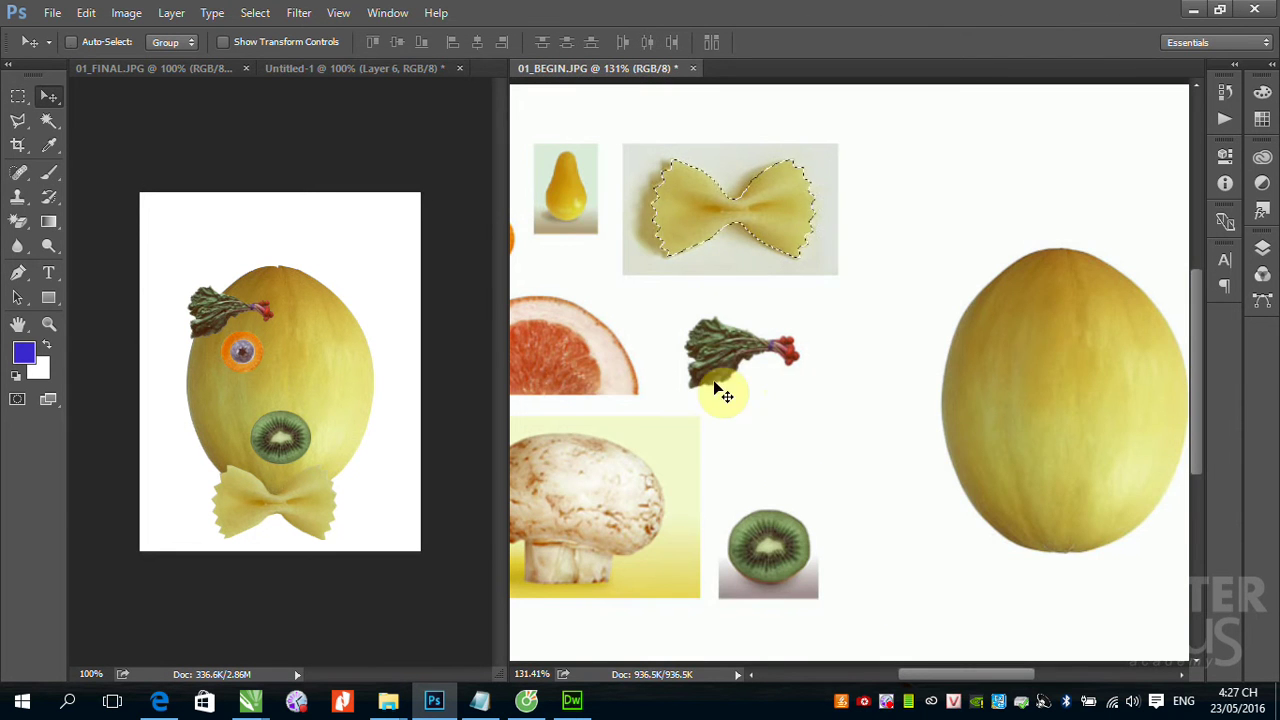
mouse_move(614, 413)
left_mouse_down()
mouse_move(789, 398)
mouse_move(757, 420)
left_mouse_up()
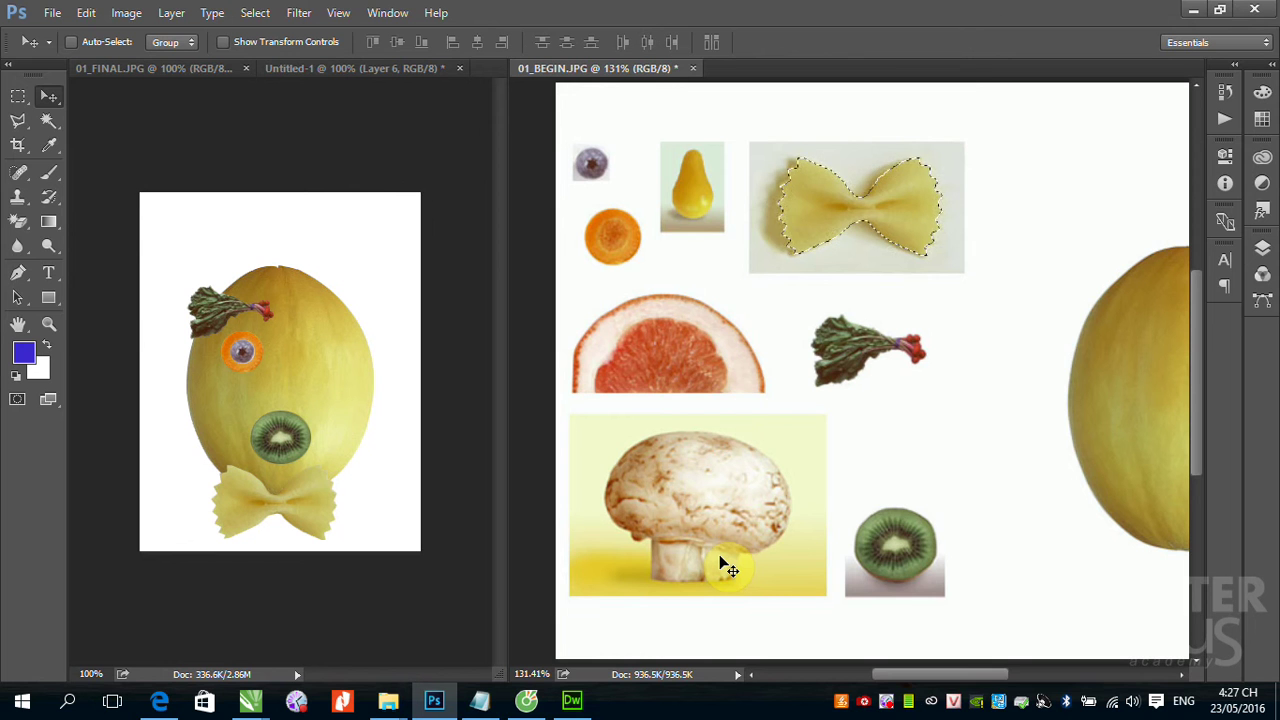
Zoom in on the pear and select it with the Quick Selection tool.
left_click(47, 122)
left_click(100, 120)
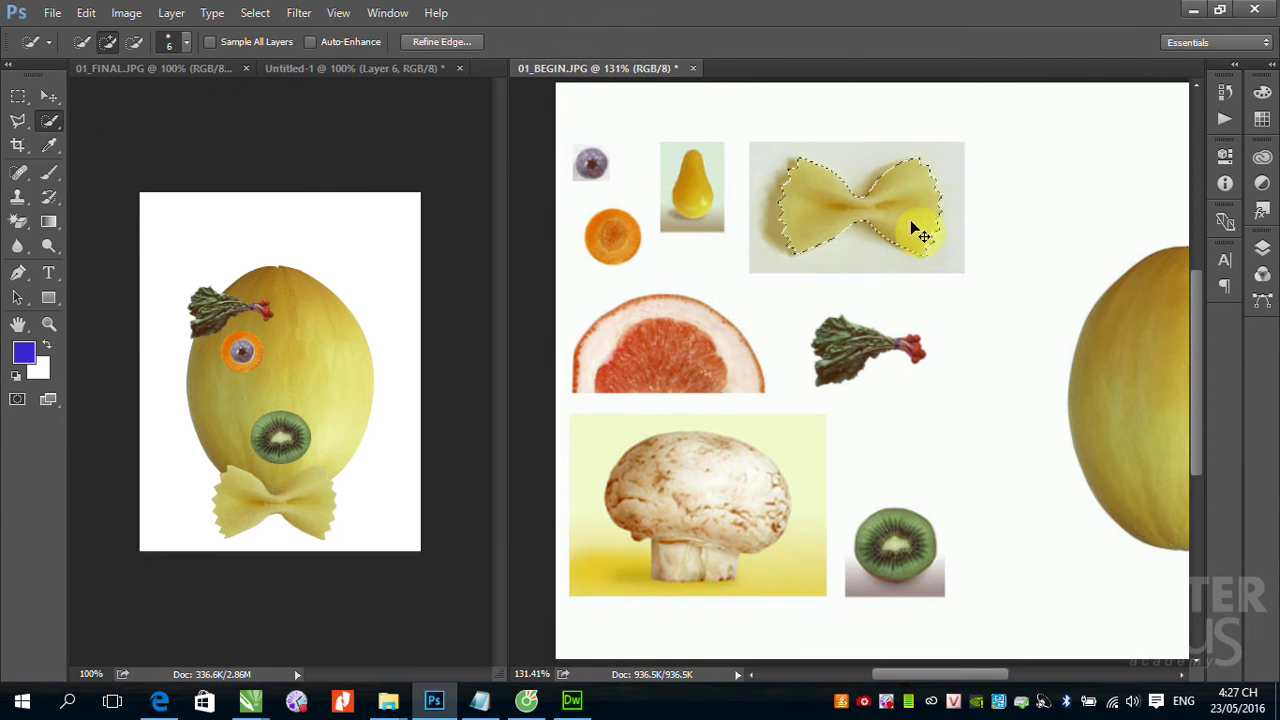
left_click_drag(609, 130, 800, 260)
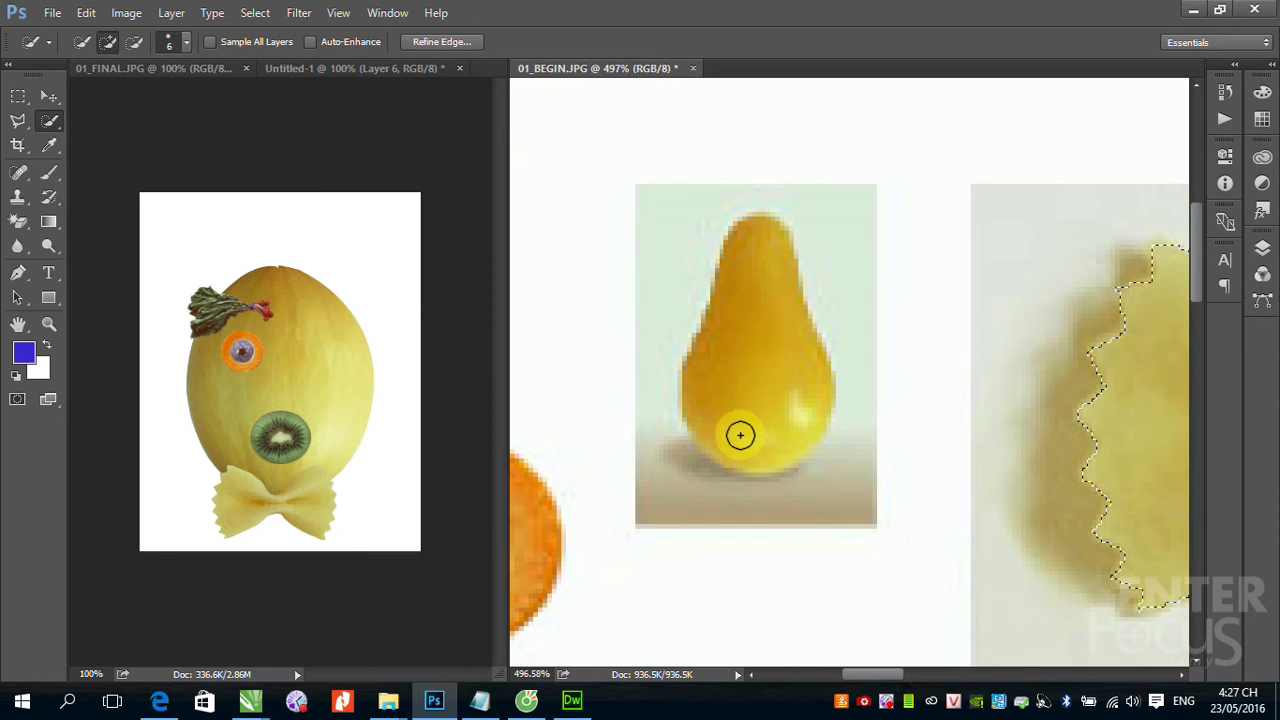
left_click_drag(751, 450, 731, 434)
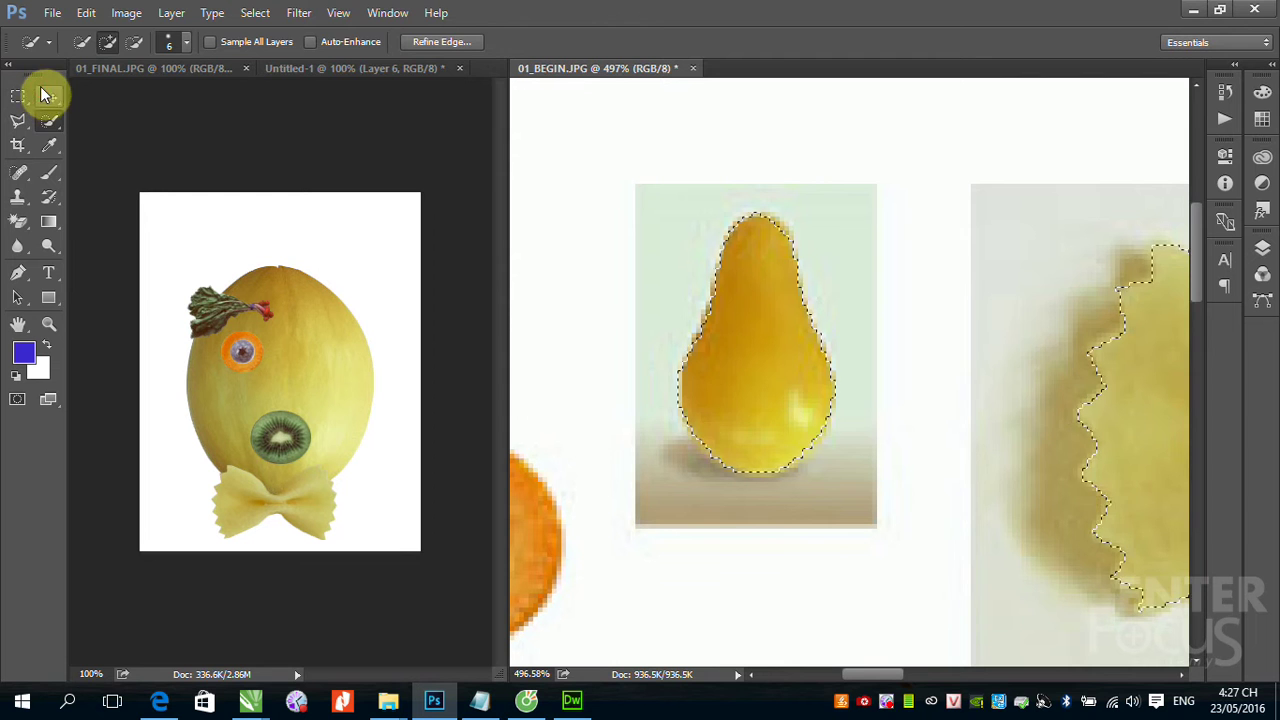
Drag the pear into Untitled-1, then undo the copy that brought the pasta along.
left_click(47, 94)
left_click_drag(777, 366, 280, 383)
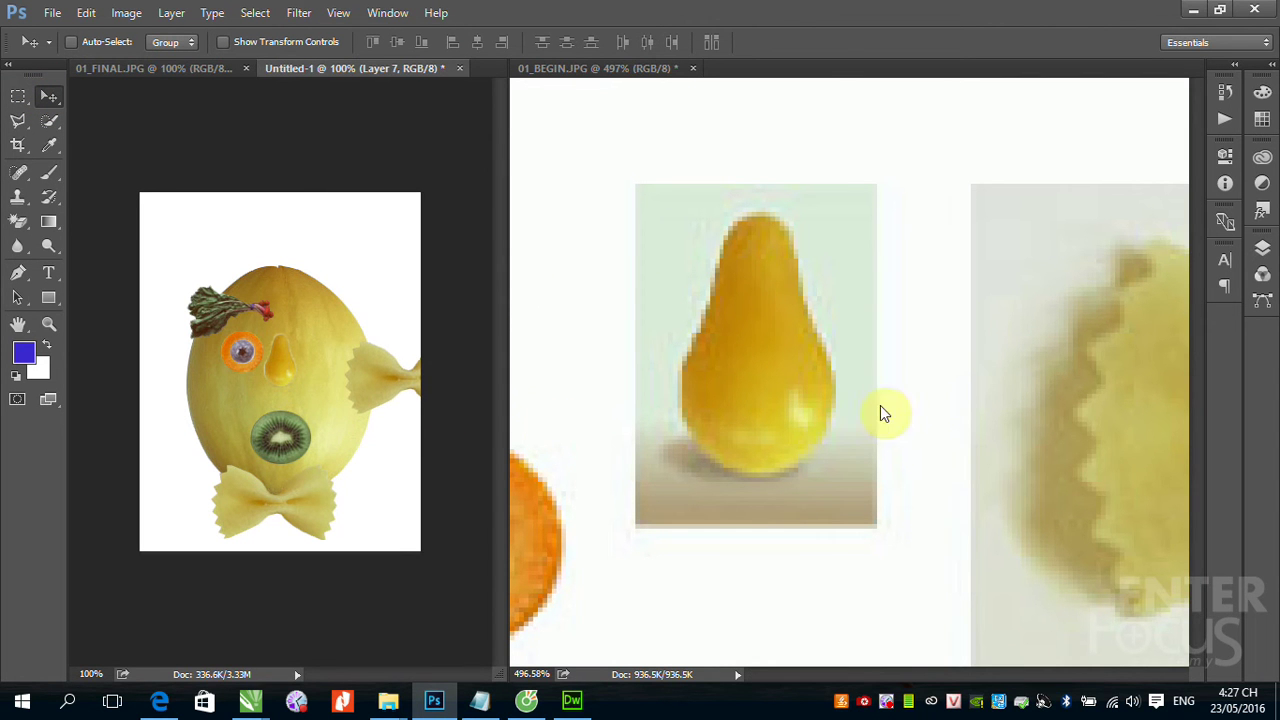
key("ctrl+alt+z")
key("ctrl+alt+z")
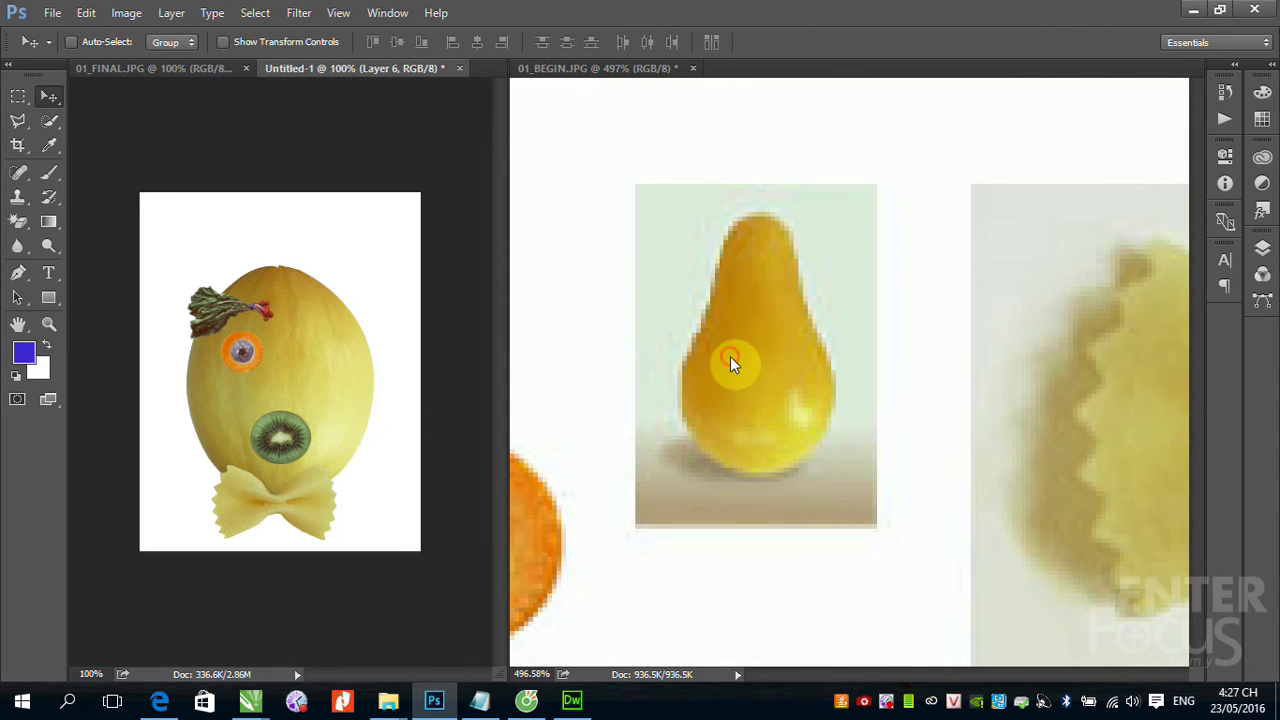
left_click(730, 356)
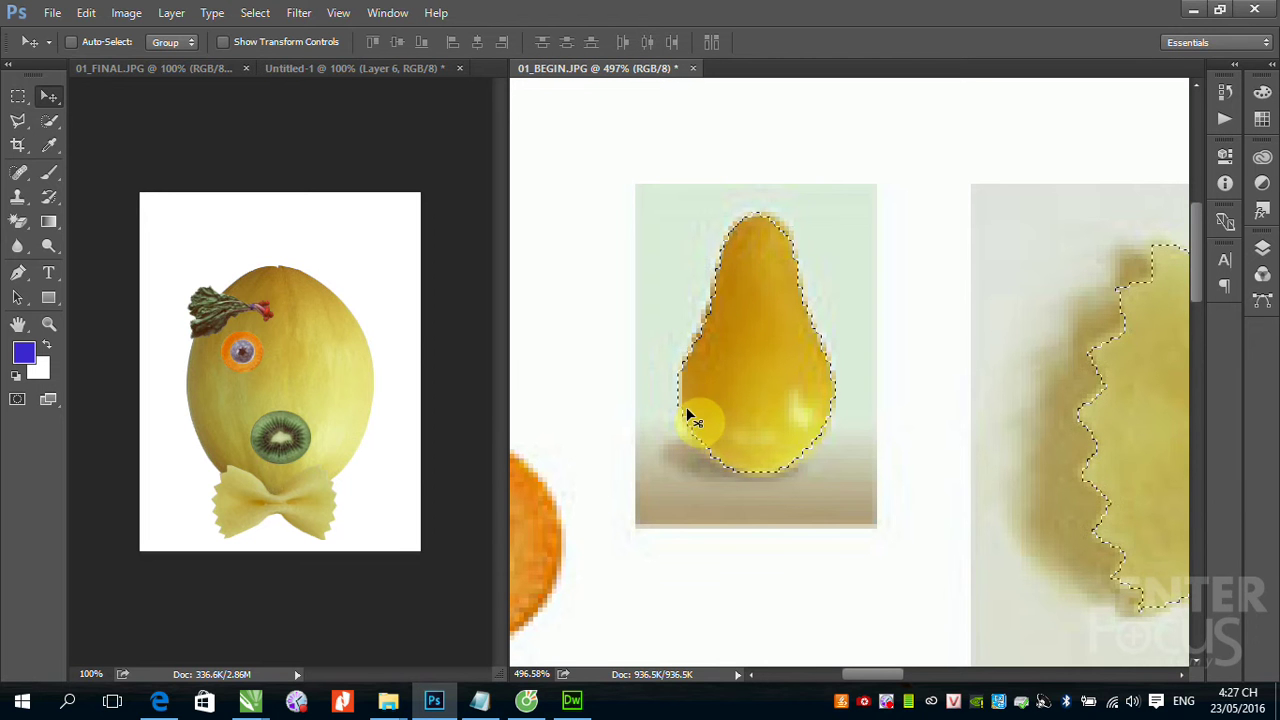
Draw a small rectangular marquee at the pear's left edge.
left_click(20, 97)
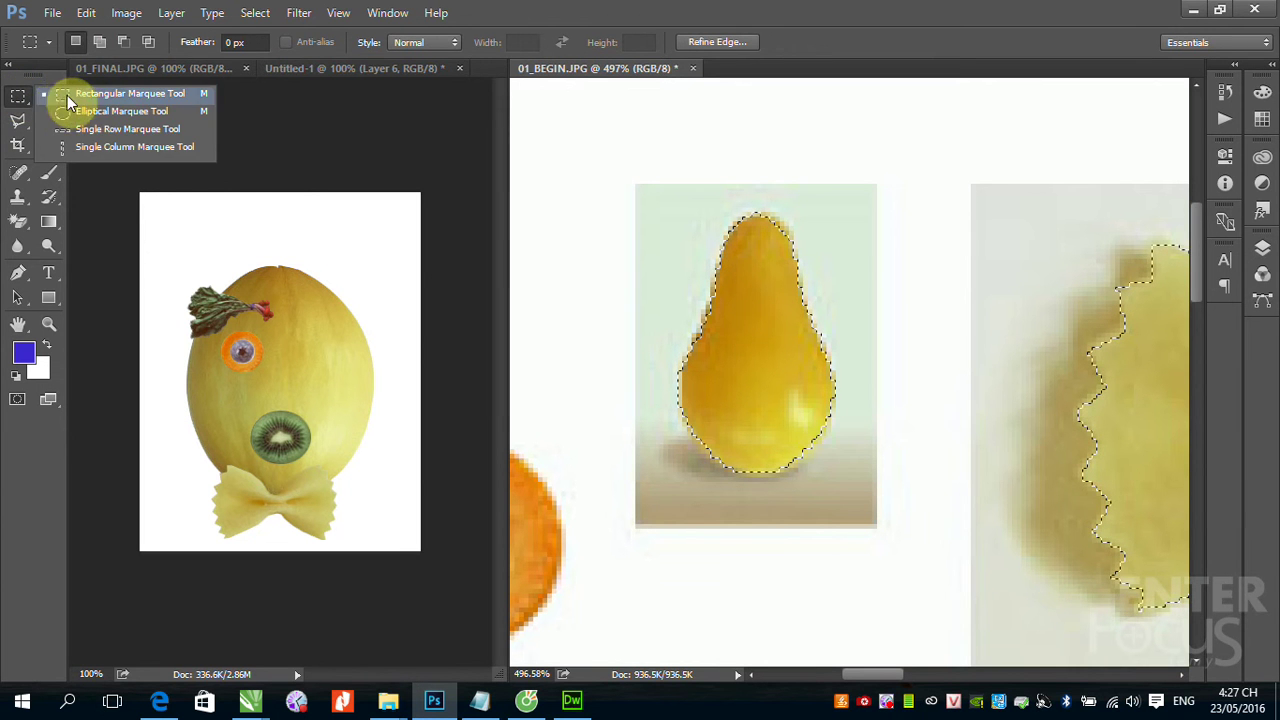
left_click(65, 94)
mouse_move(638, 330)
left_mouse_down()
mouse_move(657, 421)
mouse_move(680, 443)
left_mouse_up()
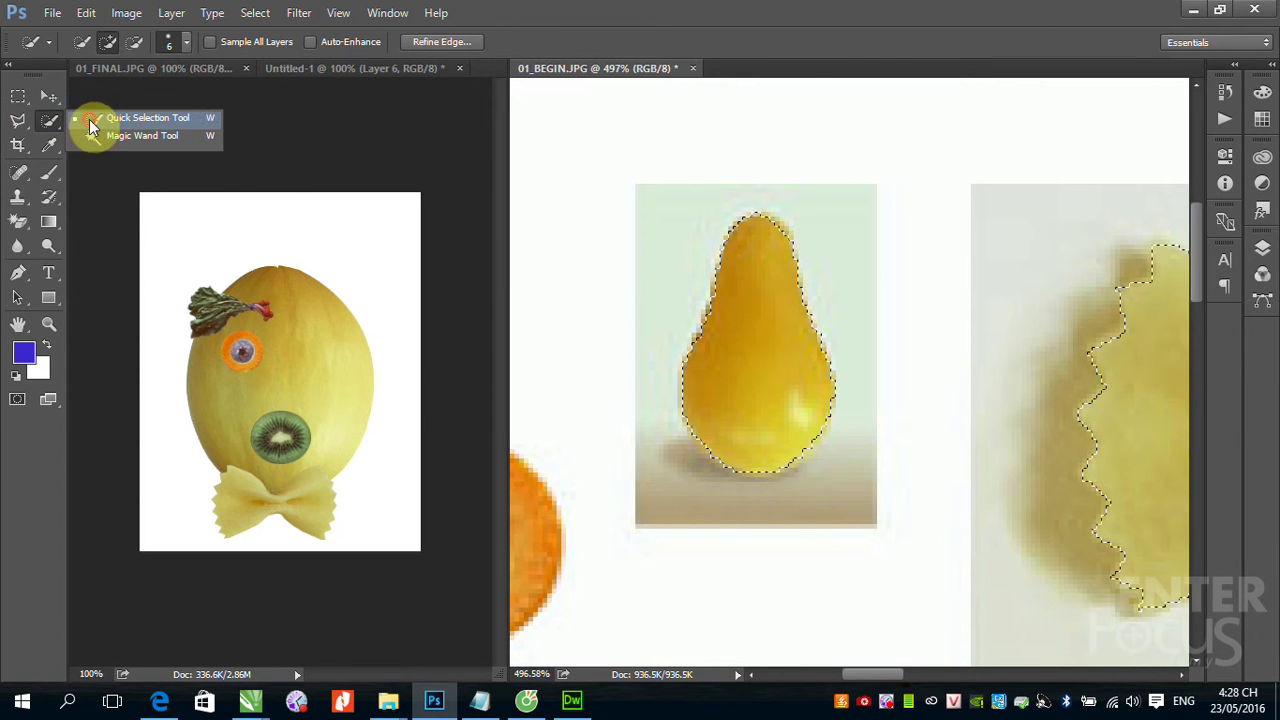
Switch to the Magic Wand, try selecting the pear, then deselect.
left_click(92, 120)
right_click(56, 119)
left_click(100, 138)
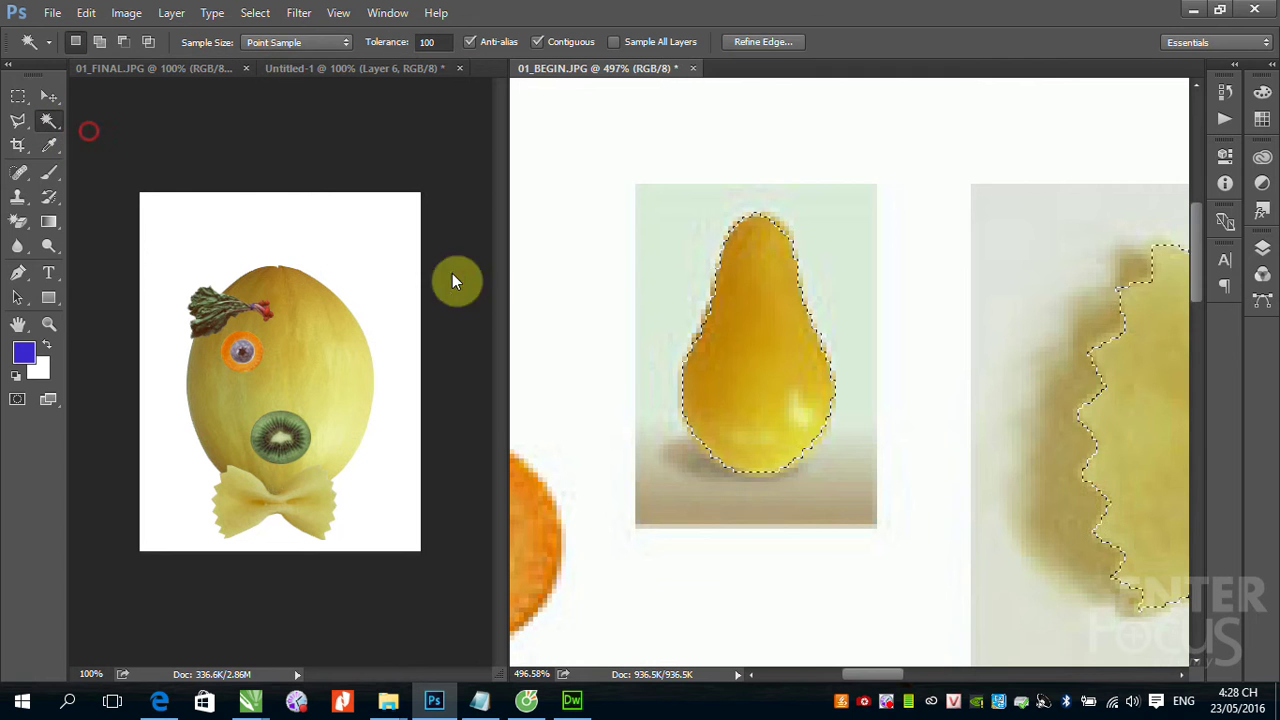
left_click(770, 362)
left_click(772, 336)
key("ctrl+d")
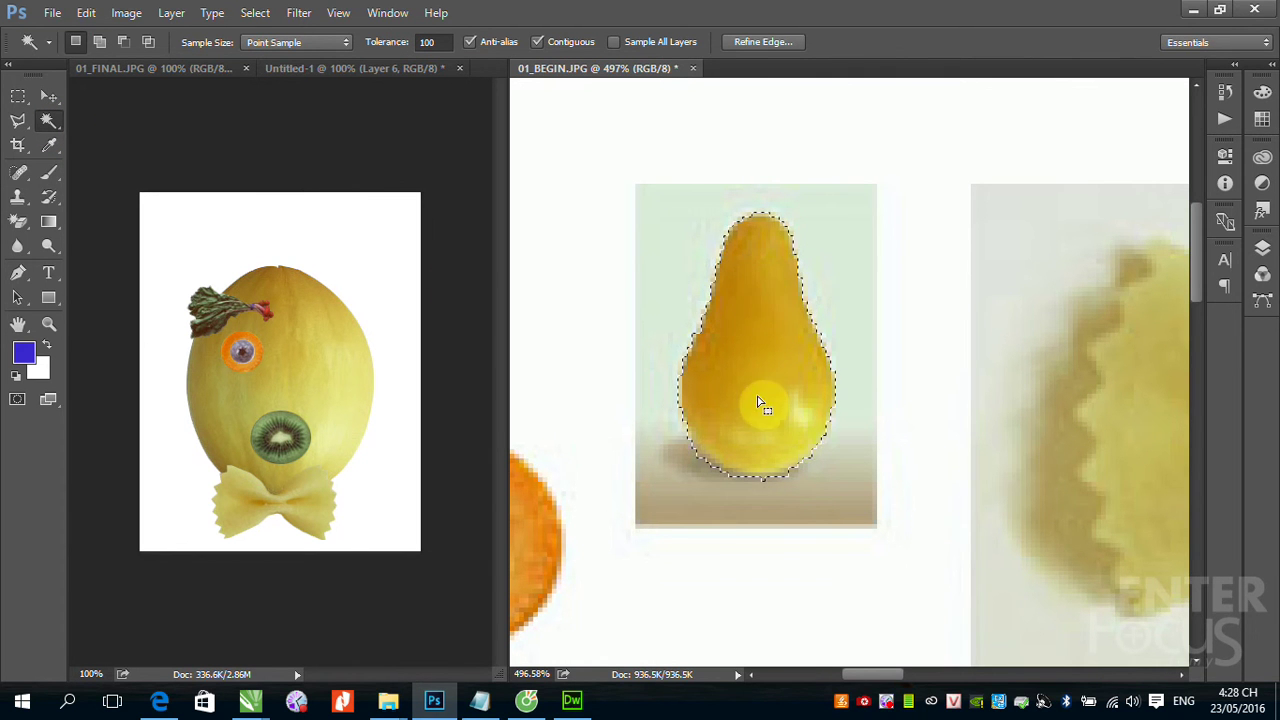
Set Tolerance to 30, select the whole pear, and drag it below the eye as the nose.
left_click(428, 42)
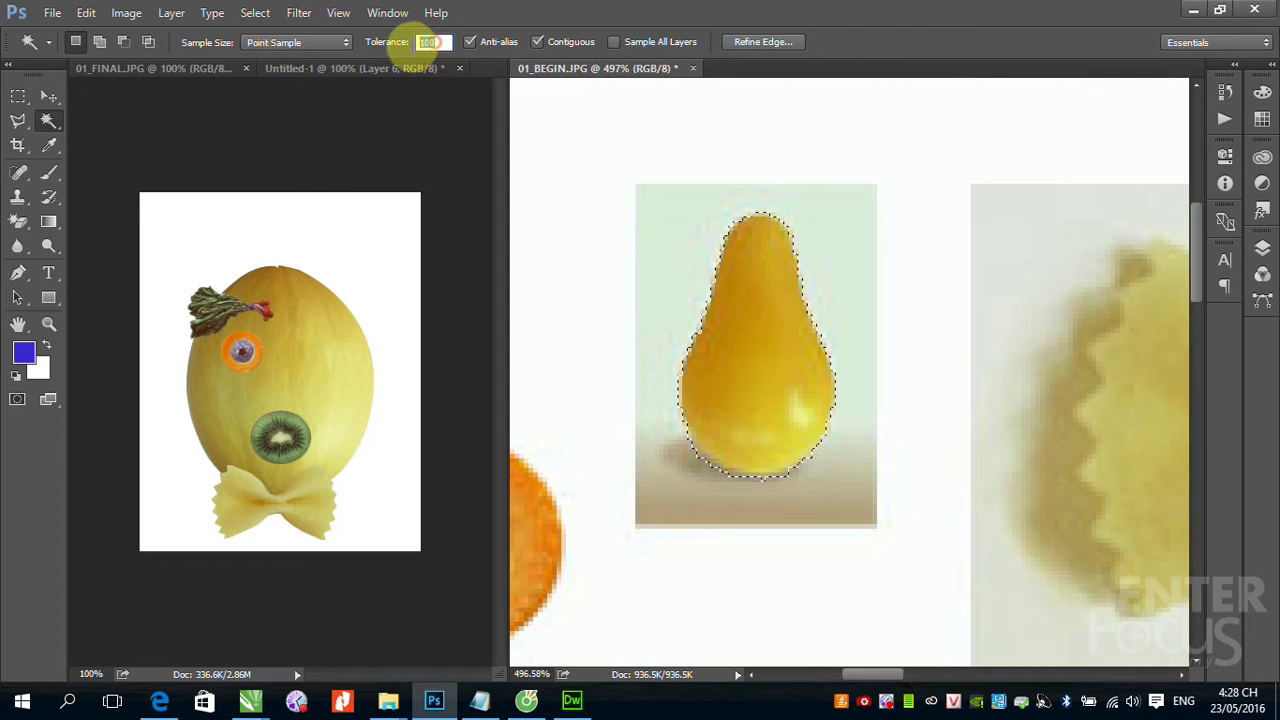
type("30")
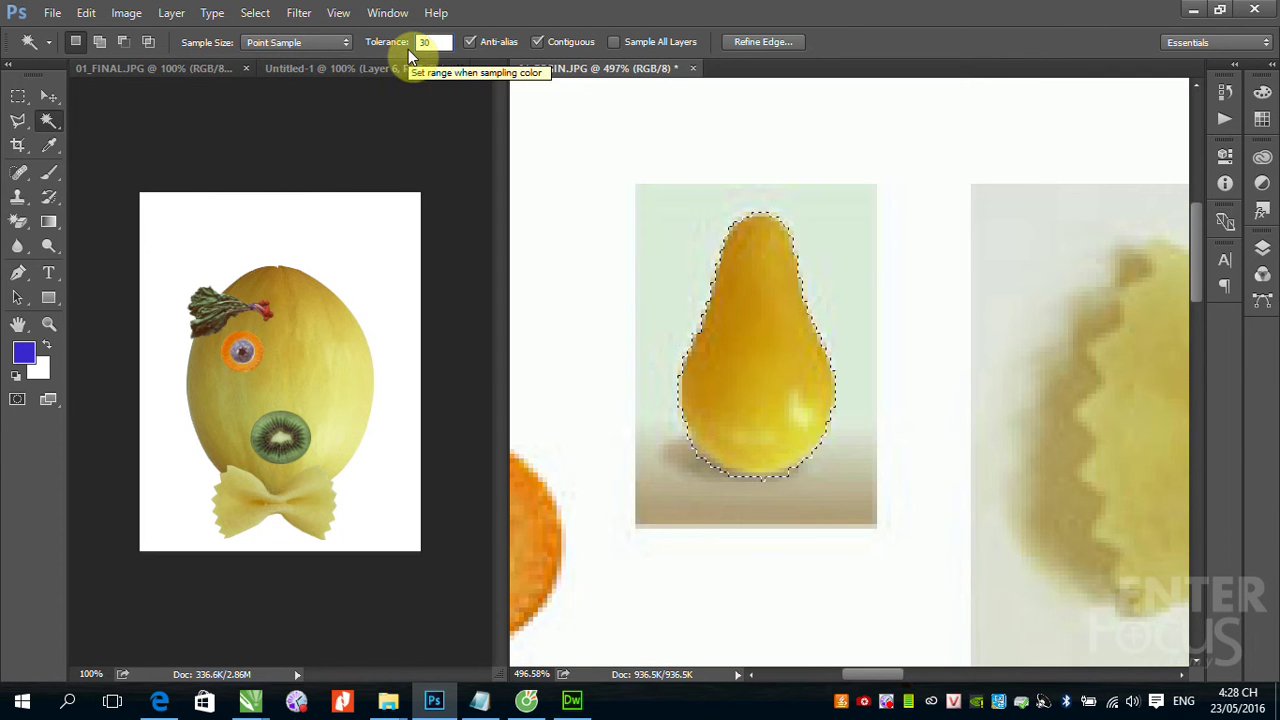
left_click(770, 304)
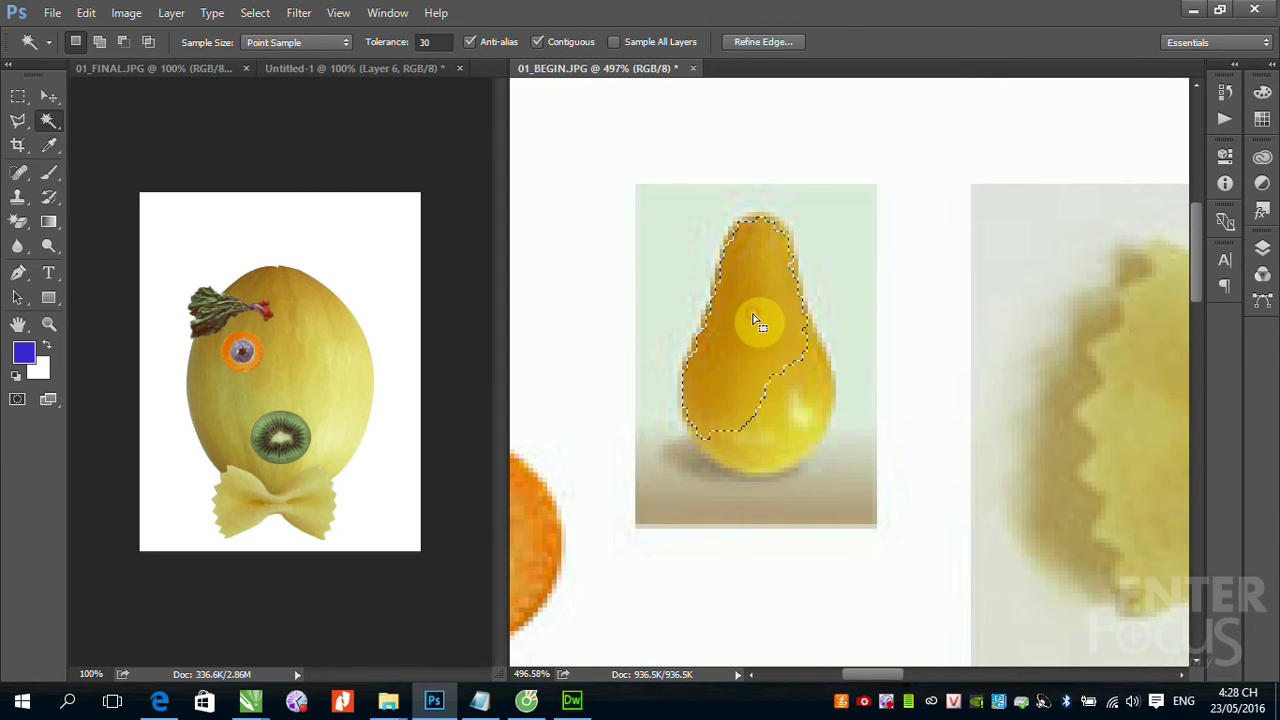
left_click(788, 404)
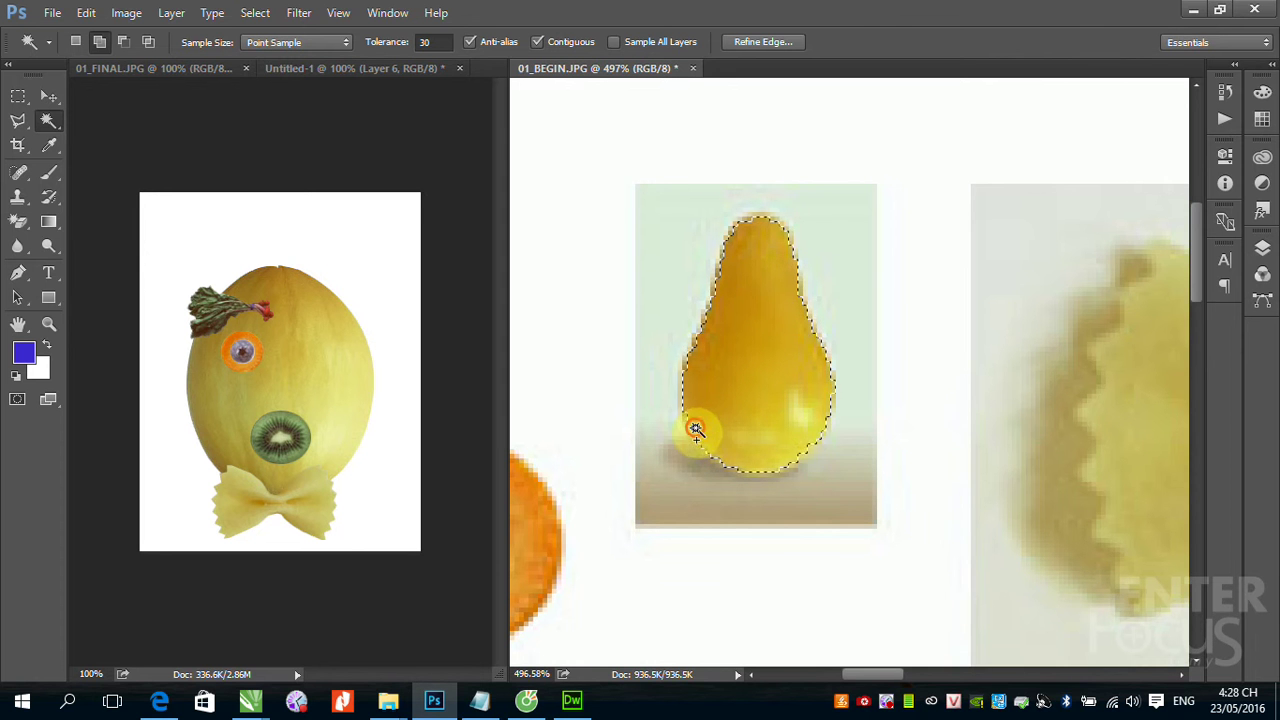
left_click(825, 400)
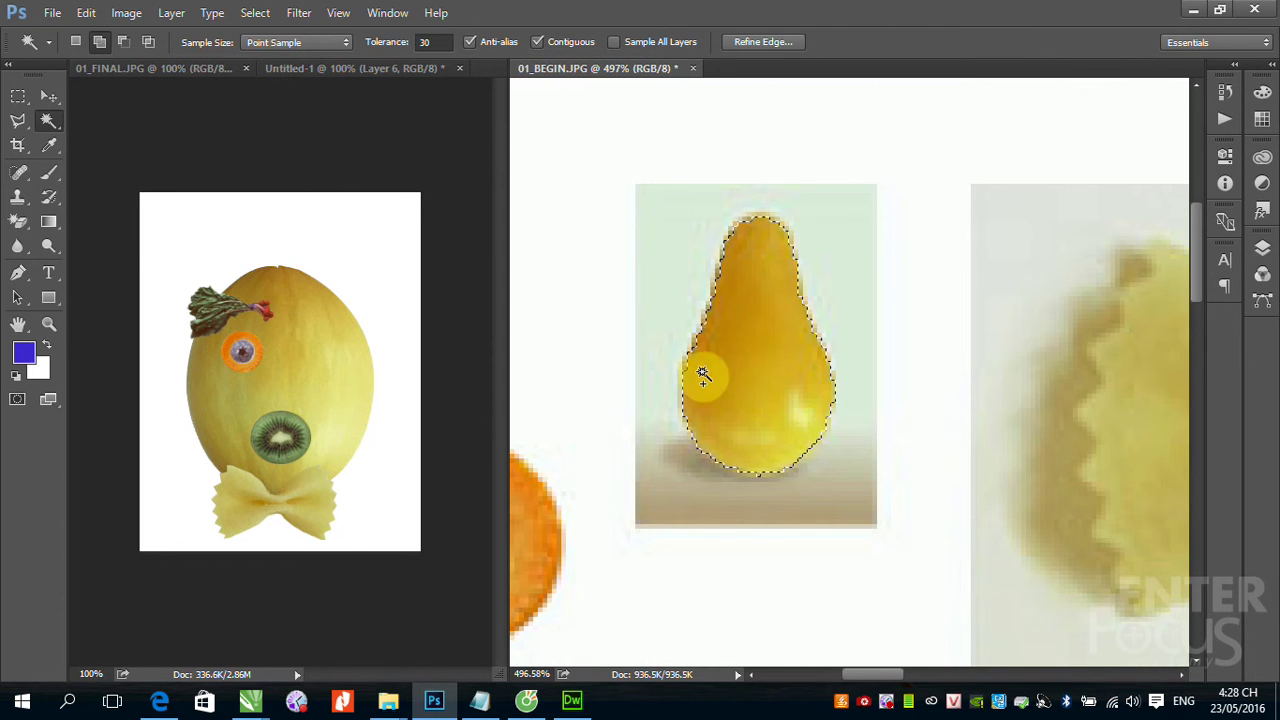
left_click(49, 96)
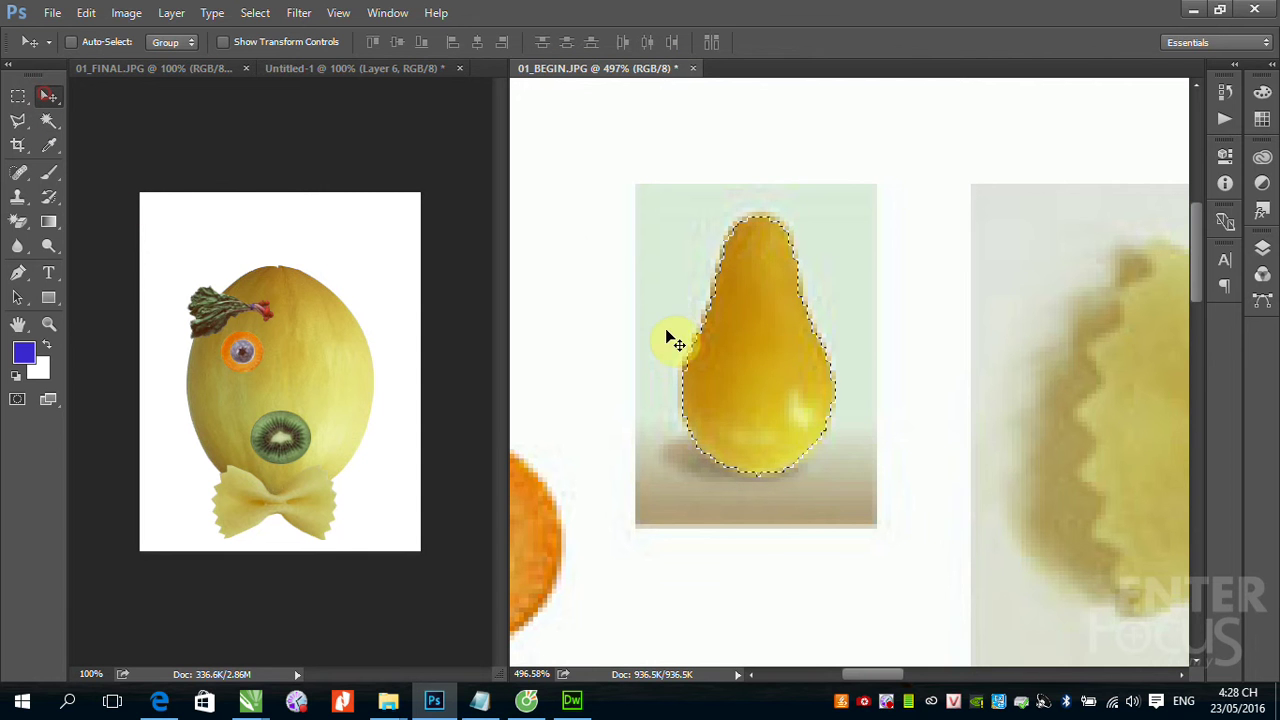
left_click_drag(752, 357, 283, 384)
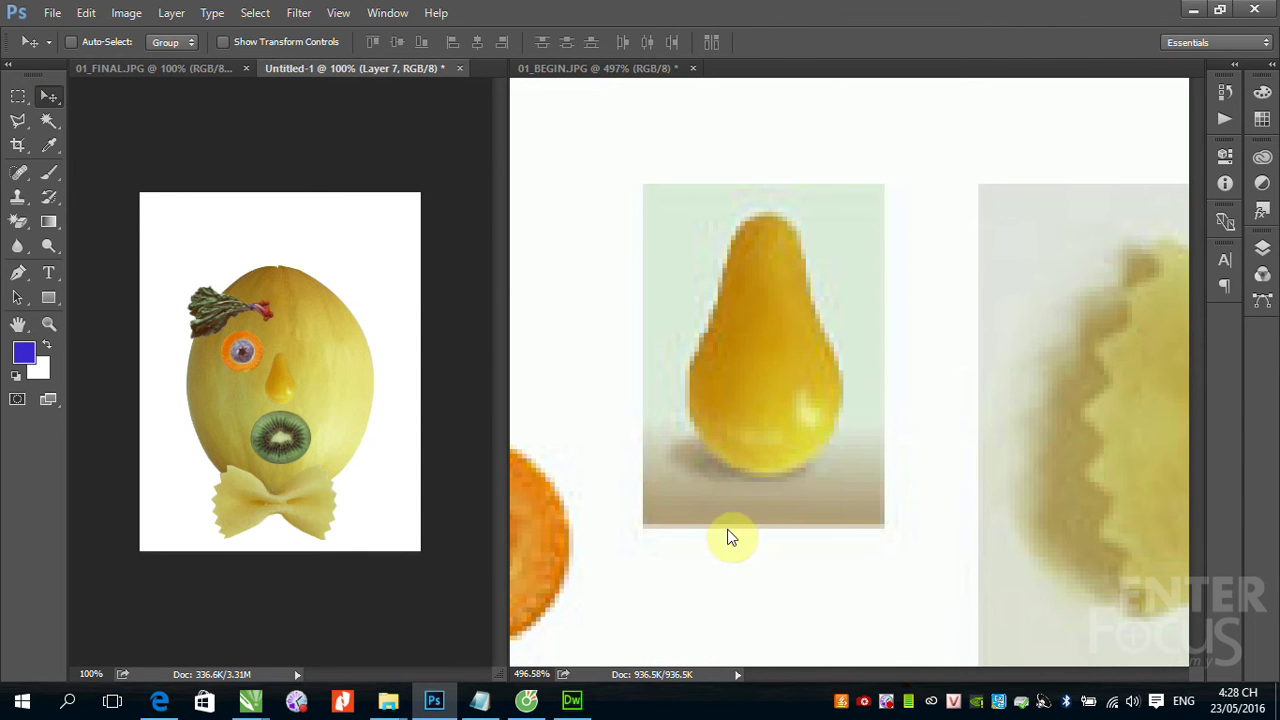
Trace the grapefruit with the Magnetic Lasso and drag it onto the melon's left side.
left_click(697, 511)
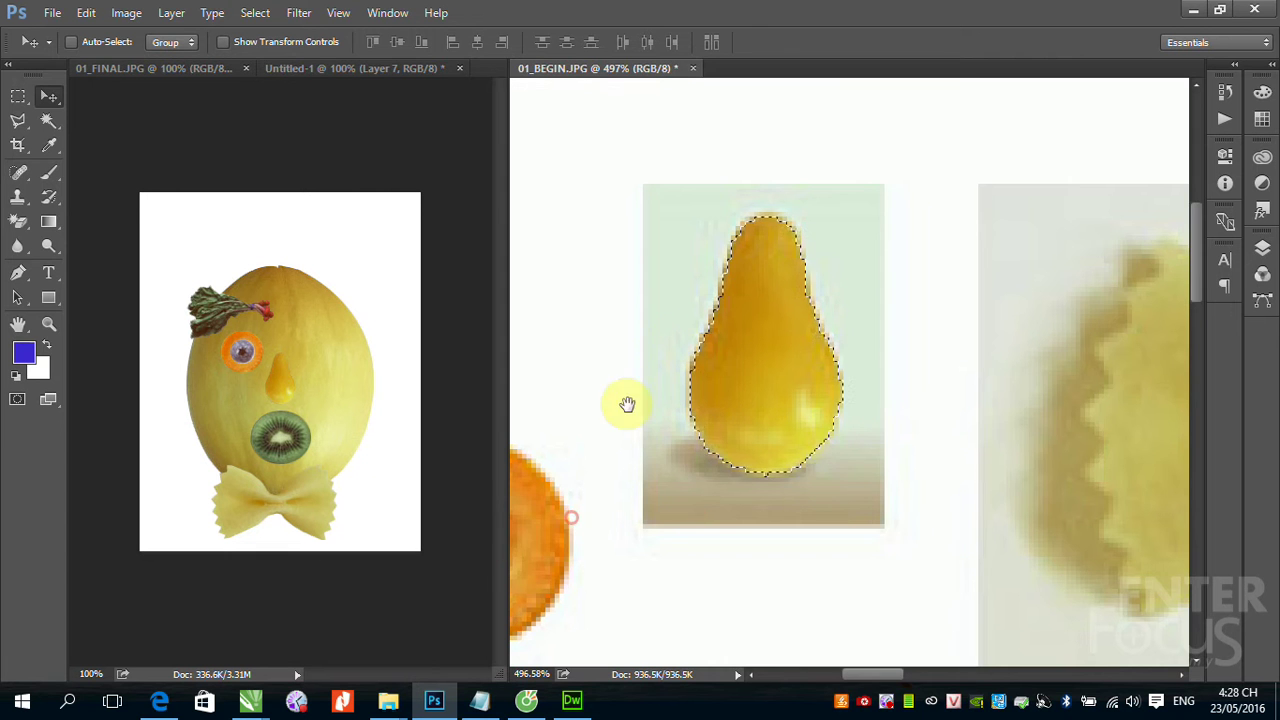
left_click_drag(623, 403, 686, 326)
scroll(775, 377, "down", 3)
scroll(700, 400, "down", 2)
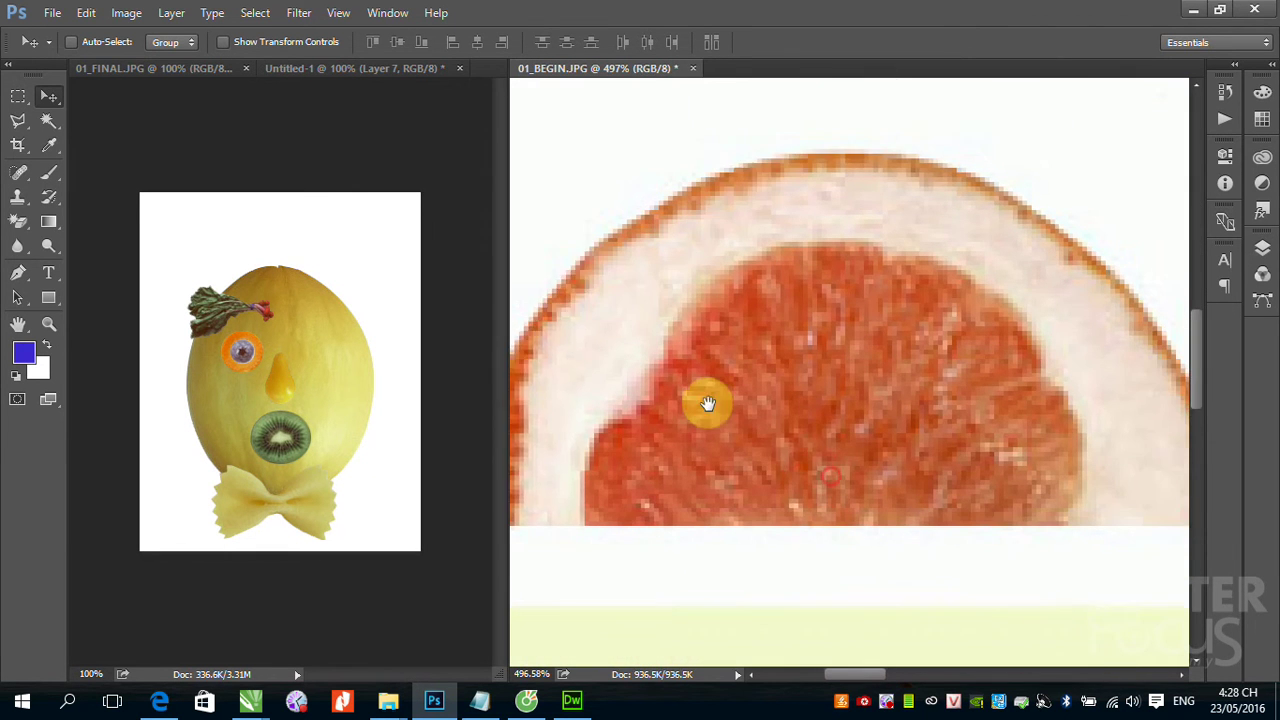
scroll(766, 366, "down", 1)
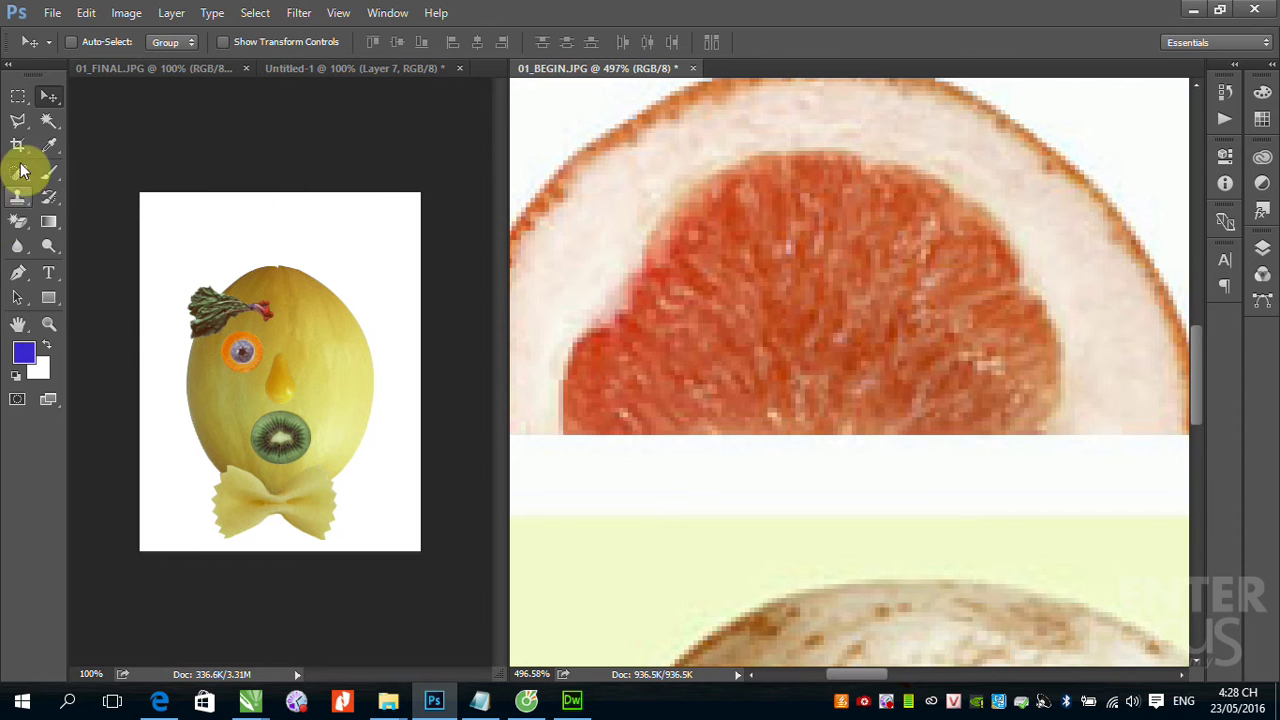
left_click_drag(18, 123, 83, 150)
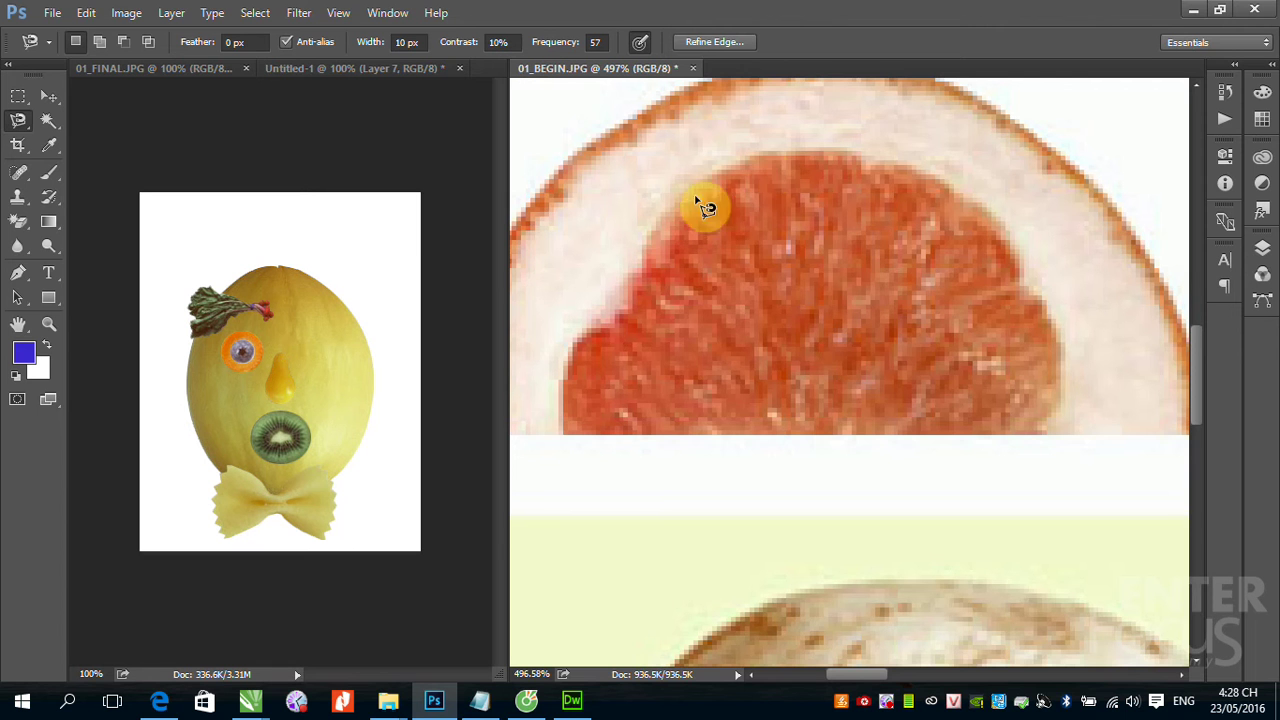
left_click(564, 433)
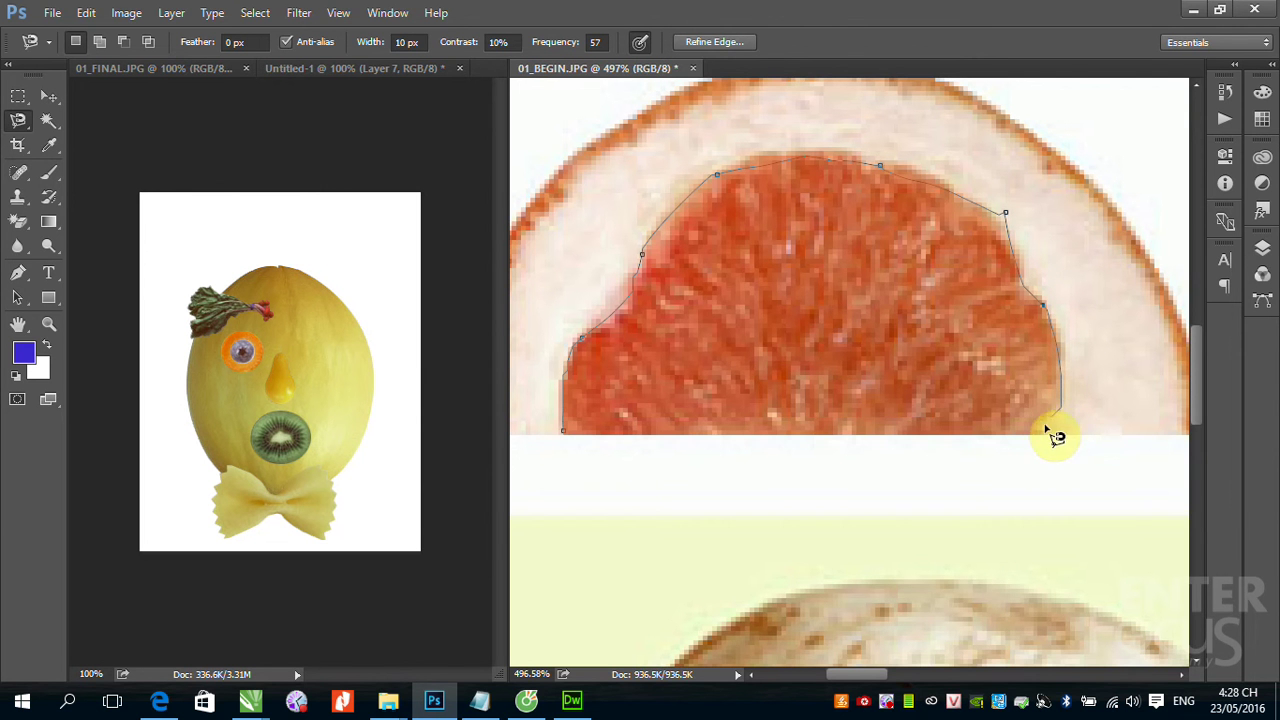
left_click(565, 436)
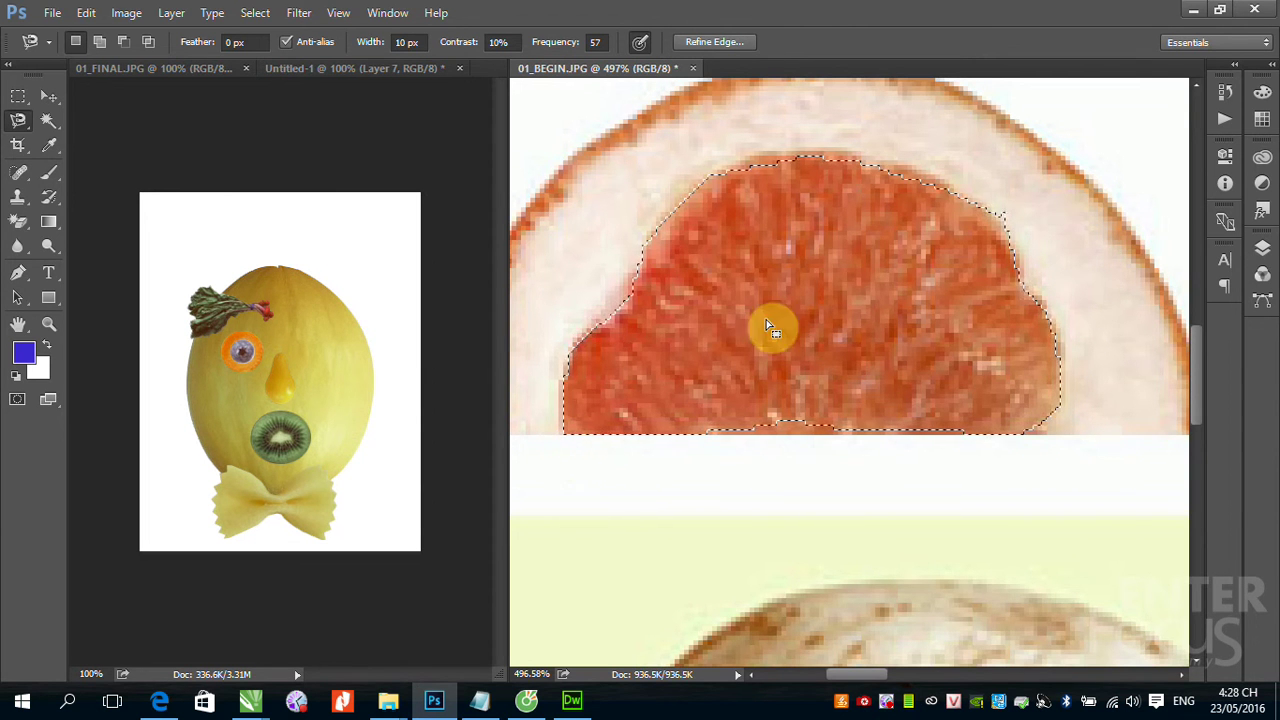
left_click(48, 98)
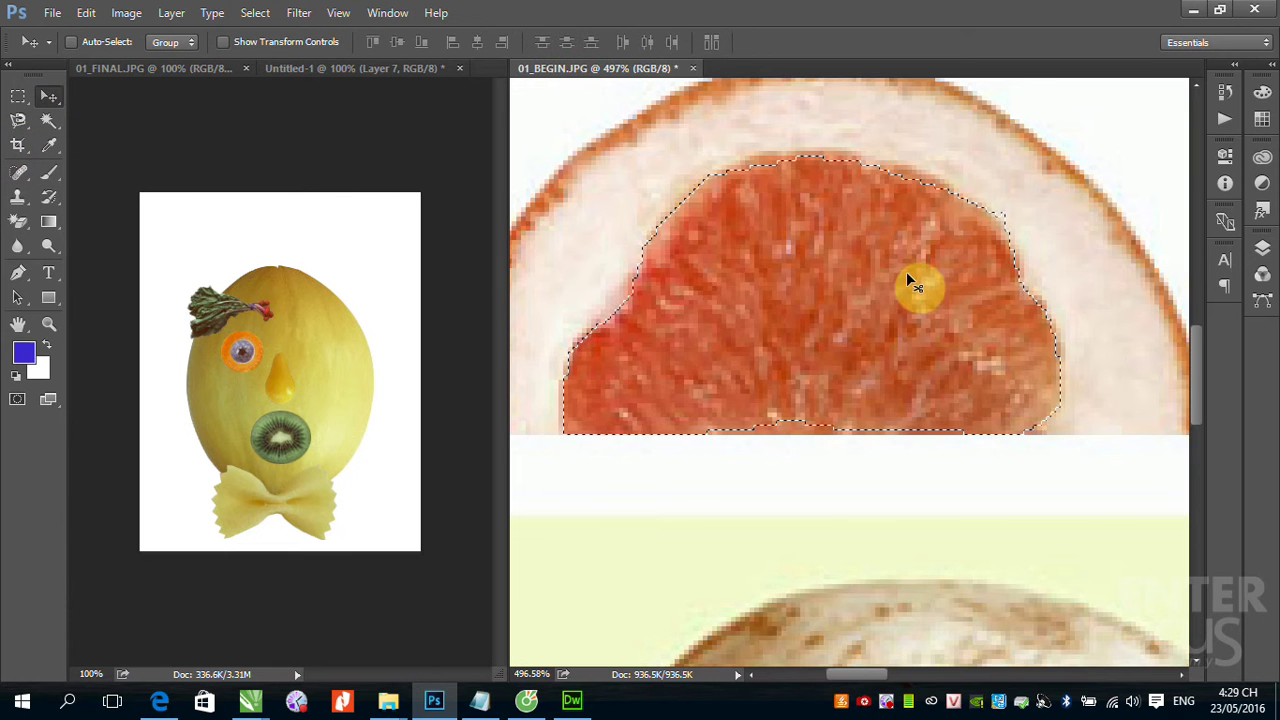
mouse_move(840, 345)
left_mouse_down()
mouse_move(220, 415)
mouse_move(214, 442)
mouse_move(227, 398)
left_mouse_up()
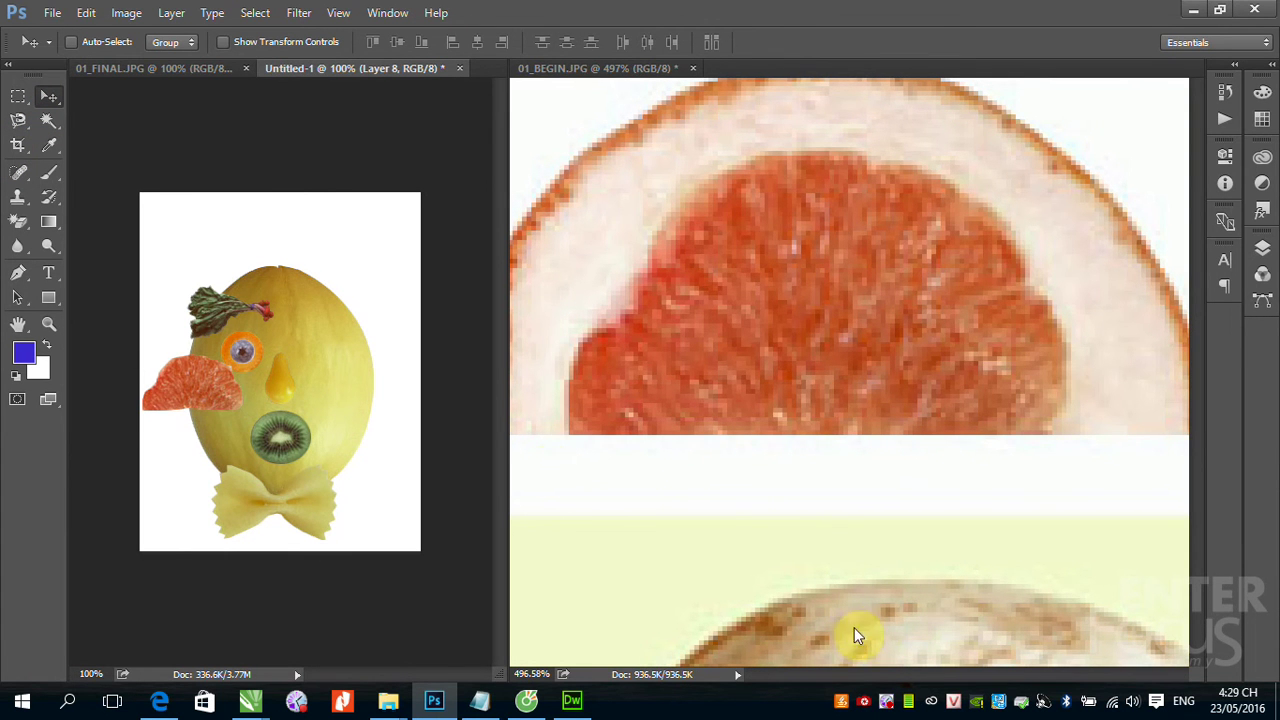
Return to the source image and frame the mushroom photo.
left_click(720, 277)
scroll(814, 317, "down", 10)
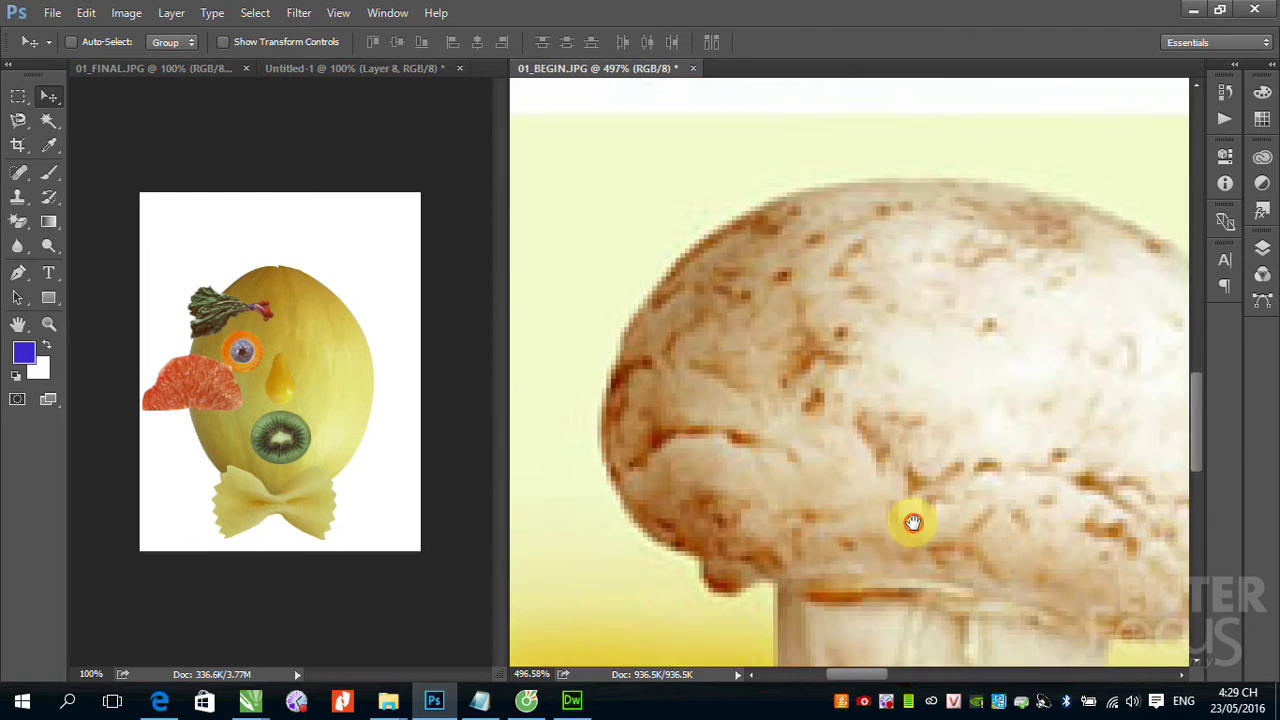
scroll(809, 376, "down", 1)
scroll(811, 389, "down", 1)
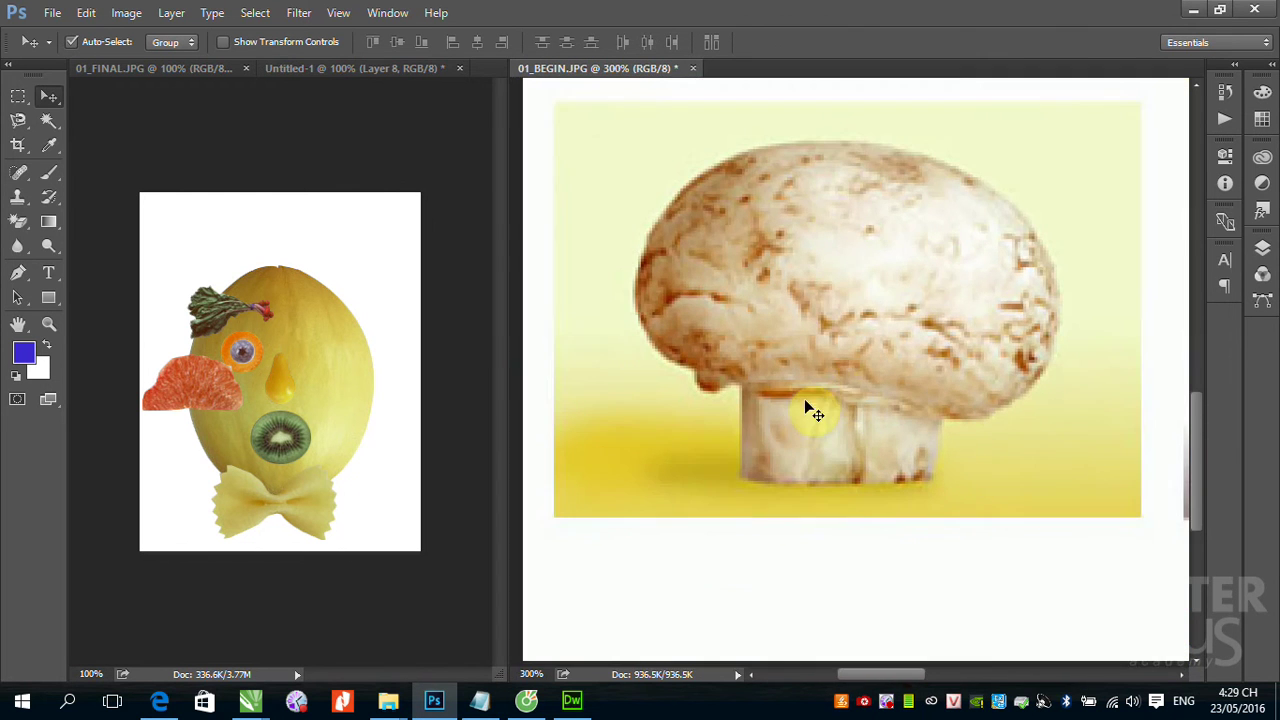
left_click_drag(839, 346, 830, 405)
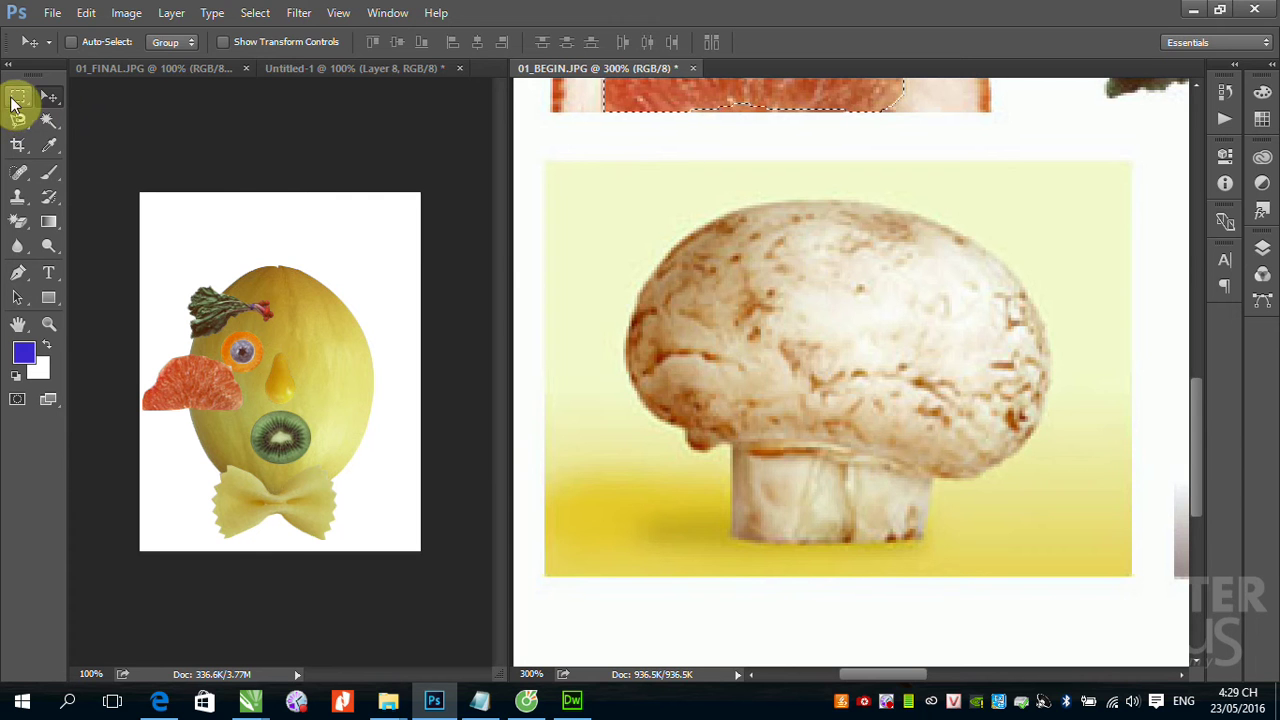
Marquee the whole mushroom photo, then try a Magic Wand background removal and undo it.
left_click(16, 100)
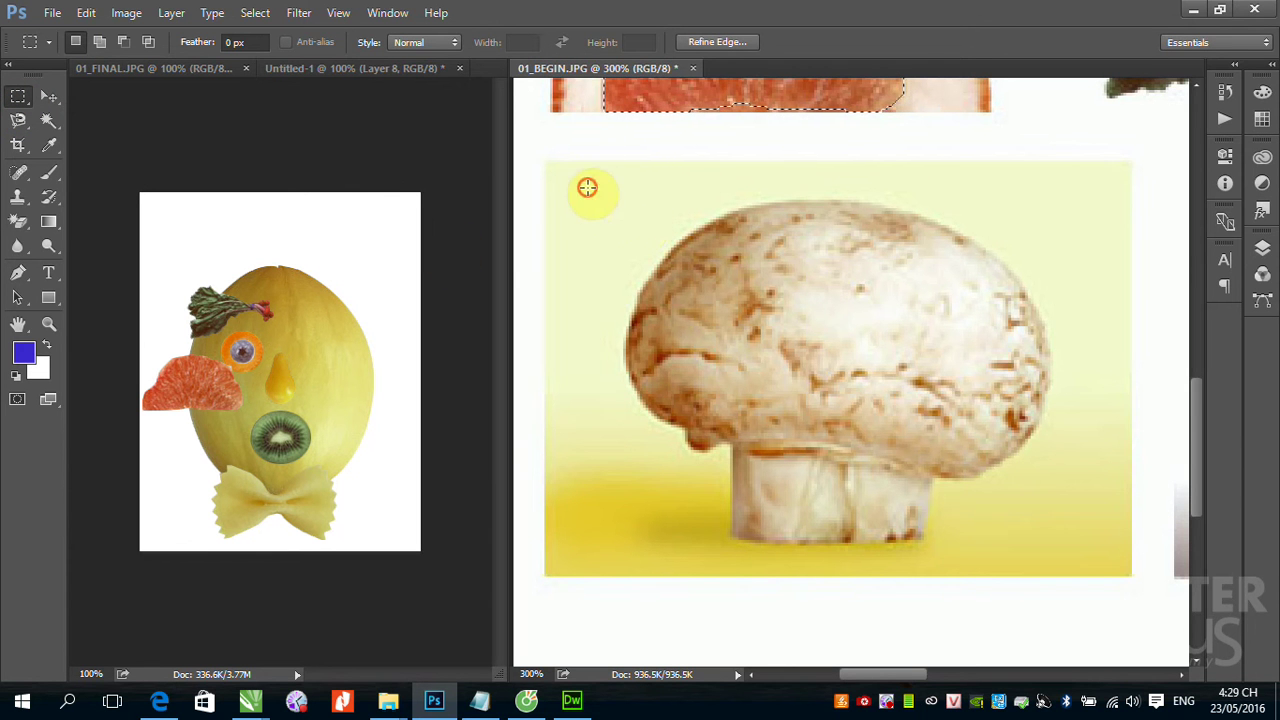
left_click_drag(587, 187, 1080, 558)
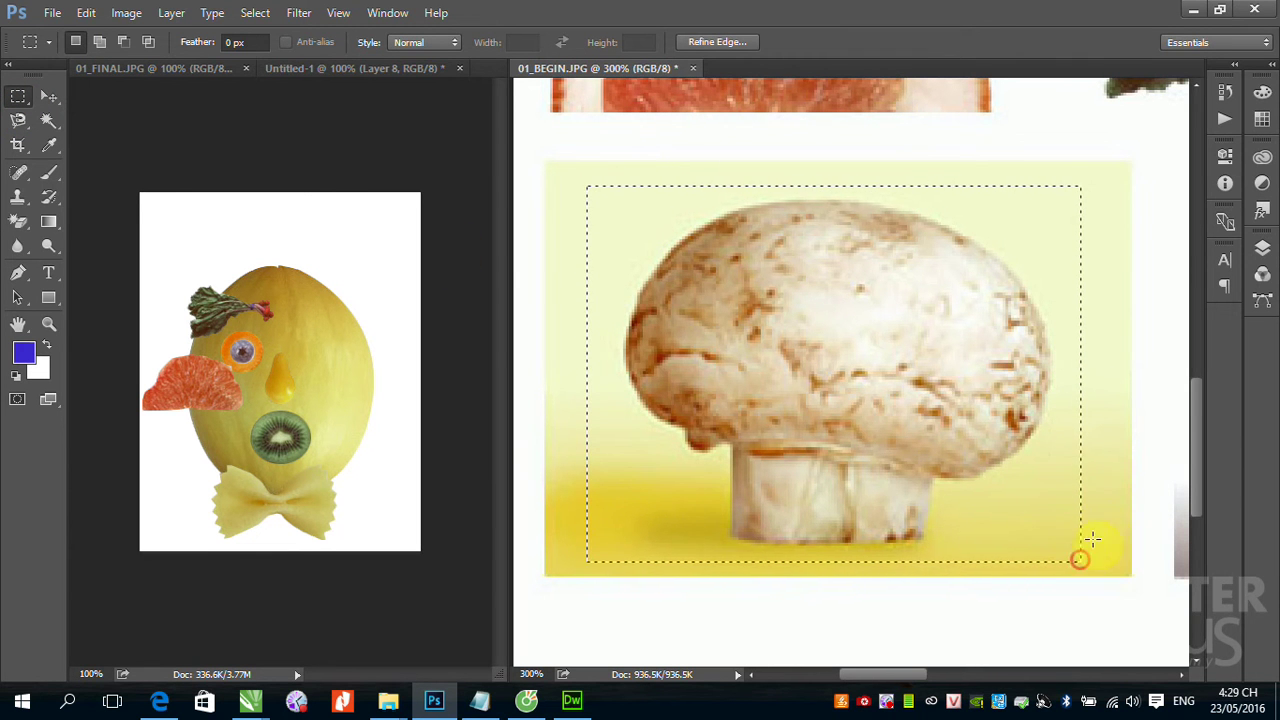
left_click(47, 120)
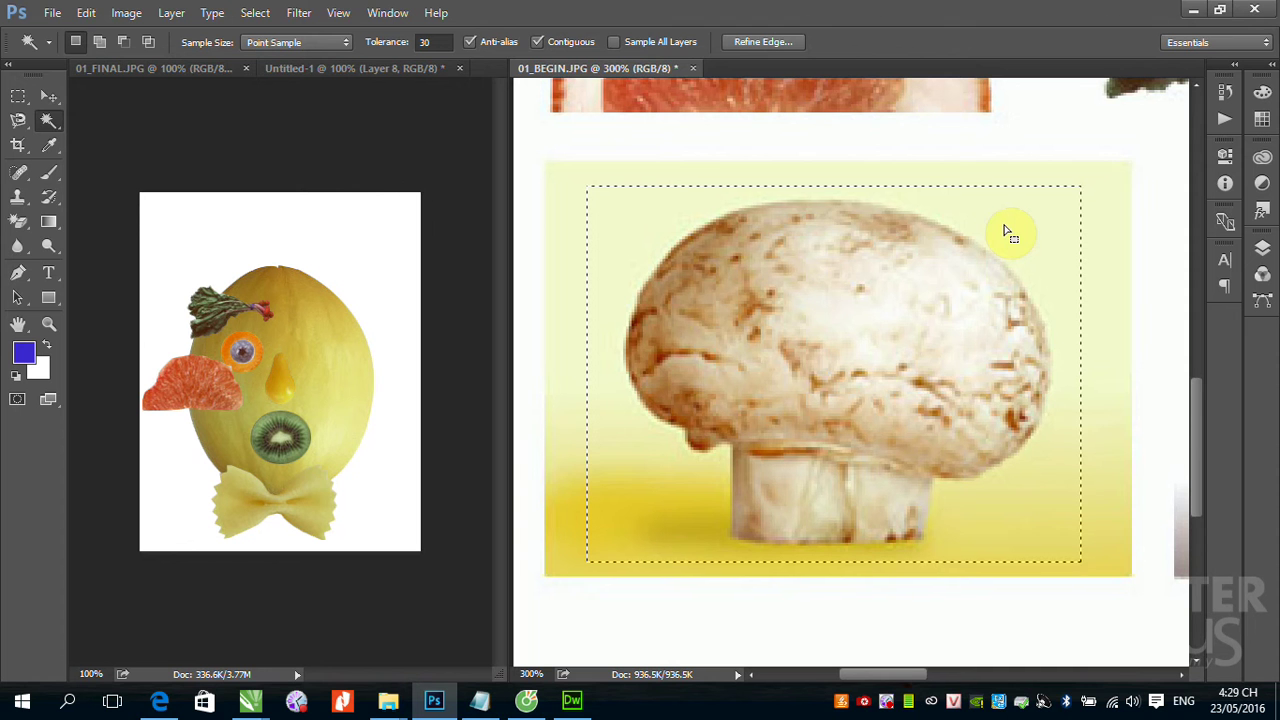
left_click(1020, 227, "alt")
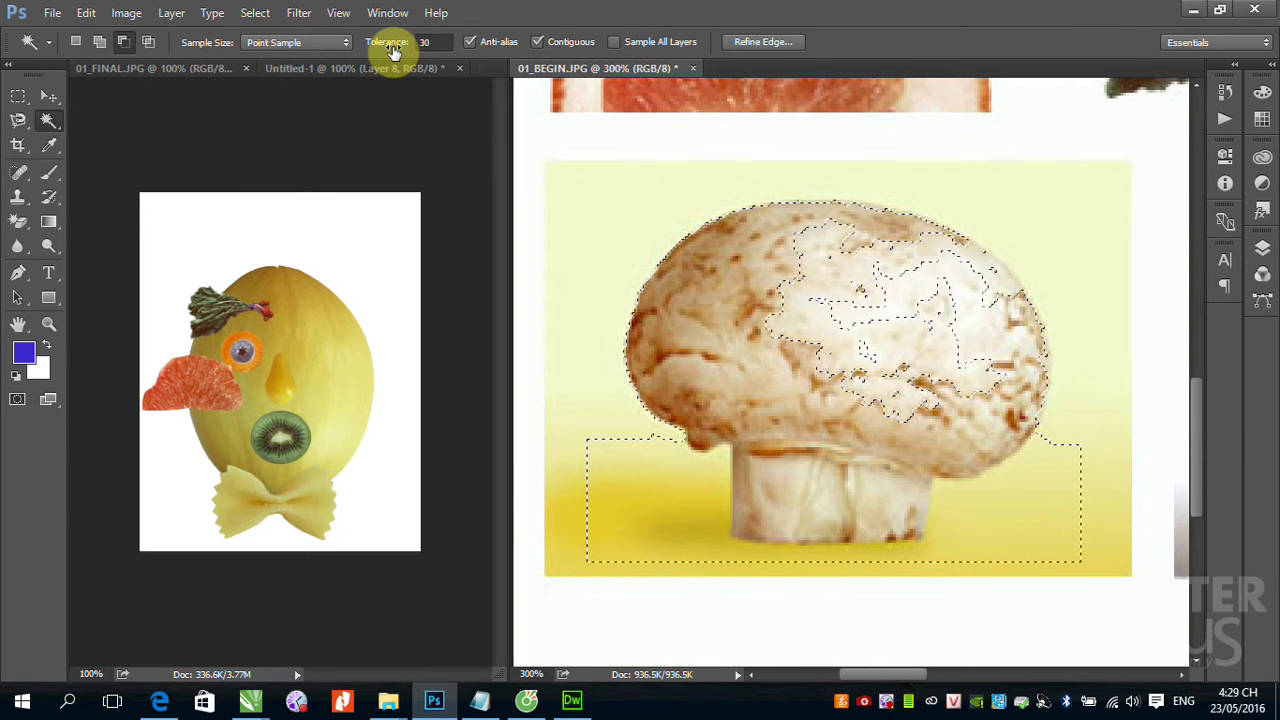
key("ctrl+alt+z")
At tolerance 20, subtract each yellow background area until only the mushroom stays selected.
left_click(433, 44)
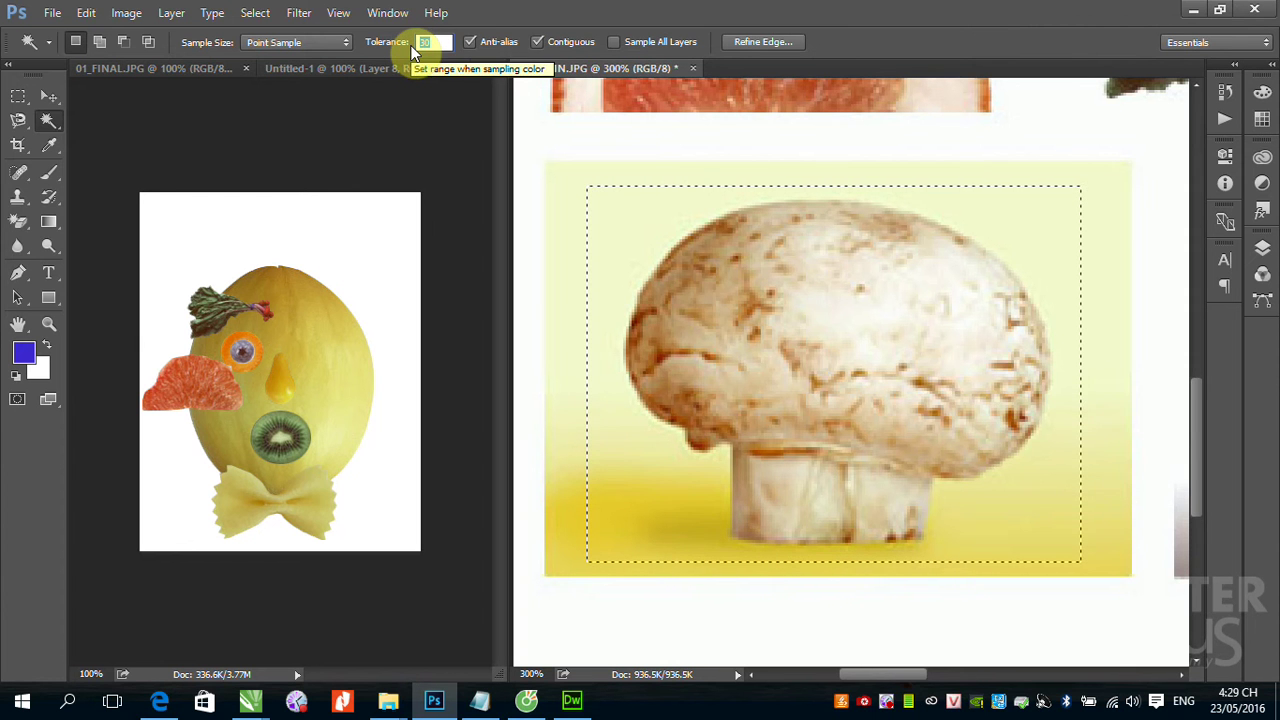
type("2")
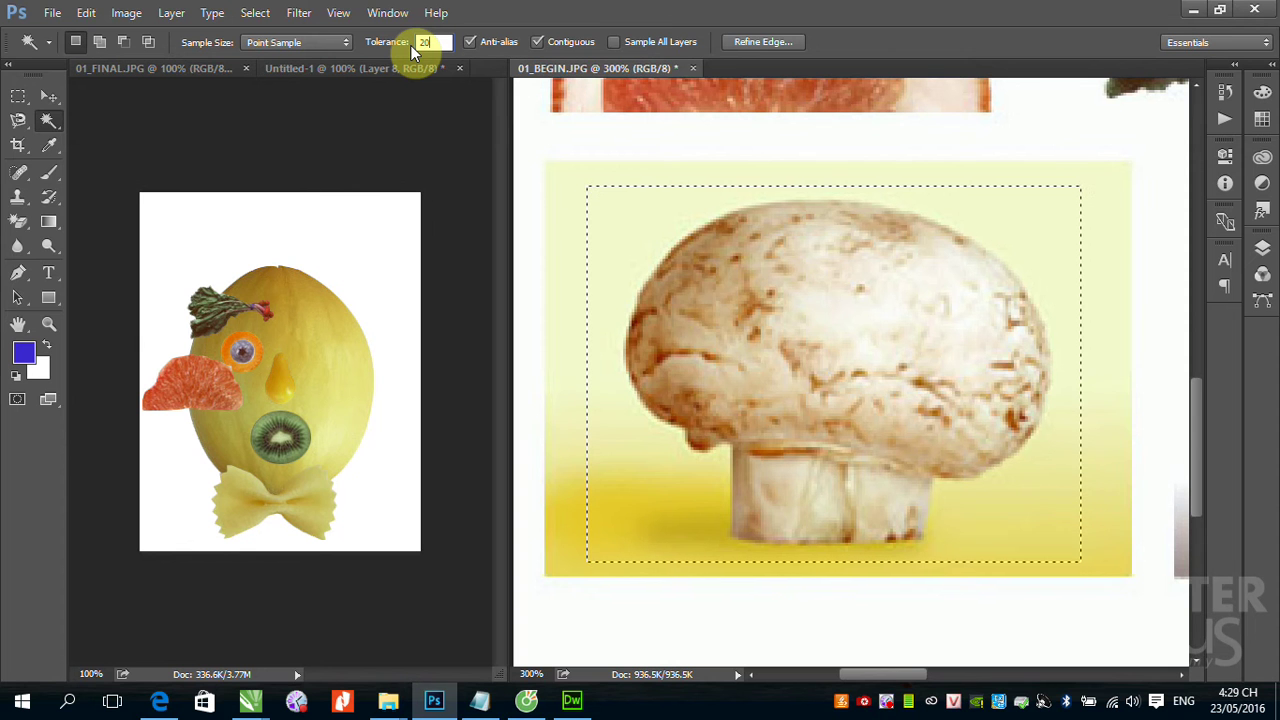
key("Return")
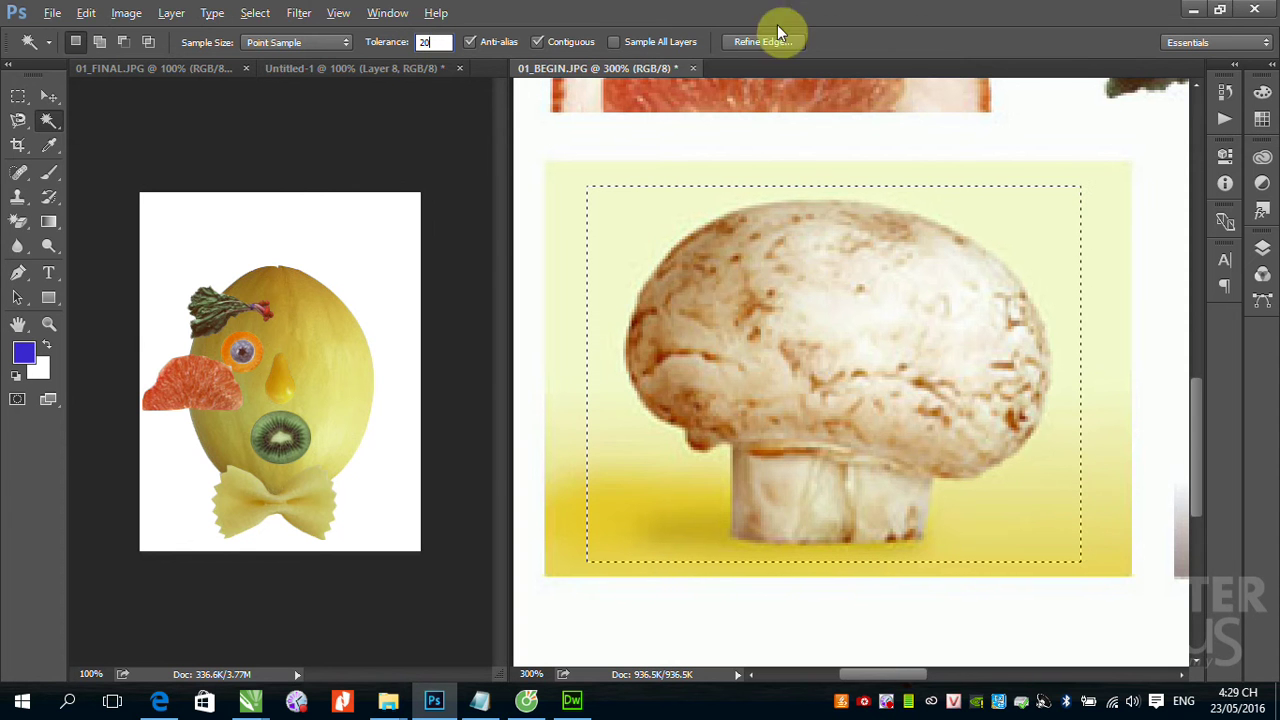
left_click(1026, 224, "alt")
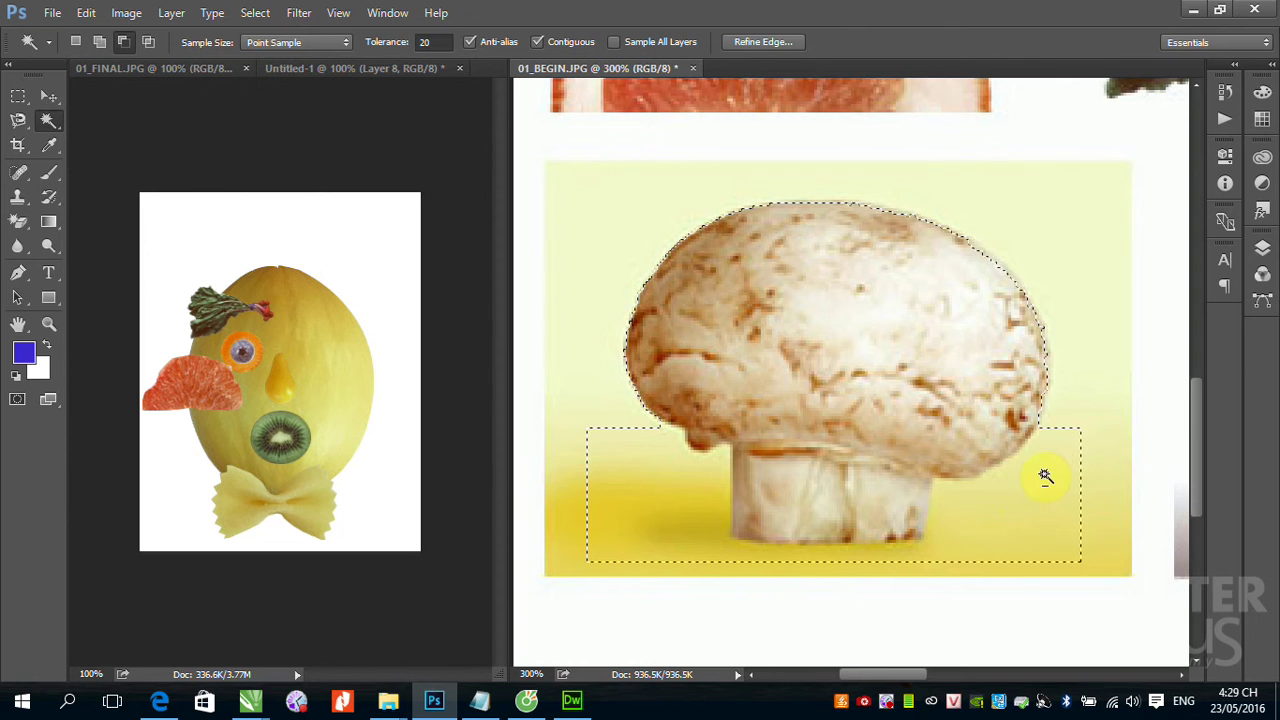
left_click(957, 553)
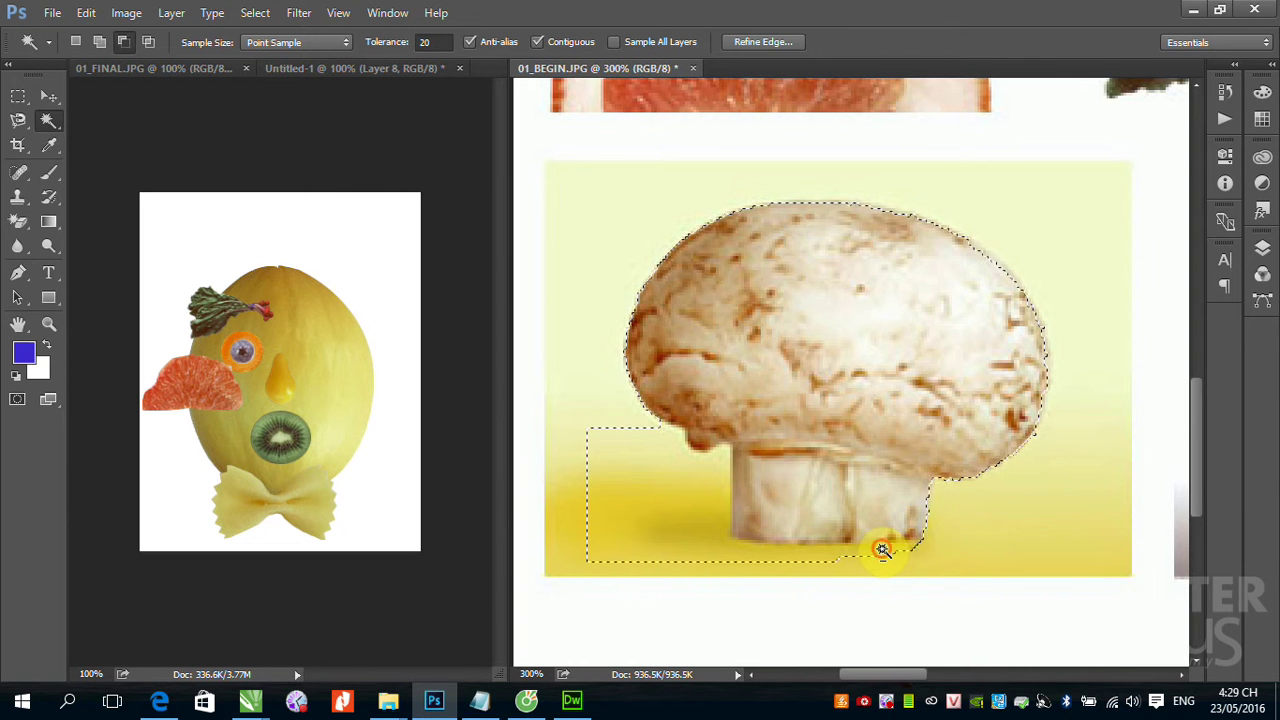
left_click(720, 526)
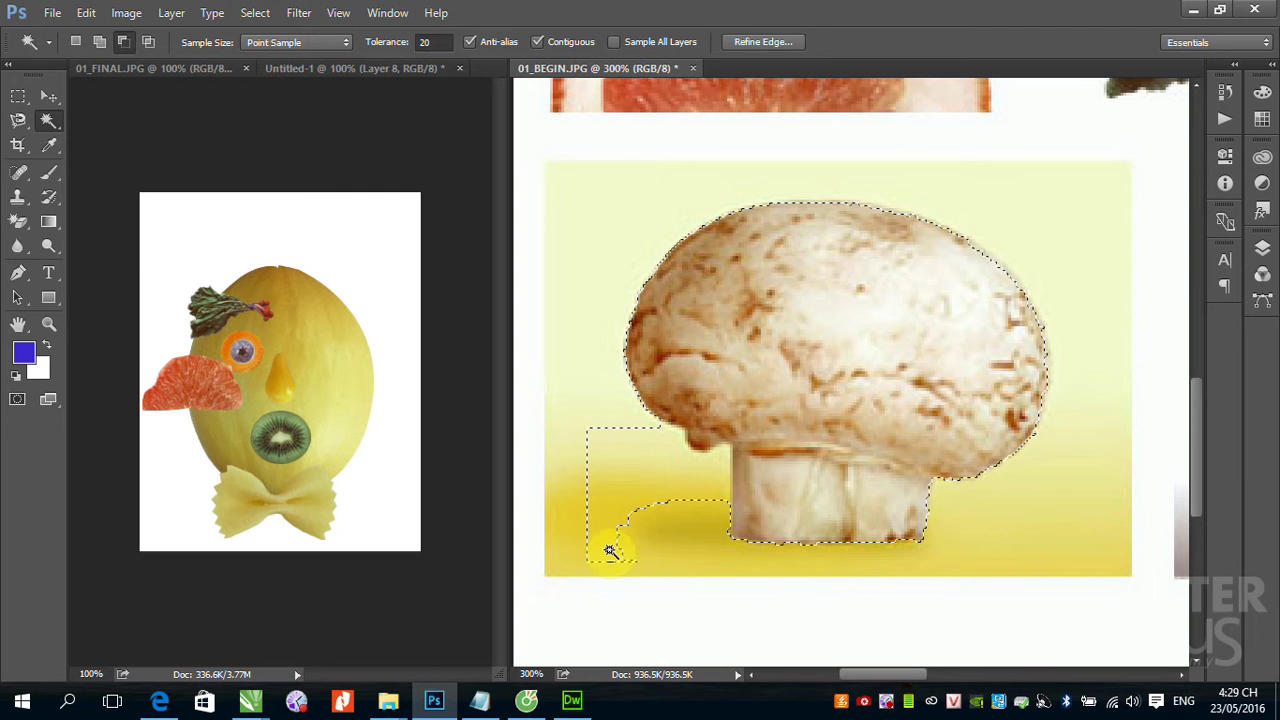
left_click(642, 500)
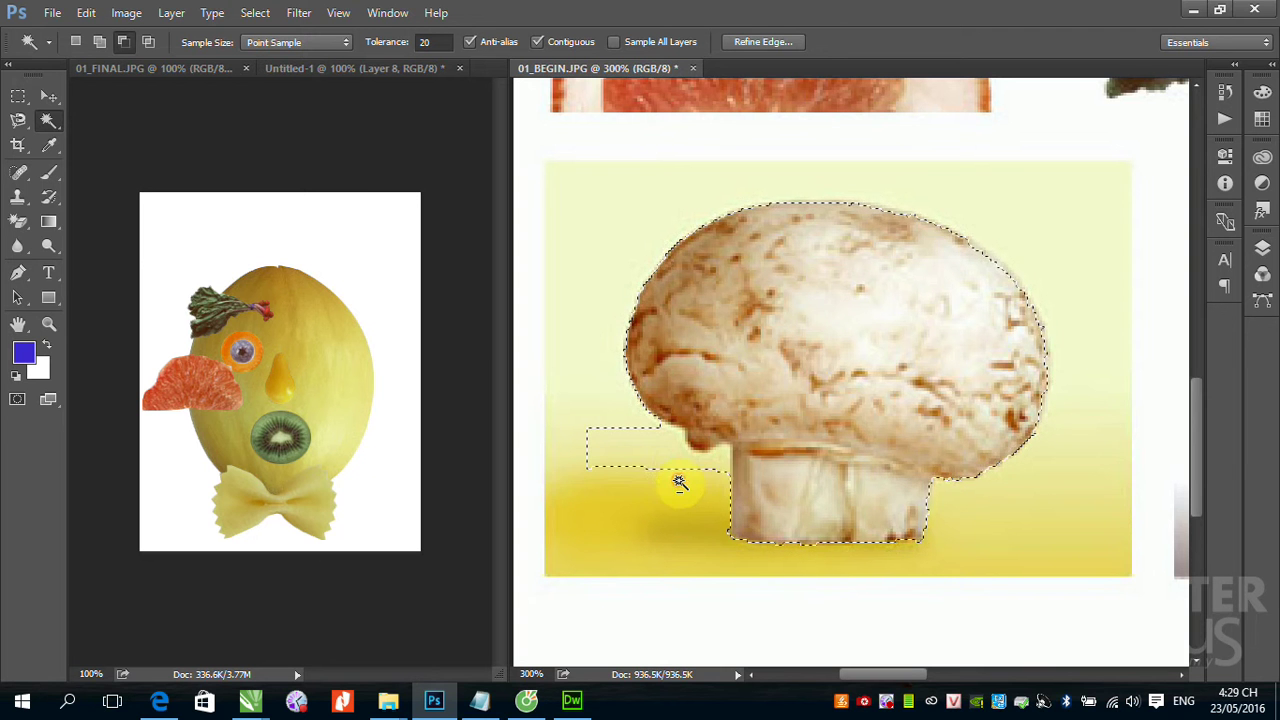
left_click(658, 437)
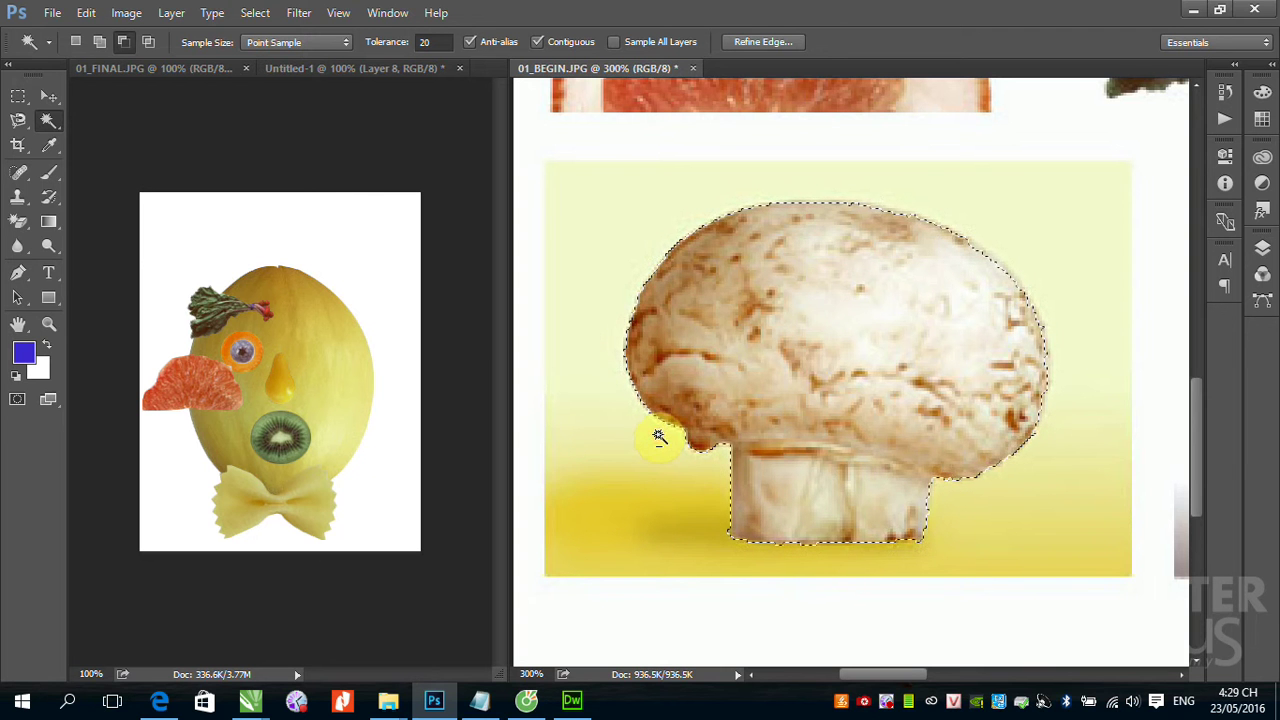
left_click(18, 95)
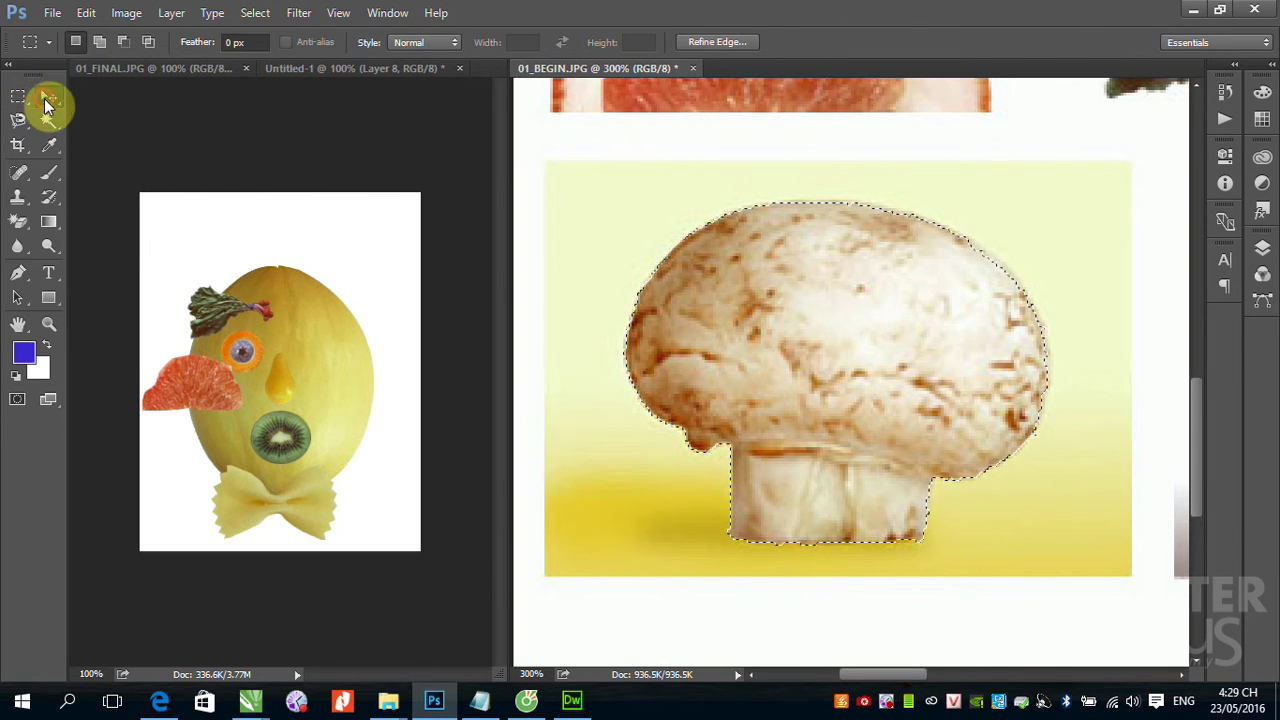
left_click(48, 96)
Drag the mushroom into the collage and nudge the bow-tie pasta (Layer 6) slightly.
left_click_drag(748, 306, 283, 255)
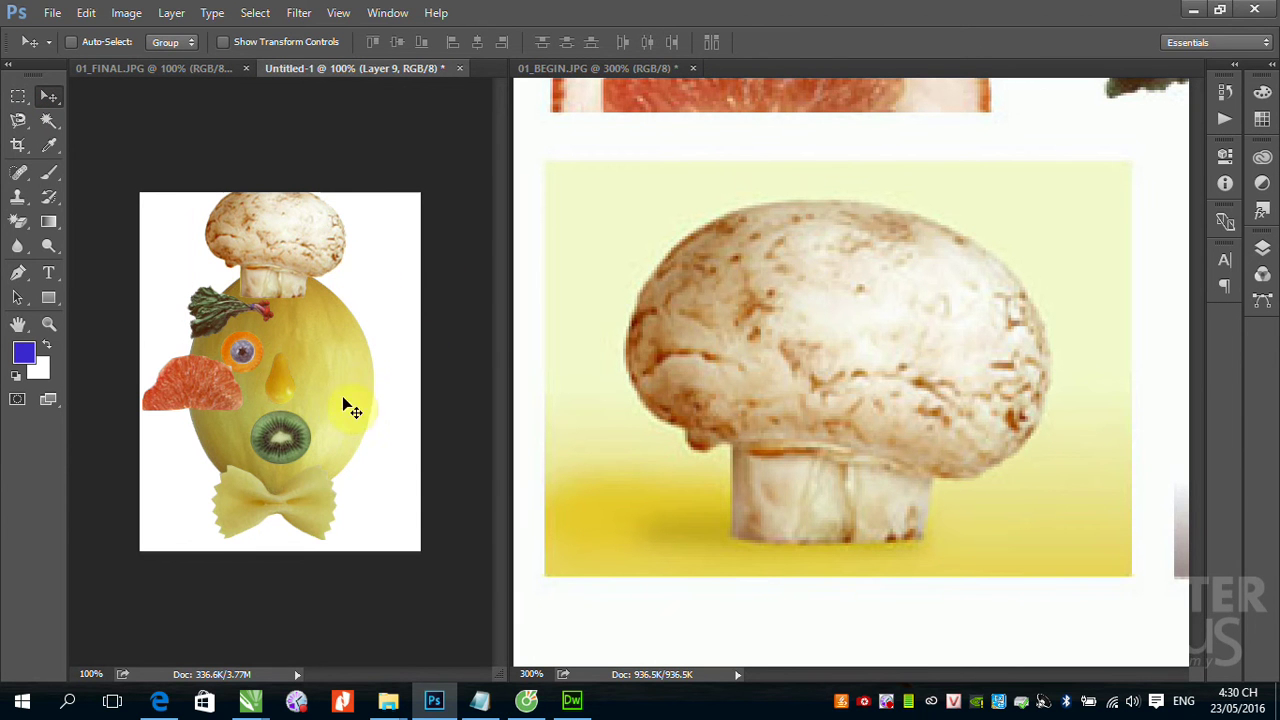
right_click(313, 513)
left_click(340, 524)
left_click_drag(334, 532, 331, 528)
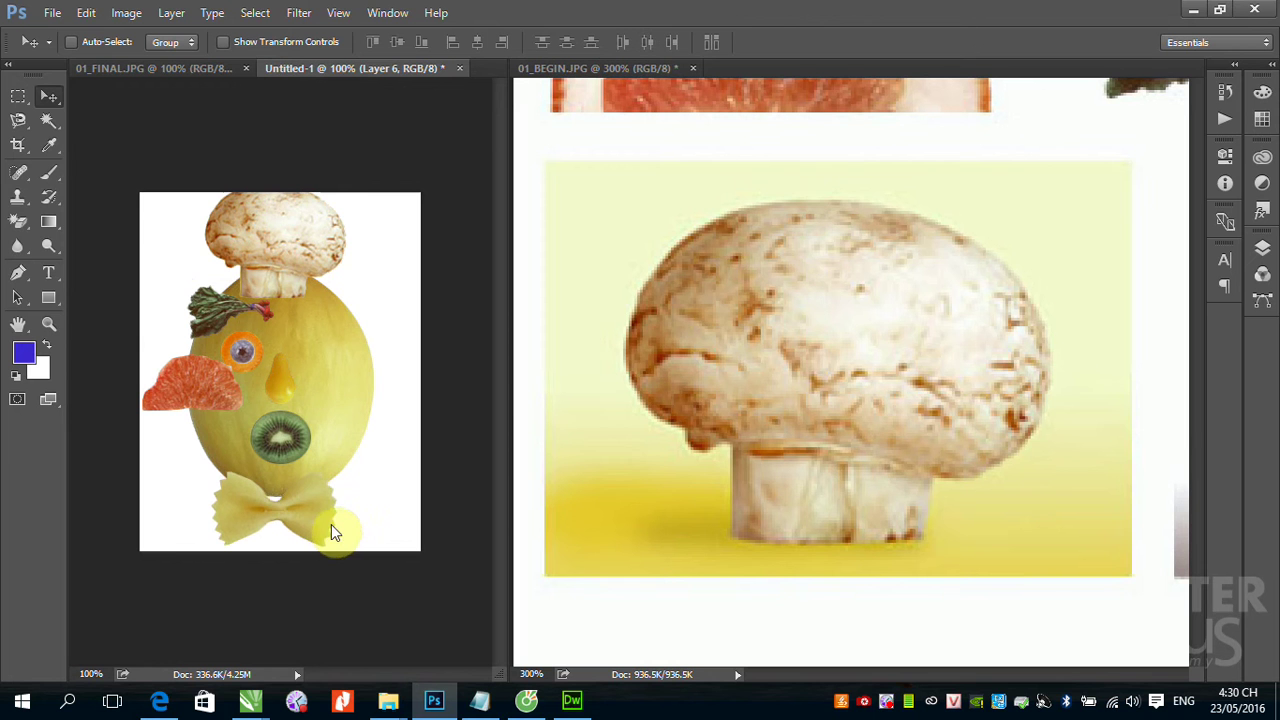
Pick Layer 9 and nudge the mushroom hat 7 px right, 9 px down onto the crown.
right_click(336, 445)
left_click(362, 455)
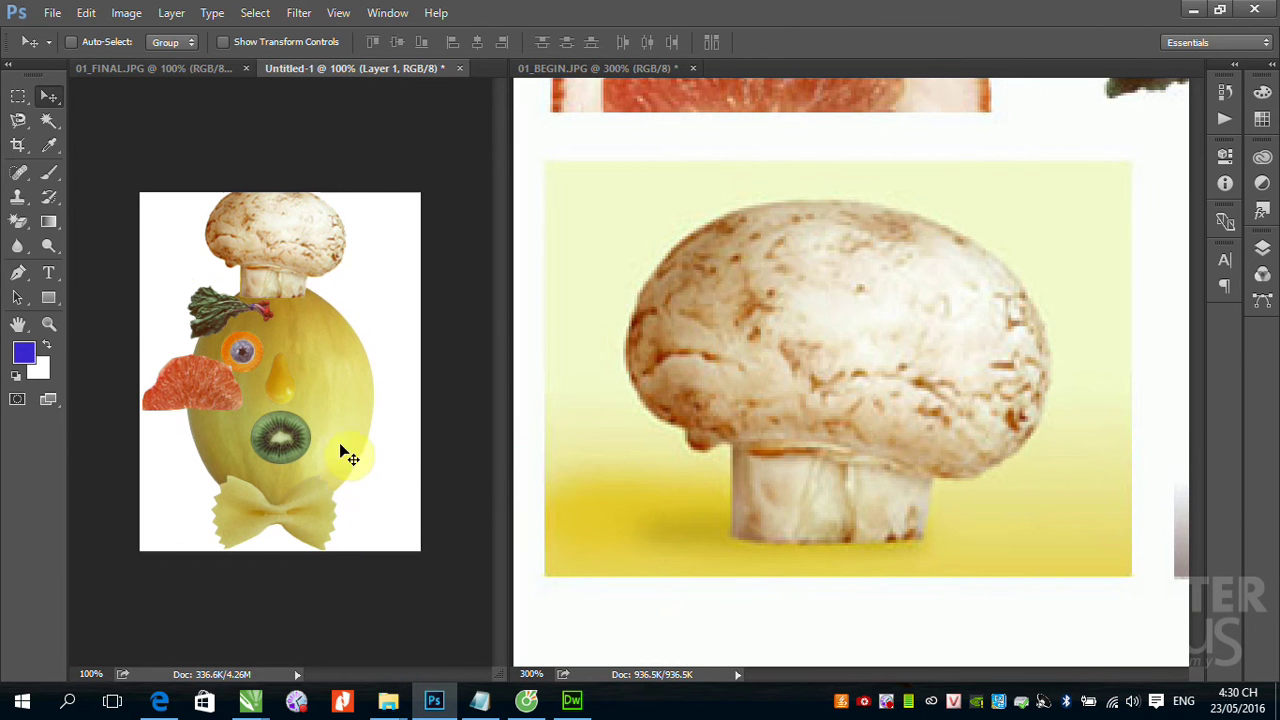
right_click(300, 255)
left_click(340, 261)
left_click_drag(318, 253, 325, 262)
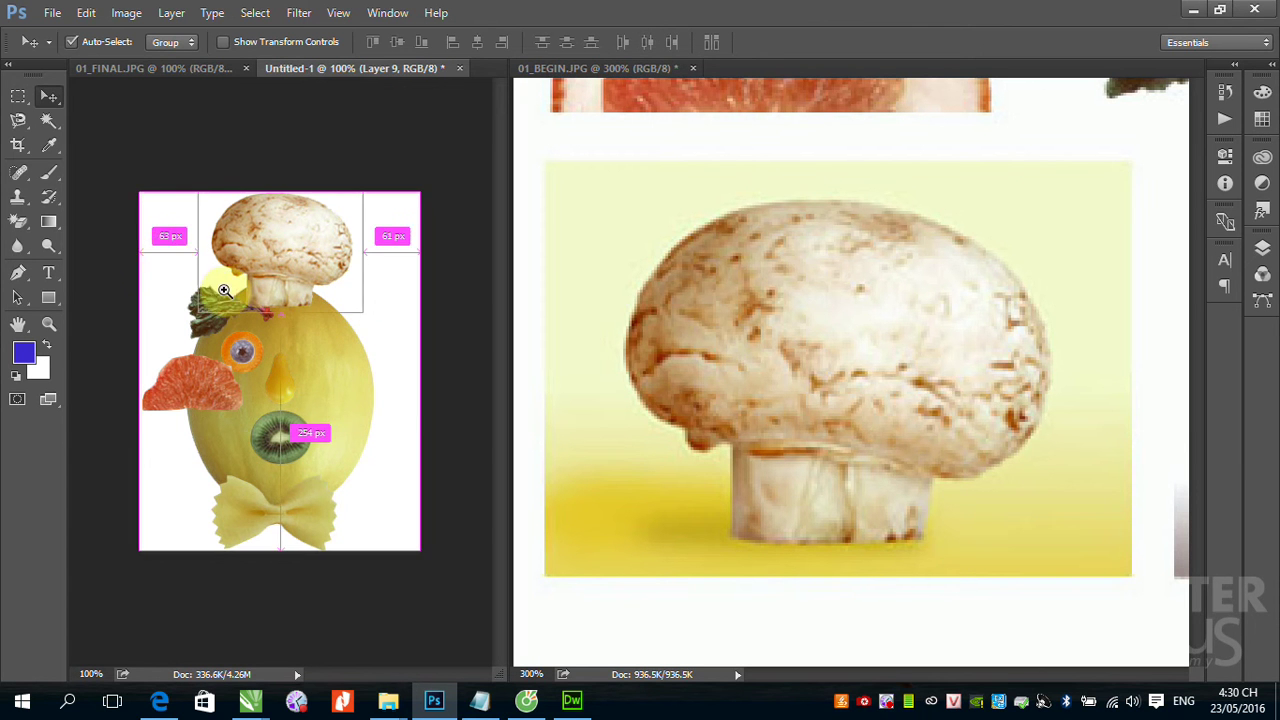
left_click_drag(143, 249, 437, 551)
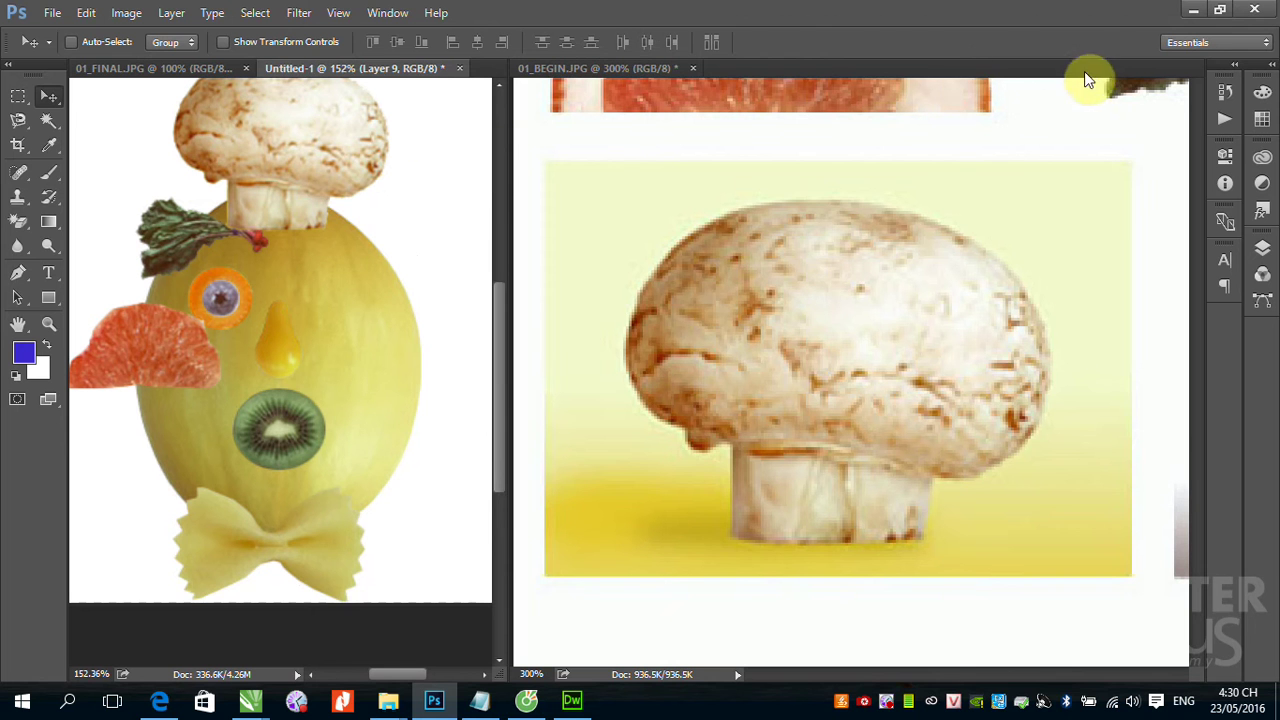
Close 01_BEGIN.JPG without saving and arrange the documents 2-up Vertical.
left_click(693, 67)
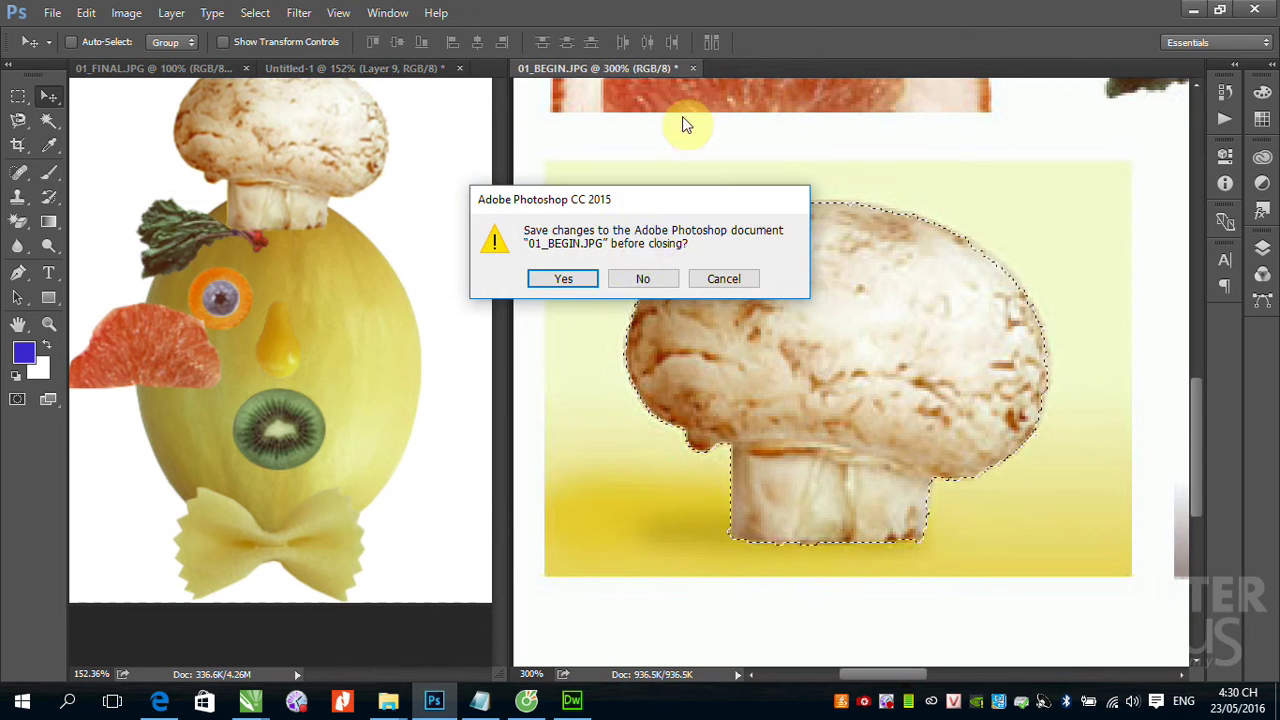
left_click(638, 280)
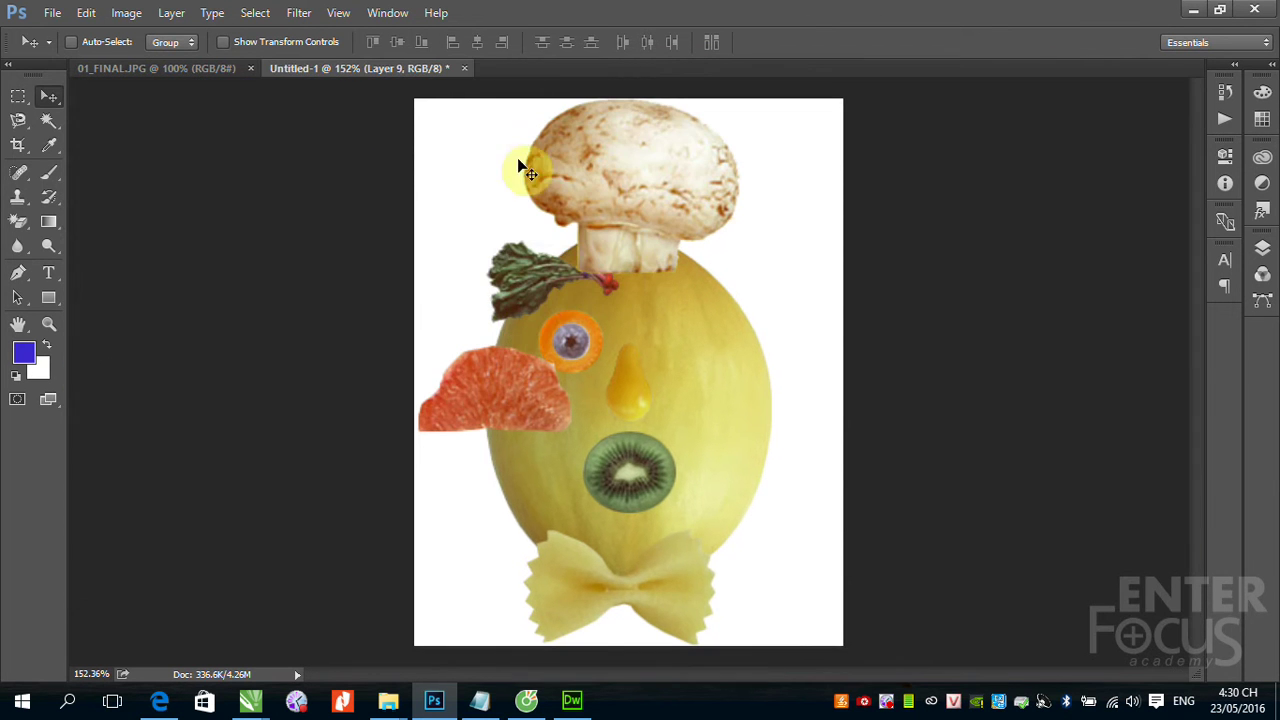
left_click(385, 13)
mouse_move(456, 33)
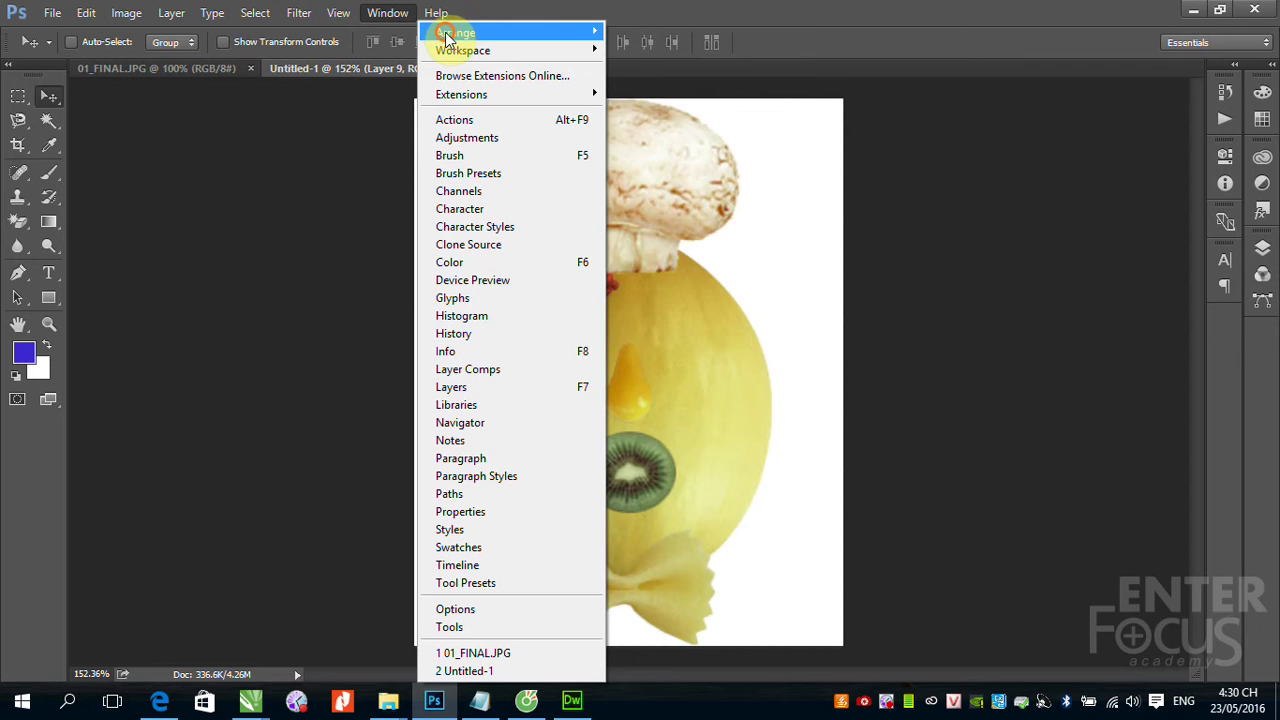
left_click(662, 85)
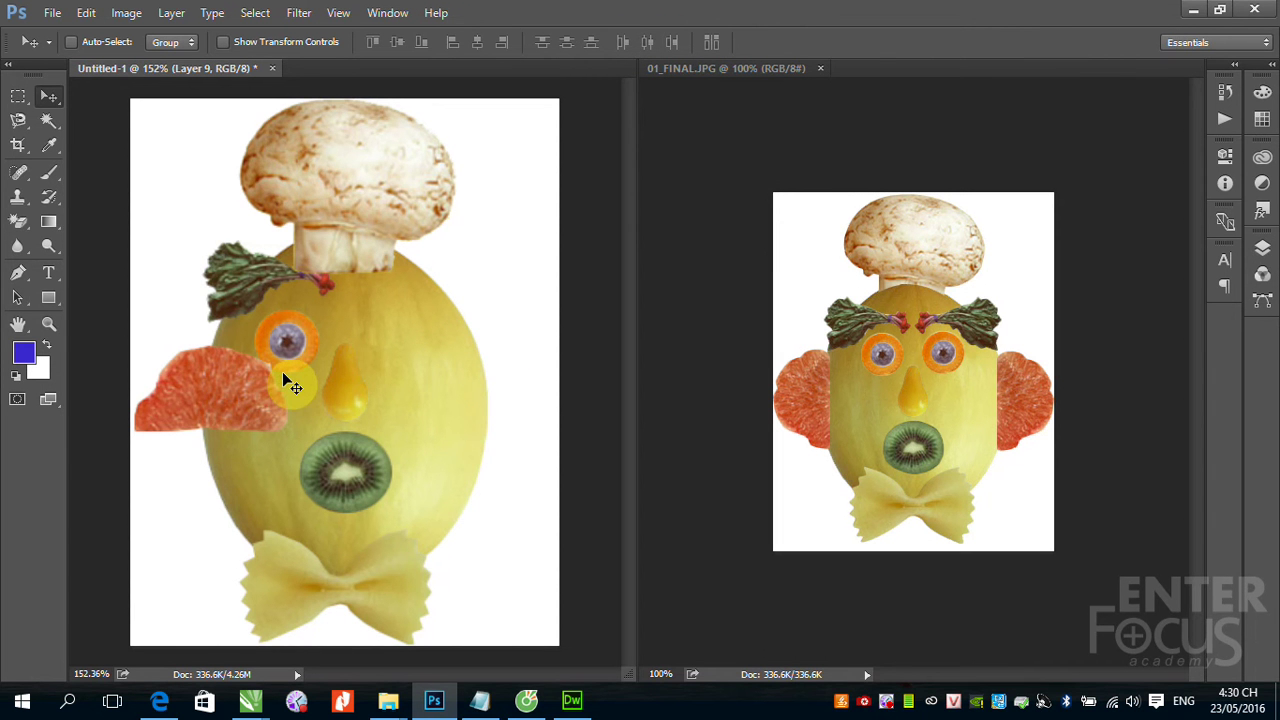
View the collage at 100% and zoom into the face.
key("ctrl+1")
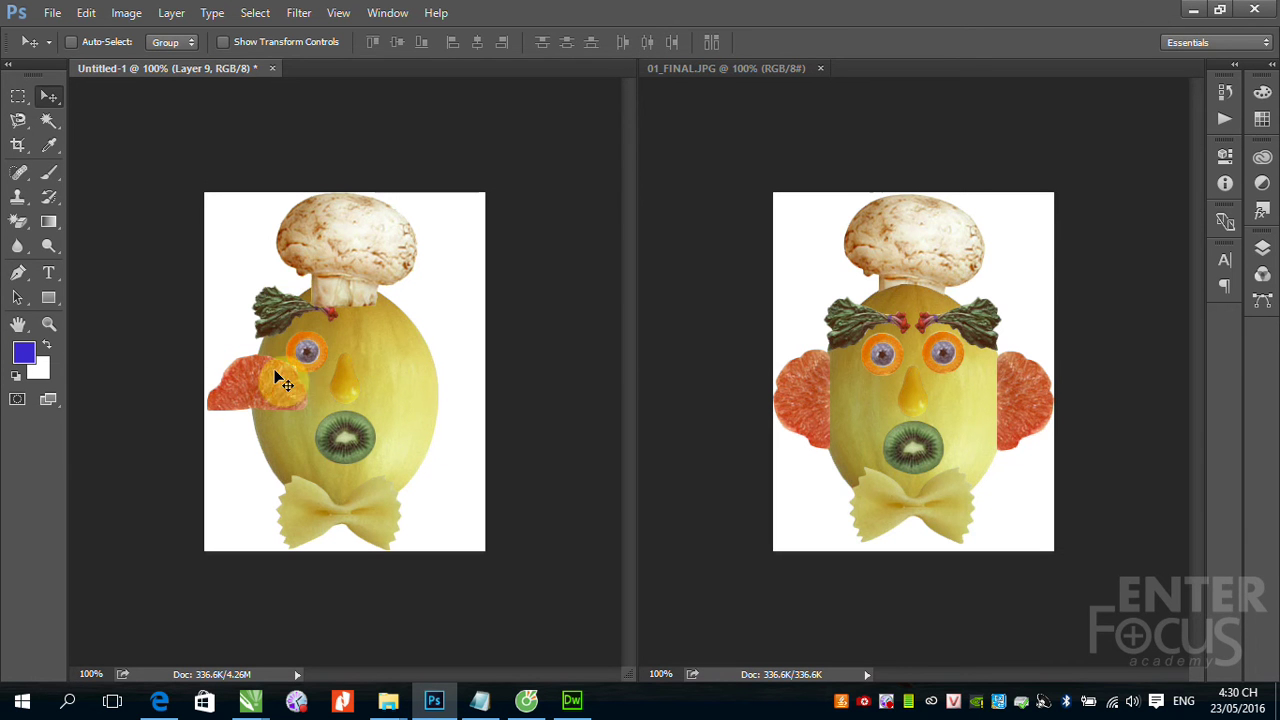
key("ctrl")
left_click_drag(191, 245, 651, 491)
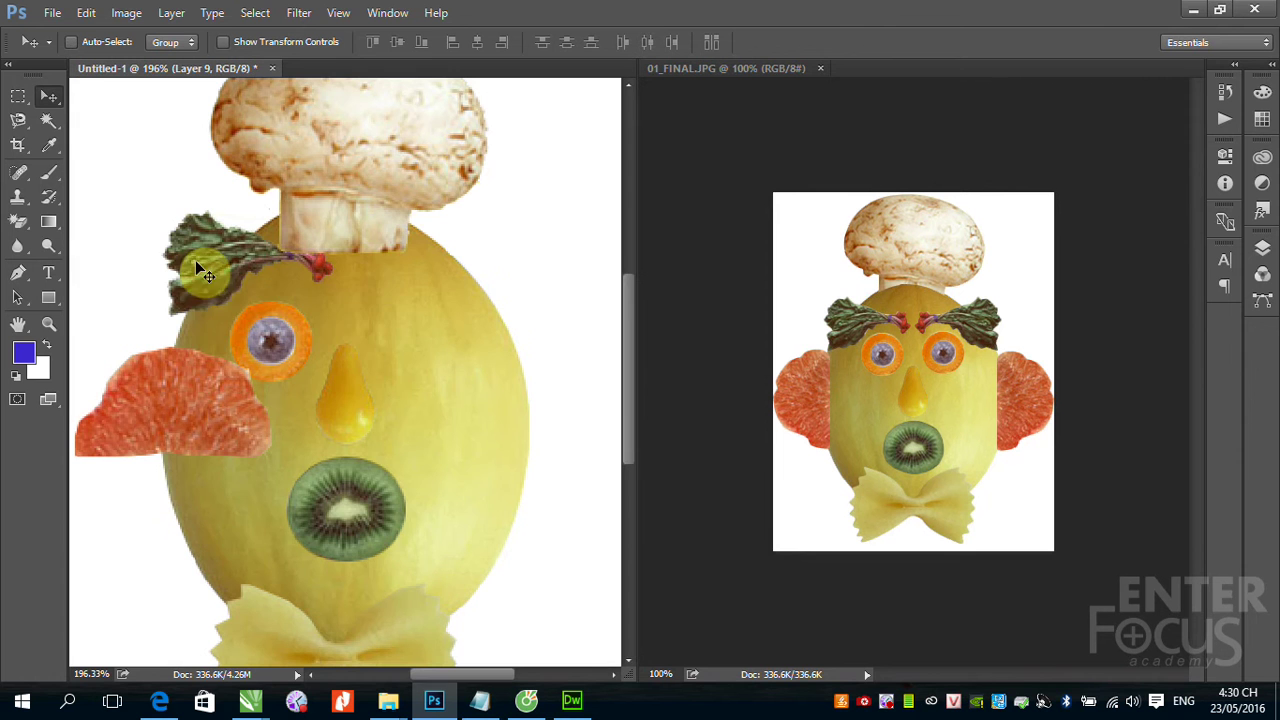
Select Layer 5 and lower the leafy eyebrow about 13 px.
right_click(197, 283)
left_click(245, 286)
left_click_drag(211, 278, 212, 291)
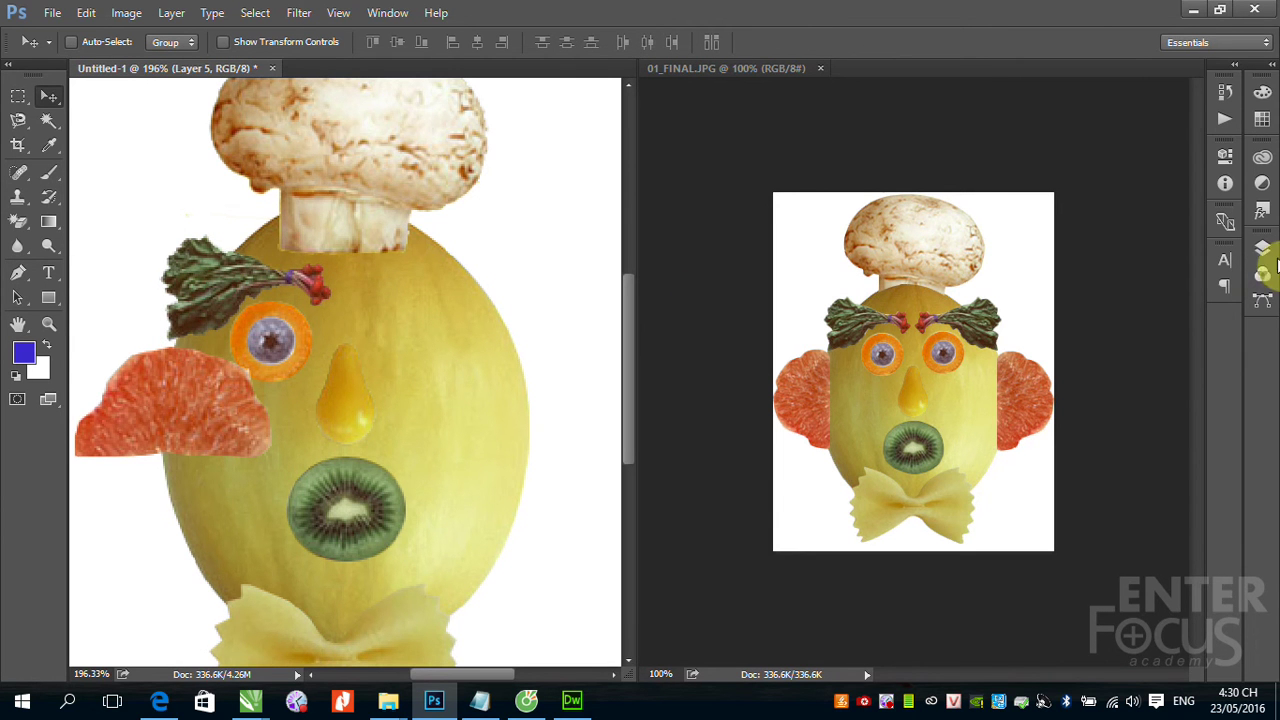
Tidy the docked panels and open the Layers panel.
left_click_drag(1224, 82, 1174, 172)
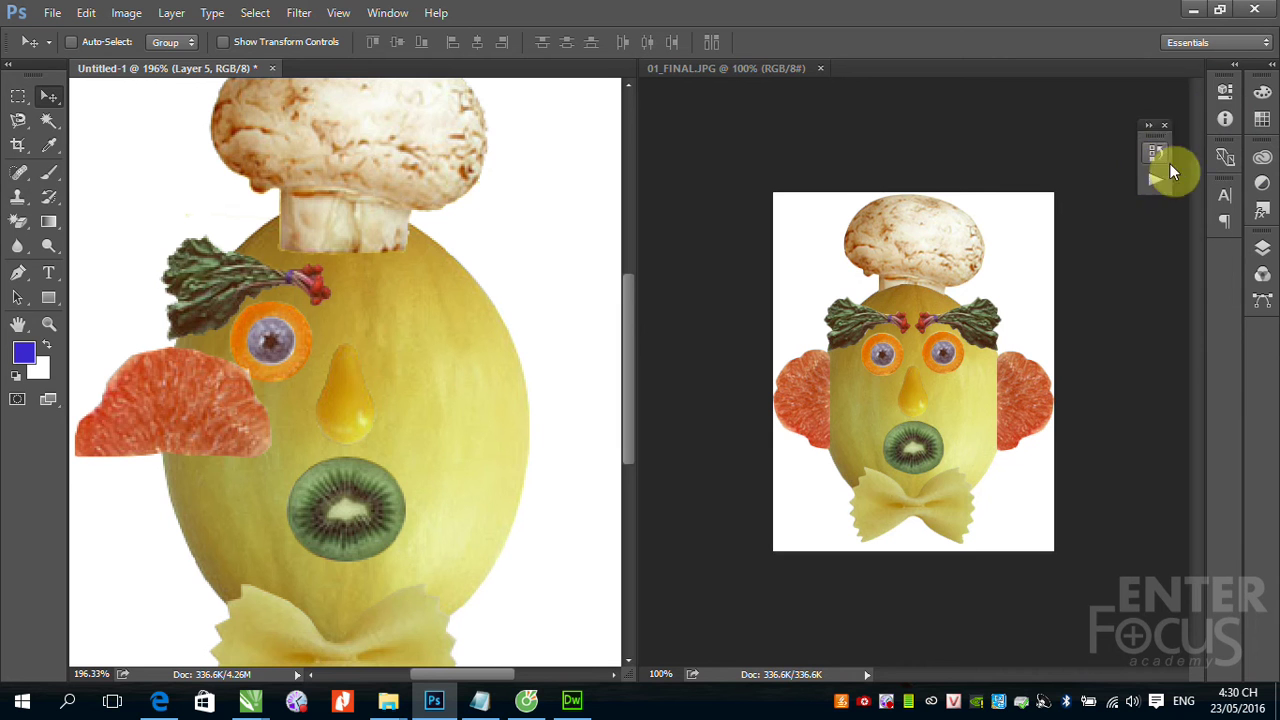
mouse_move(1162, 126)
left_mouse_down()
mouse_move(1228, 106)
mouse_move(1138, 120)
mouse_move(1223, 114)
mouse_move(1128, 150)
mouse_move(1214, 86)
mouse_move(1122, 122)
mouse_move(1135, 128)
left_mouse_up()
left_click(1144, 115)
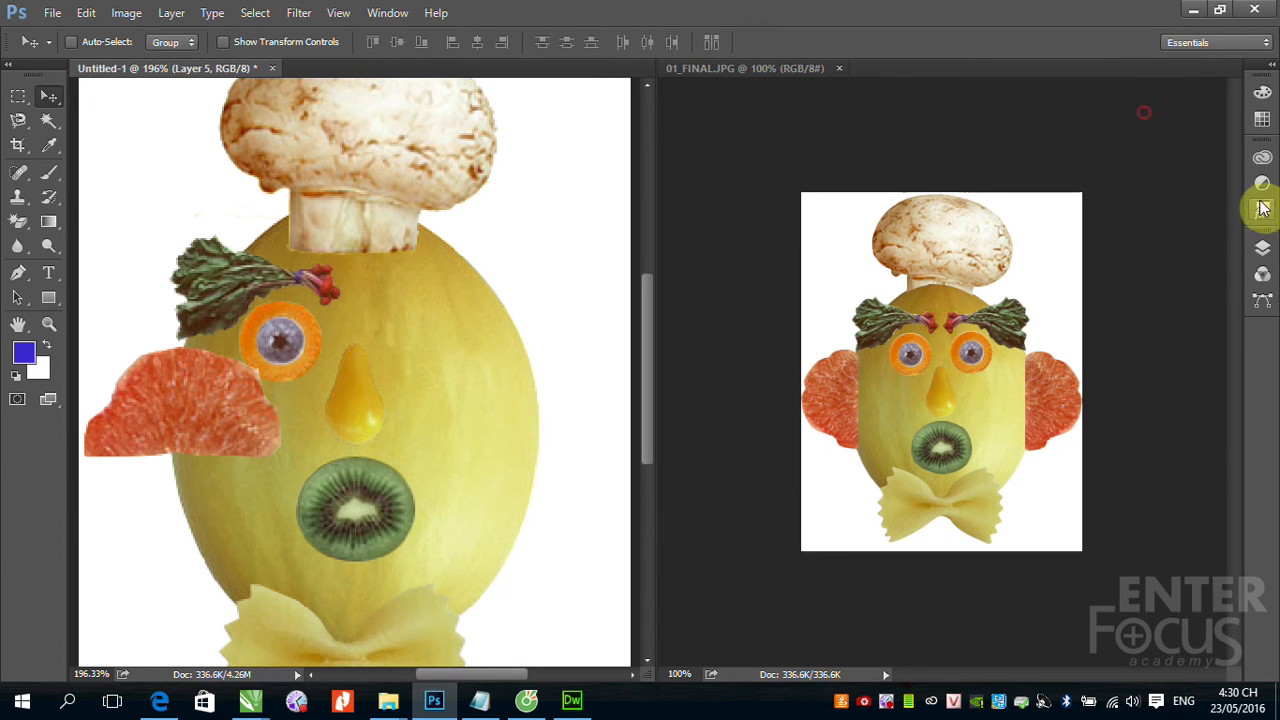
left_click(1262, 248)
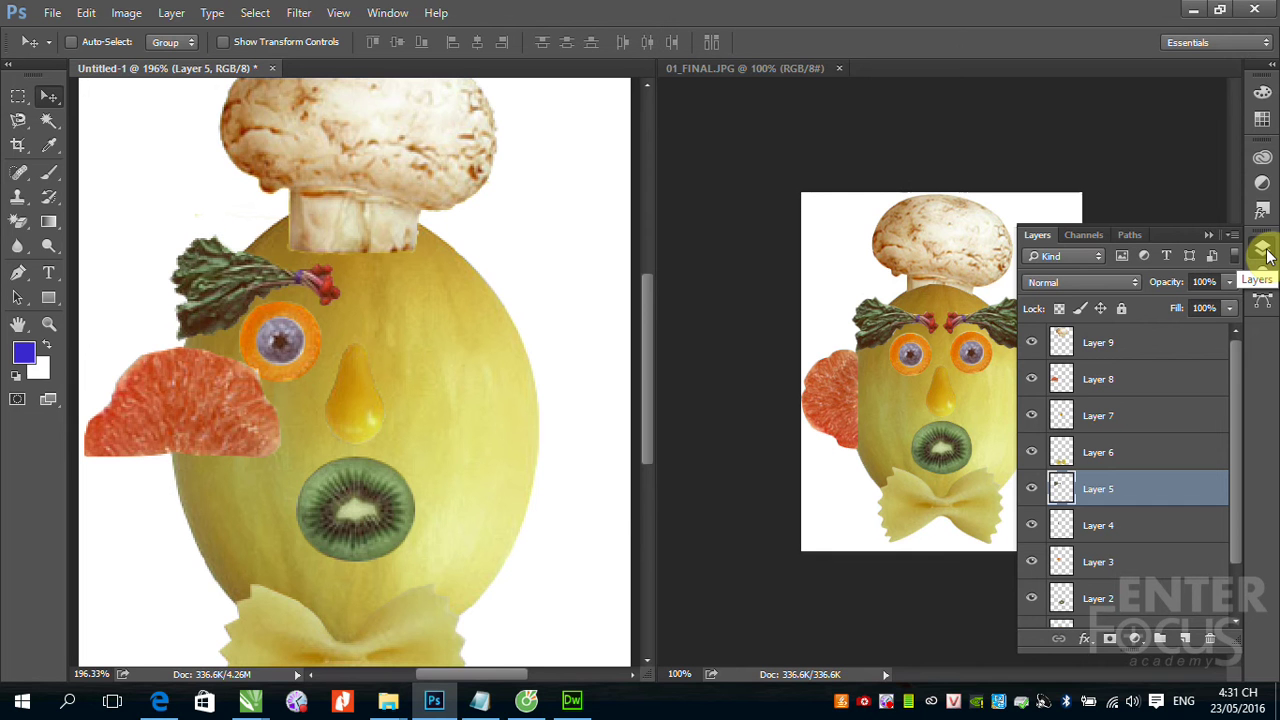
Set the Layers panel to the largest thumbnail size through Panel Options.
left_click(387, 13)
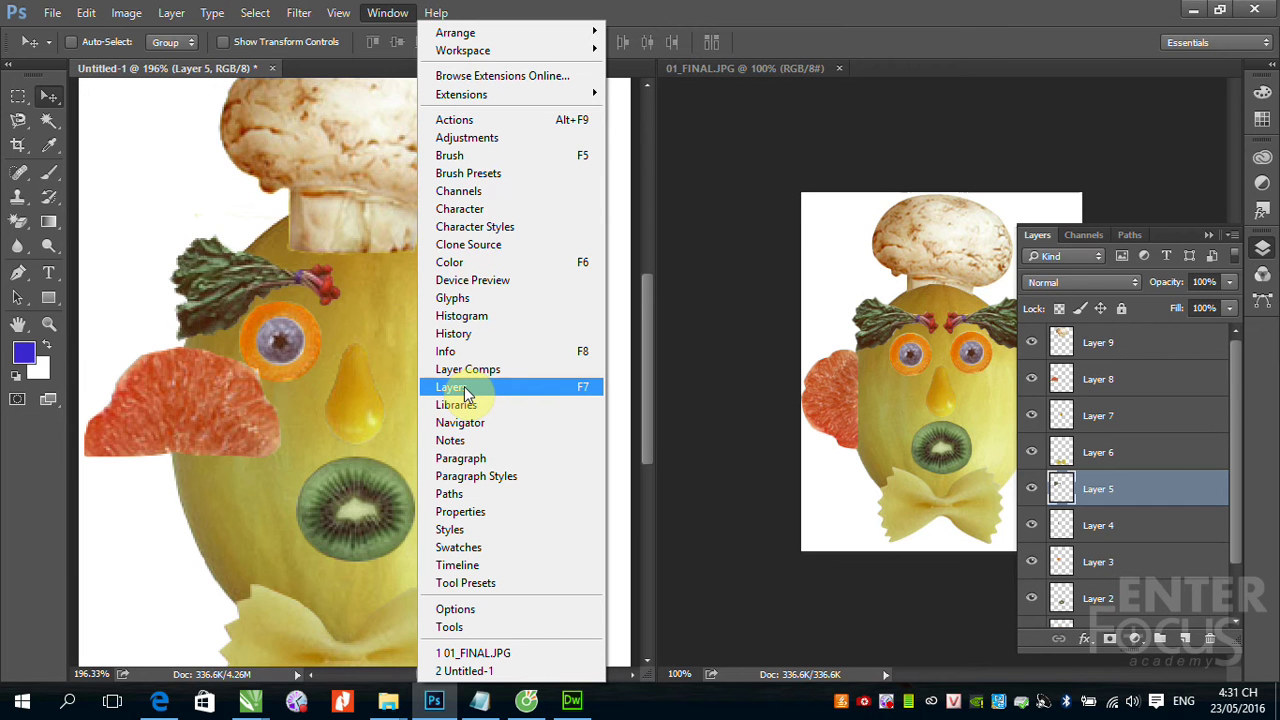
left_click(1018, 14)
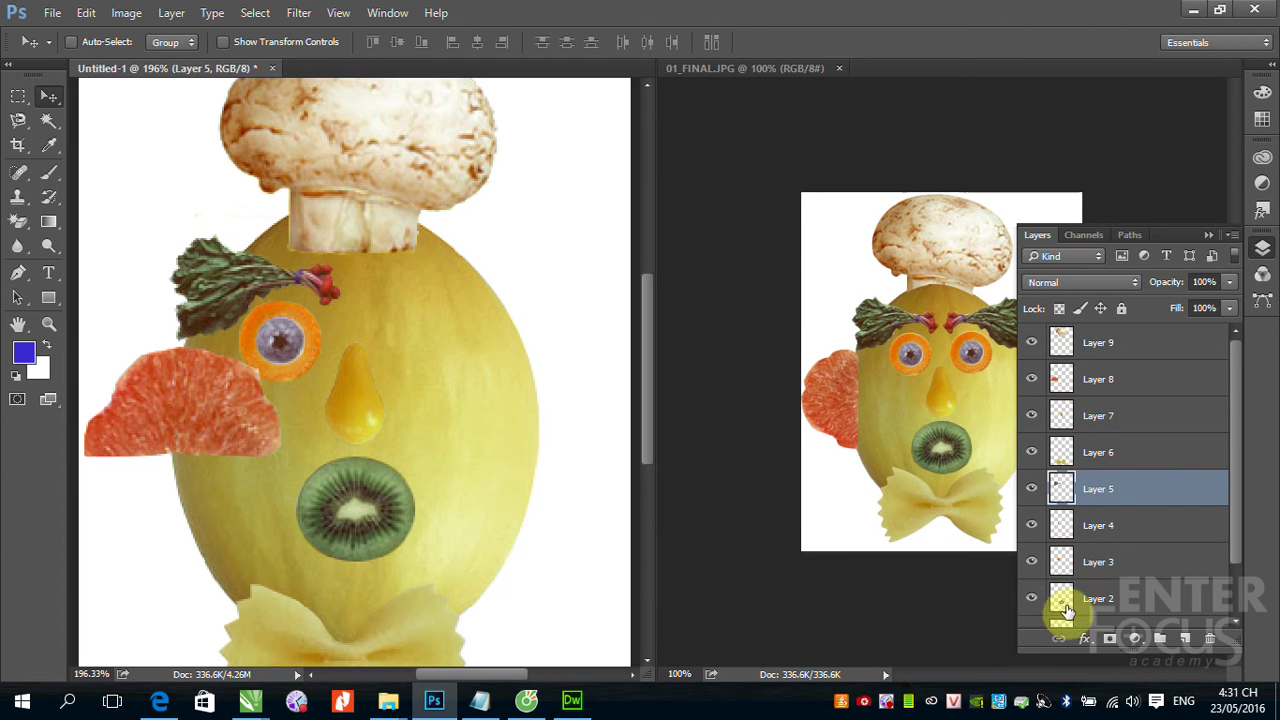
left_click(1232, 238)
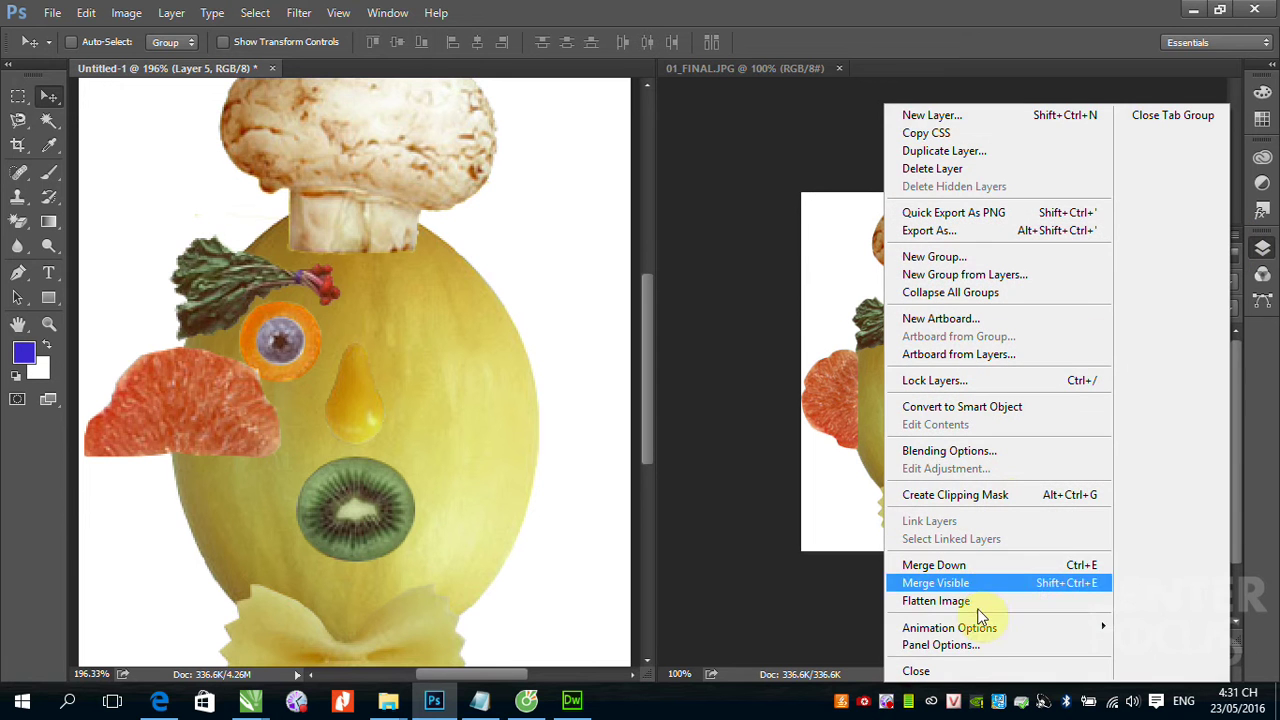
left_click(960, 645)
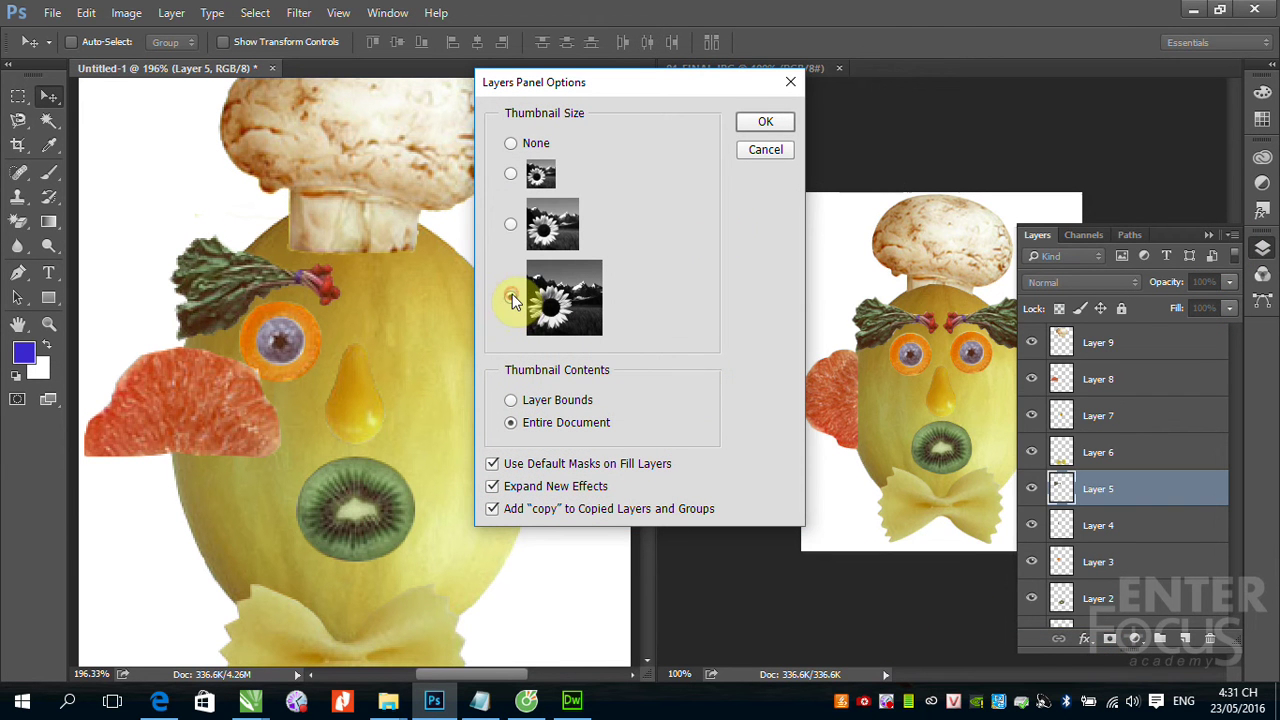
left_click(511, 300)
left_click(765, 121)
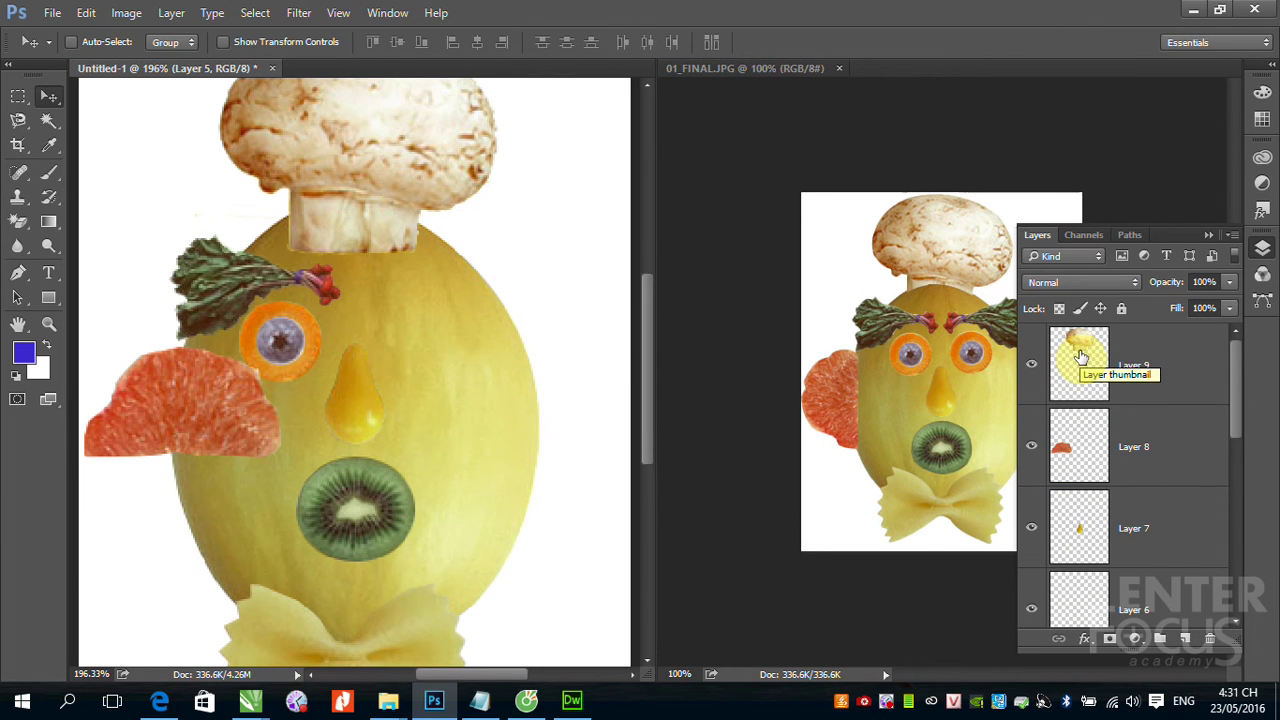
left_click_drag(1236, 412, 1237, 474)
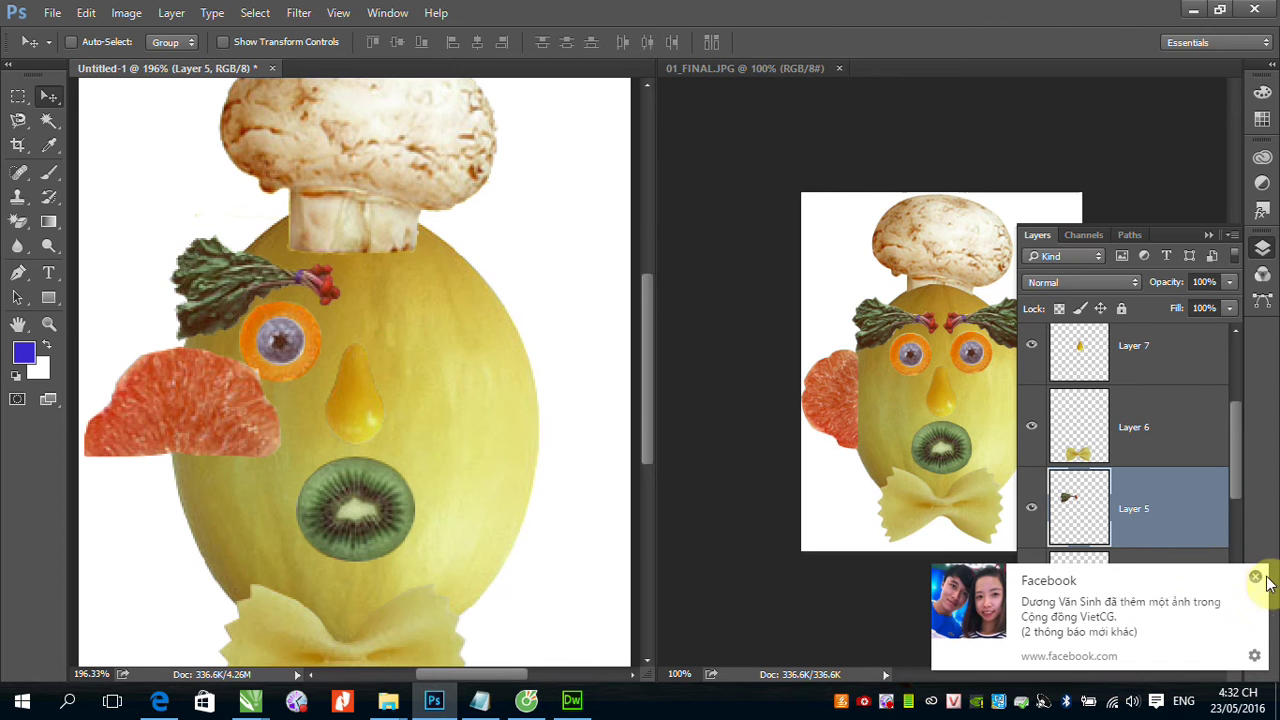
left_click(1257, 577)
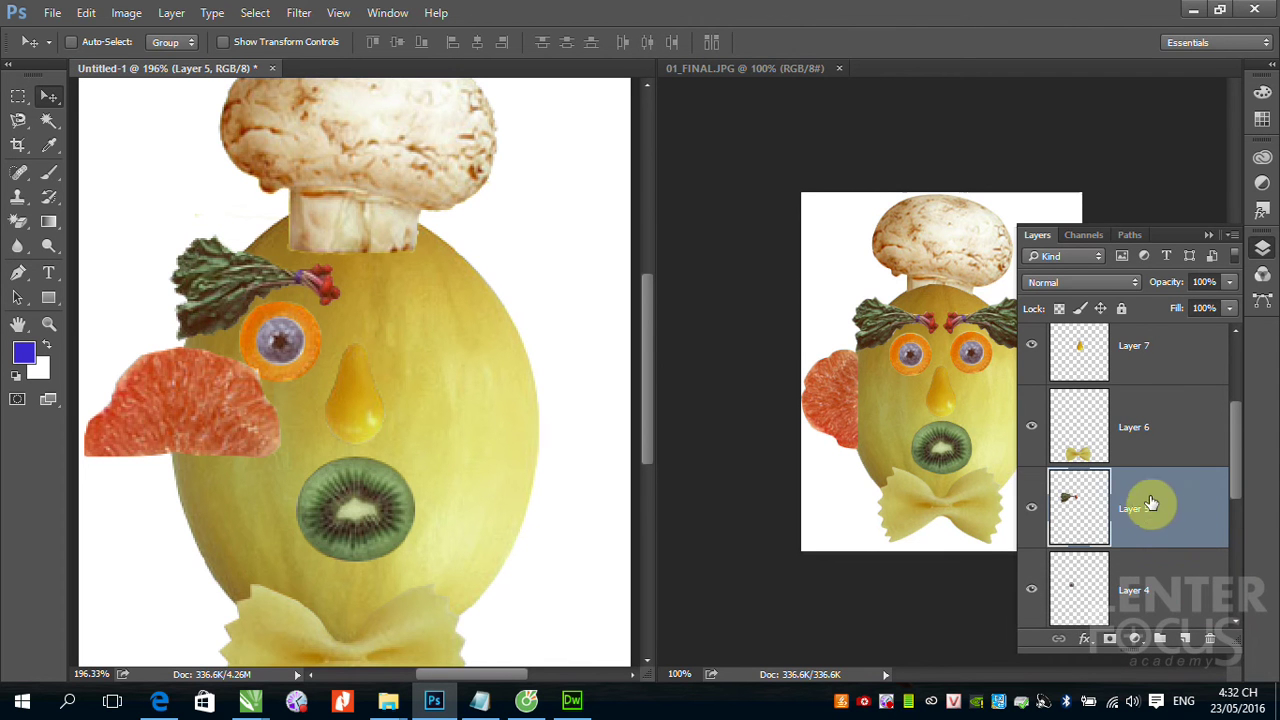
left_click_drag(1184, 525, 1187, 638)
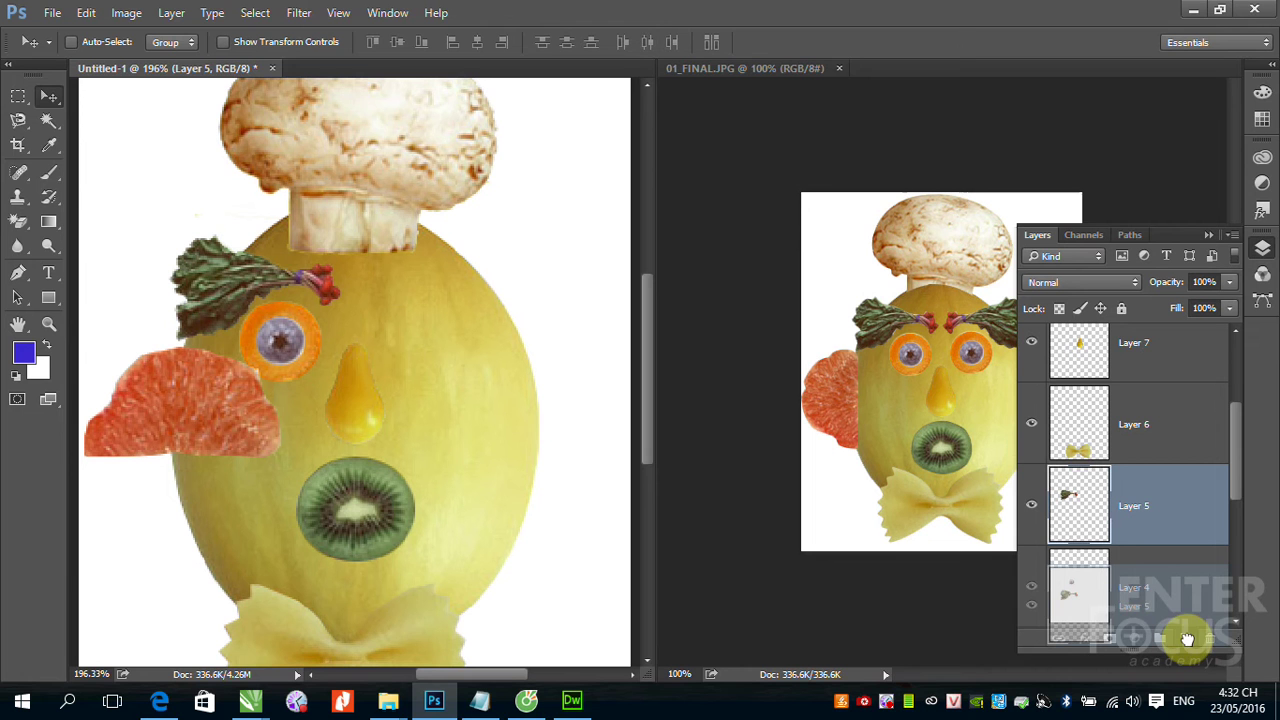
left_click_drag(1187, 638, 1185, 638)
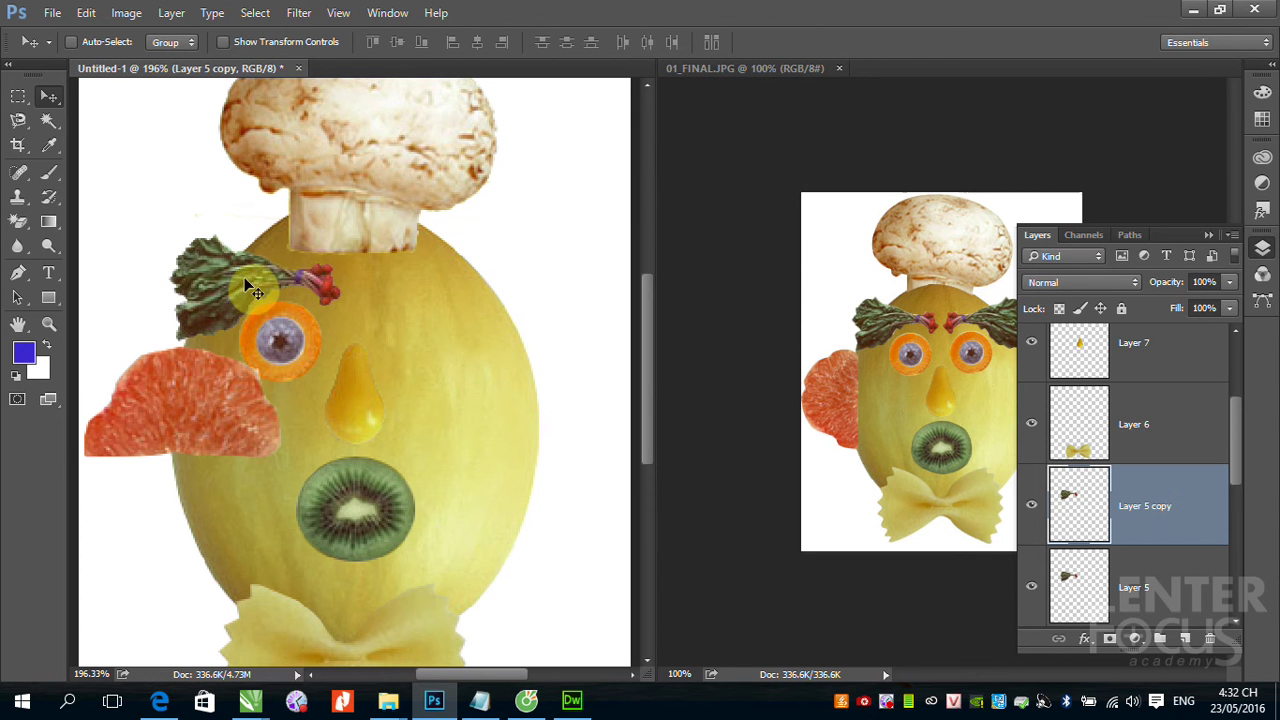
left_click_drag(237, 291, 378, 292)
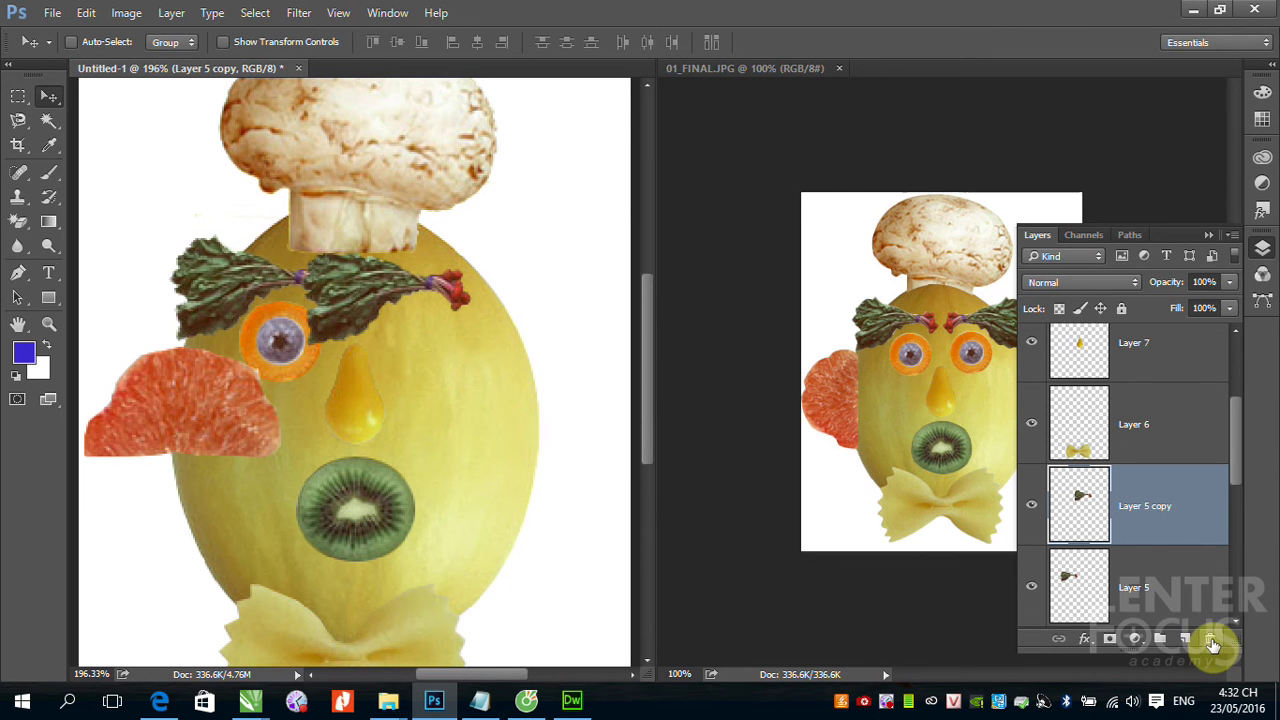
key("Delete")
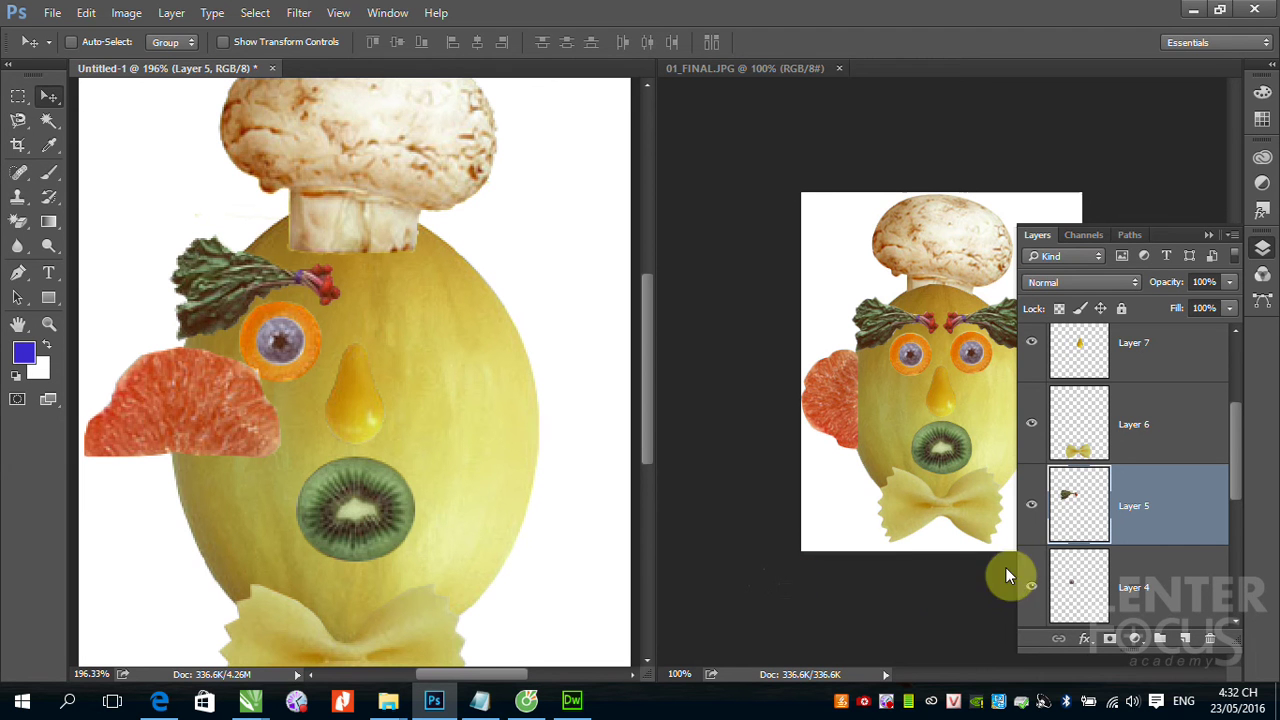
right_click(1166, 505)
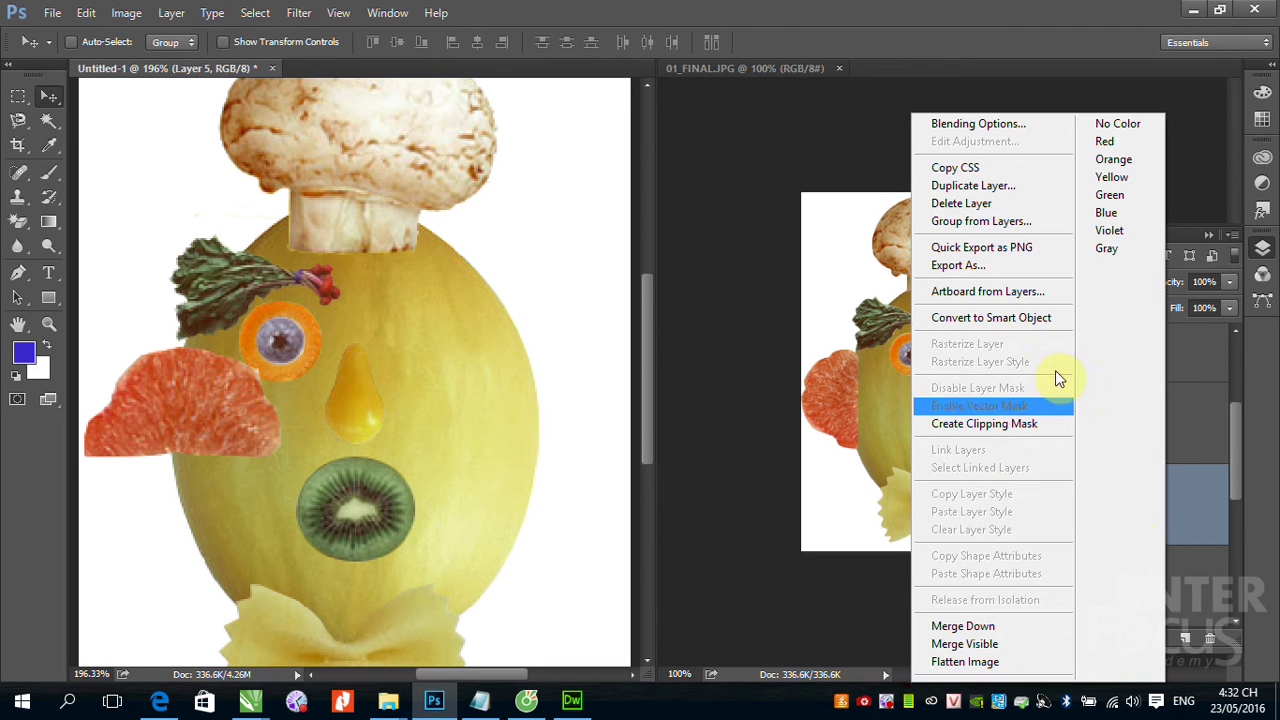
left_click(963, 194)
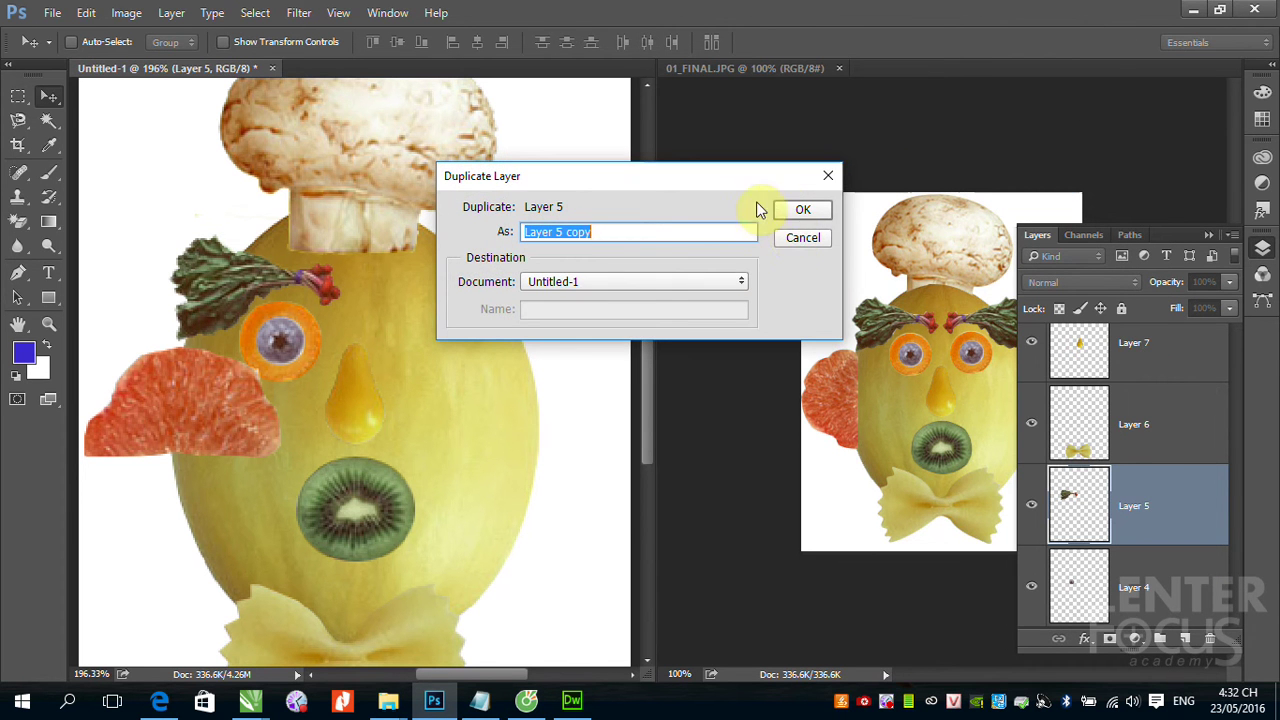
left_click(797, 213)
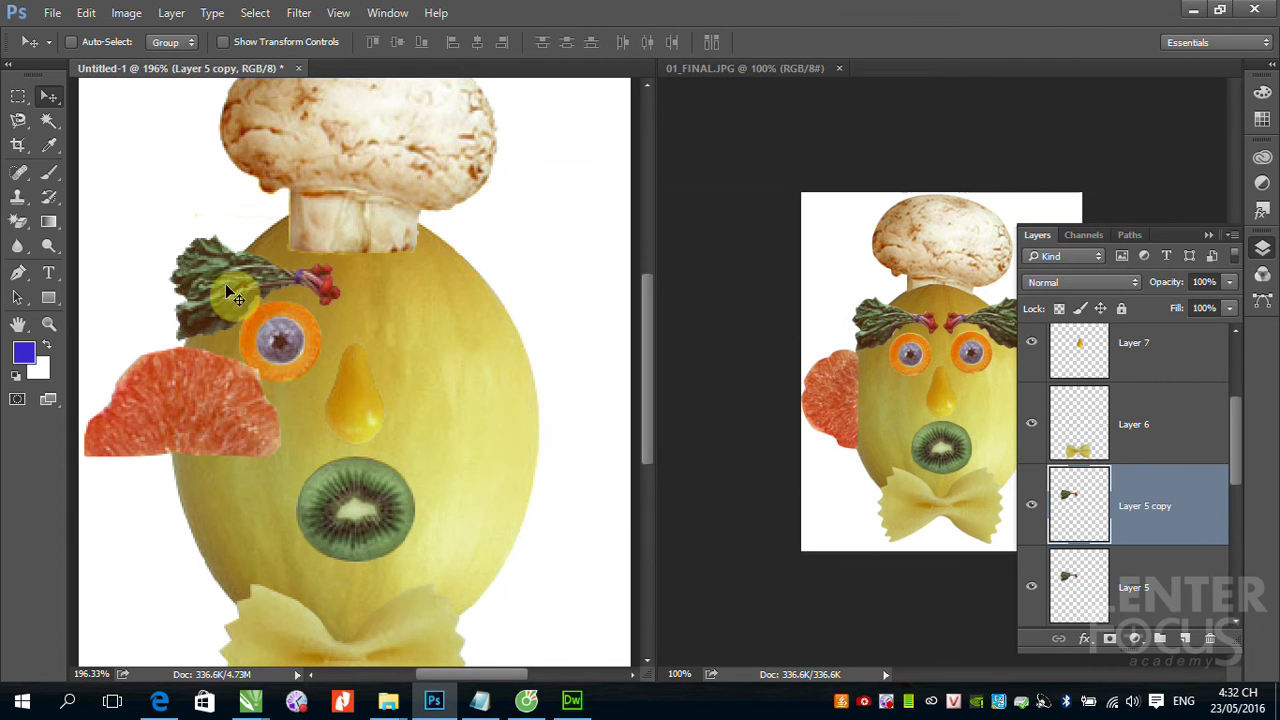
left_click_drag(232, 297, 339, 310)
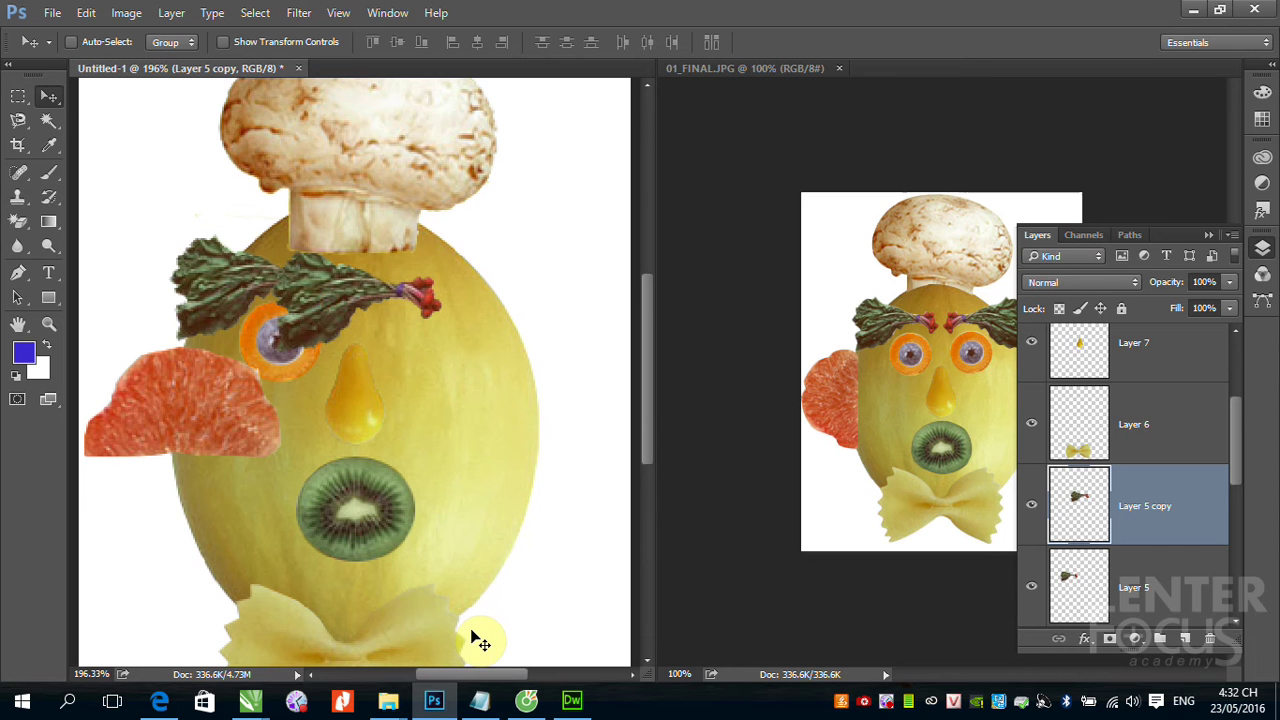
key("Delete")
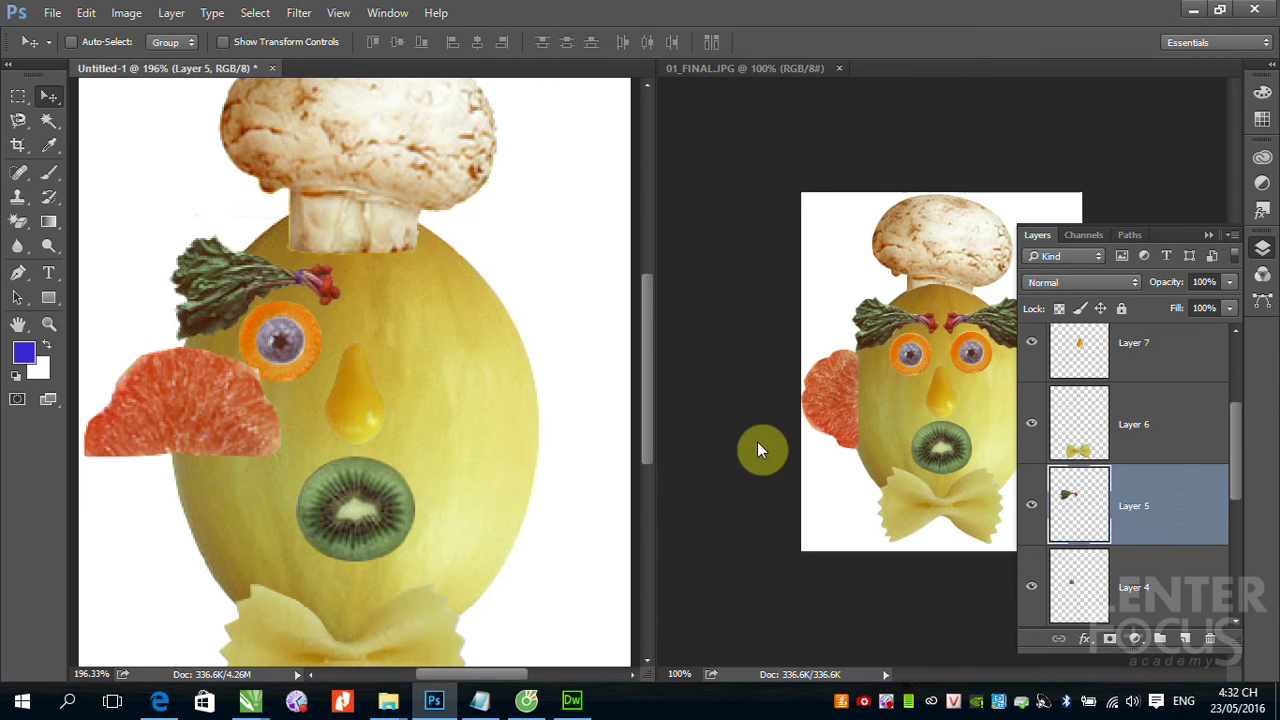
left_click(170, 14)
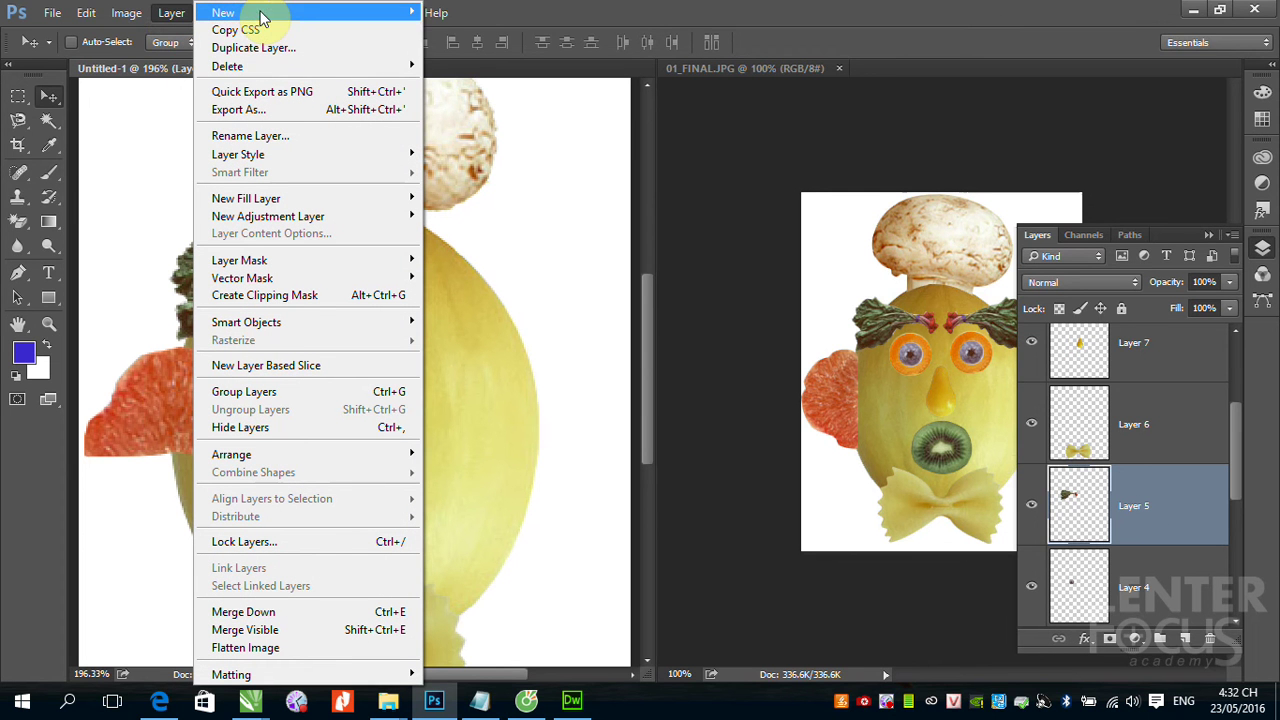
mouse_move(223, 12)
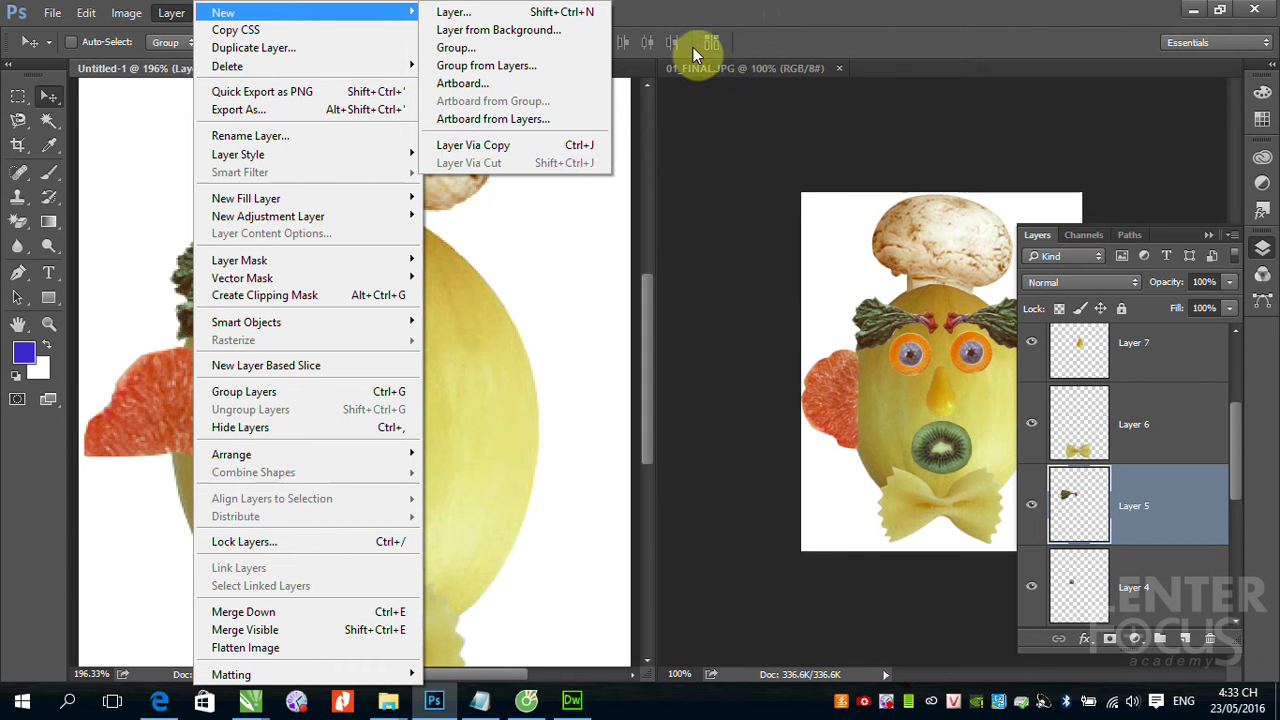
left_click(800, 25)
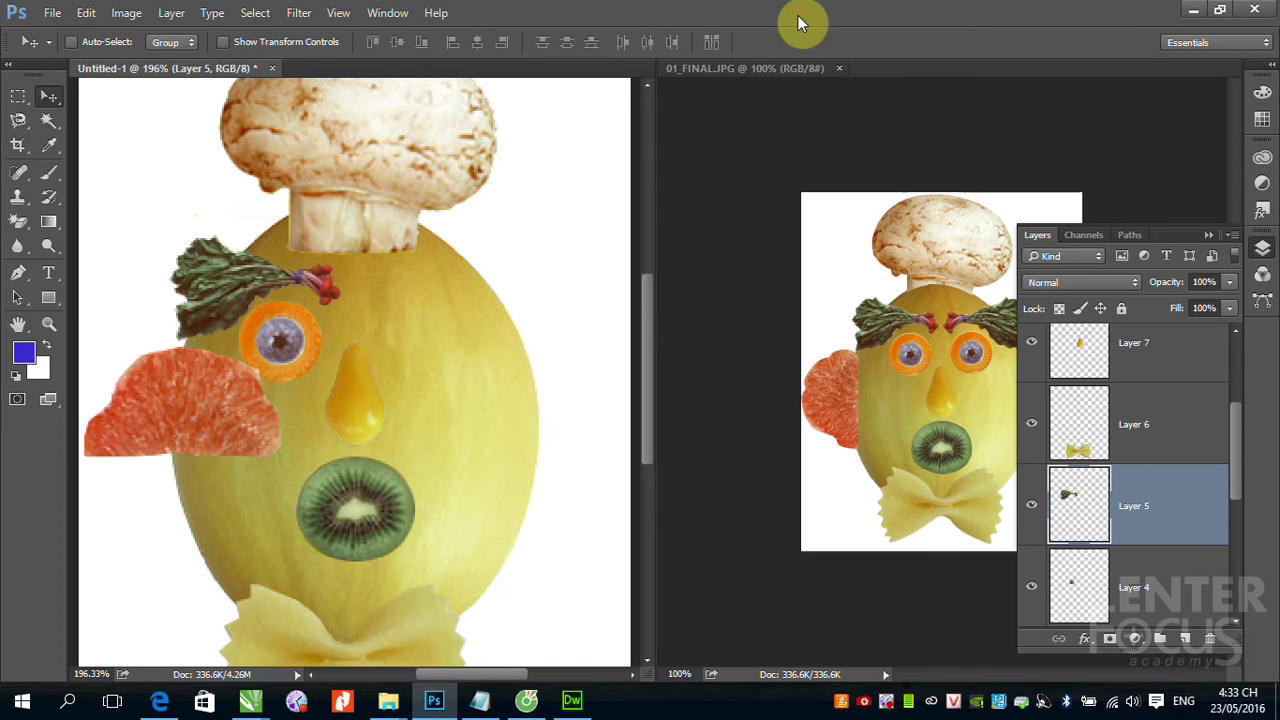
key("ctrl+j")
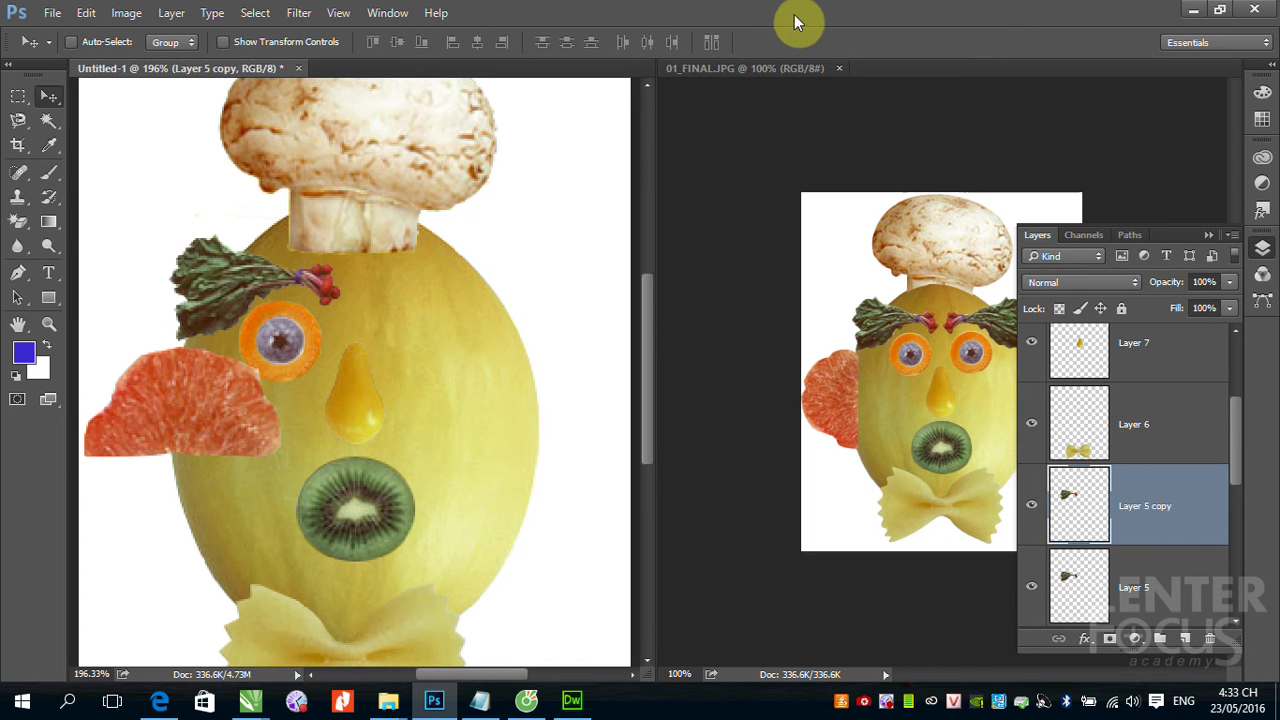
left_click_drag(243, 265, 346, 272)
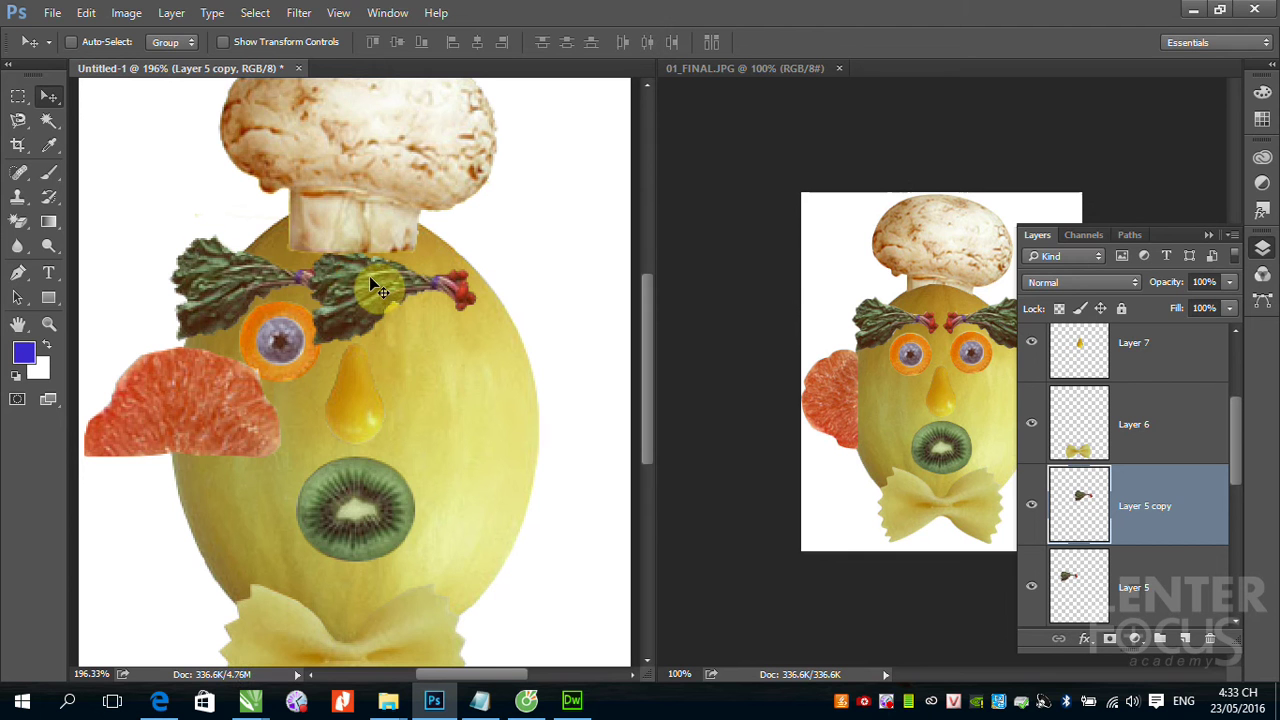
key("Delete")
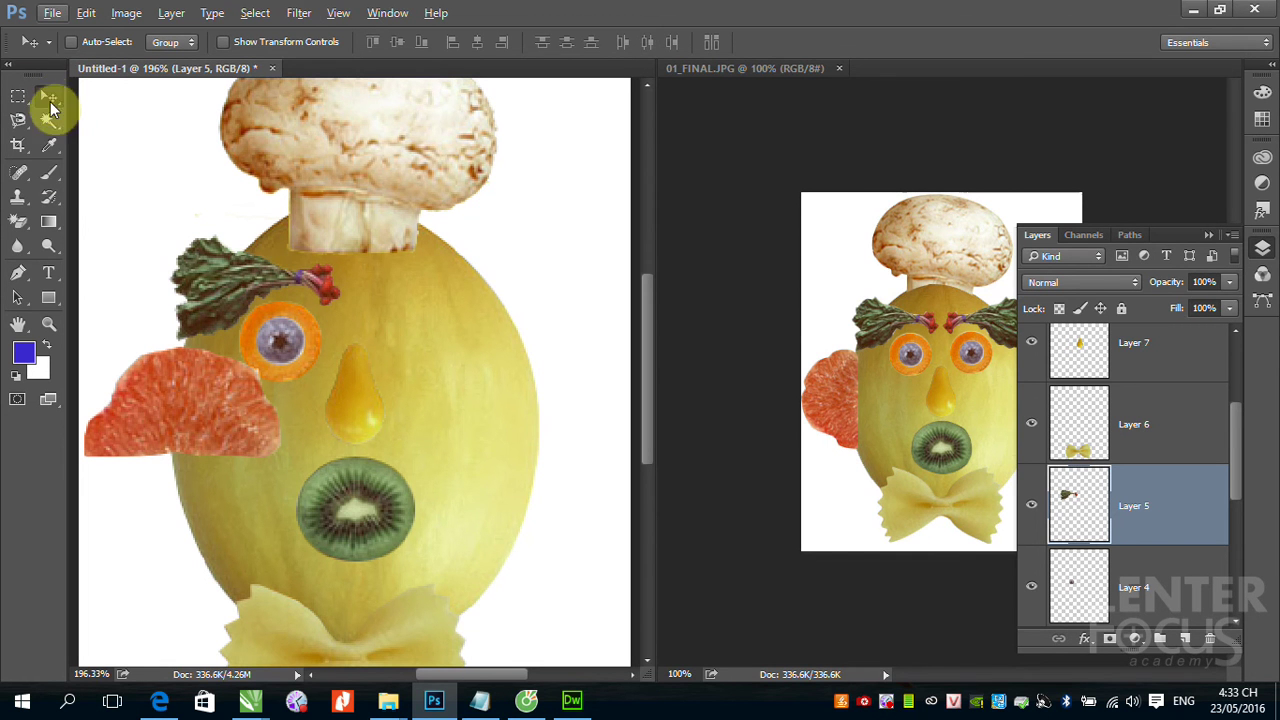
Duplicate the leafy eyebrow onto the spot above the right eye.
left_click_drag(270, 284, 474, 284)
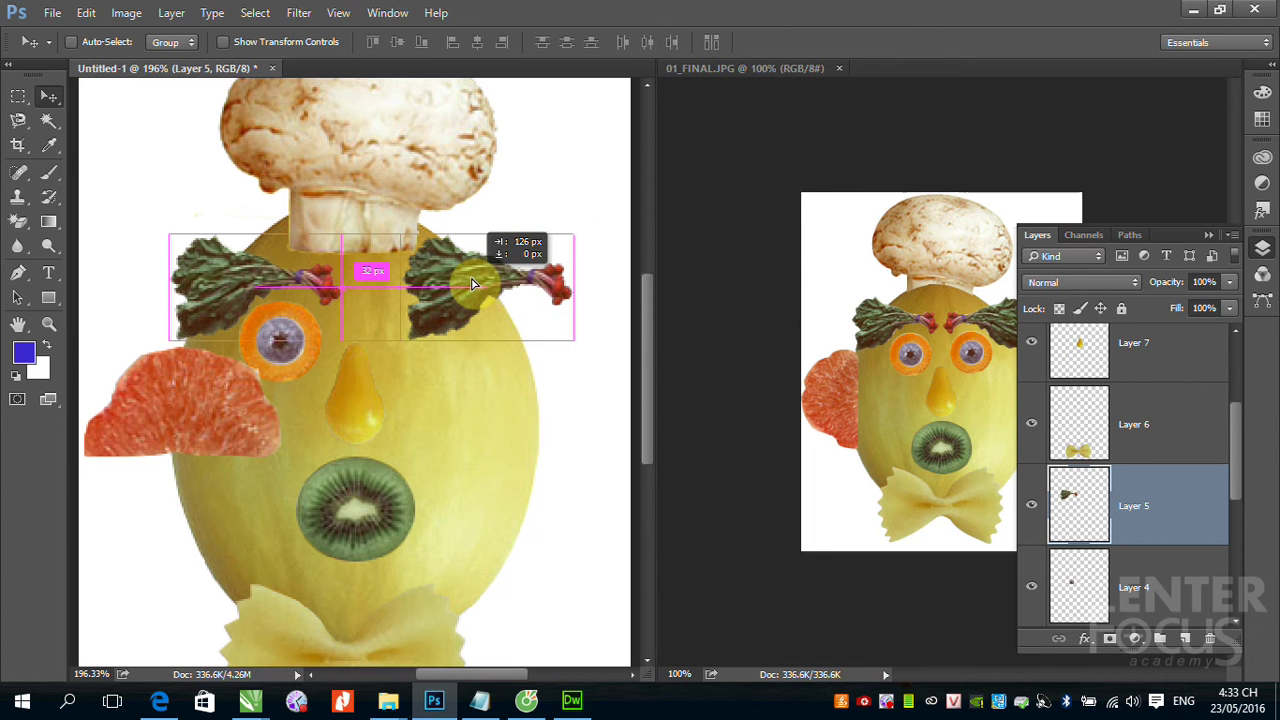
left_click_drag(474, 284, 474, 284)
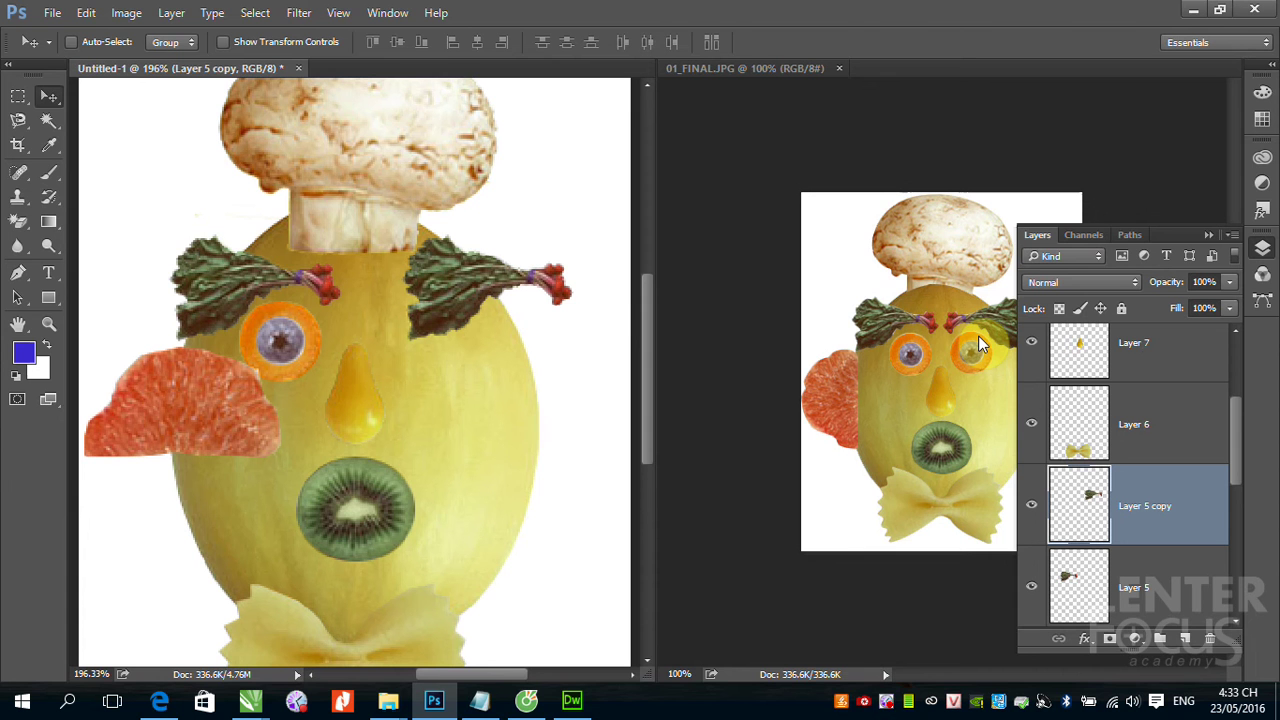
left_click(606, 313)
Flip the eyebrow copy horizontally and shift it toward the face's centre.
left_click(87, 14)
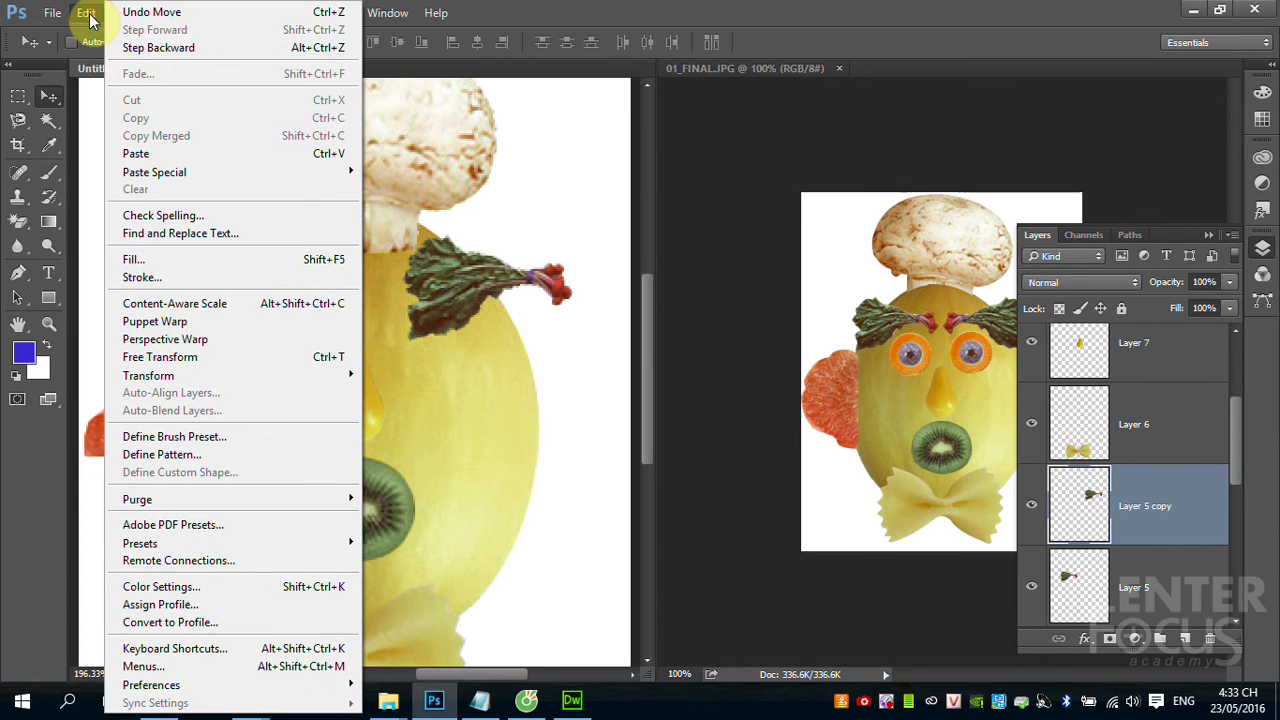
left_click(185, 378)
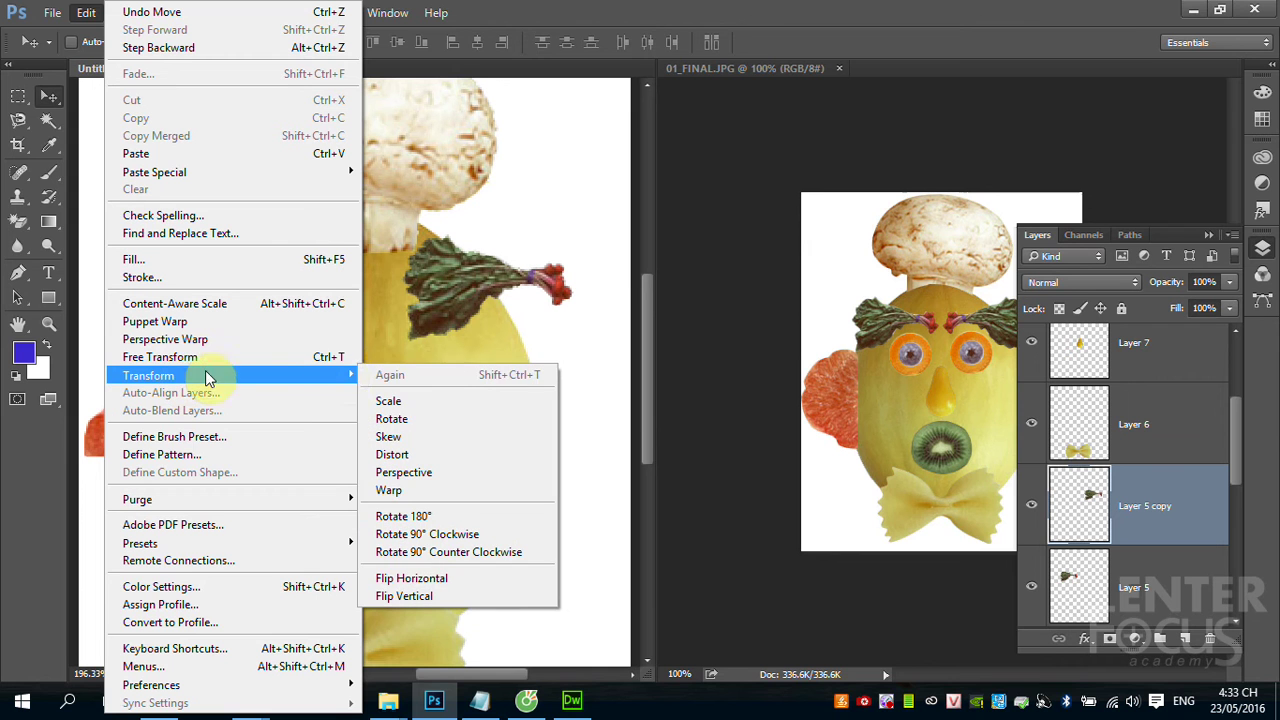
left_click(443, 583)
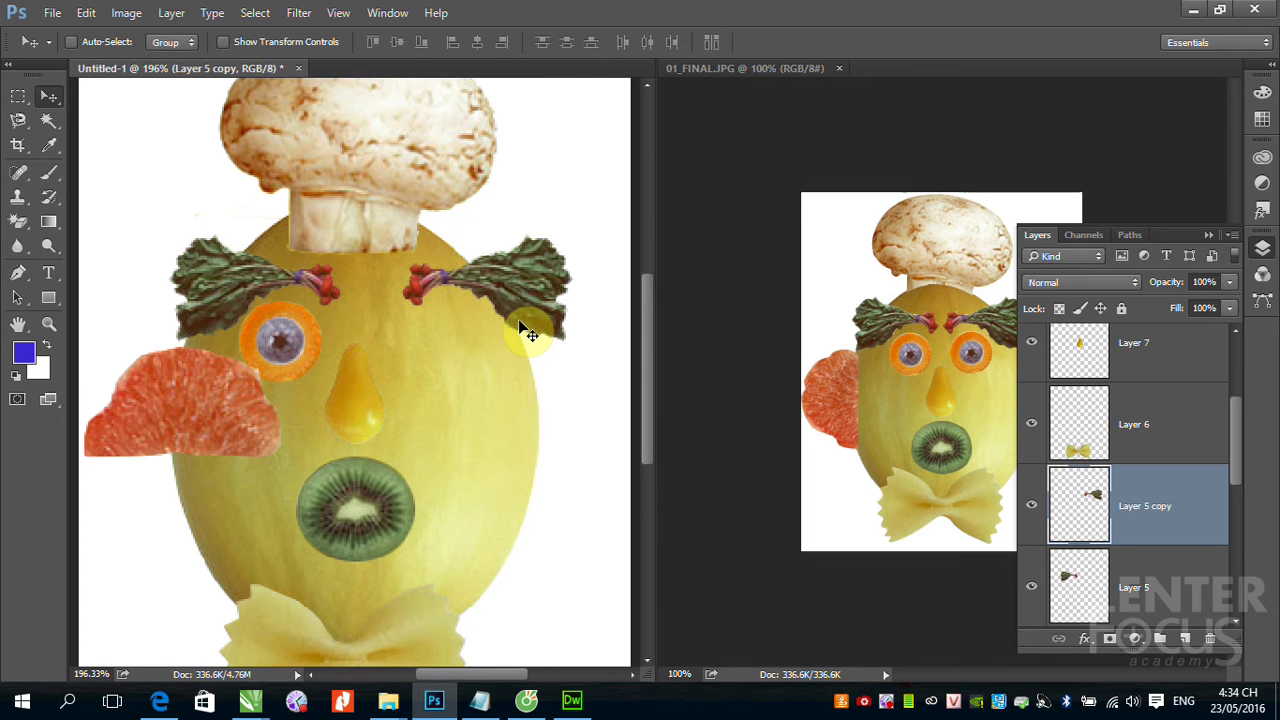
left_click_drag(531, 316, 509, 318)
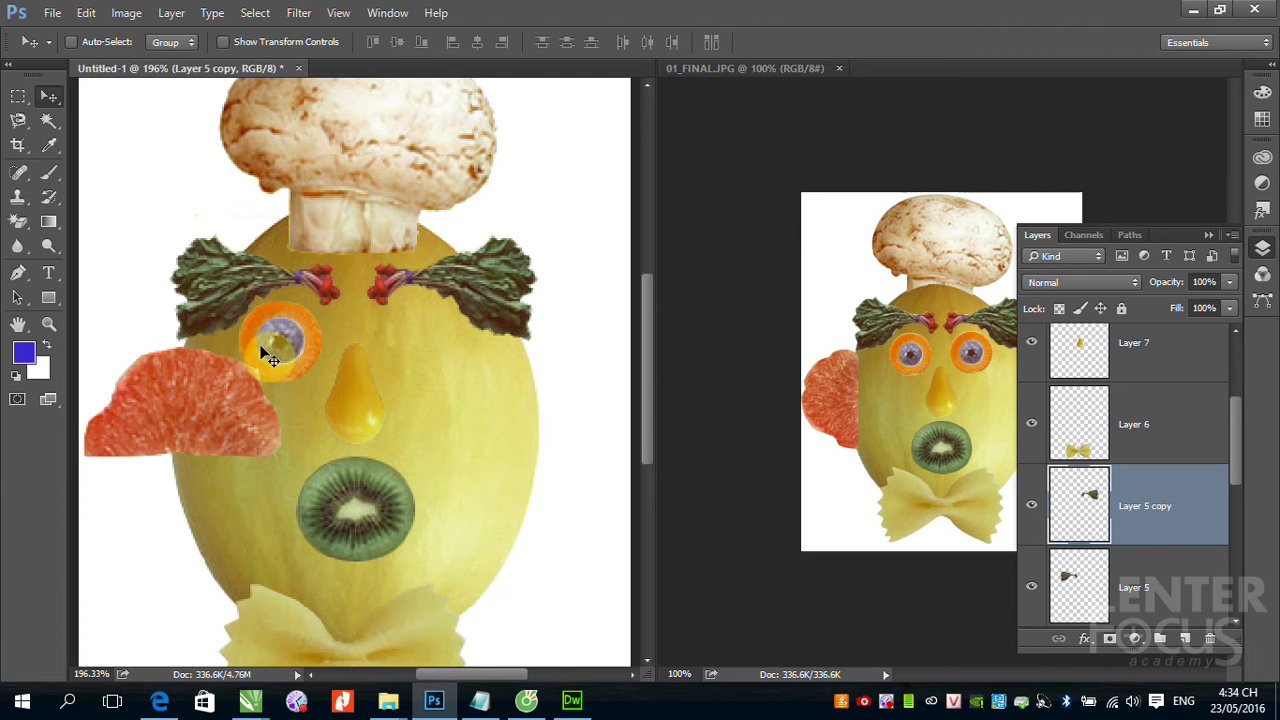
Select the Layer 4 pupil and Layer 3 orange ring, toggling the ring's visibility to check it.
right_click(274, 341)
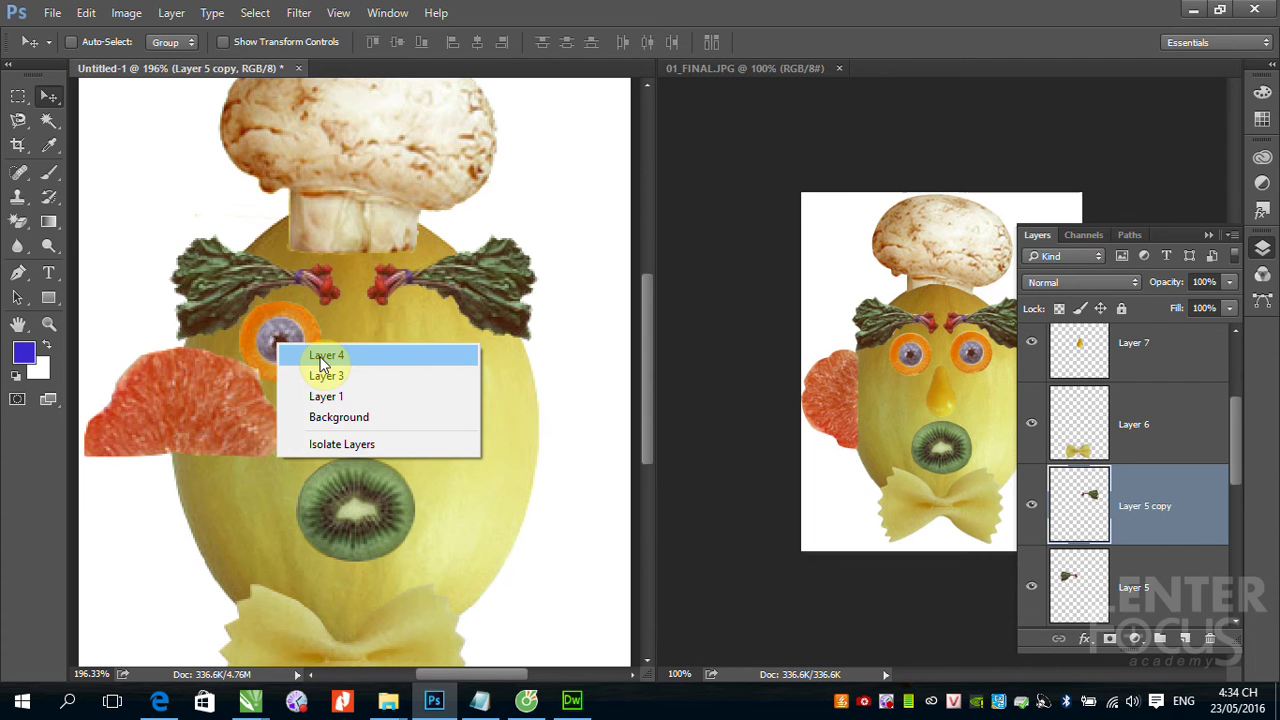
left_click(320, 358)
scroll(1236, 500, "down", 2)
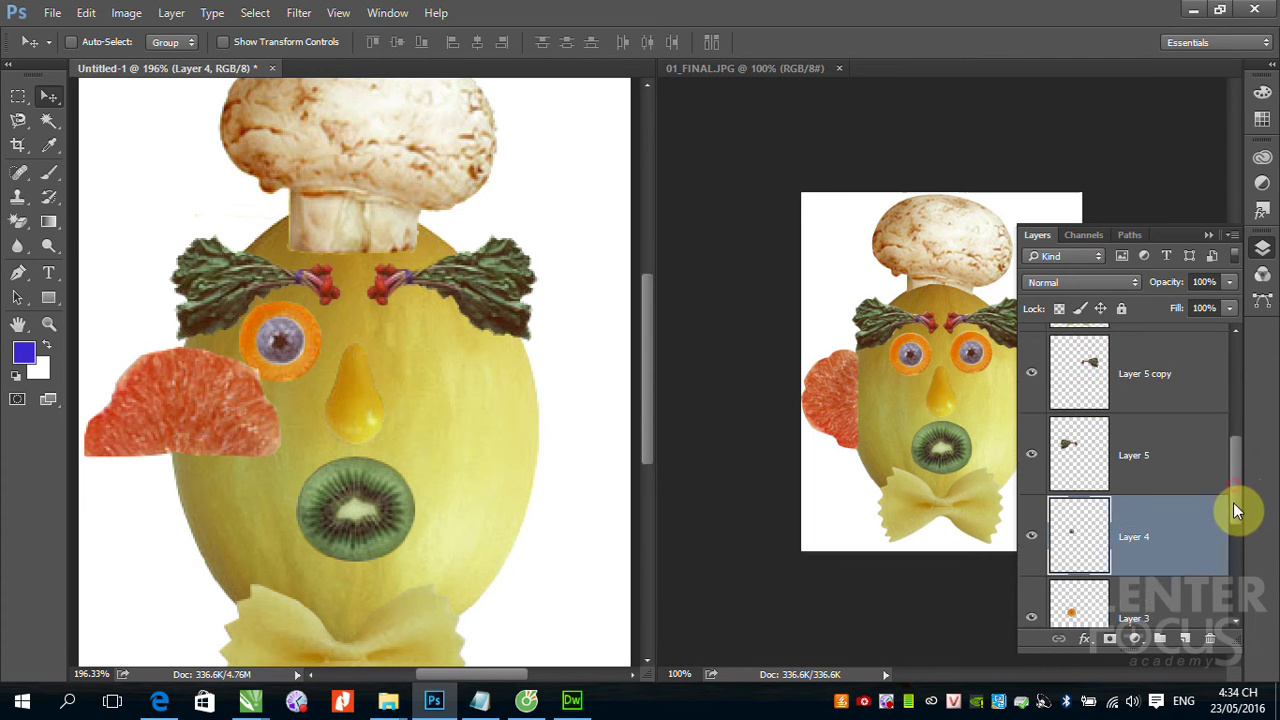
scroll(1235, 508, "down", 2)
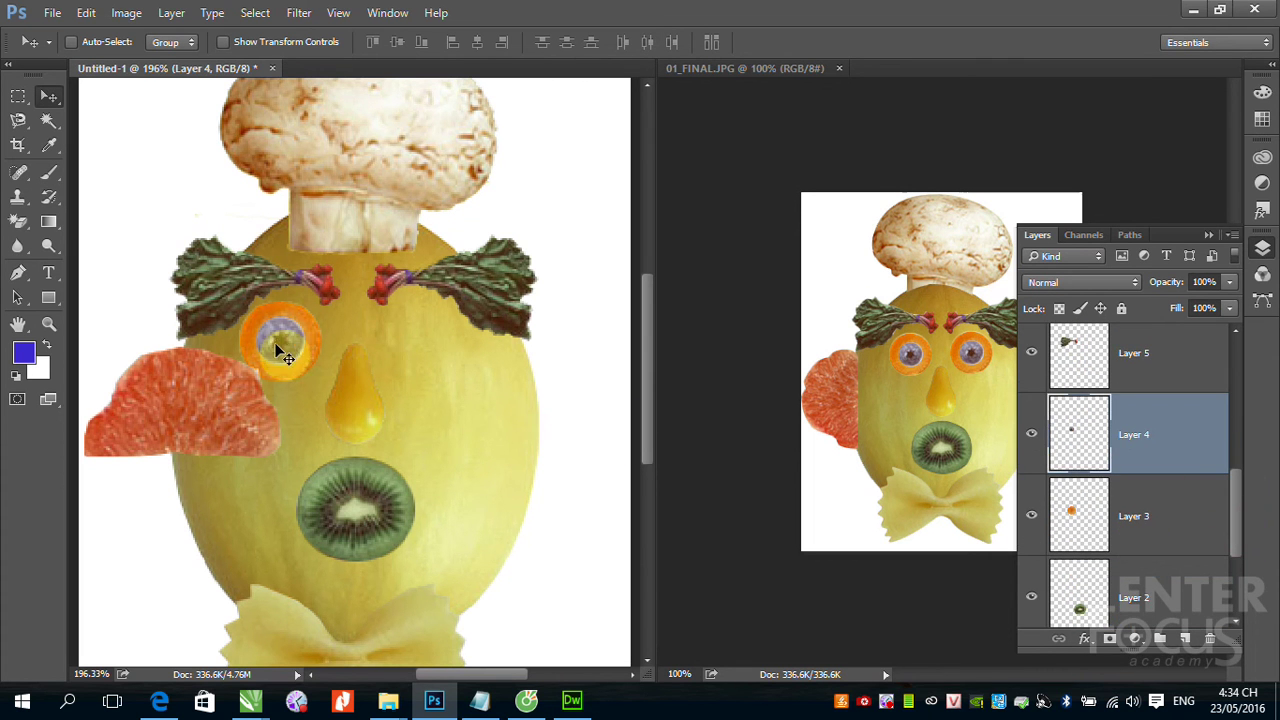
left_click(1052, 520)
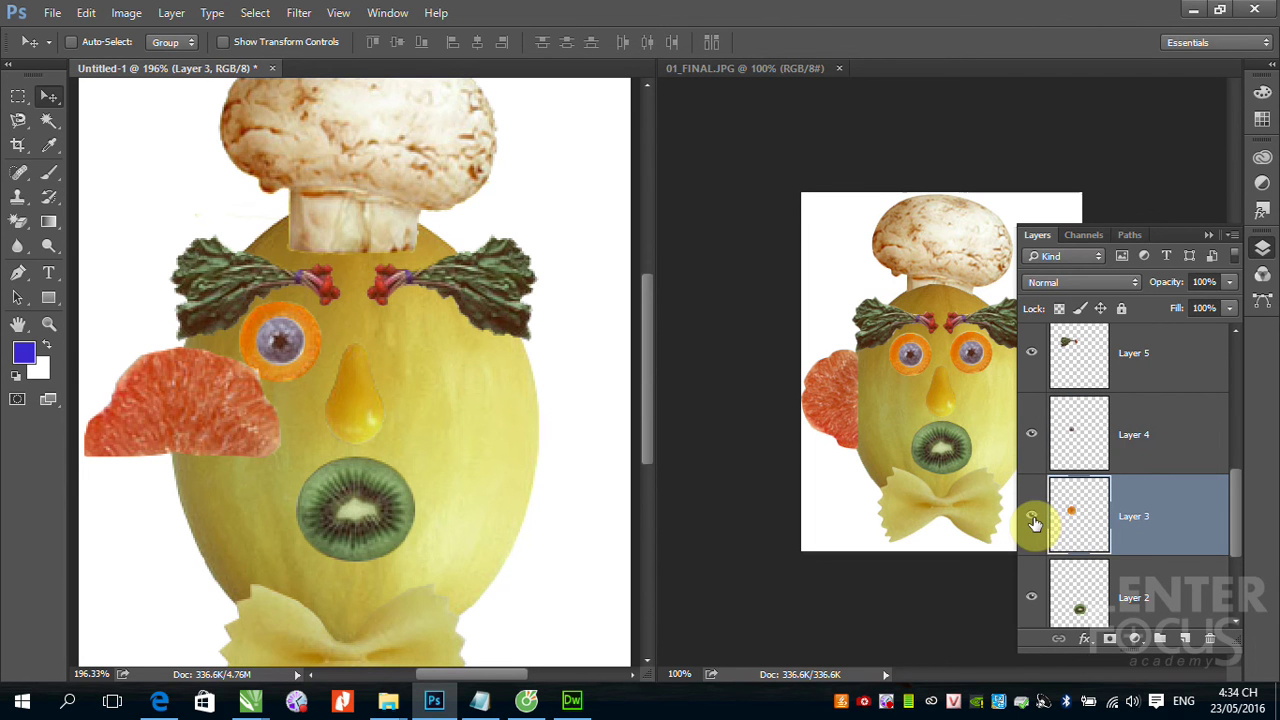
left_click(1033, 521)
left_click(1033, 521)
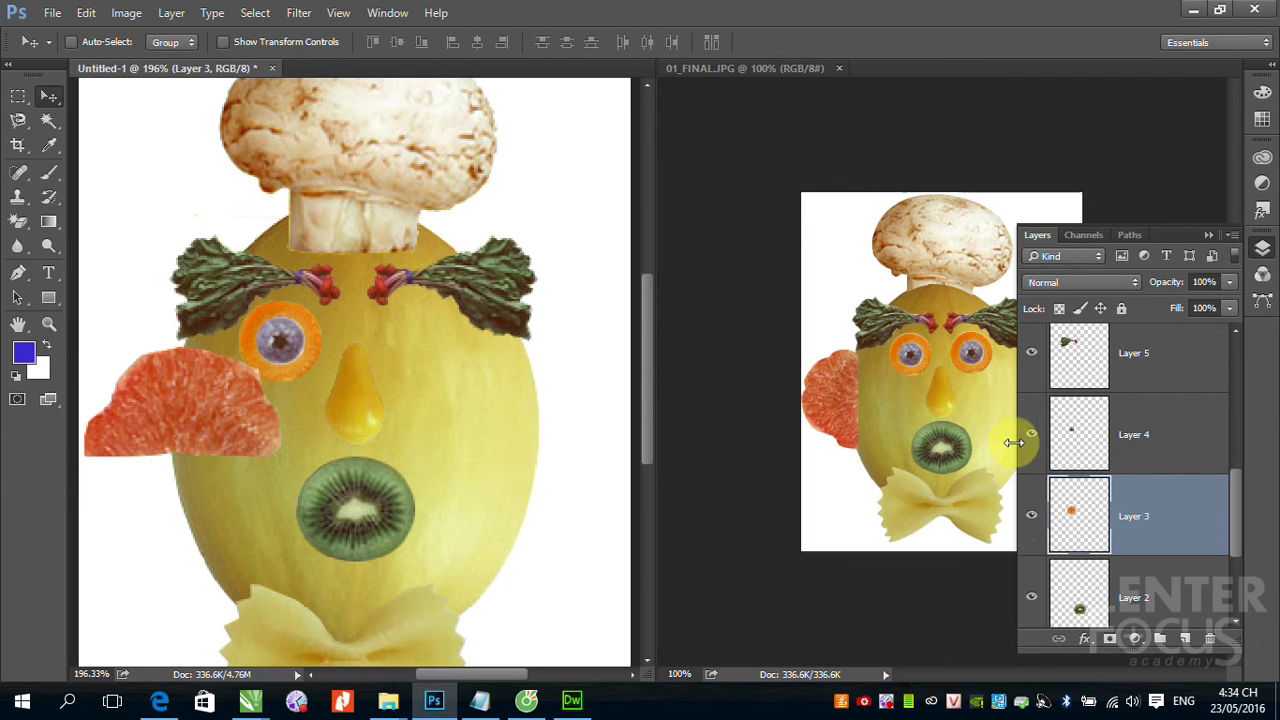
left_click(1032, 520)
left_click(1032, 520)
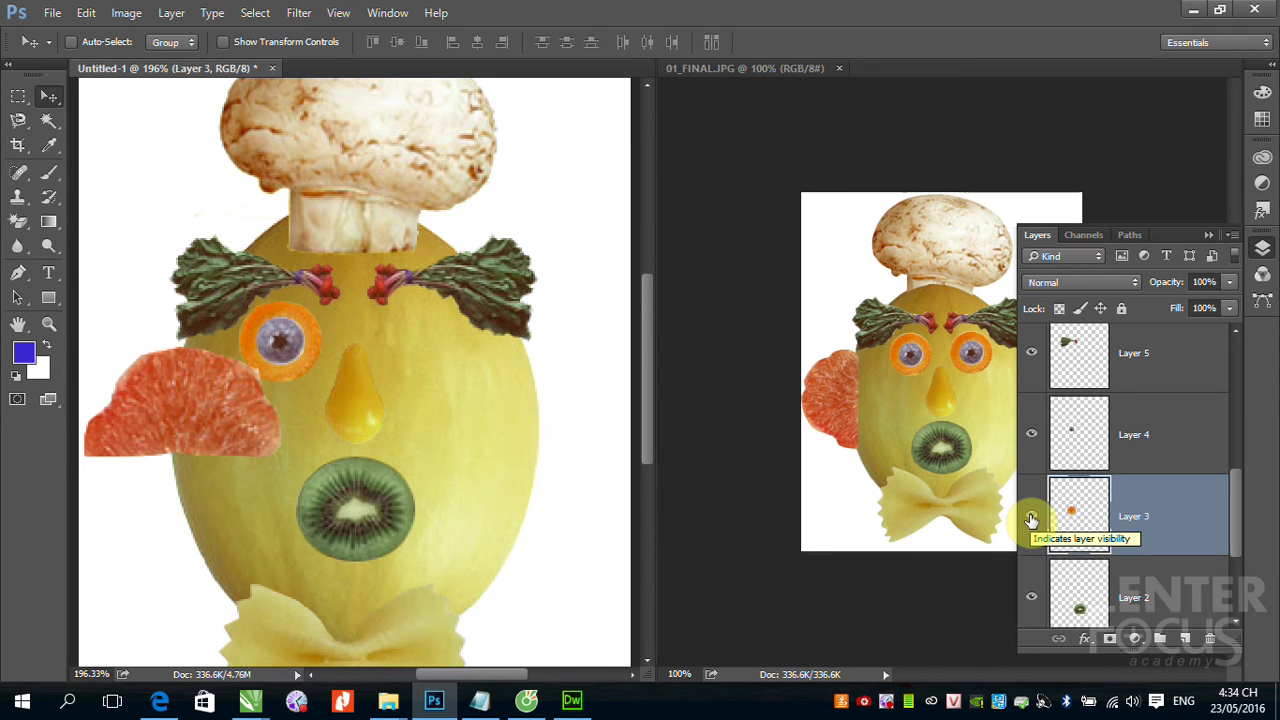
Reposition the whole left eye and copy it under the right eyebrow.
left_click(1150, 440, "shift")
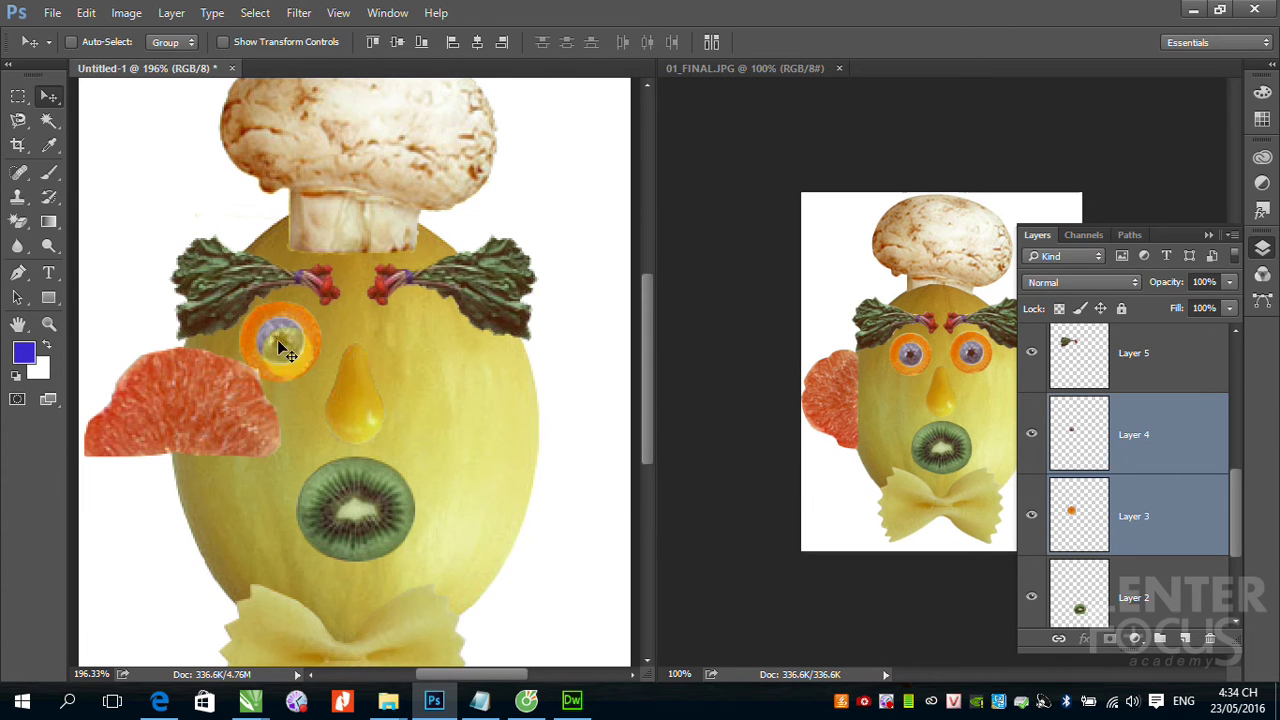
mouse_move(277, 339)
left_mouse_down()
mouse_move(331, 365)
mouse_move(298, 352)
left_mouse_up()
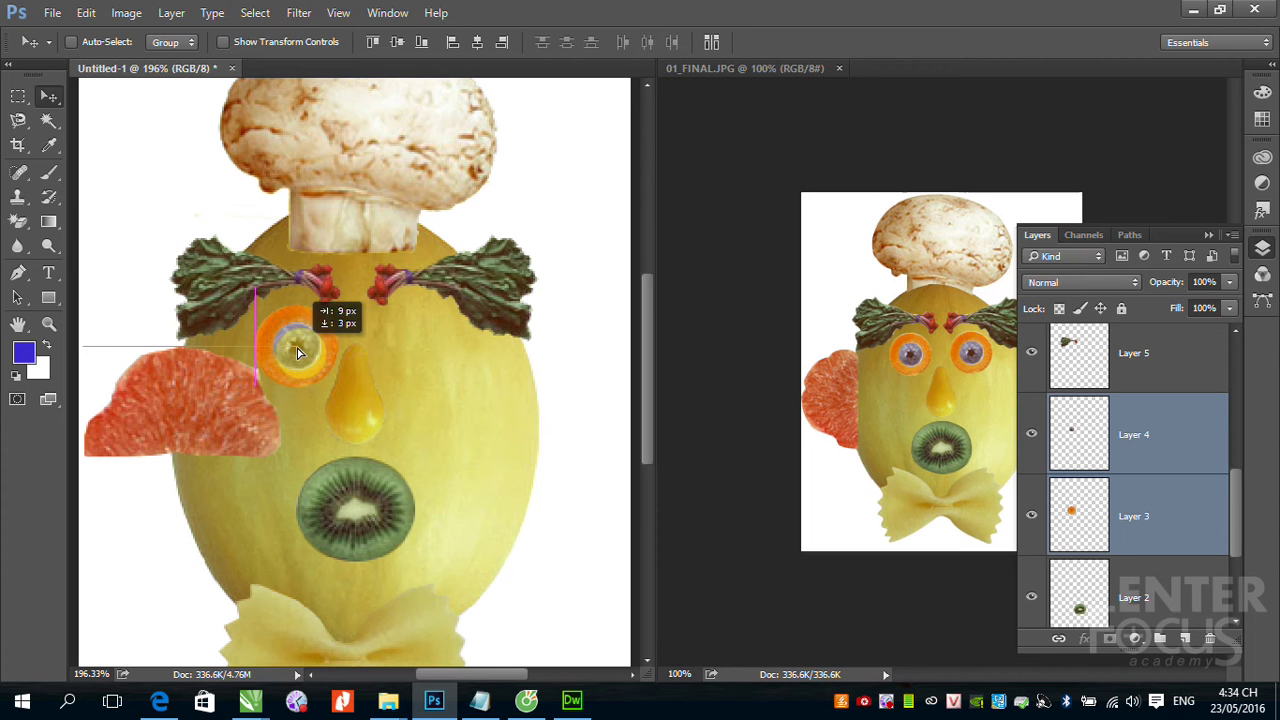
left_click_drag(298, 352, 297, 349)
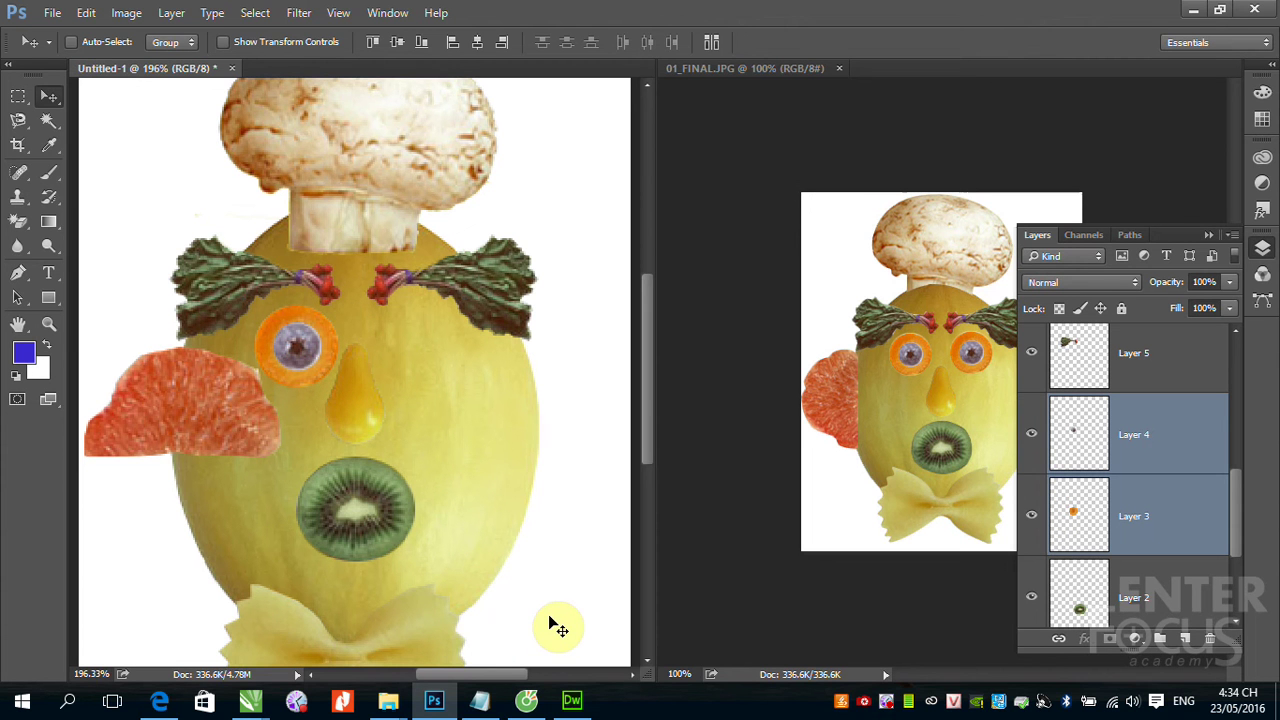
left_click_drag(292, 350, 419, 360)
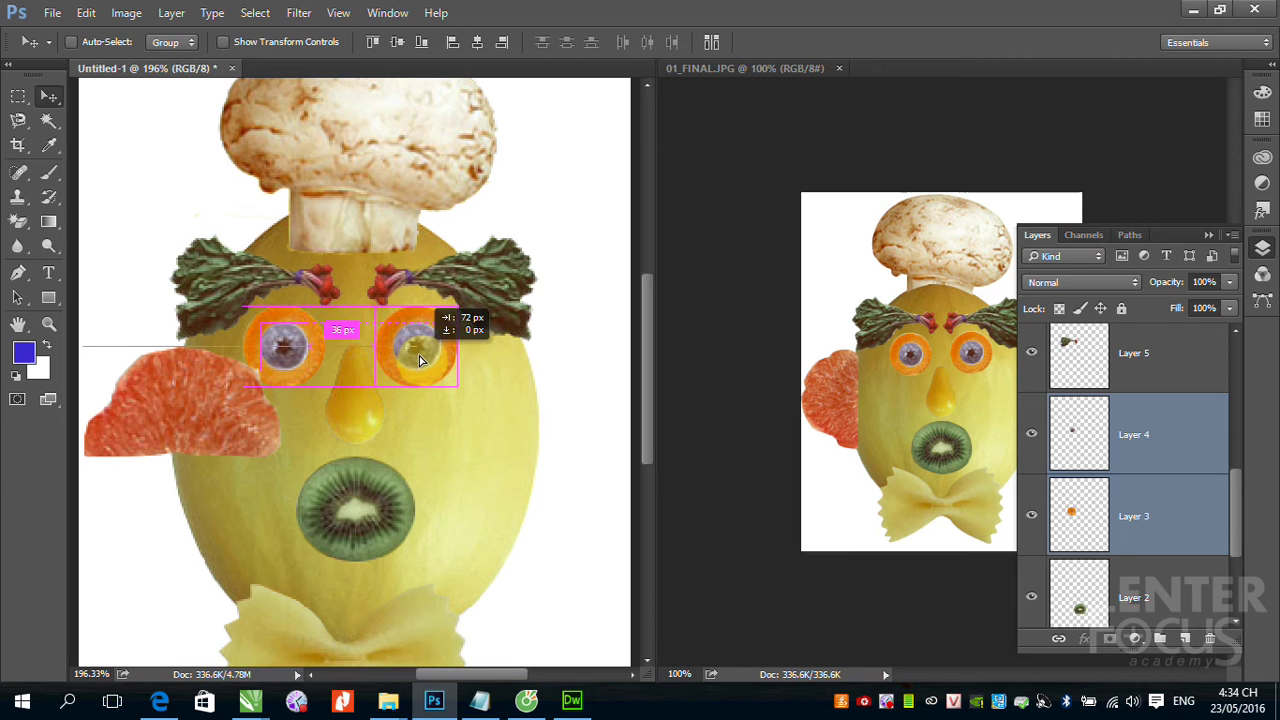
left_click_drag(419, 360, 422, 362)
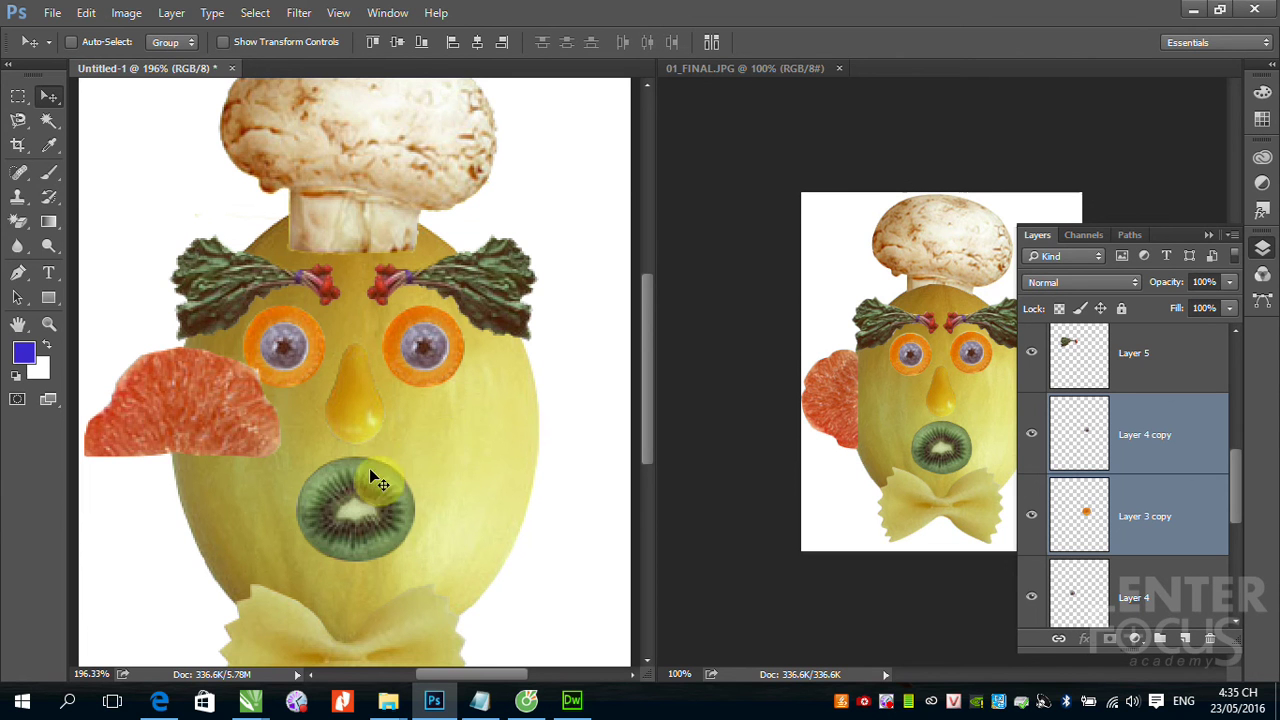
Centre the face in view, make the grapefruit's Layer 8 active, and open the Edit menu.
mouse_move(294, 447)
left_mouse_down()
mouse_move(434, 391)
mouse_move(383, 380)
left_mouse_up()
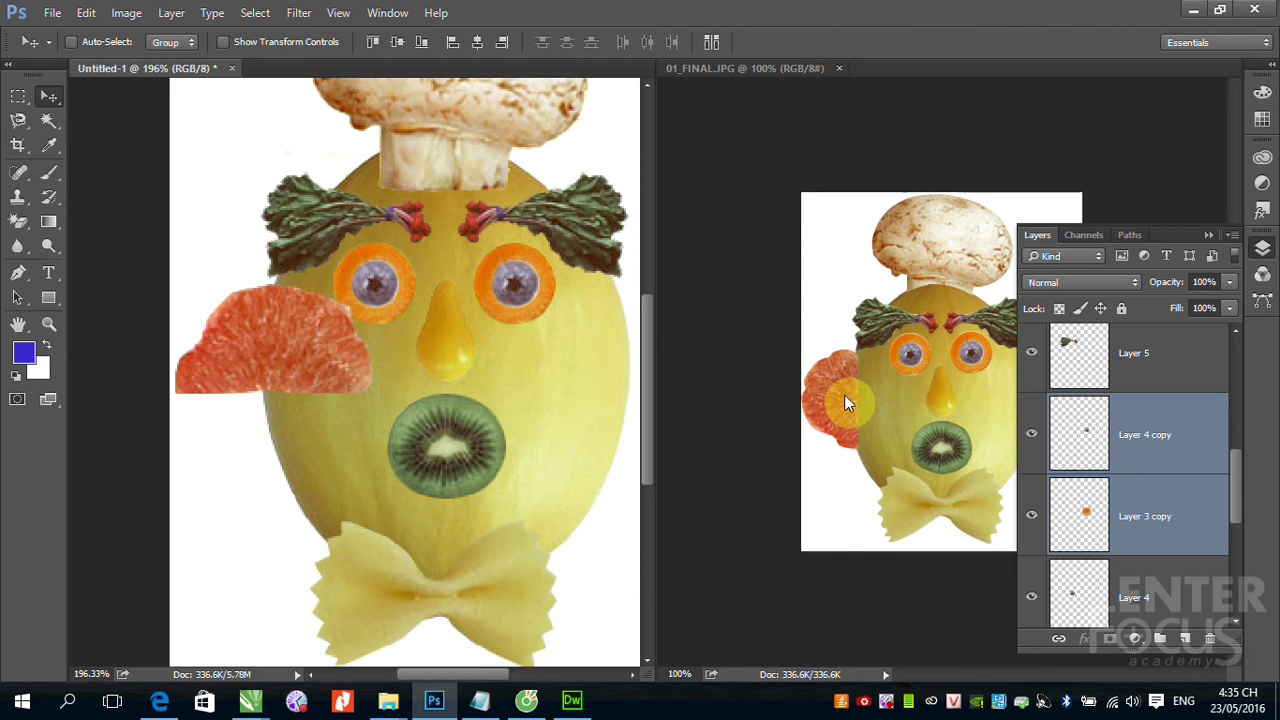
right_click(296, 366)
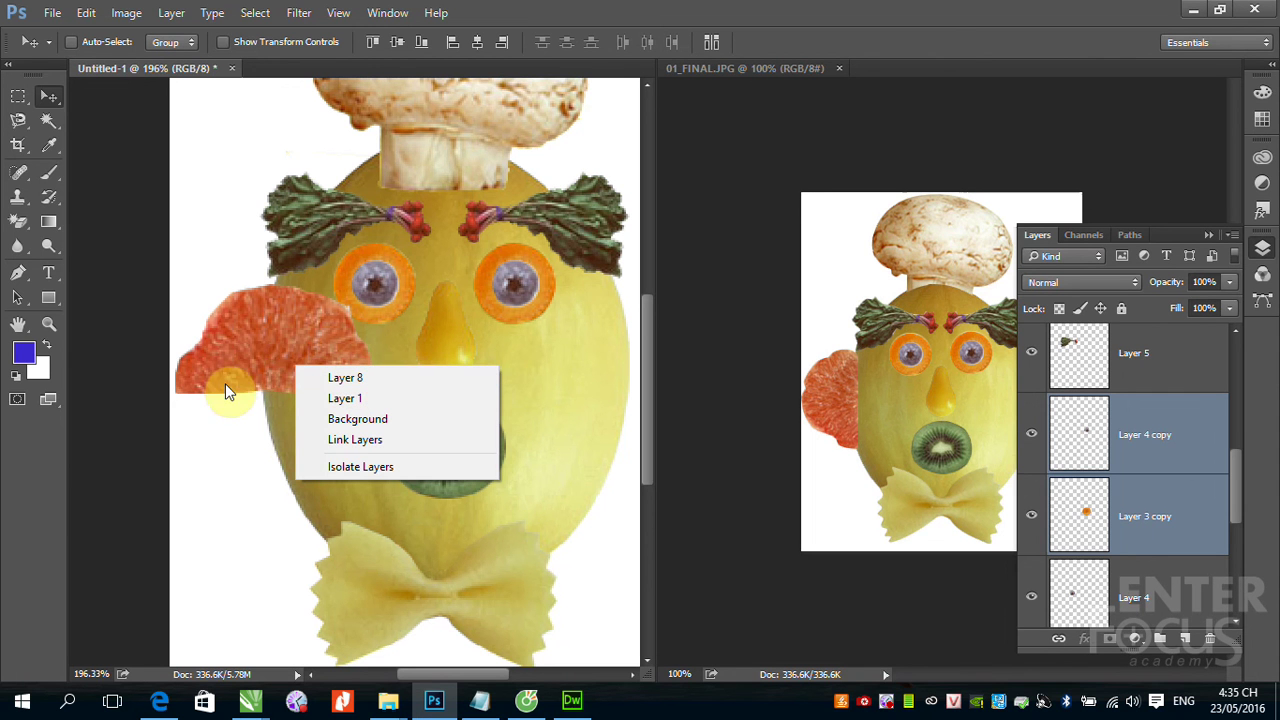
left_click(266, 406)
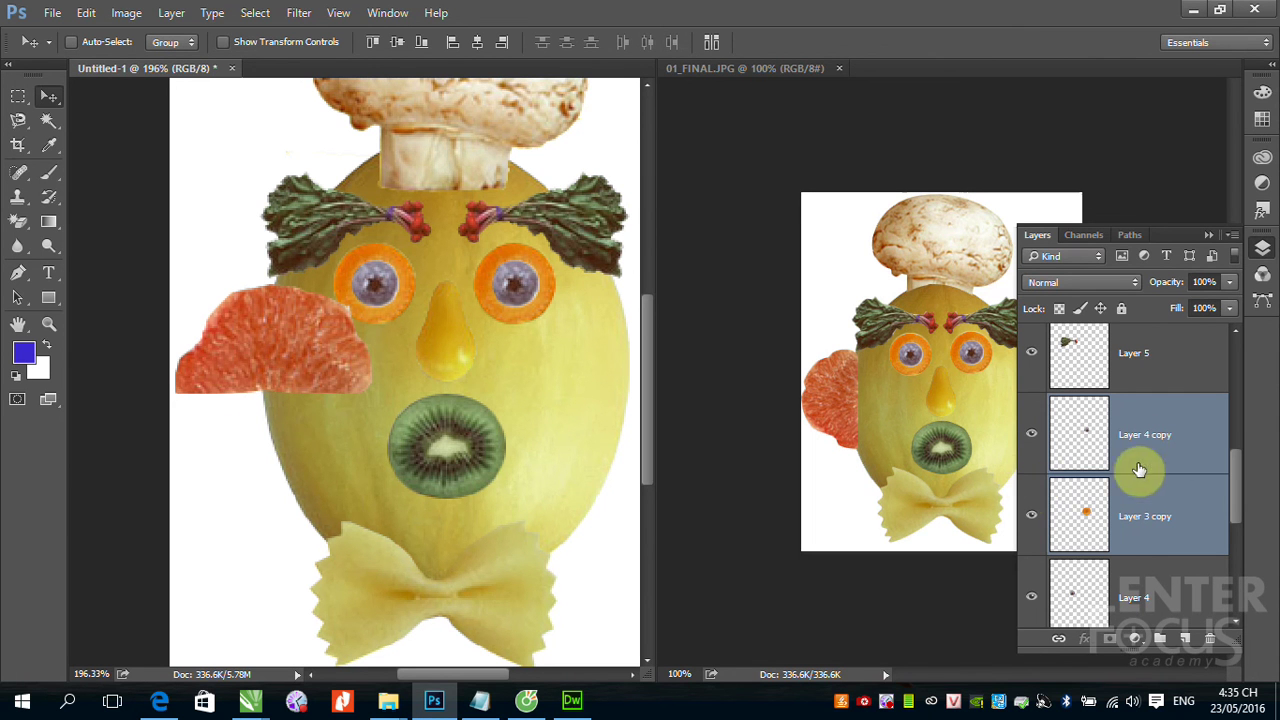
left_click_drag(1238, 485, 1230, 378)
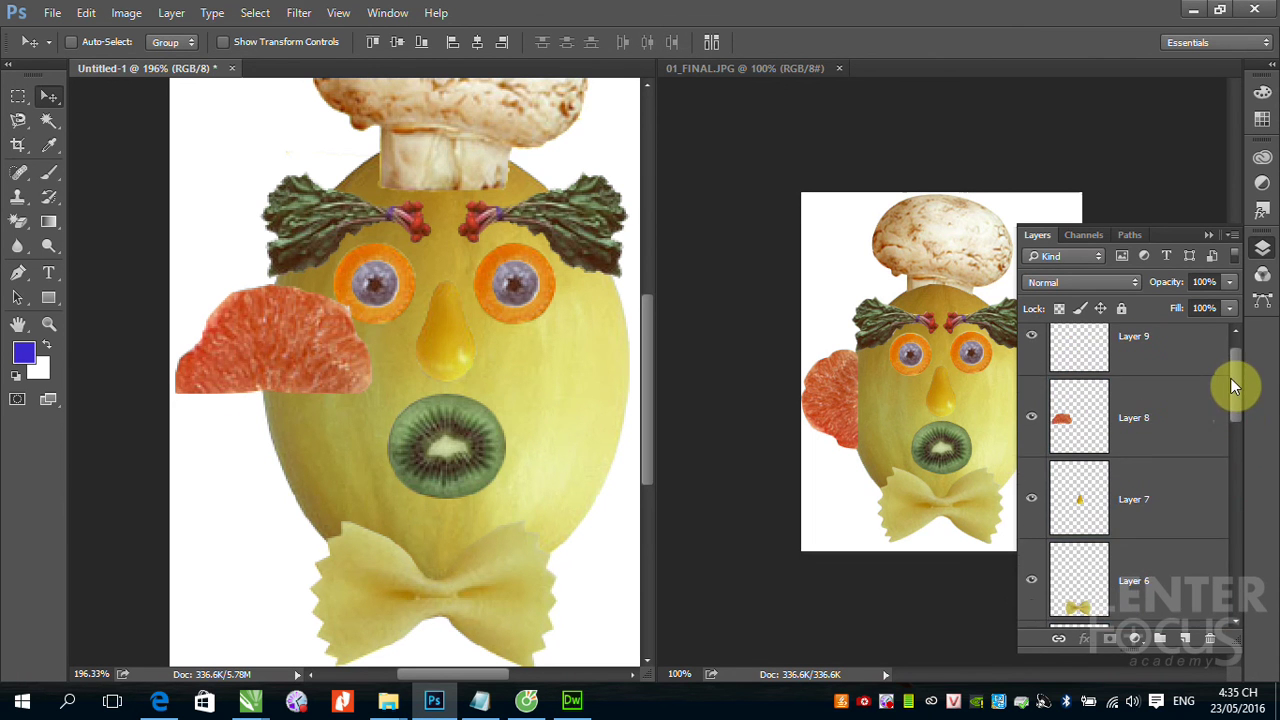
left_click(1147, 416)
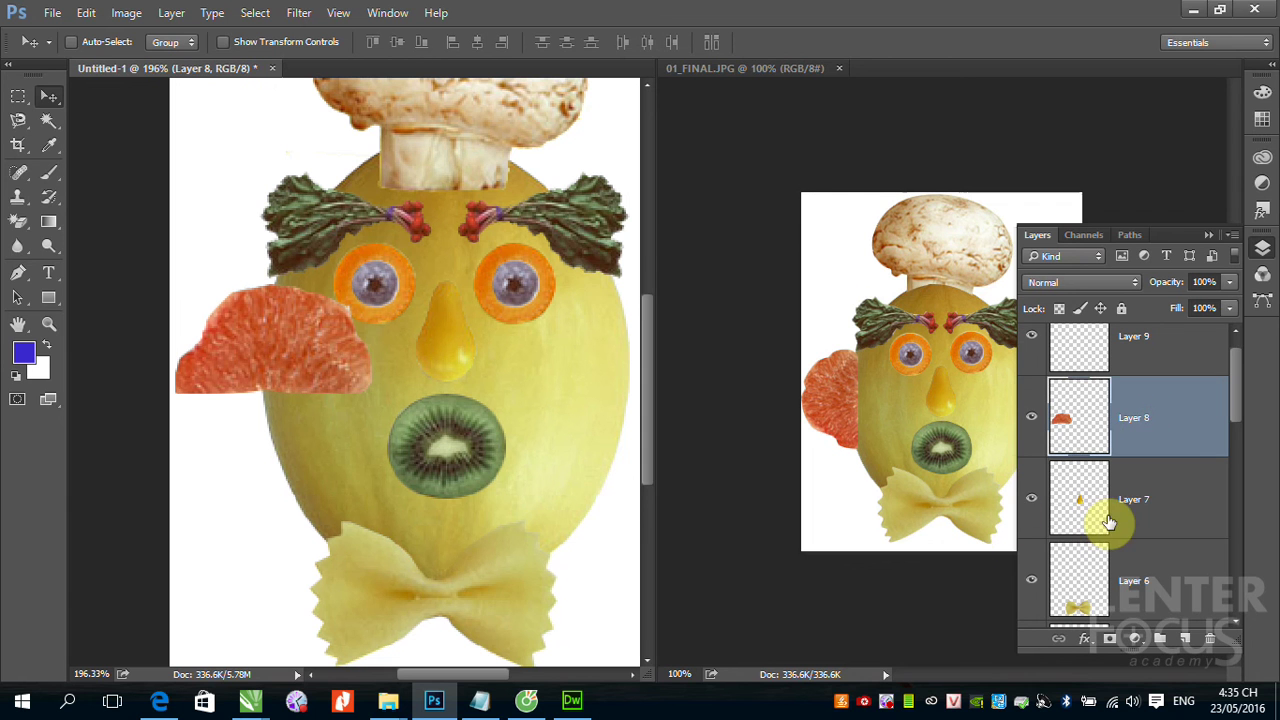
left_click(1171, 517)
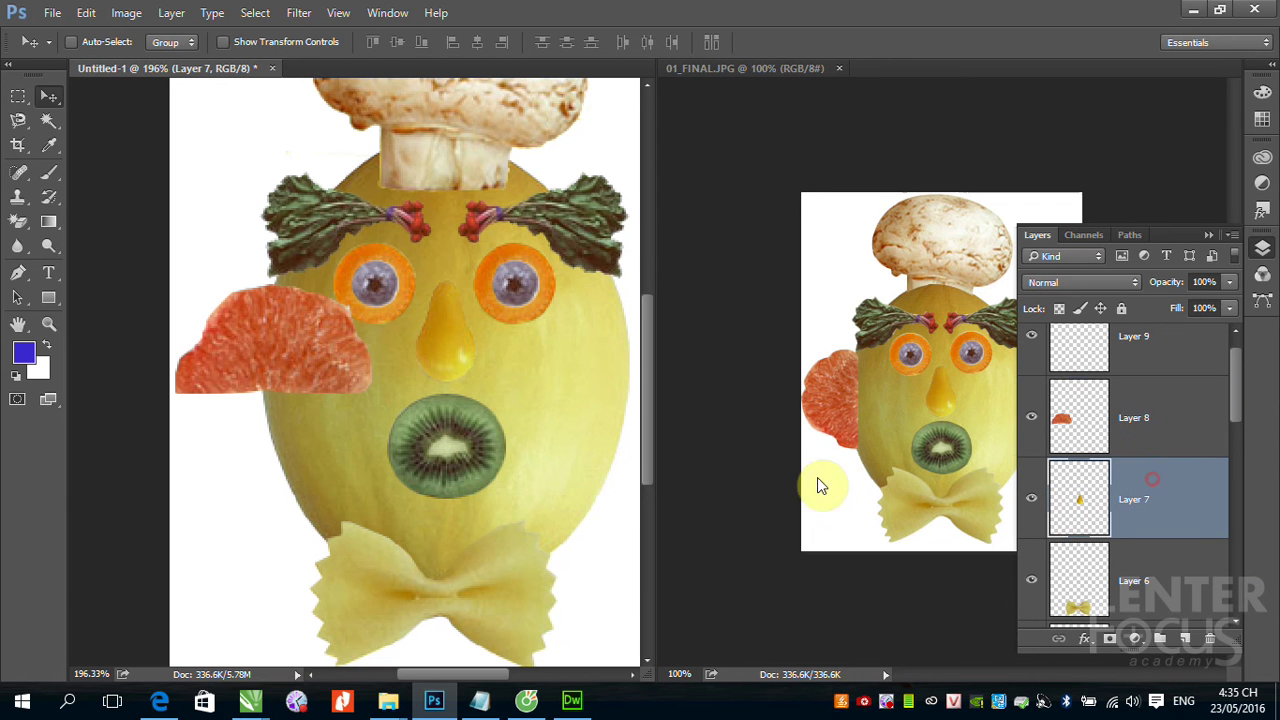
right_click(271, 348)
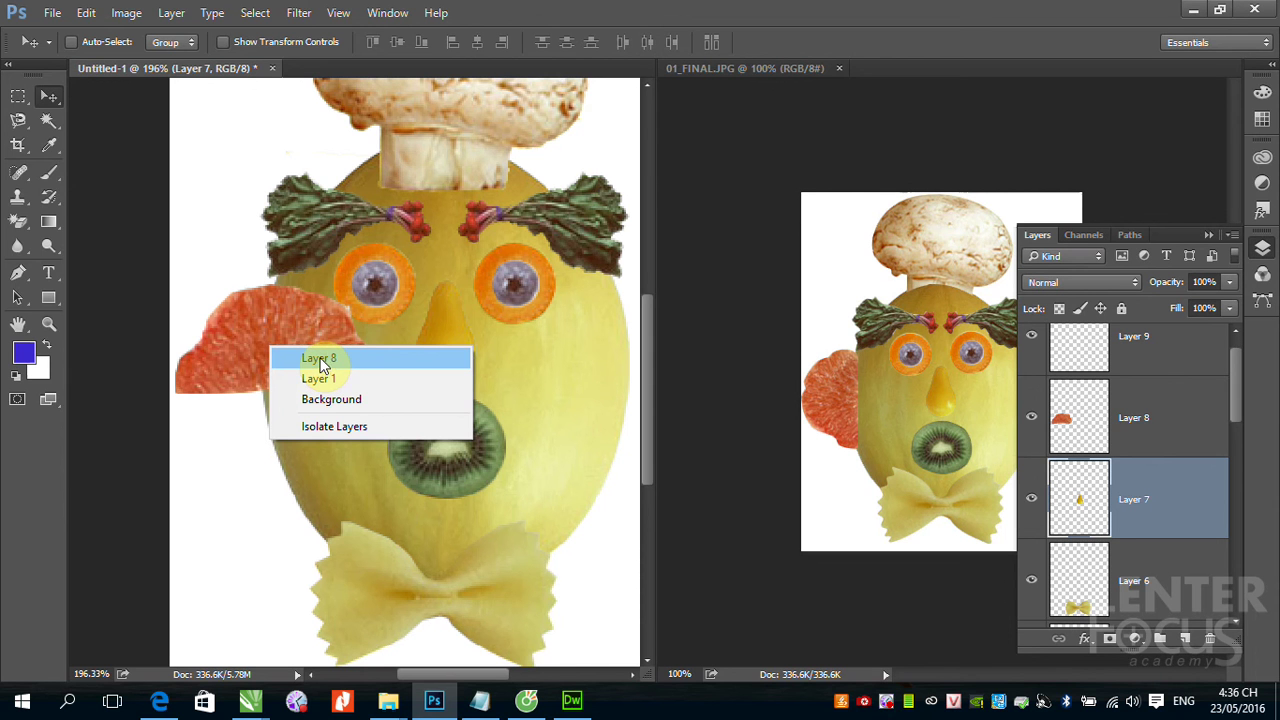
left_click(320, 360)
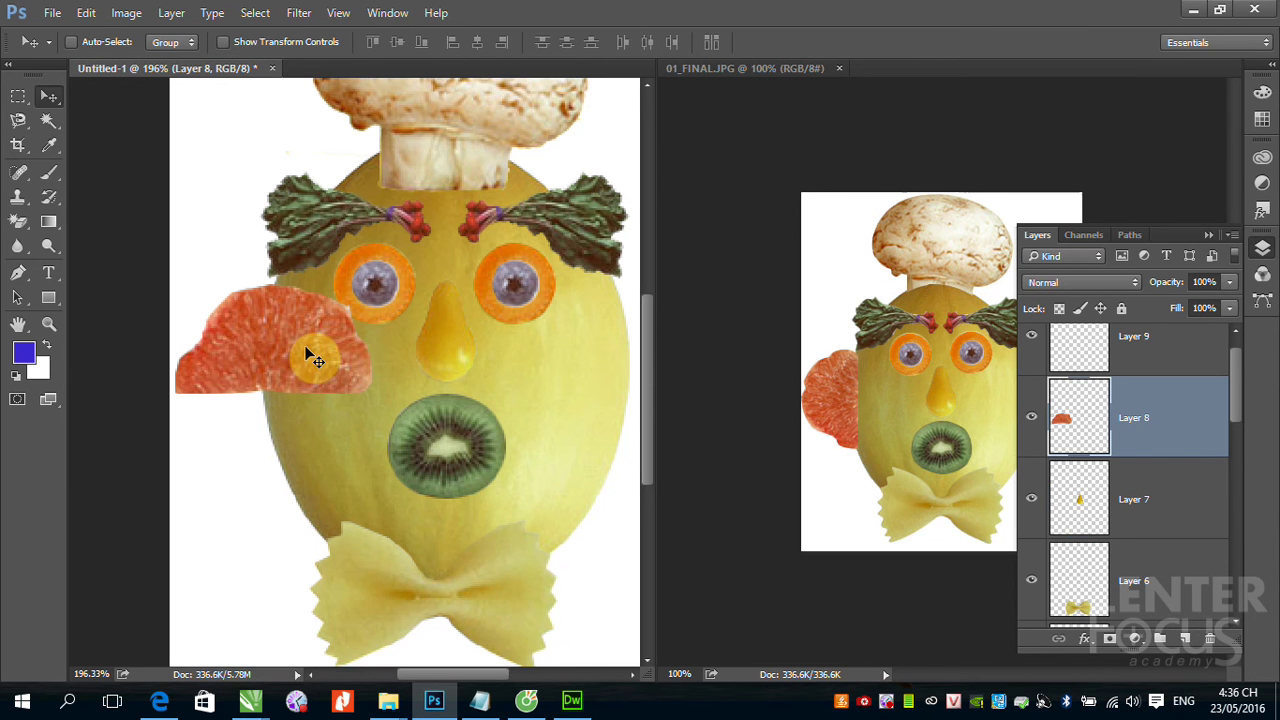
left_click(86, 13)
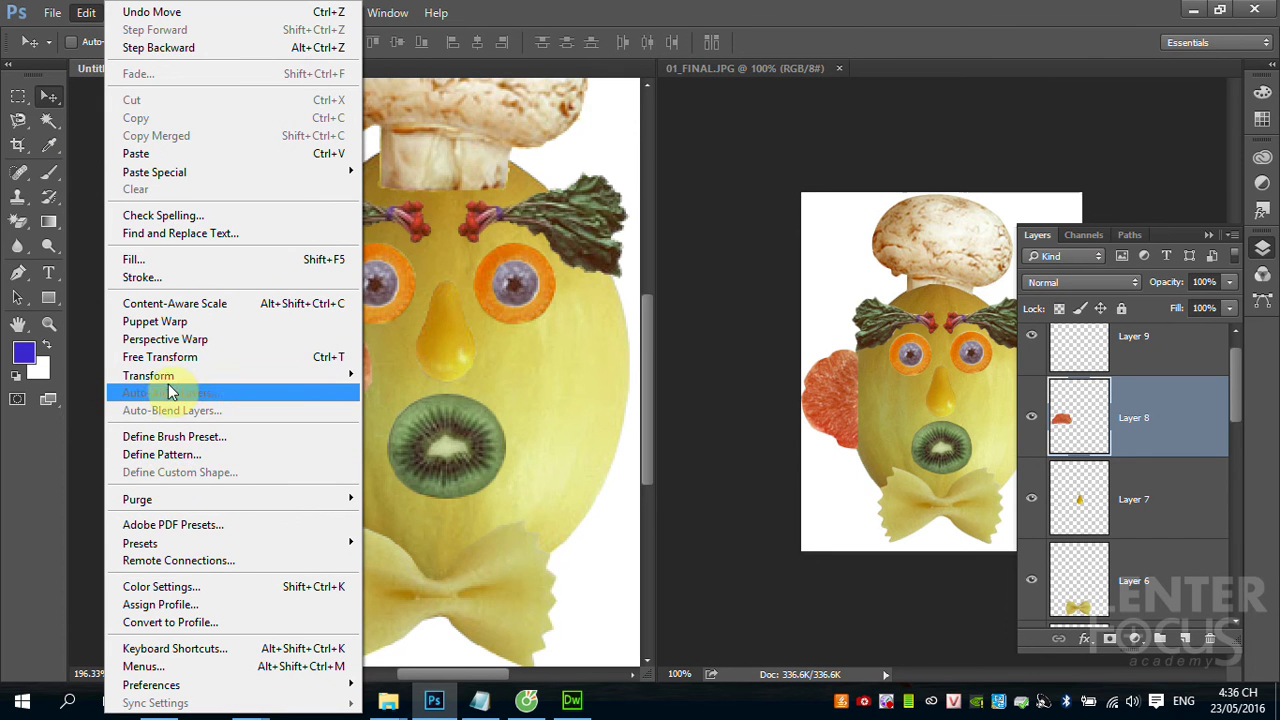
mouse_move(148, 375)
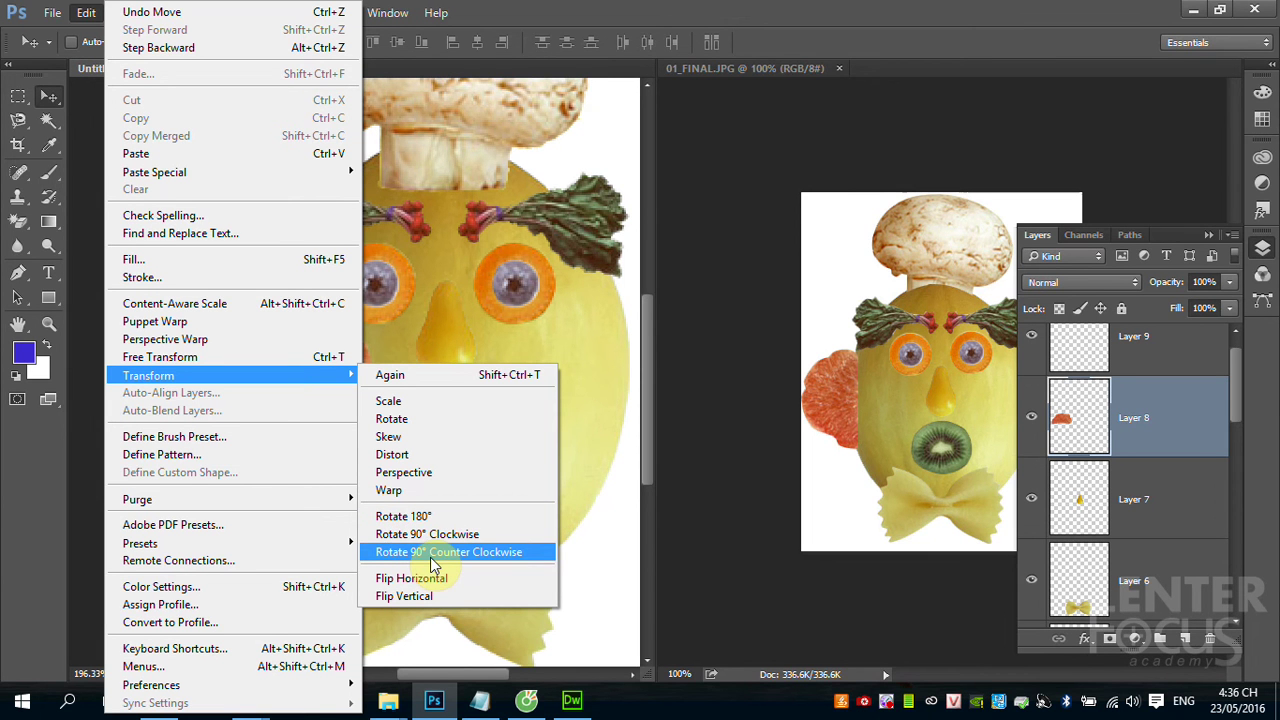
Rotate the grapefruit 90° counter-clockwise and move it to the left of the head.
left_click(432, 552)
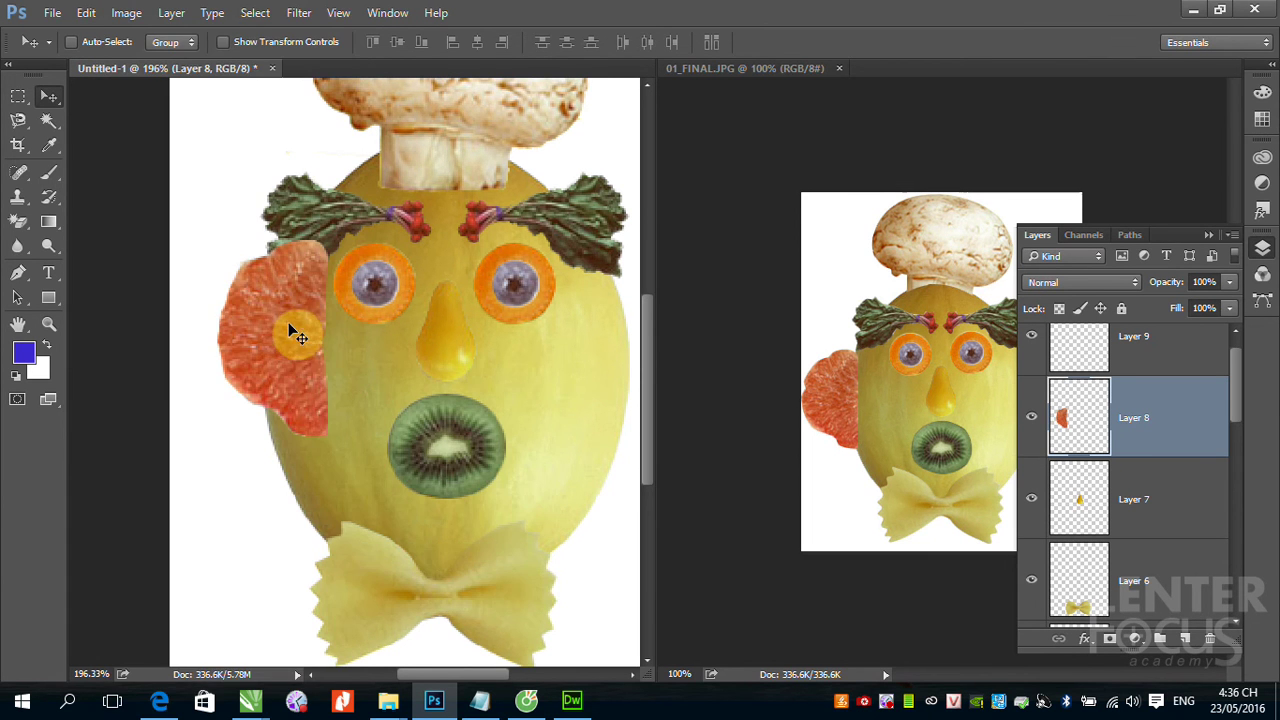
mouse_move(277, 334)
left_mouse_down()
mouse_move(247, 390)
mouse_move(256, 361)
left_mouse_up()
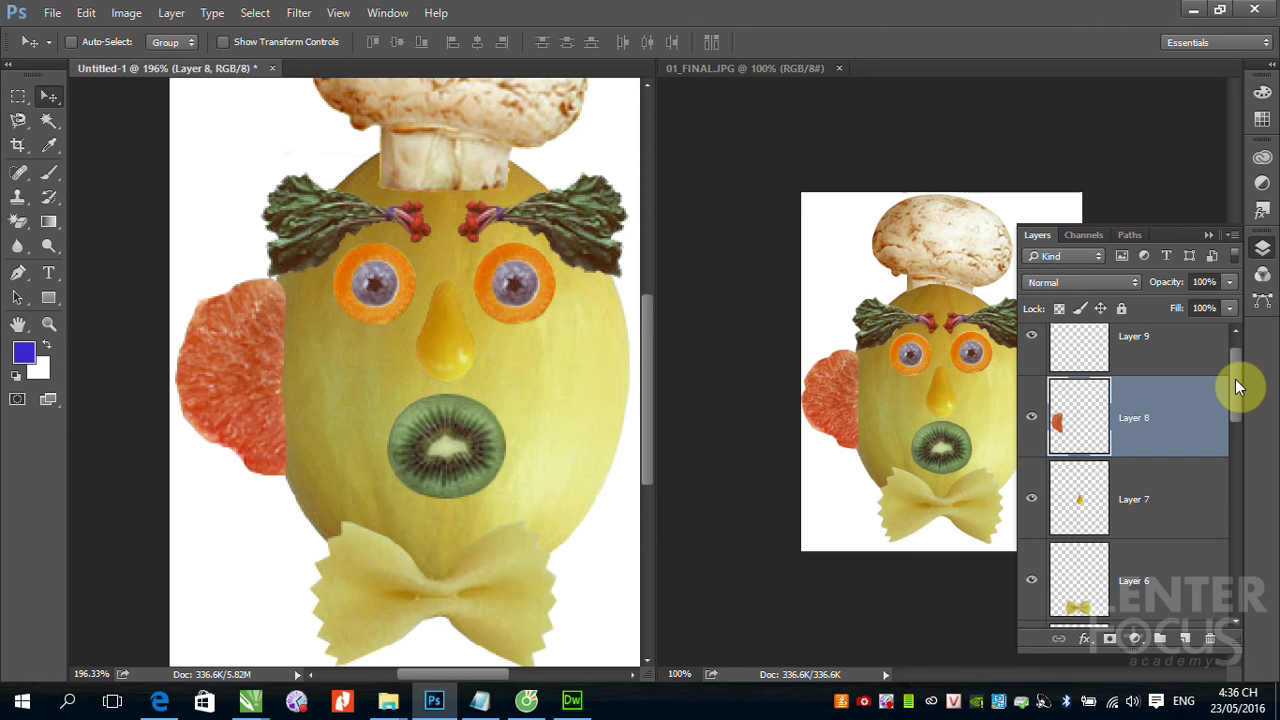
left_click_drag(1235, 378, 1246, 400)
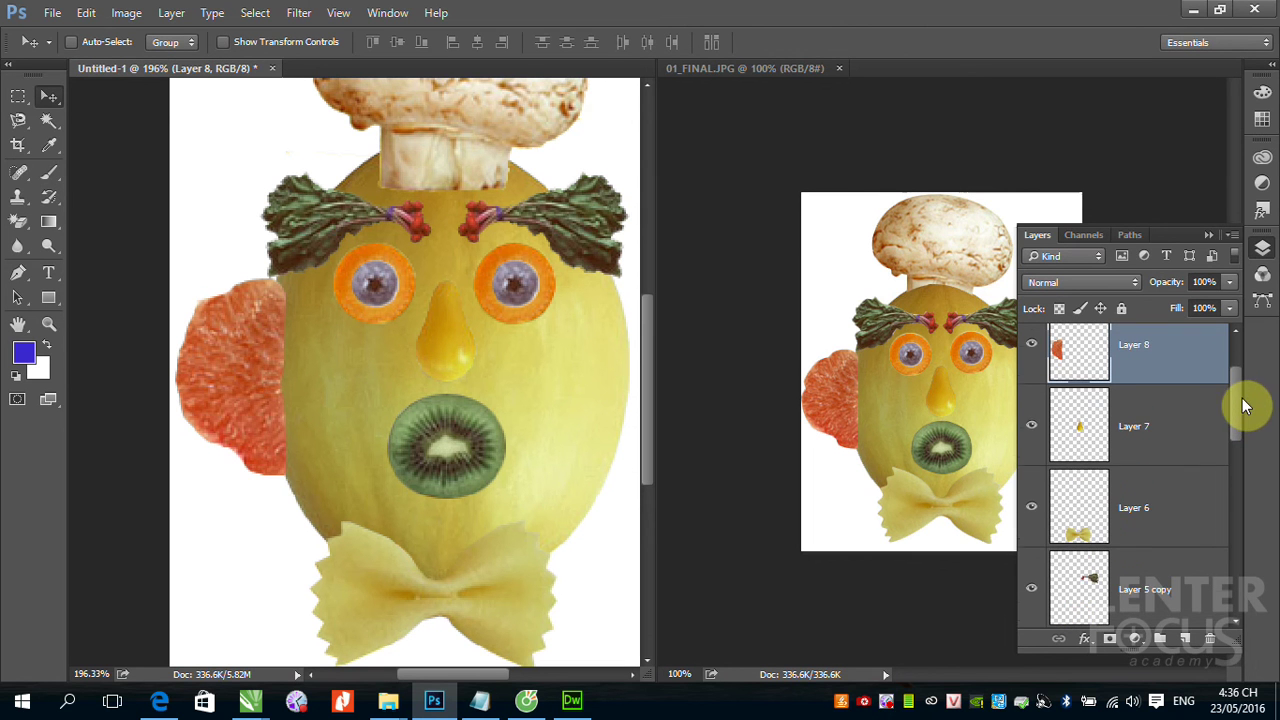
left_click_drag(1172, 224, 1168, 128)
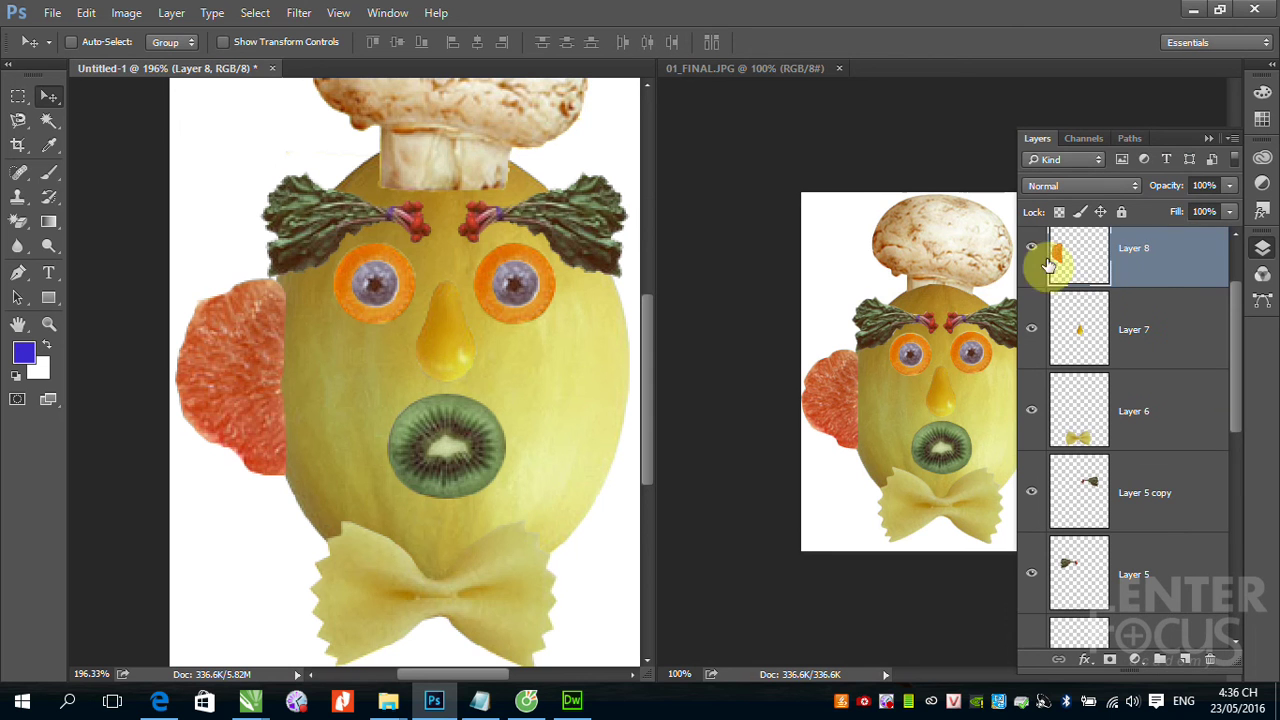
Drag Layer 8 down the layer stack to just above Background.
left_click_drag(1192, 272, 1194, 448)
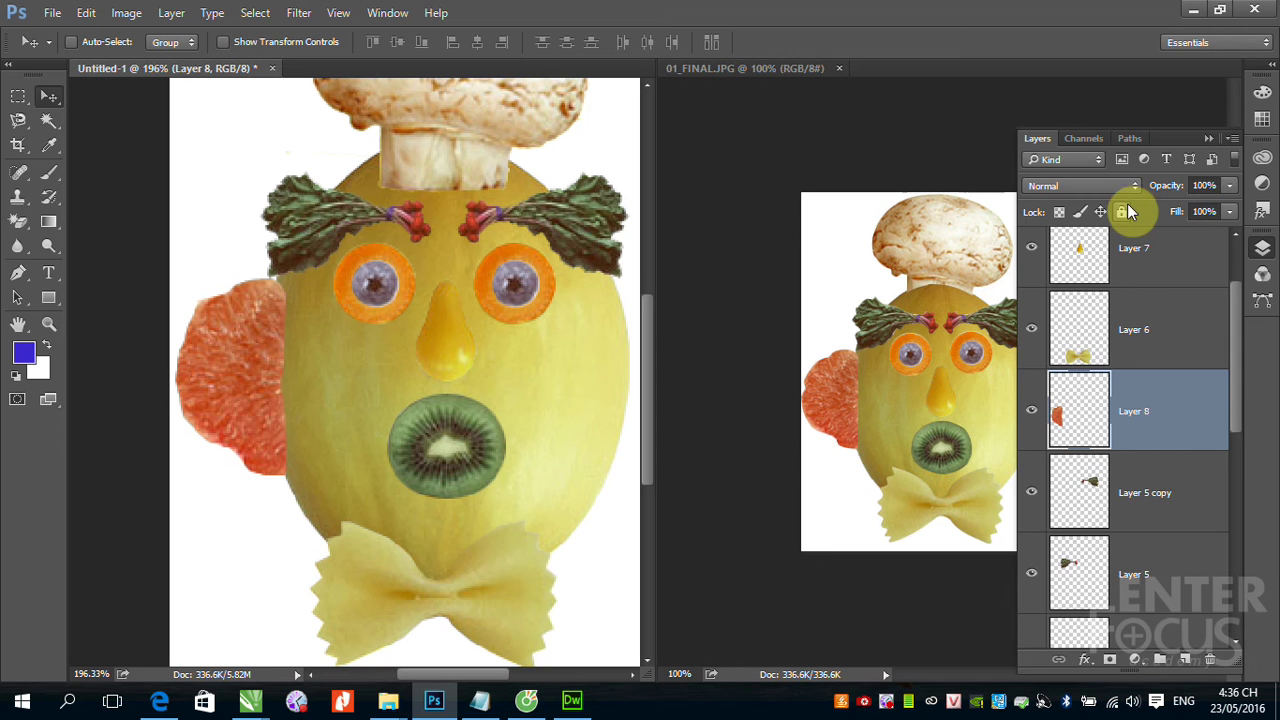
left_click_drag(1234, 383, 1240, 443)
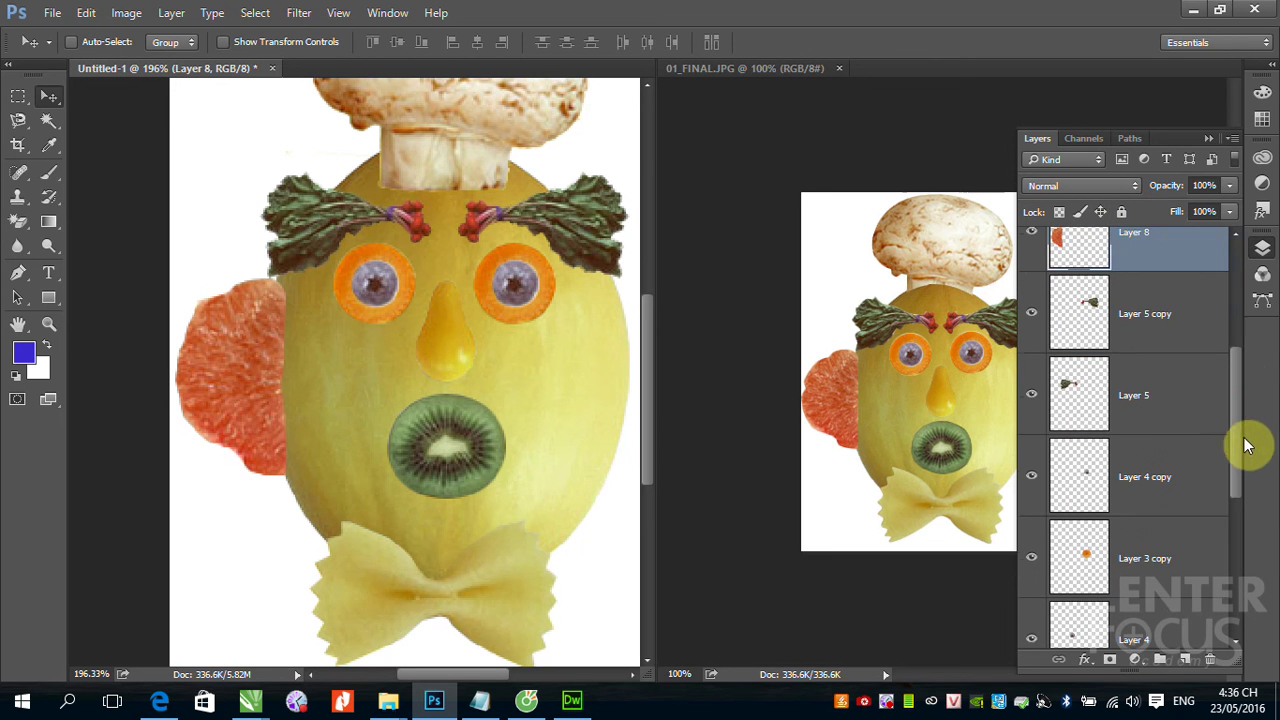
mouse_move(1172, 247)
left_mouse_down()
mouse_move(1183, 481)
mouse_move(1253, 566)
left_mouse_up()
left_click_drag(1166, 323, 1172, 555)
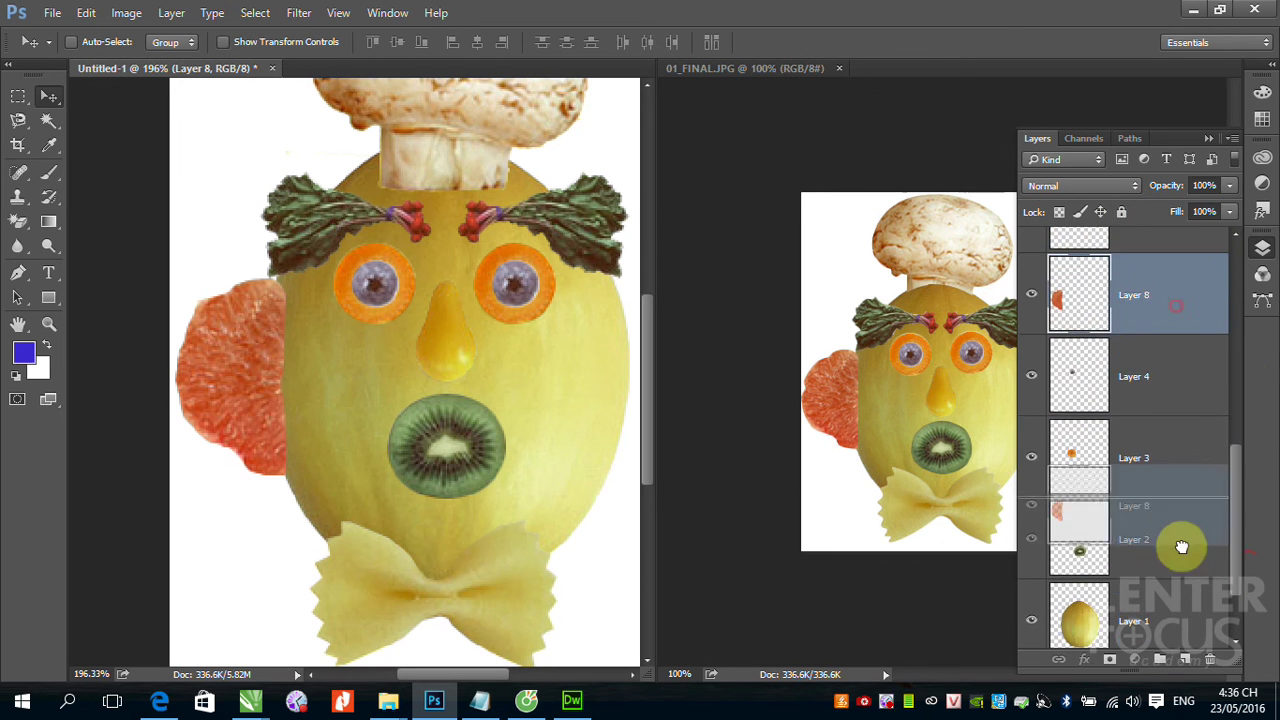
left_click_drag(1237, 505, 1248, 560)
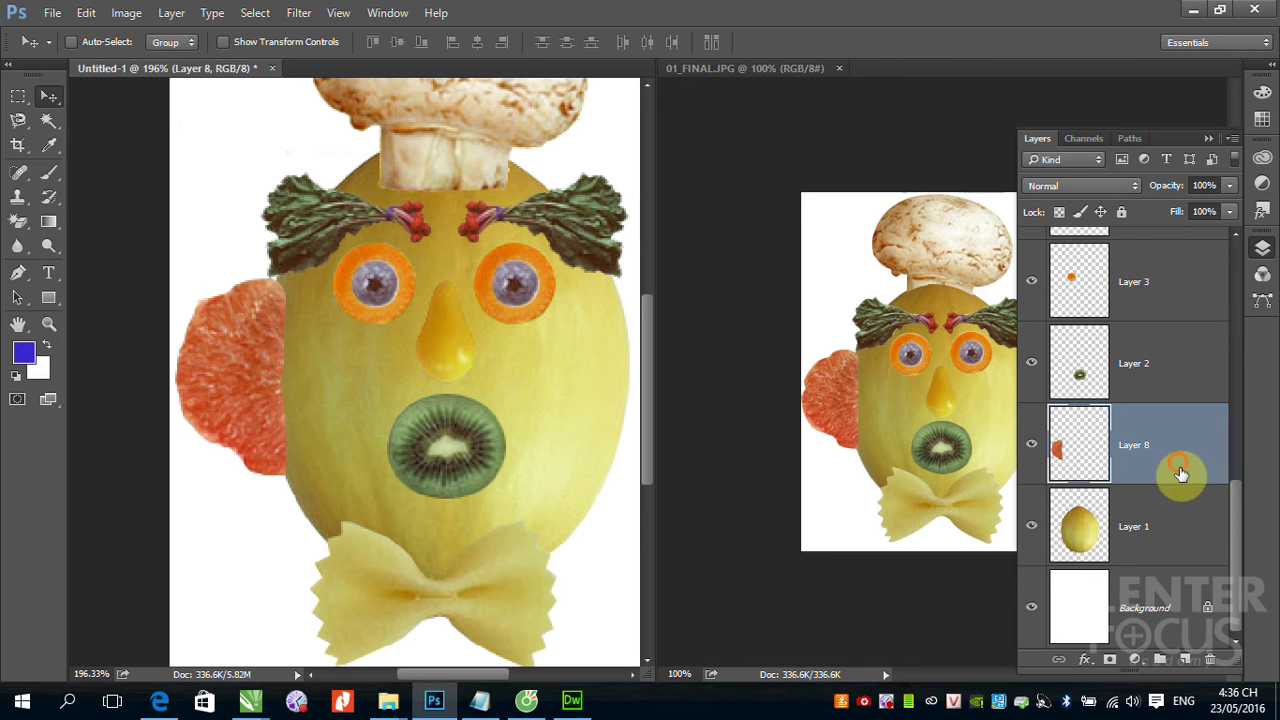
left_click_drag(1182, 476, 1189, 555)
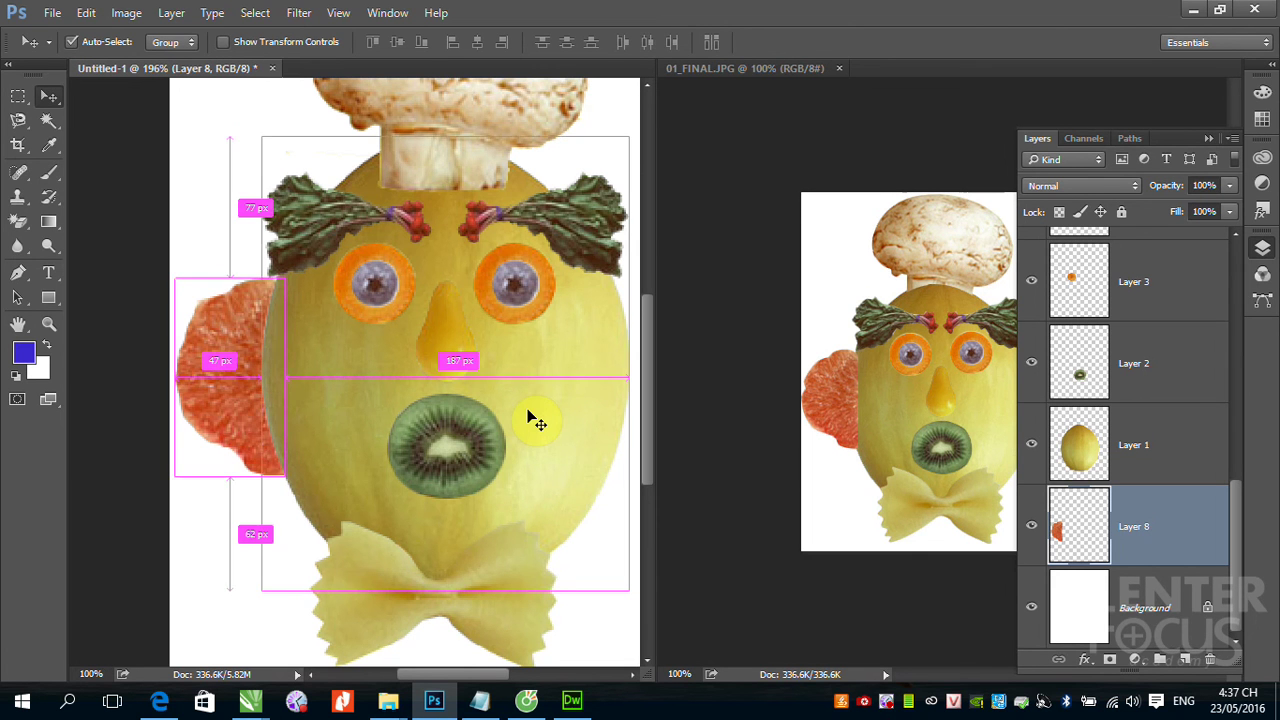
At 100% zoom, duplicate the grapefruit ear to the right and flip it horizontally.
key("ctrl+1")
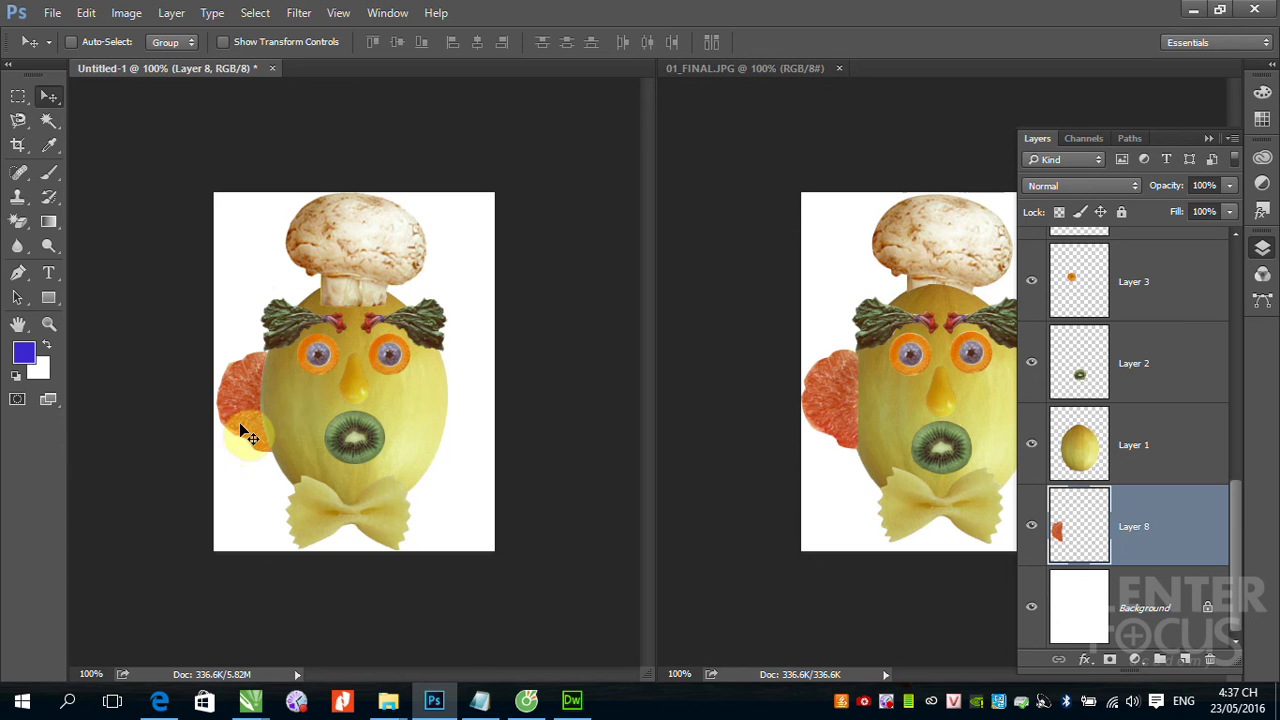
left_click_drag(250, 410, 455, 420)
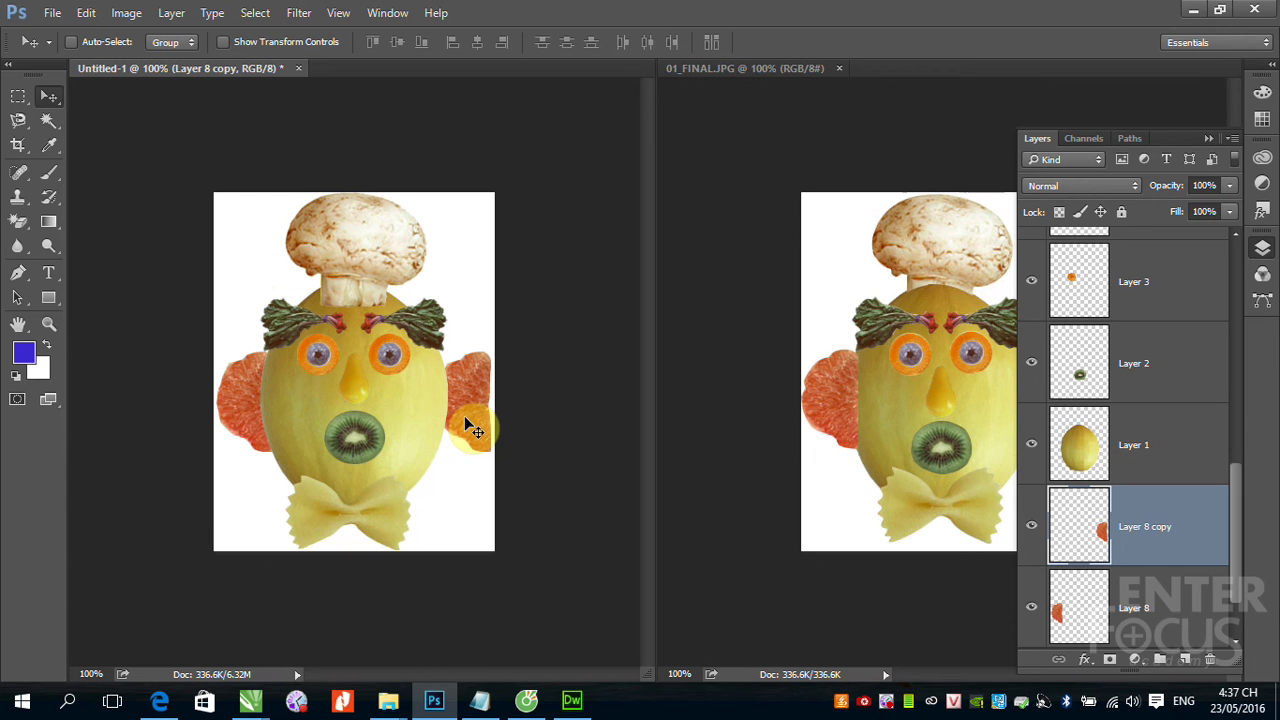
left_click(85, 13)
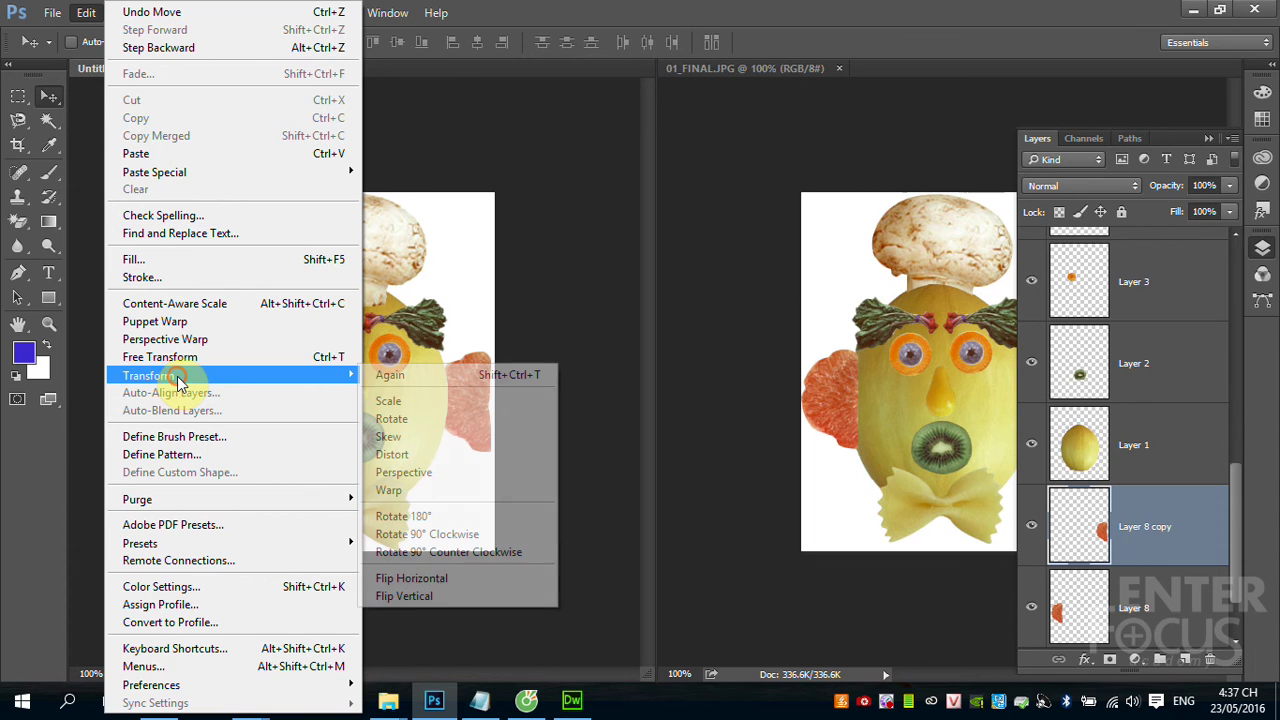
mouse_move(148, 375)
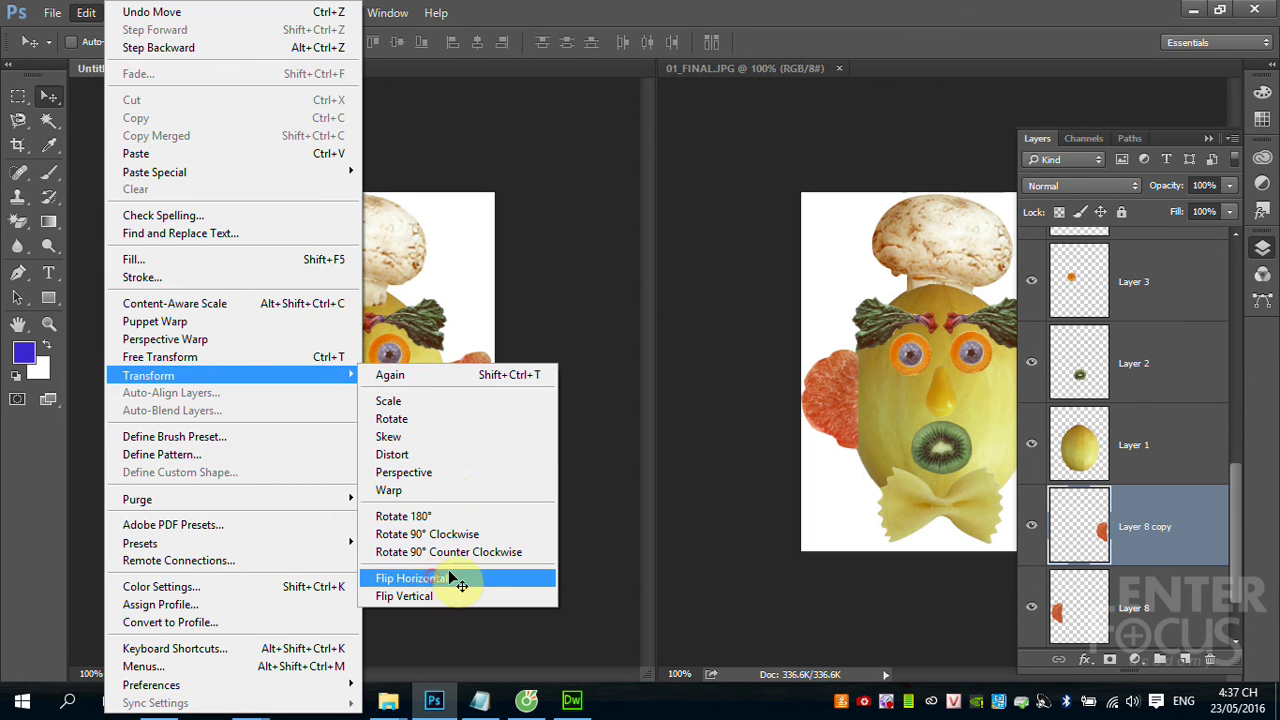
left_click(437, 580)
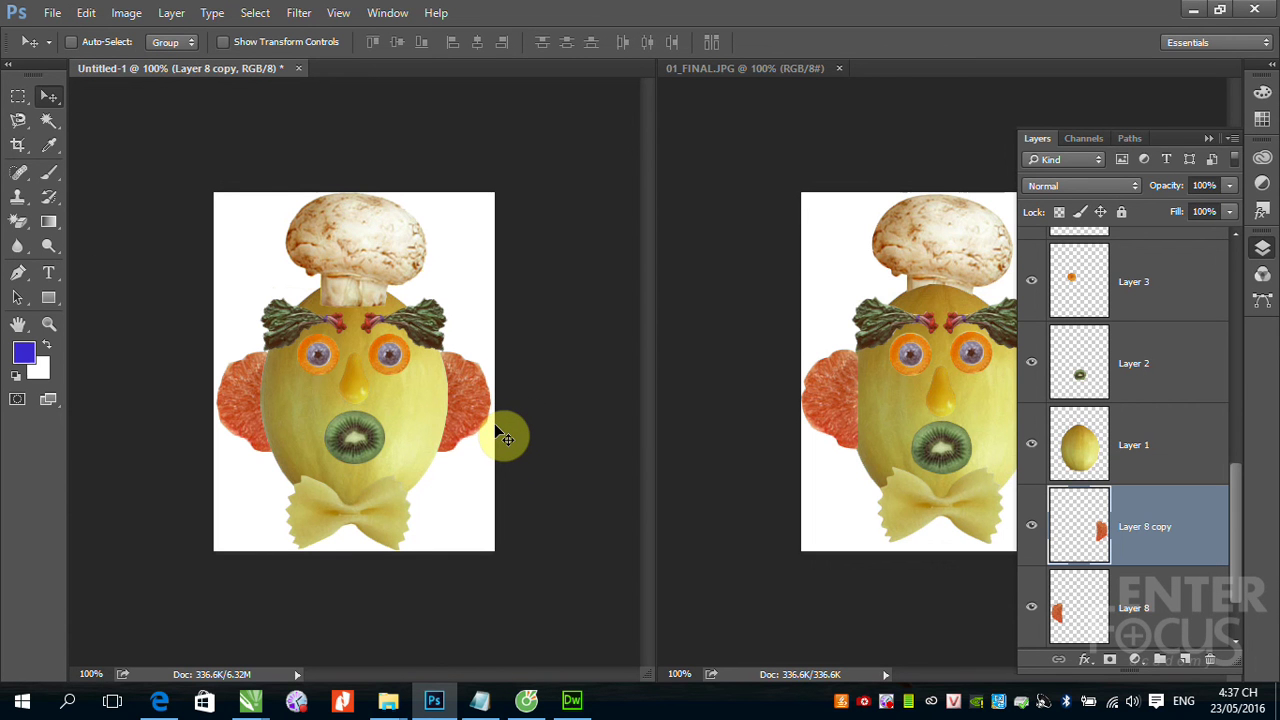
Select the mushroom hat's Layer 9 and nudge it slightly right.
right_click(368, 258)
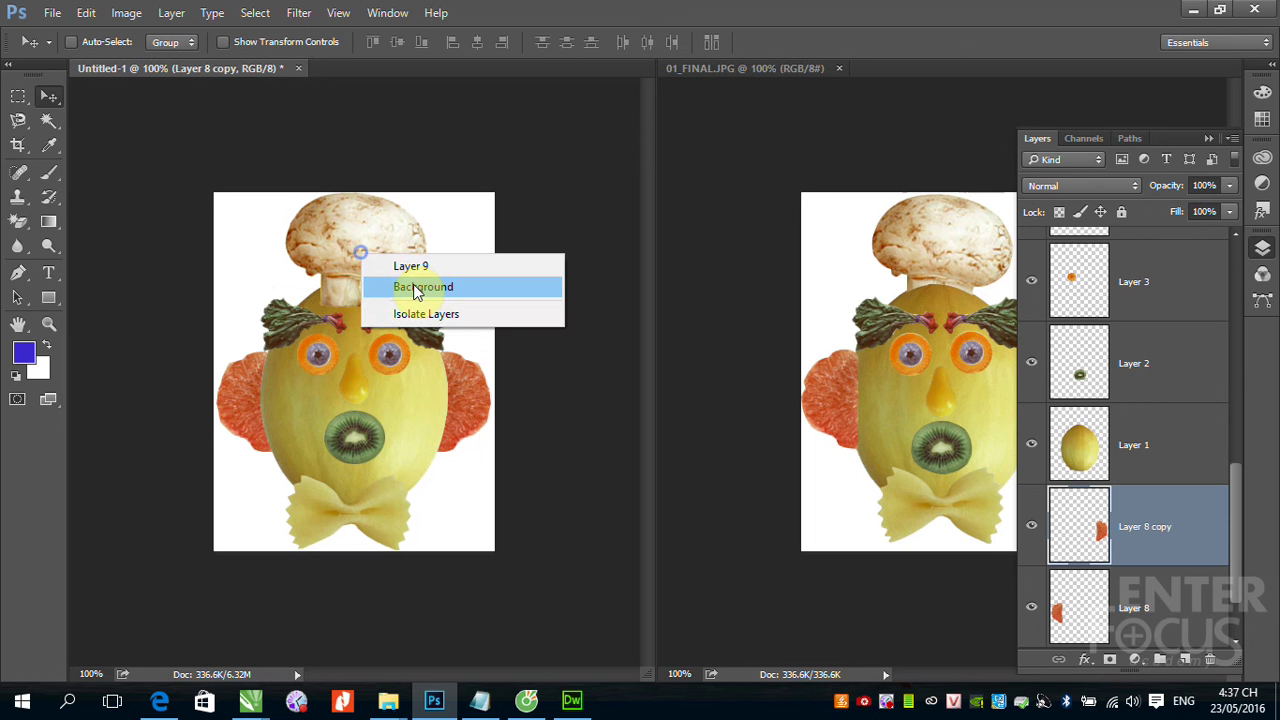
left_click(404, 262)
left_click_drag(392, 252, 397, 252)
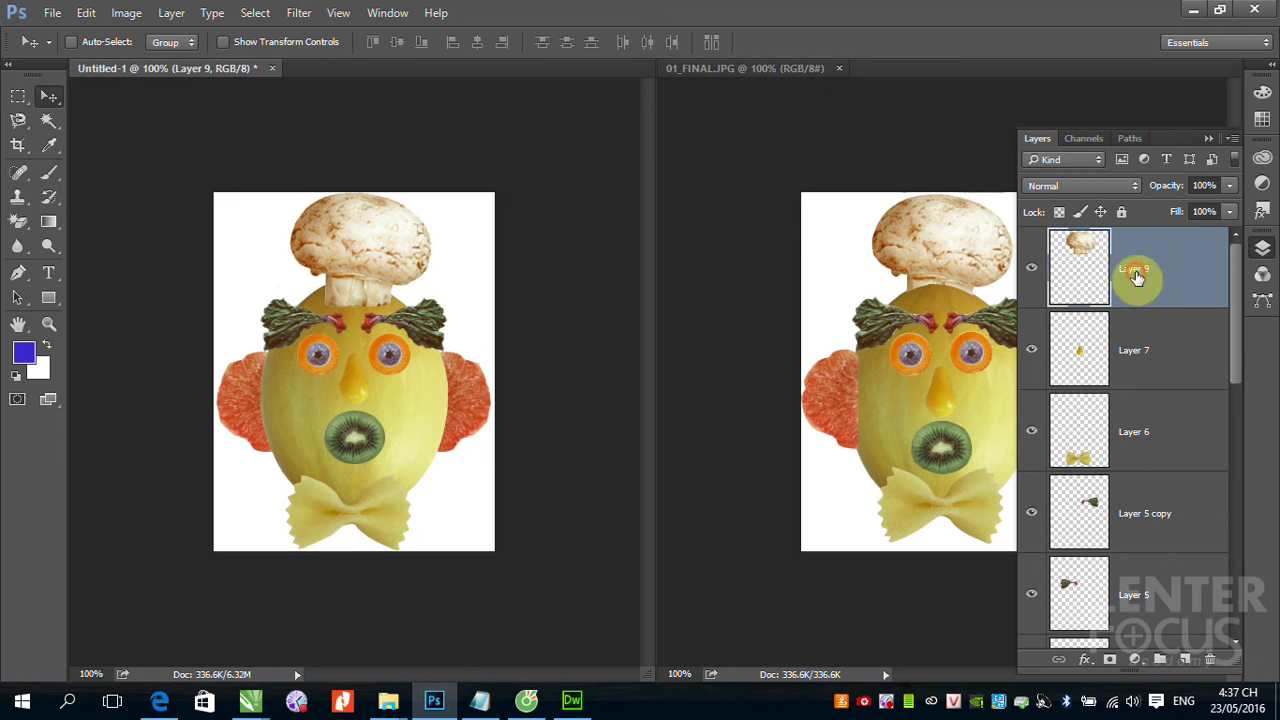
mouse_move(1234, 282)
left_mouse_down()
mouse_move(1265, 400)
mouse_move(1257, 510)
left_mouse_up()
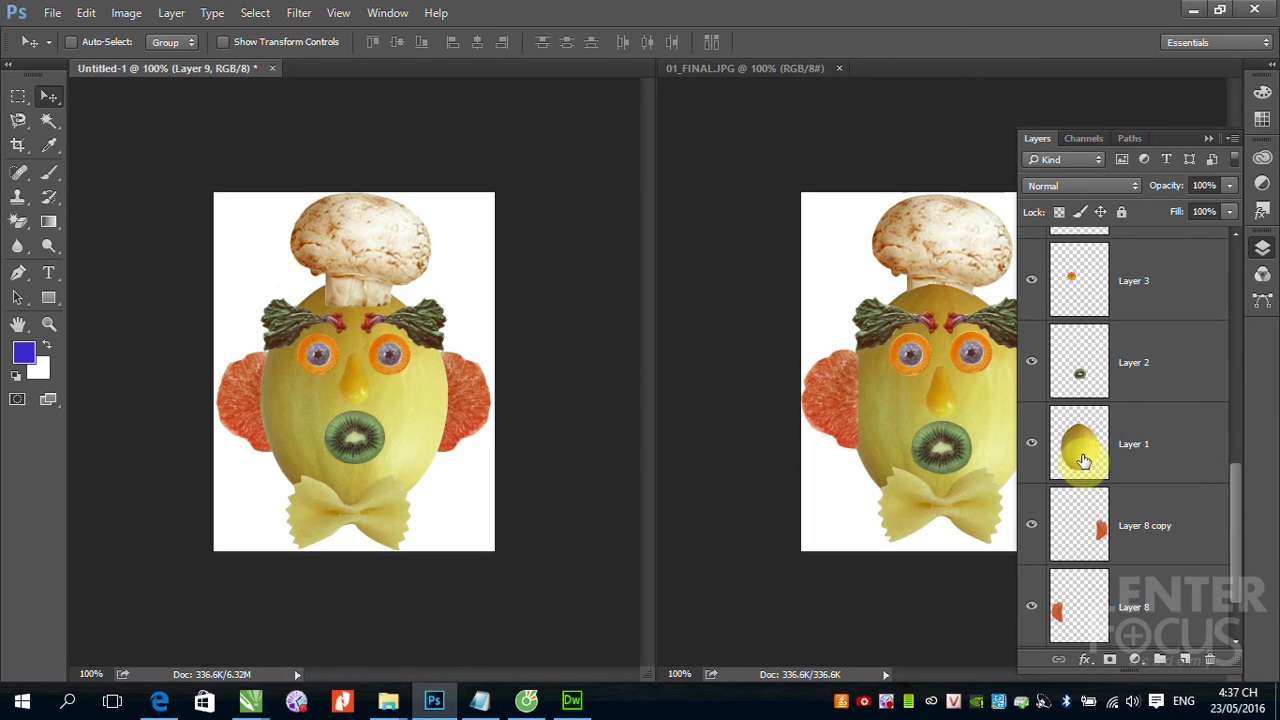
mouse_move(1237, 505)
left_mouse_down()
mouse_move(1245, 293)
mouse_move(1137, 262)
left_mouse_up()
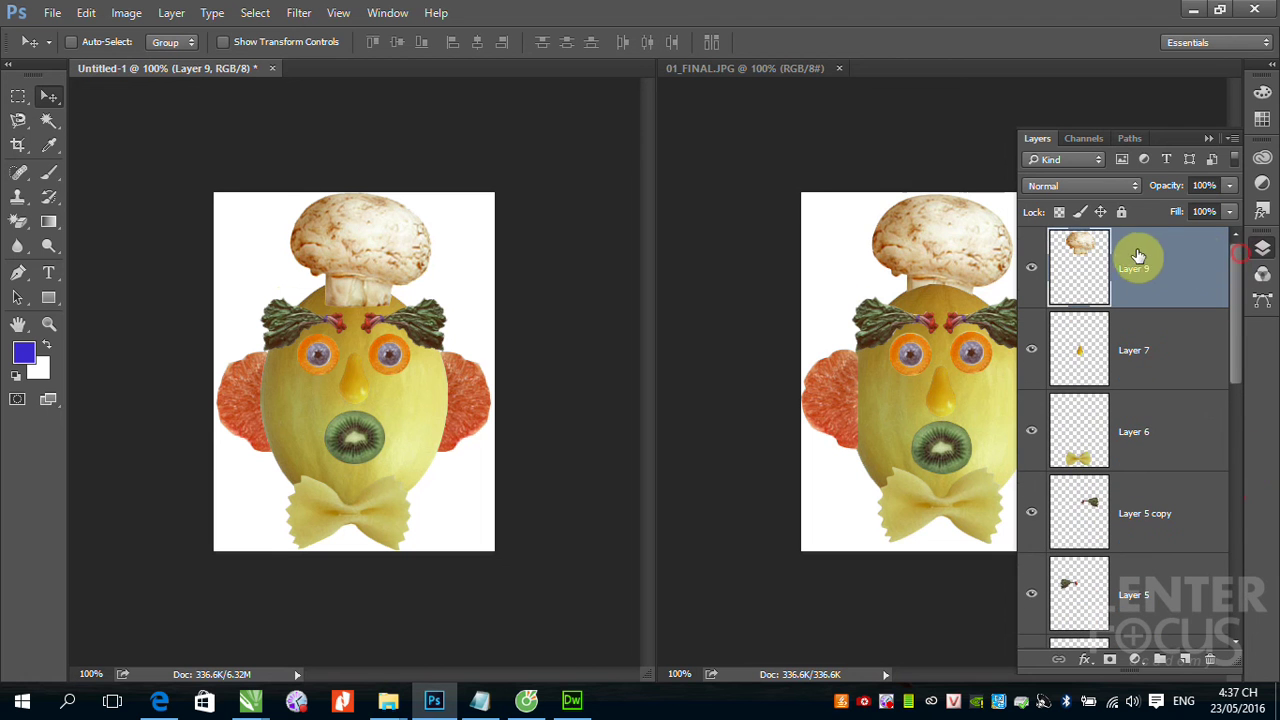
Send the mushroom hat behind the melon head and collapse the Layers panel.
left_click(171, 20)
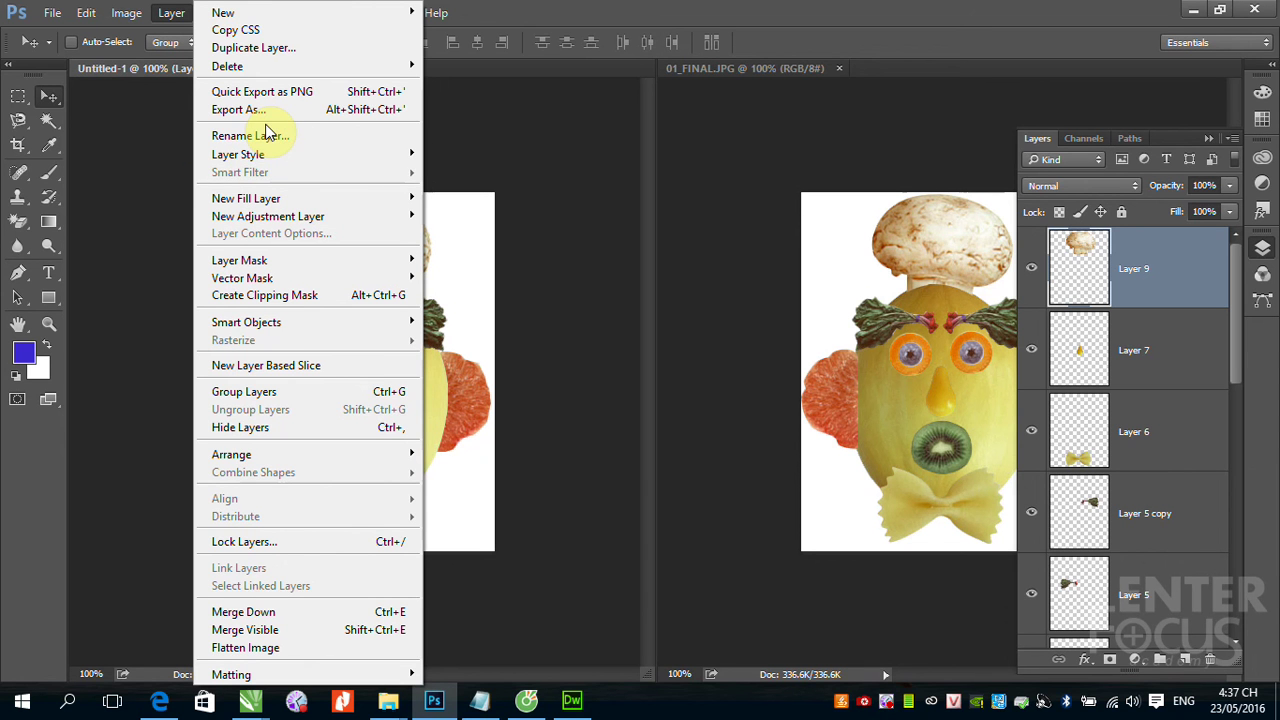
mouse_move(231, 454)
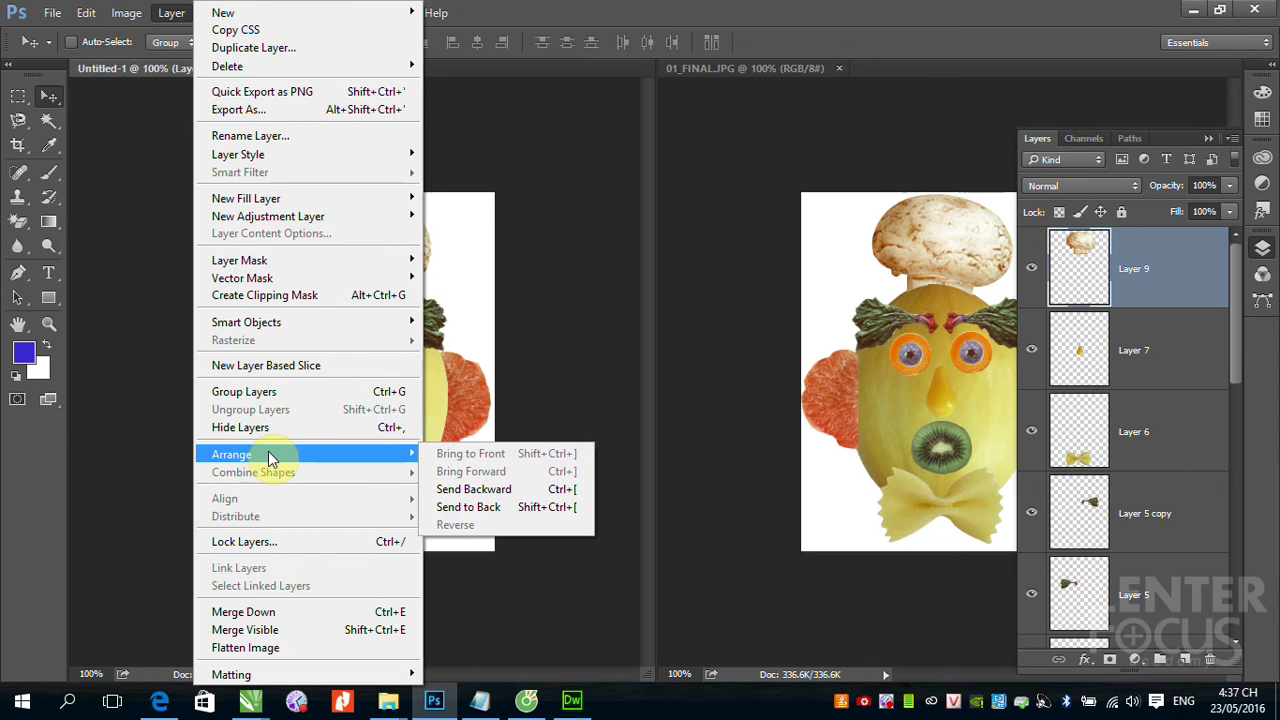
left_click(496, 508)
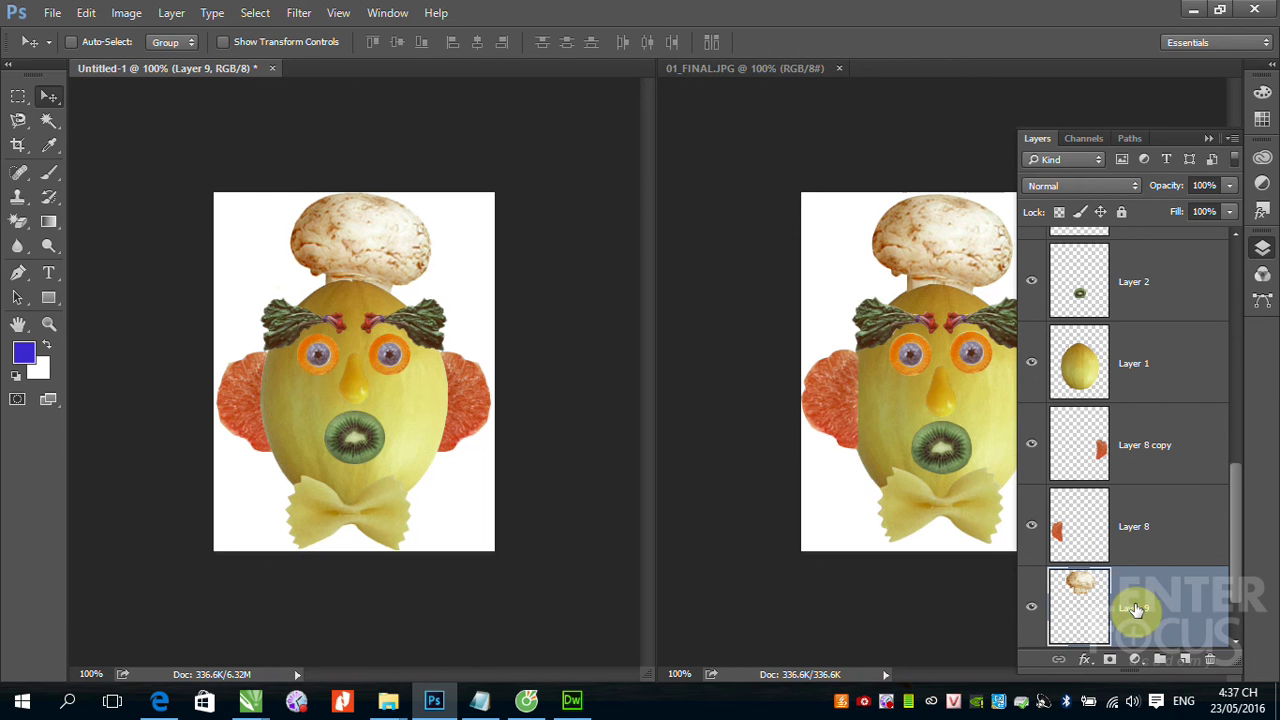
left_click_drag(1236, 533, 1236, 560)
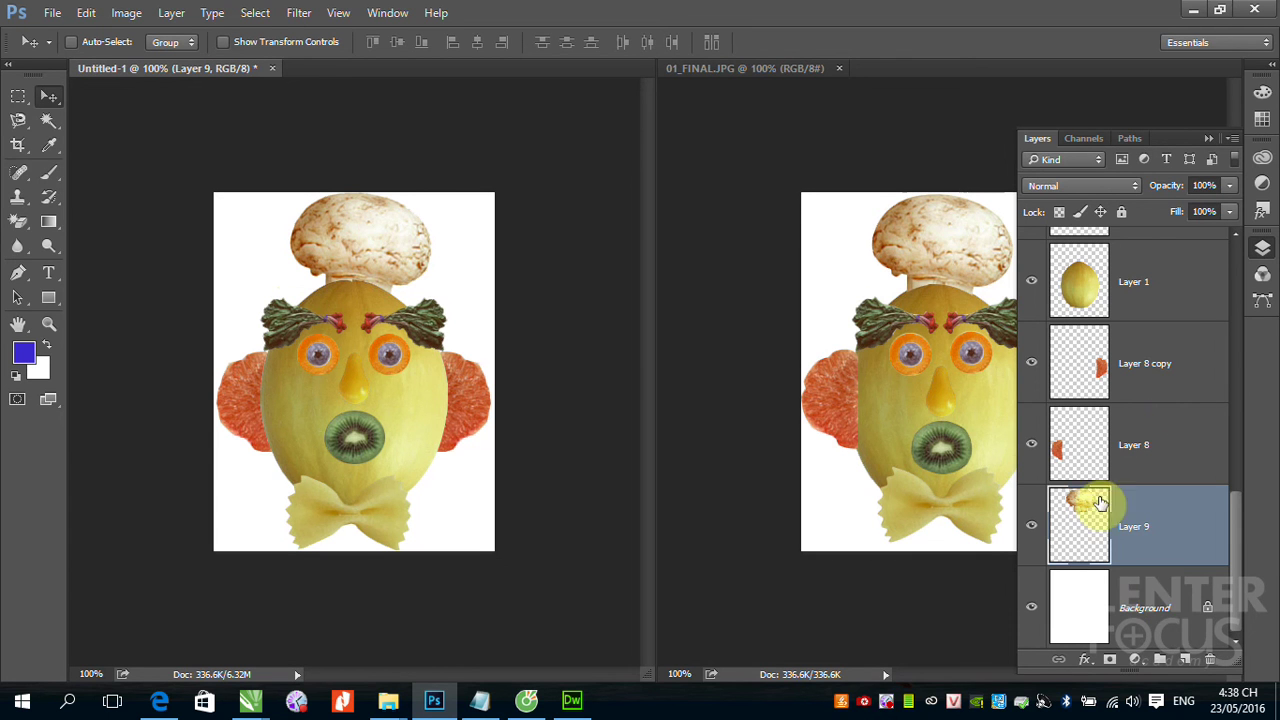
left_click(1206, 137)
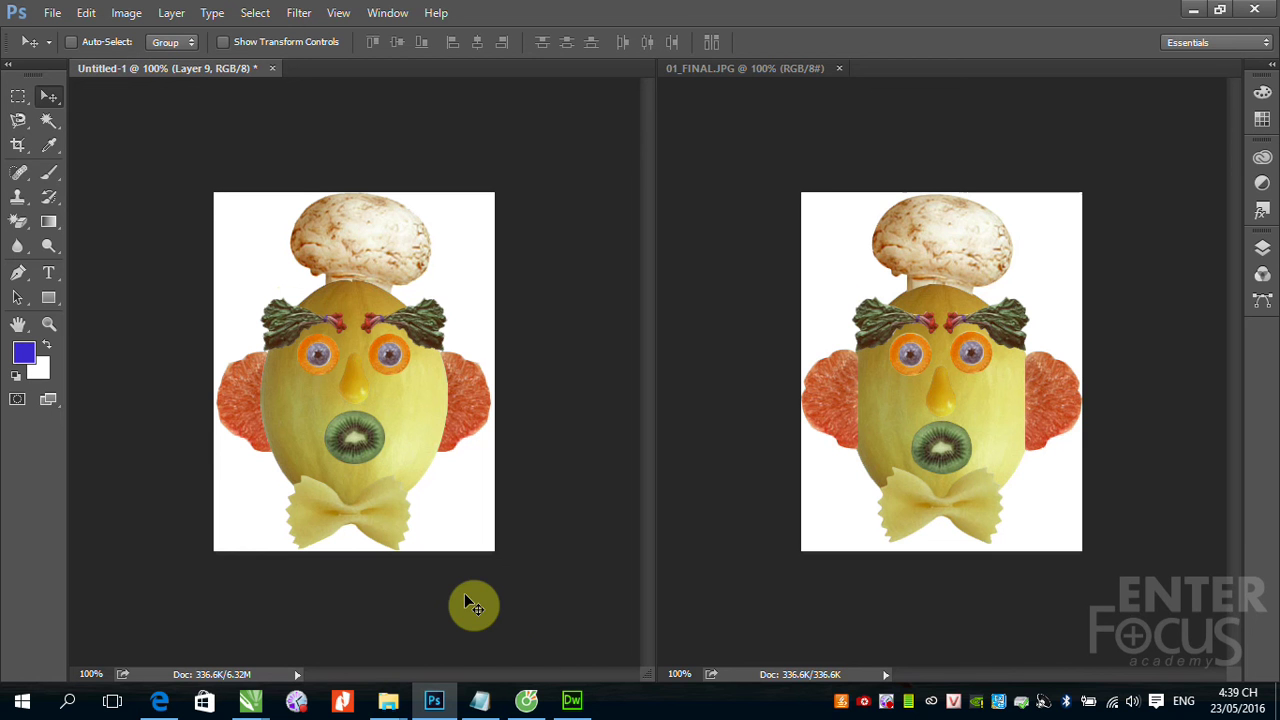
right_click(886, 700)
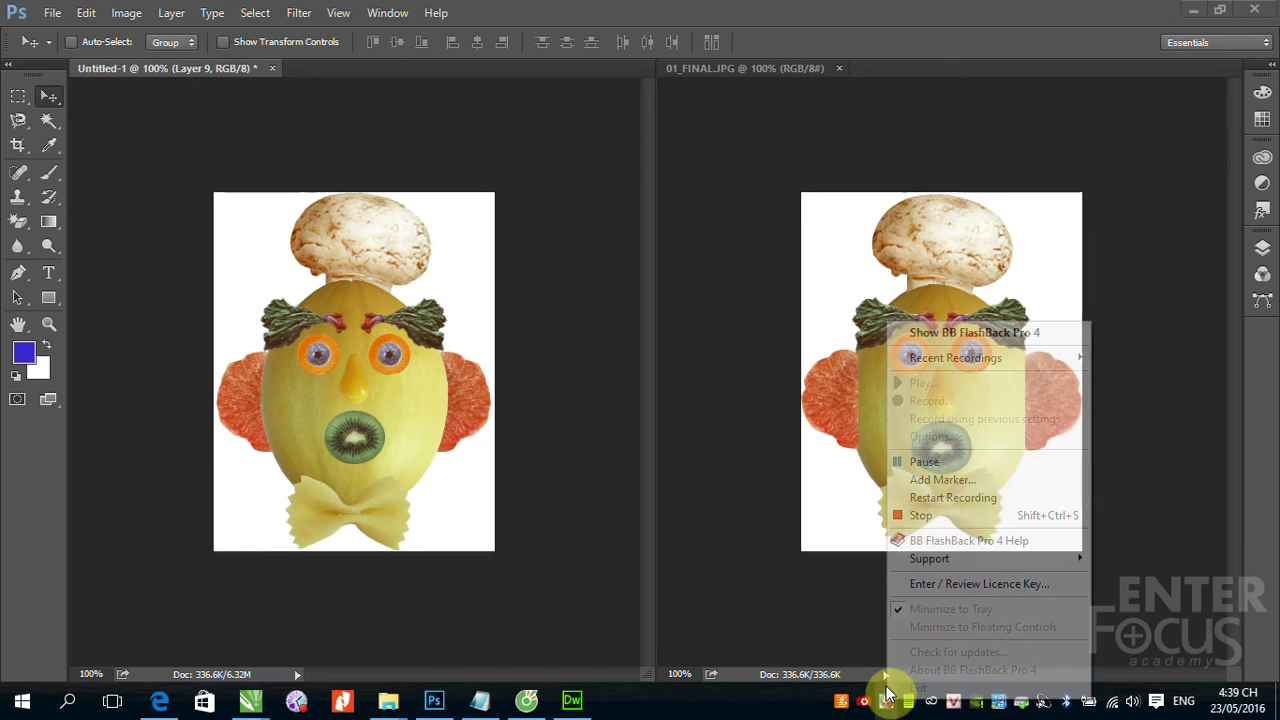